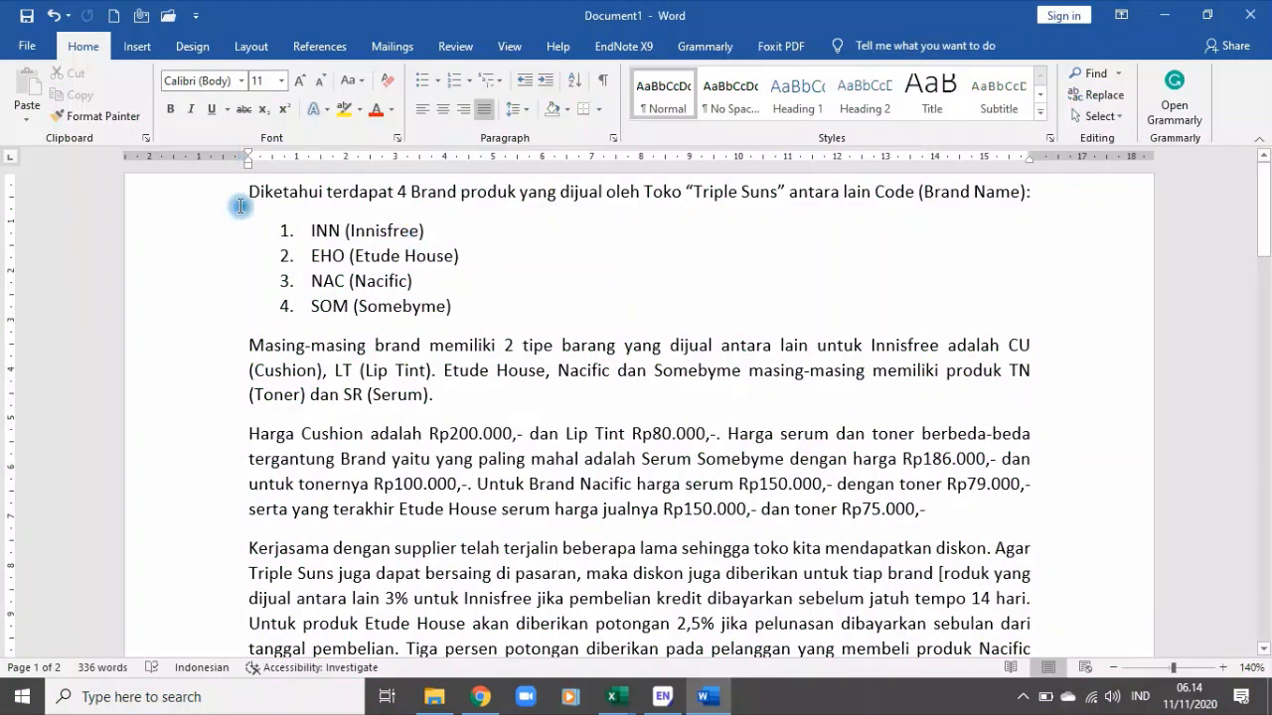
Step: Correct the typo "[roduk" to "produk" in the paragraph about brand discounts
left_click_drag(247, 191, 590, 372)
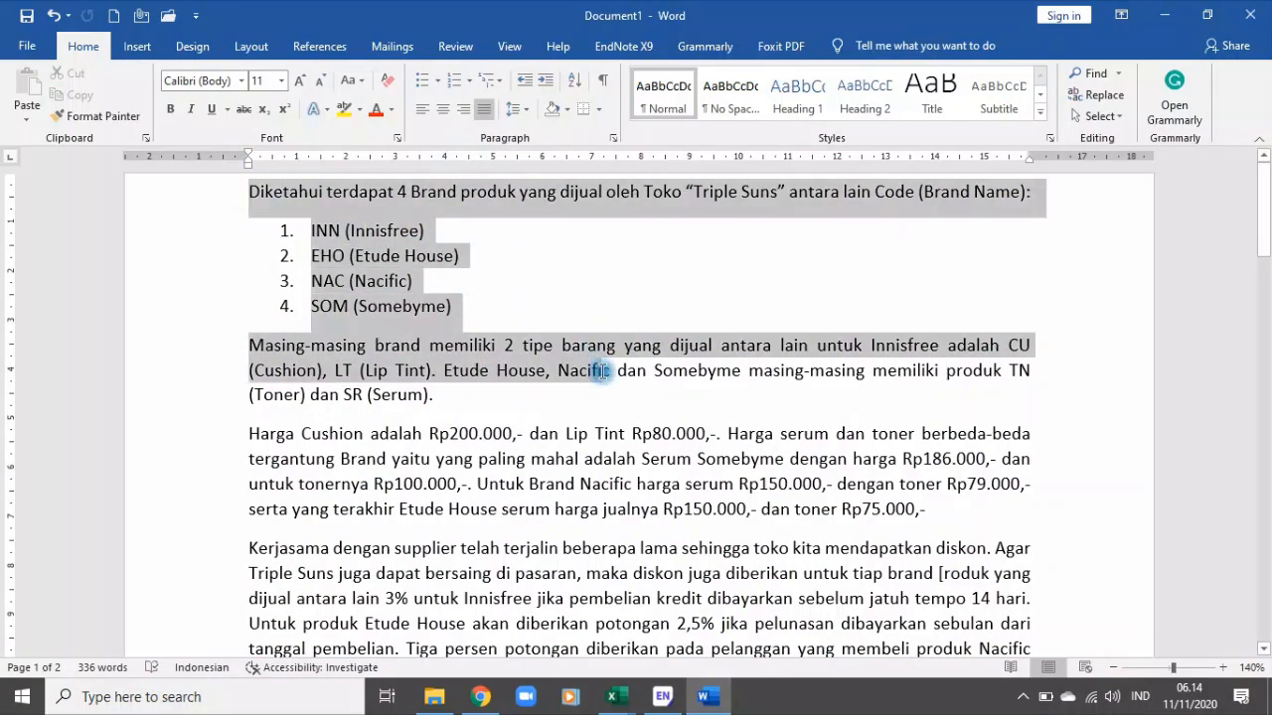
left_click(626, 262)
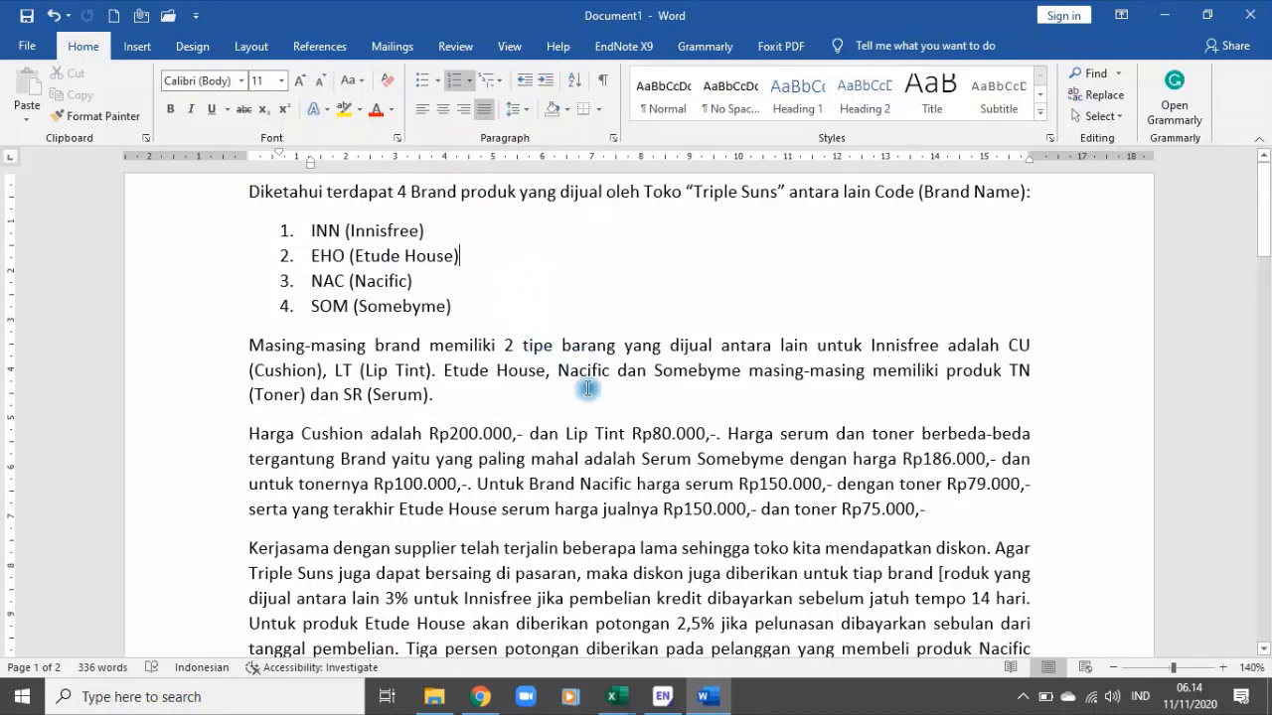
scroll(726, 415, "down", 1)
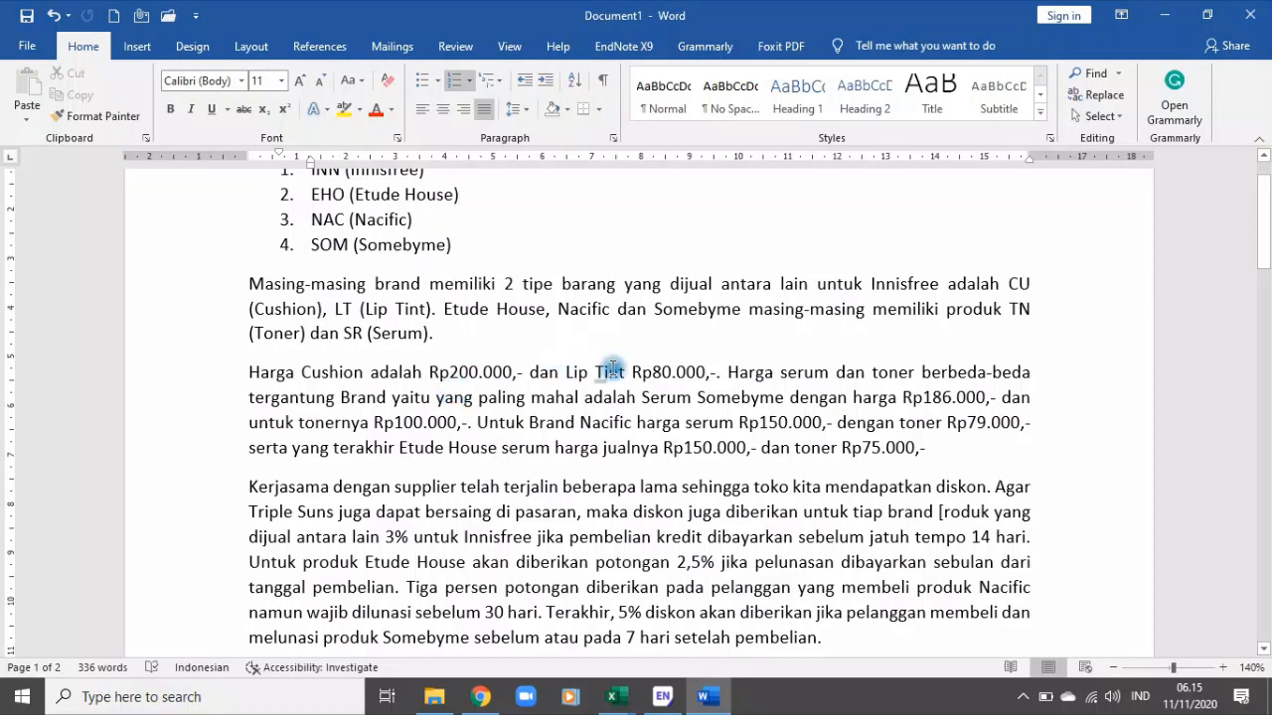
scroll(803, 372, "down", 1)
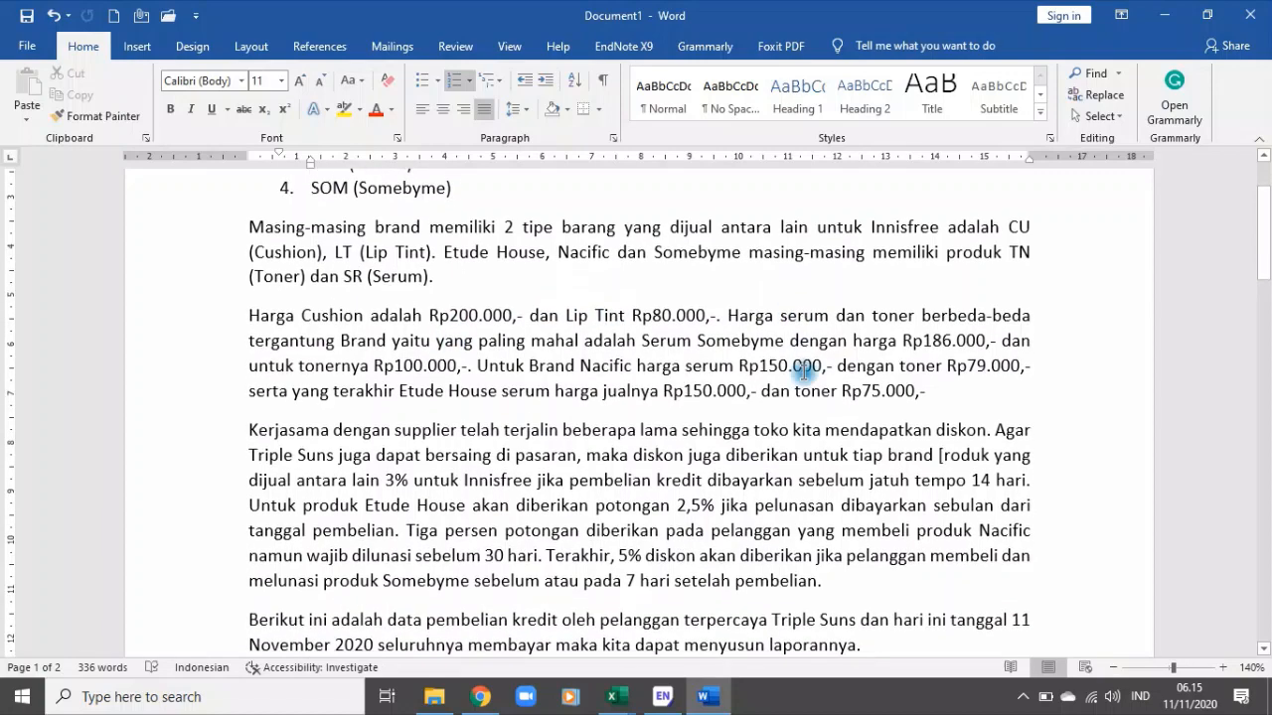
scroll(921, 384, "down", 1)
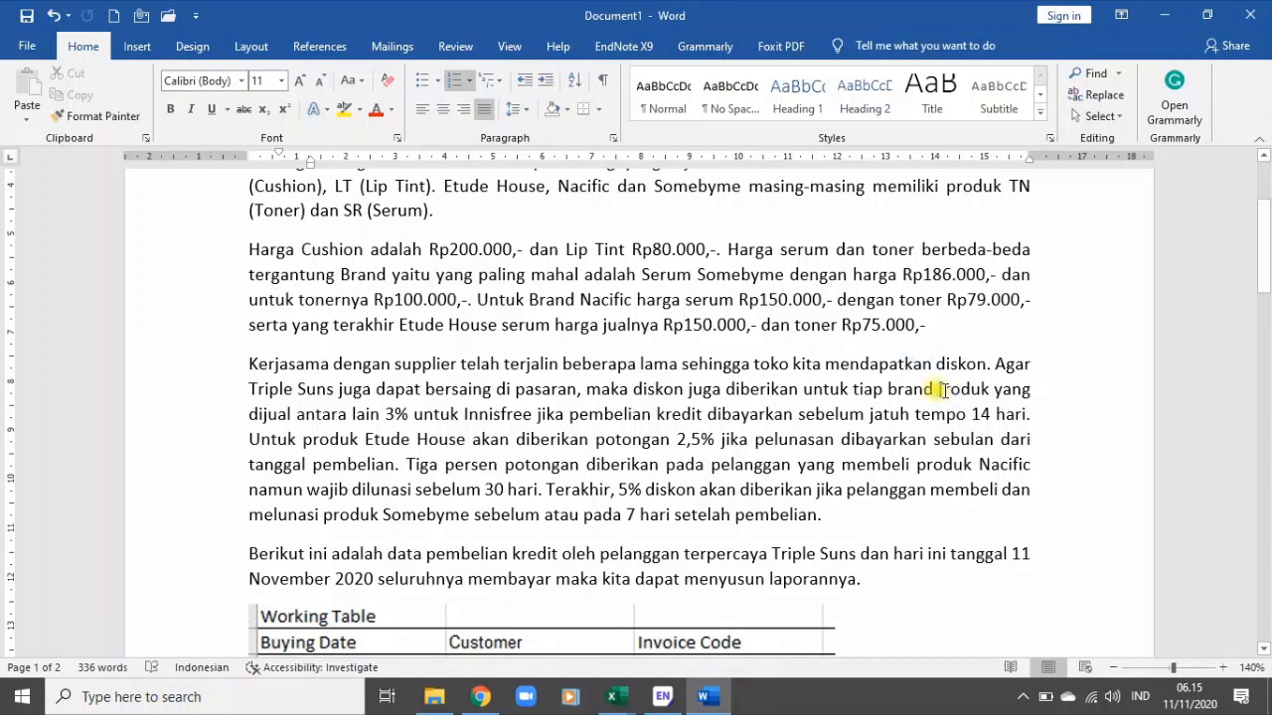
left_click_drag(938, 390, 950, 390)
type("p")
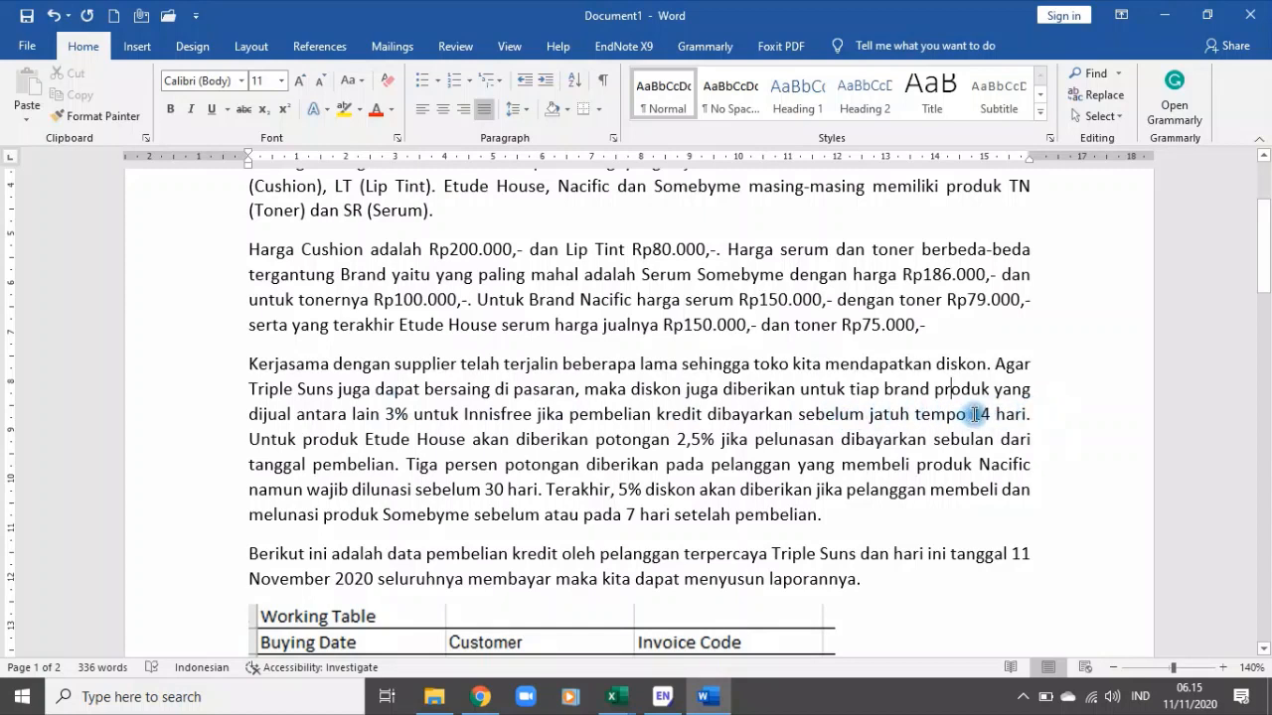
Step: Examine the discount percentages and payment terms for each brand, and the credit purchase Working Table
left_click_drag(972, 415, 1028, 415)
left_click(1033, 419)
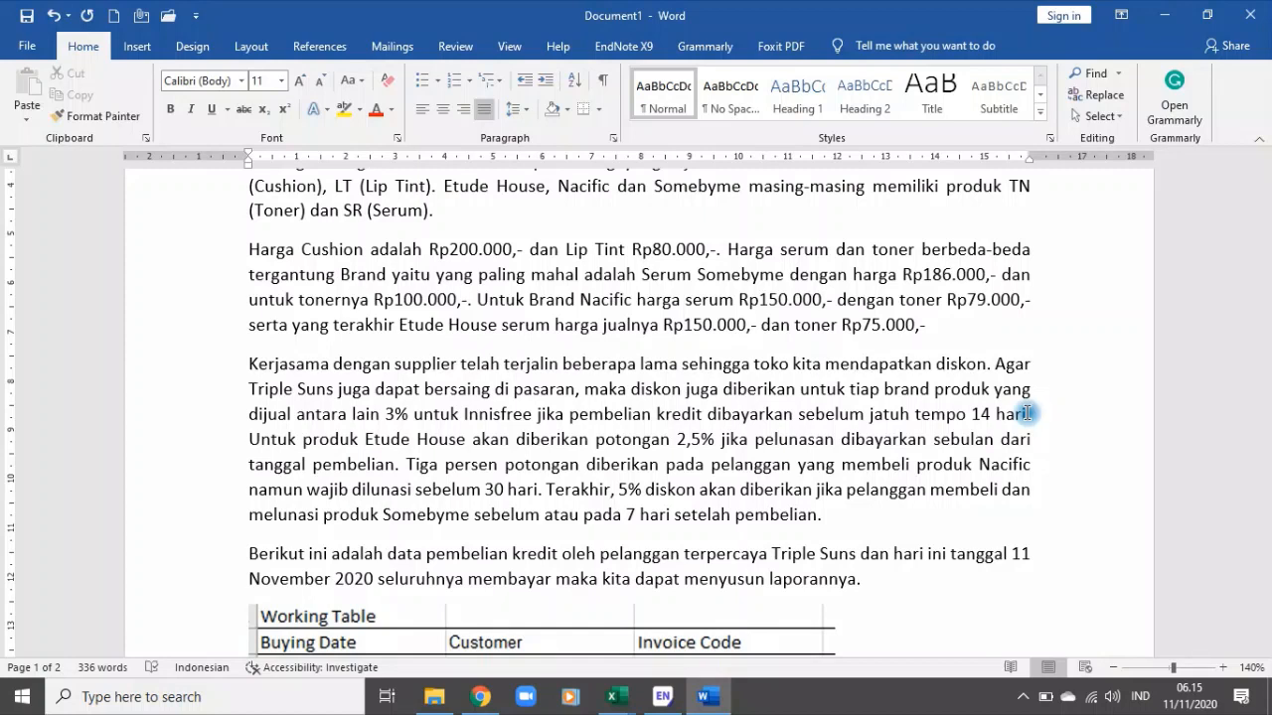
double_click(396, 414)
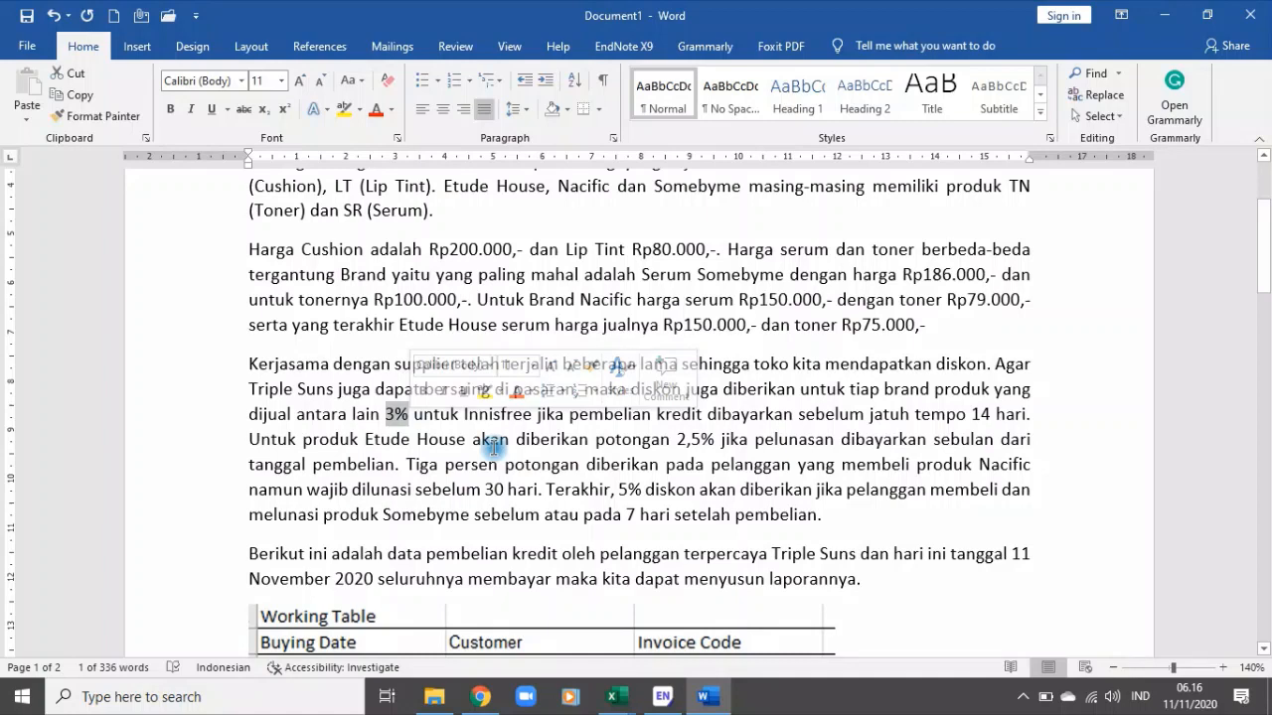
scroll(493, 445, "down", 5)
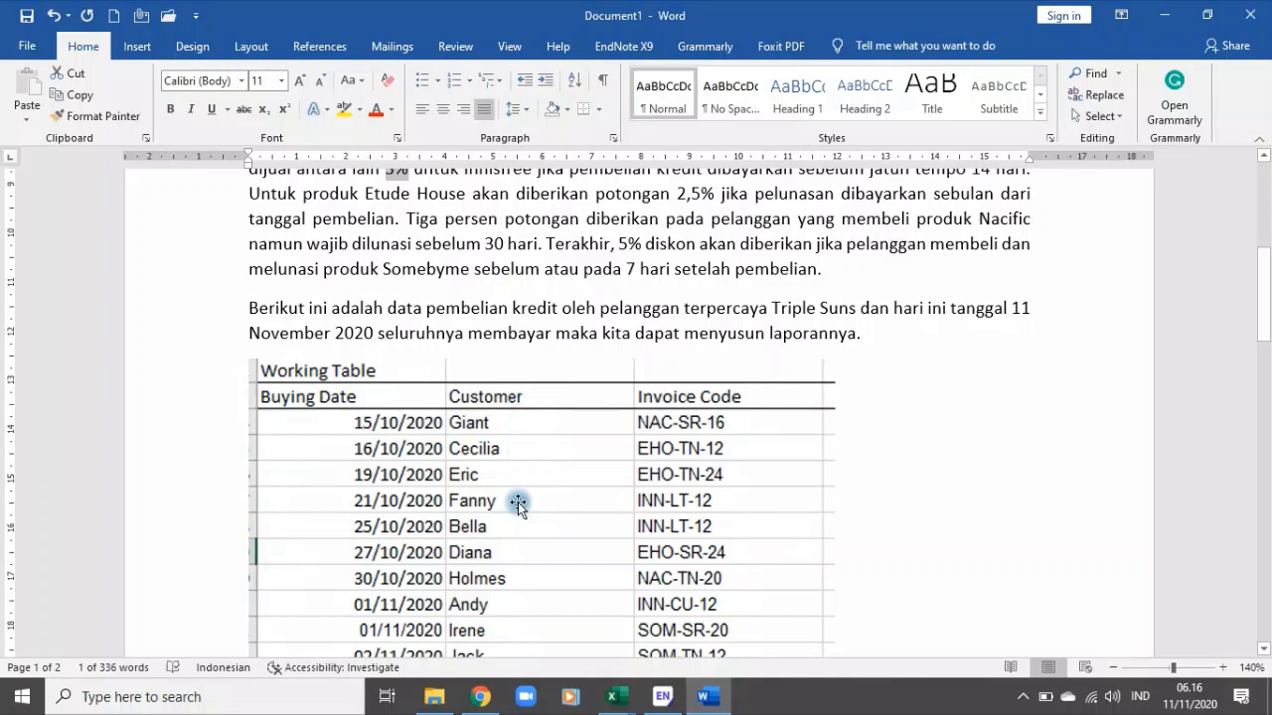
scroll(515, 472, "down", 1)
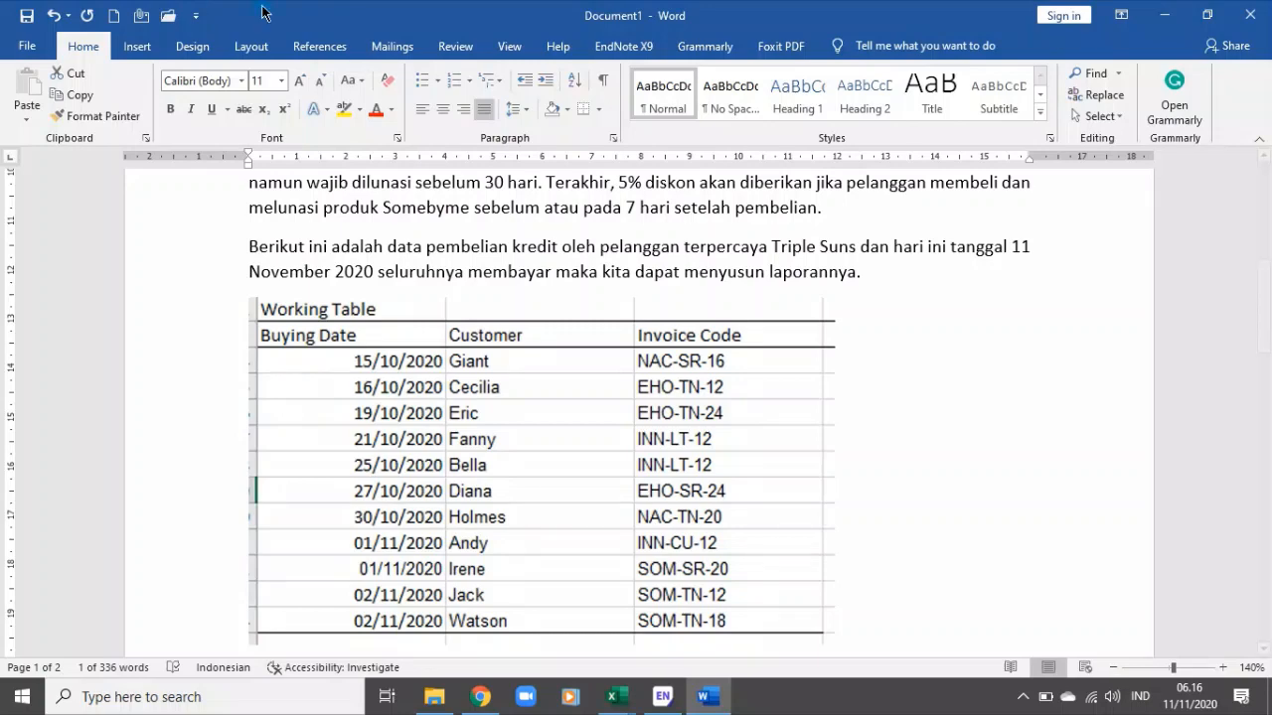
Step: Switch to the 11.22 Quiz workbook in Excel and format cell A2 with the Indonesian date type "14 Maret 2012"
left_click(632, 708)
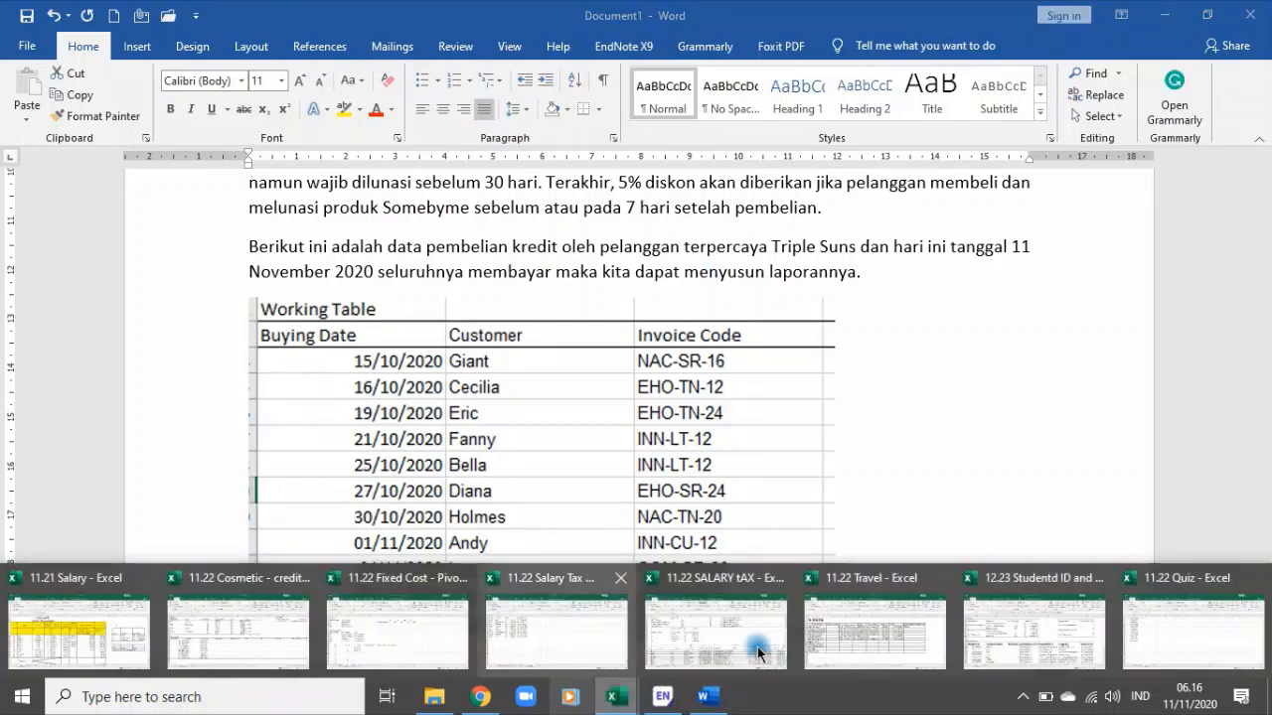
left_click(1212, 628)
left_click(106, 234)
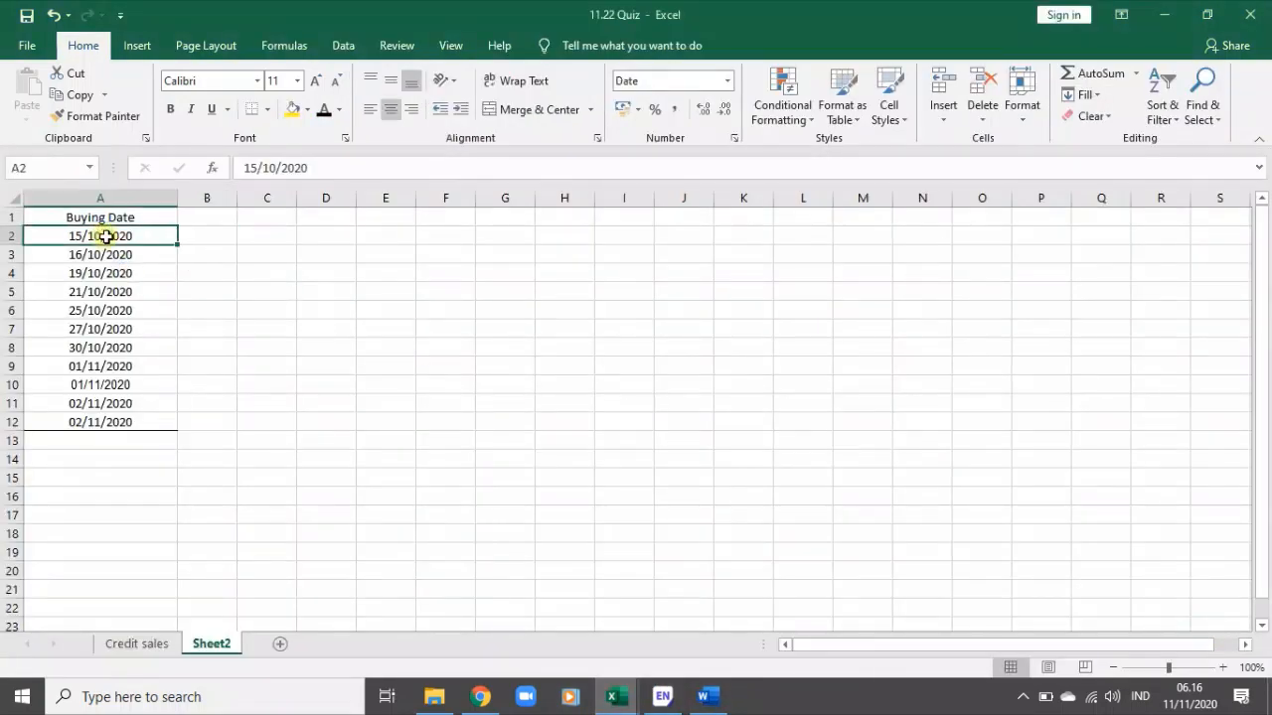
left_click(725, 83)
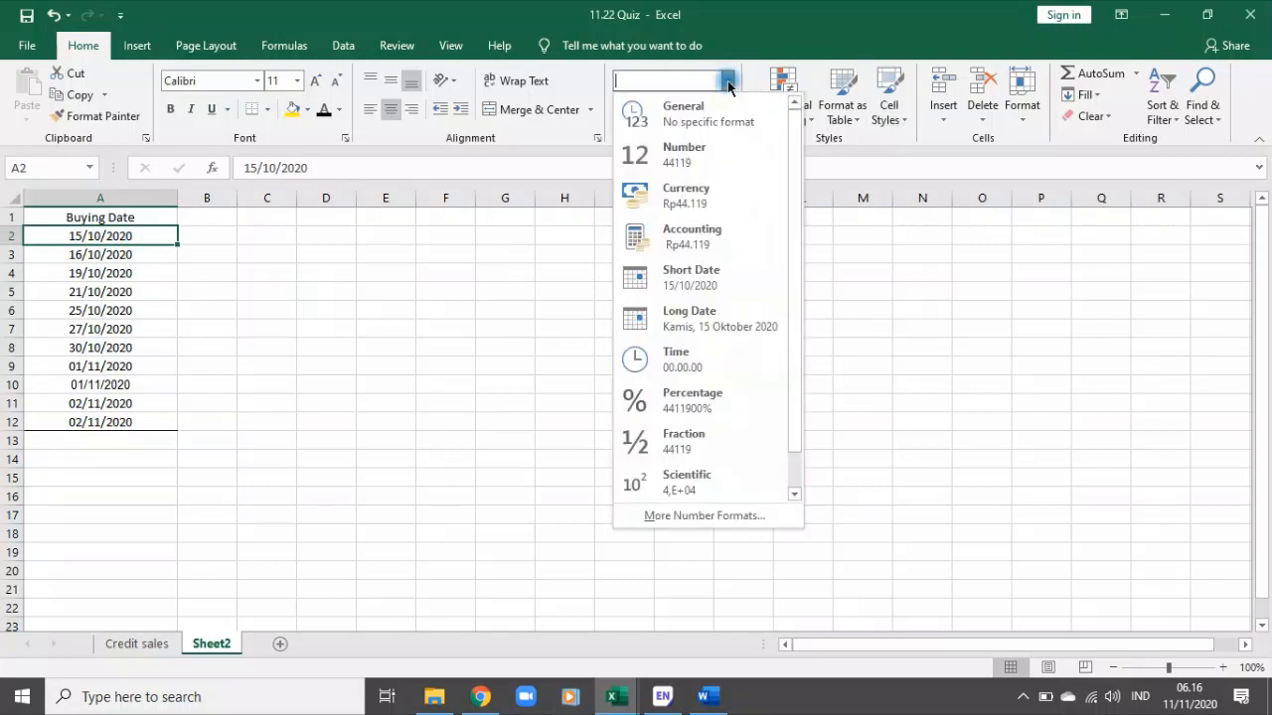
left_click(705, 516)
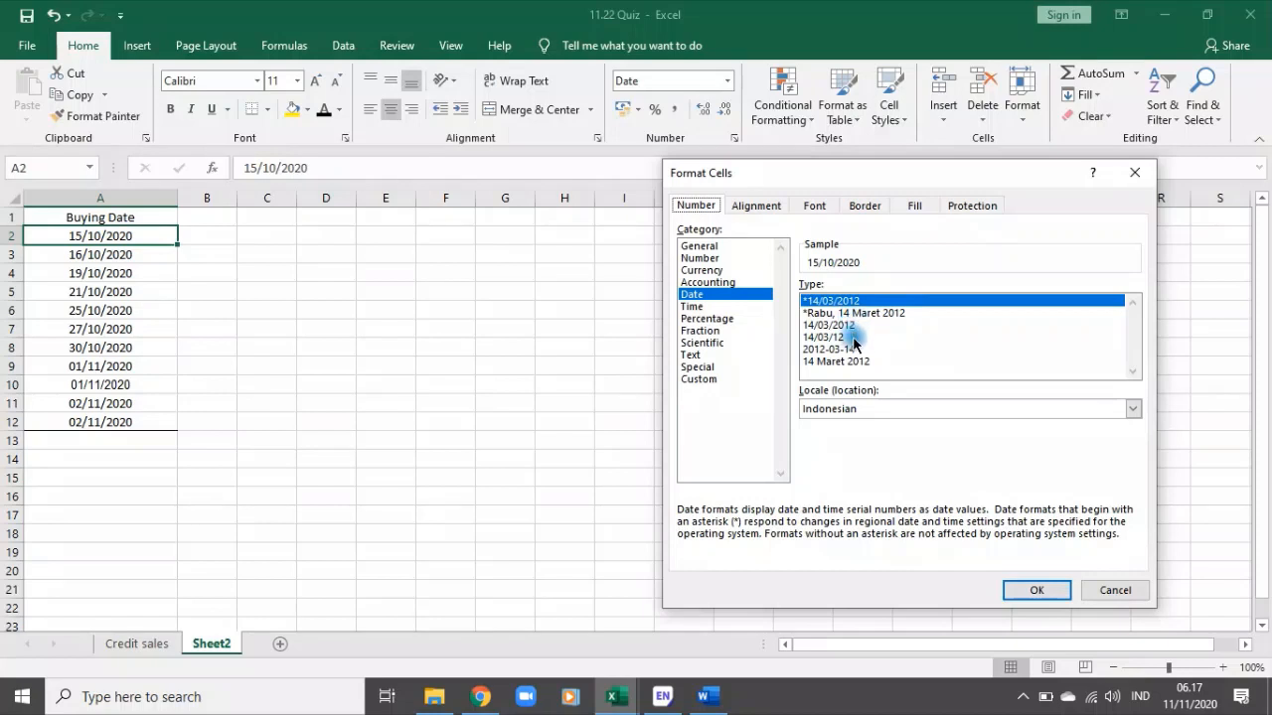
left_click(845, 361)
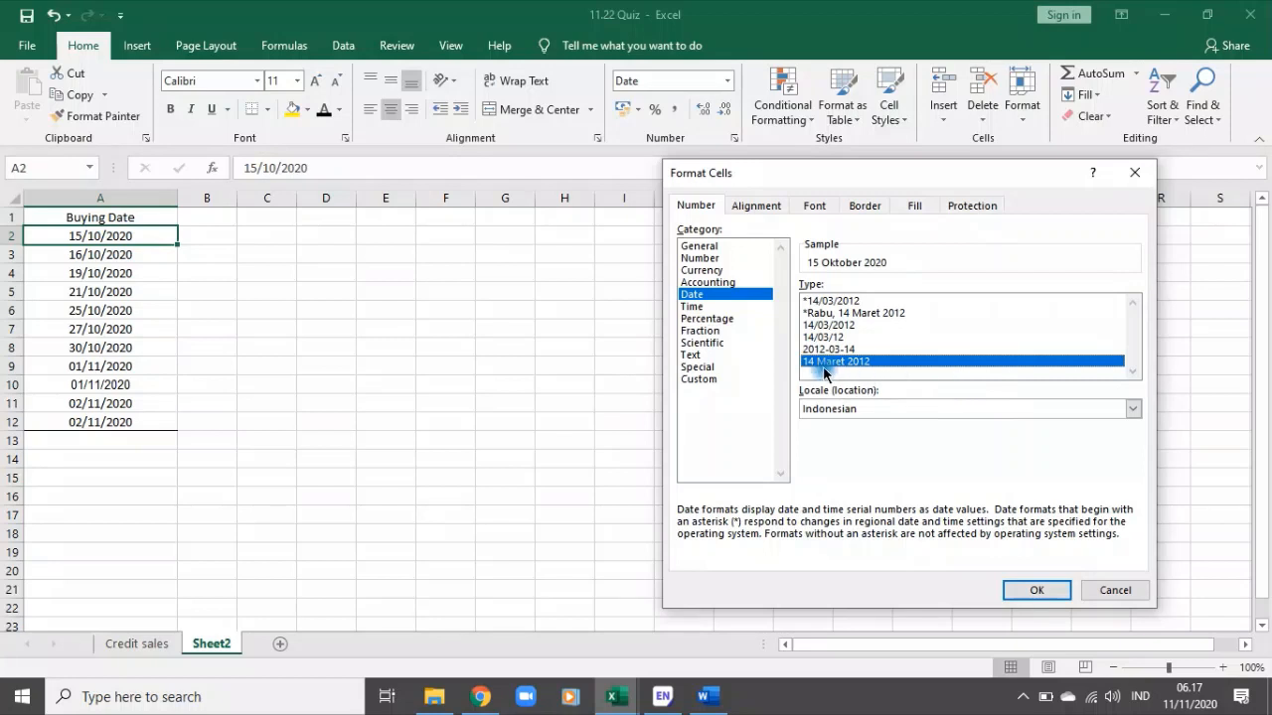
left_click(1027, 590)
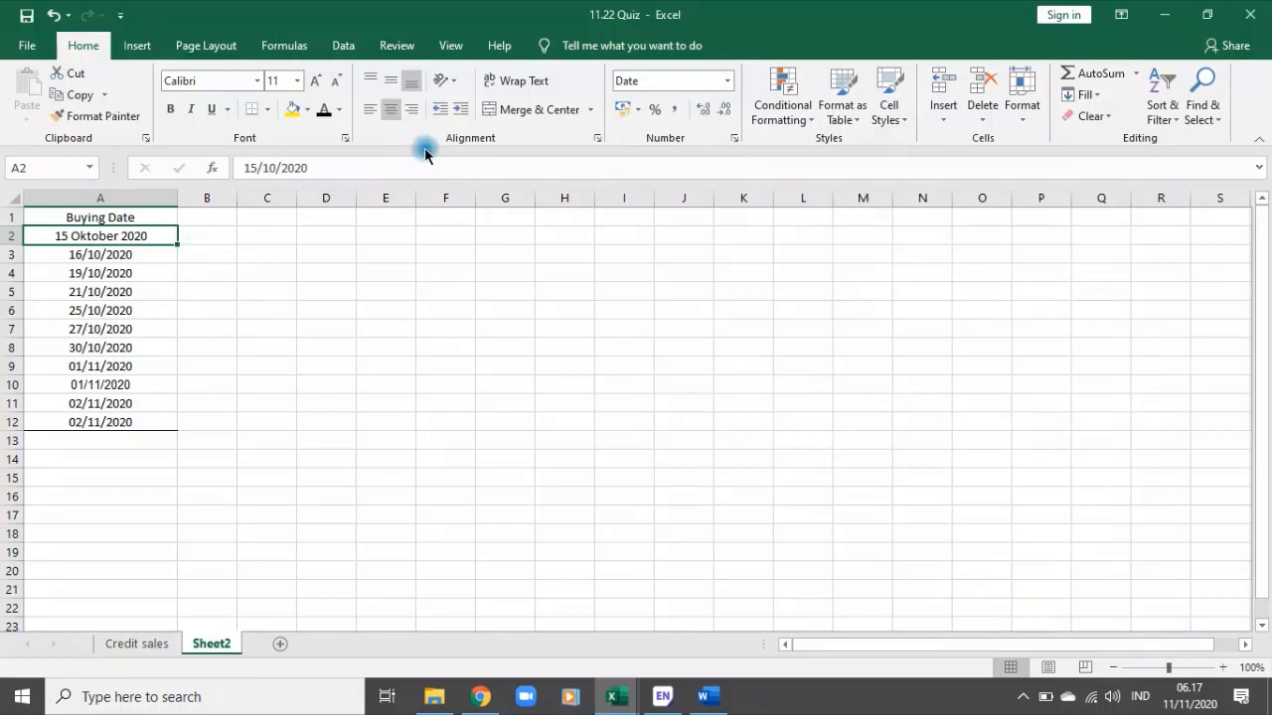
Step: Apply the "14 Maret 2012" date type to all buying dates in A2:A12
left_click(106, 289)
left_click_drag(121, 237, 149, 421)
left_click(728, 82)
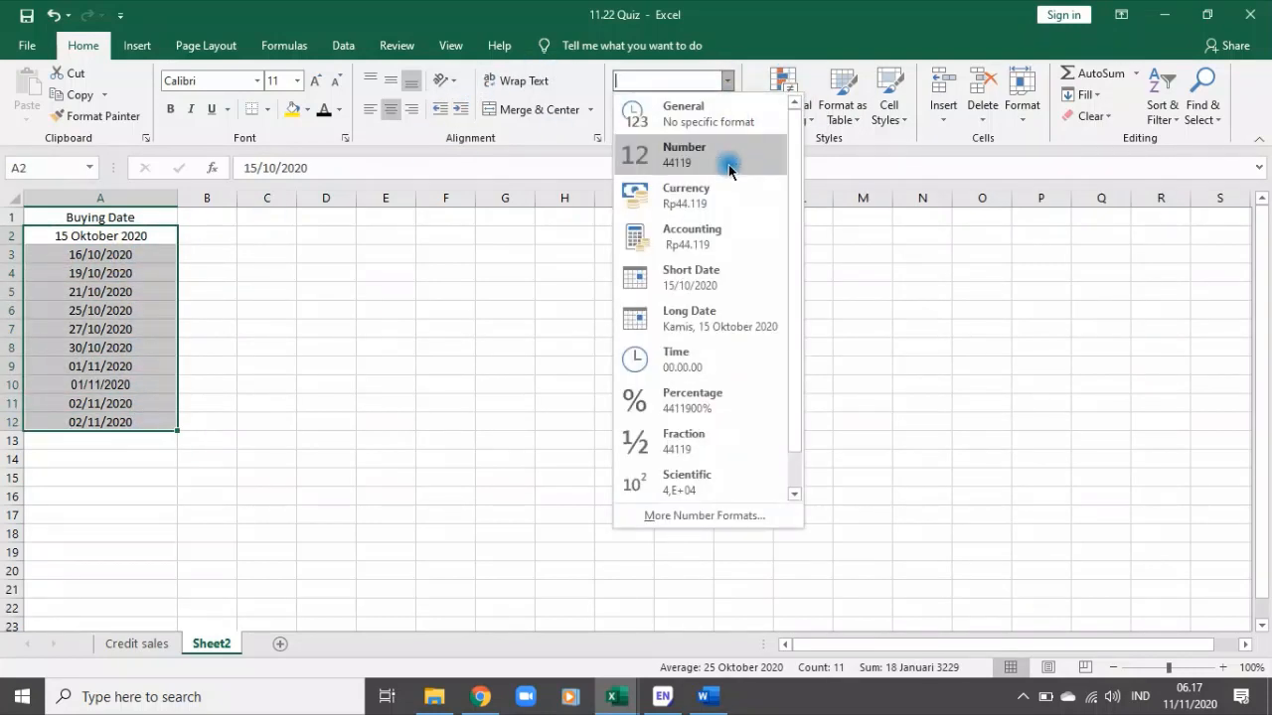
left_click(689, 518)
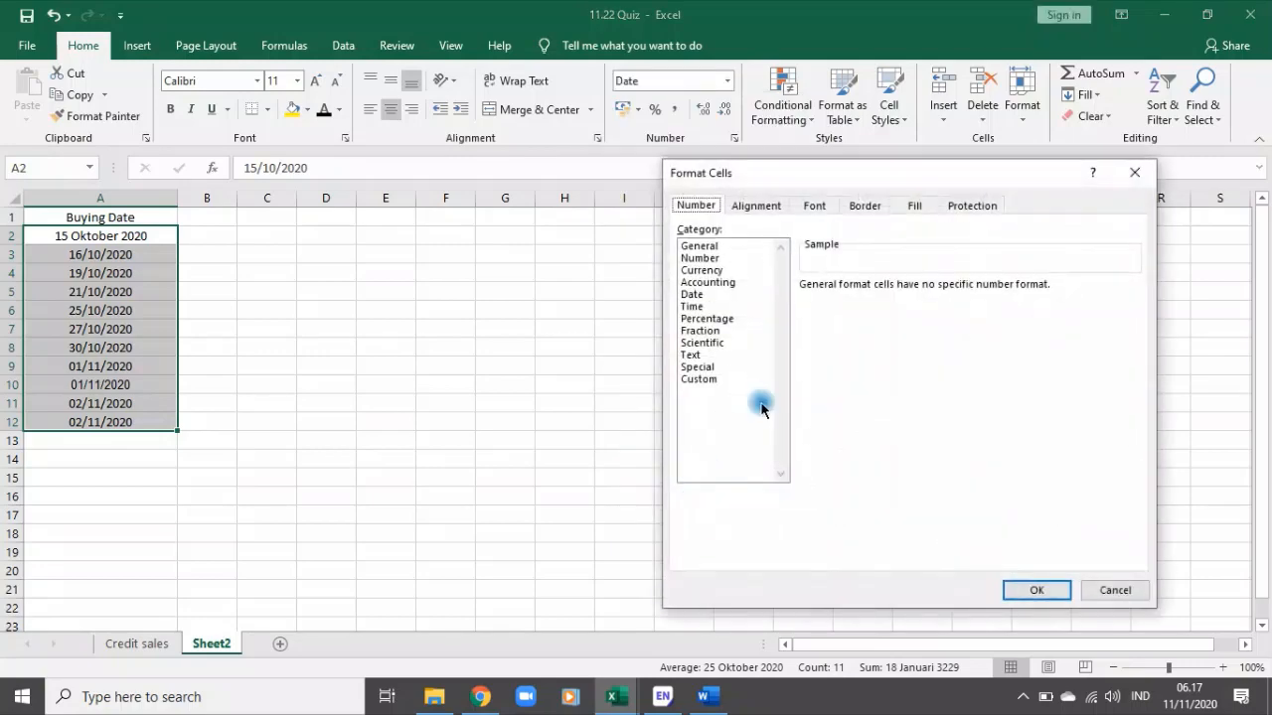
left_click(692, 294)
left_click(850, 363)
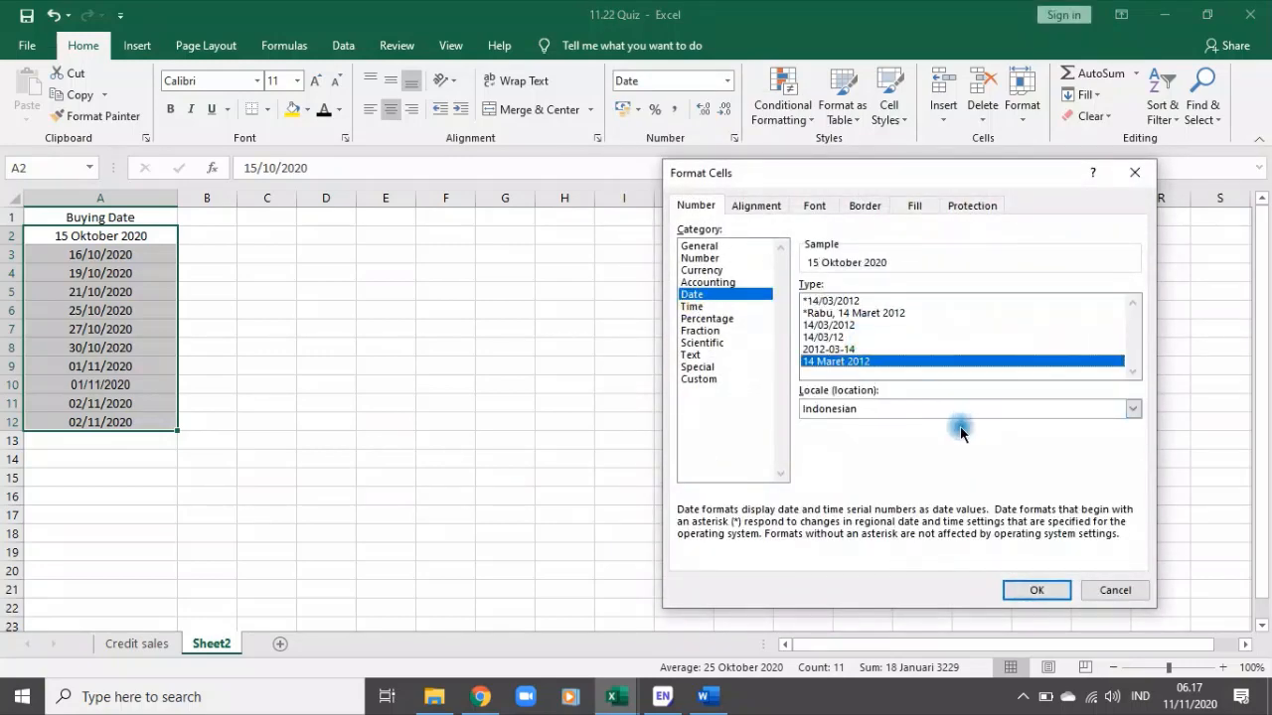
left_click(1037, 592)
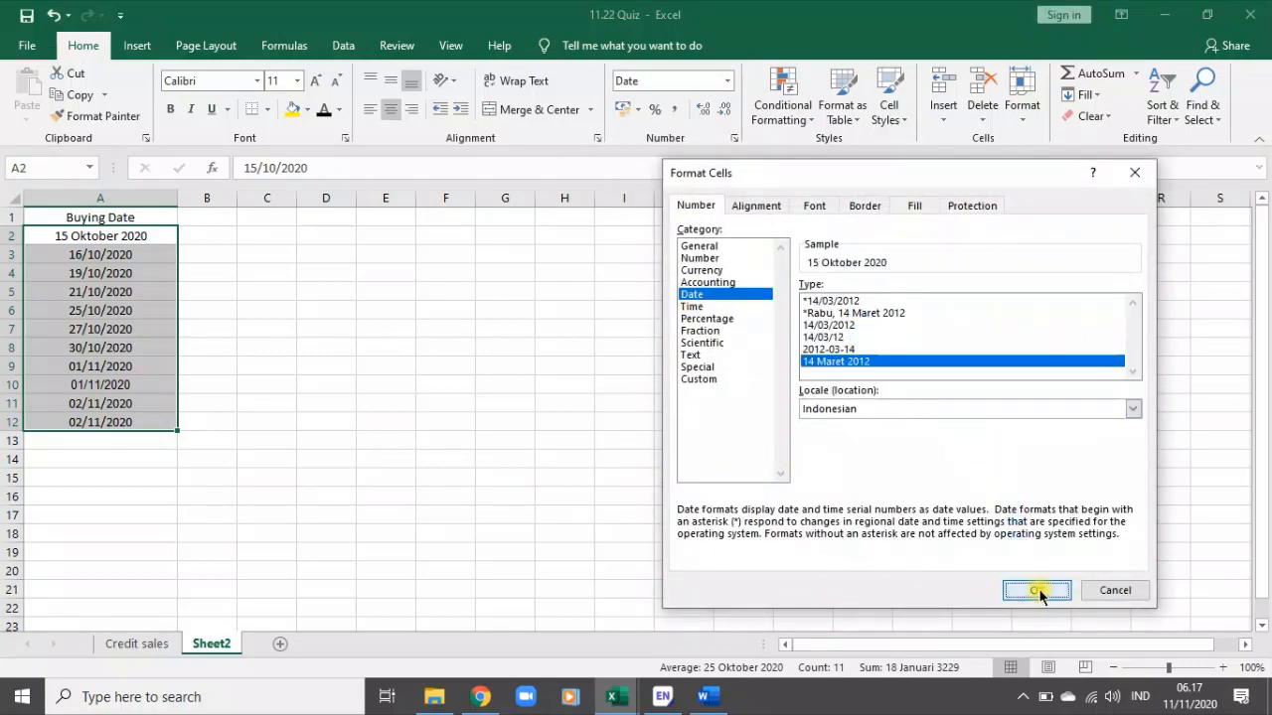
left_click(364, 422)
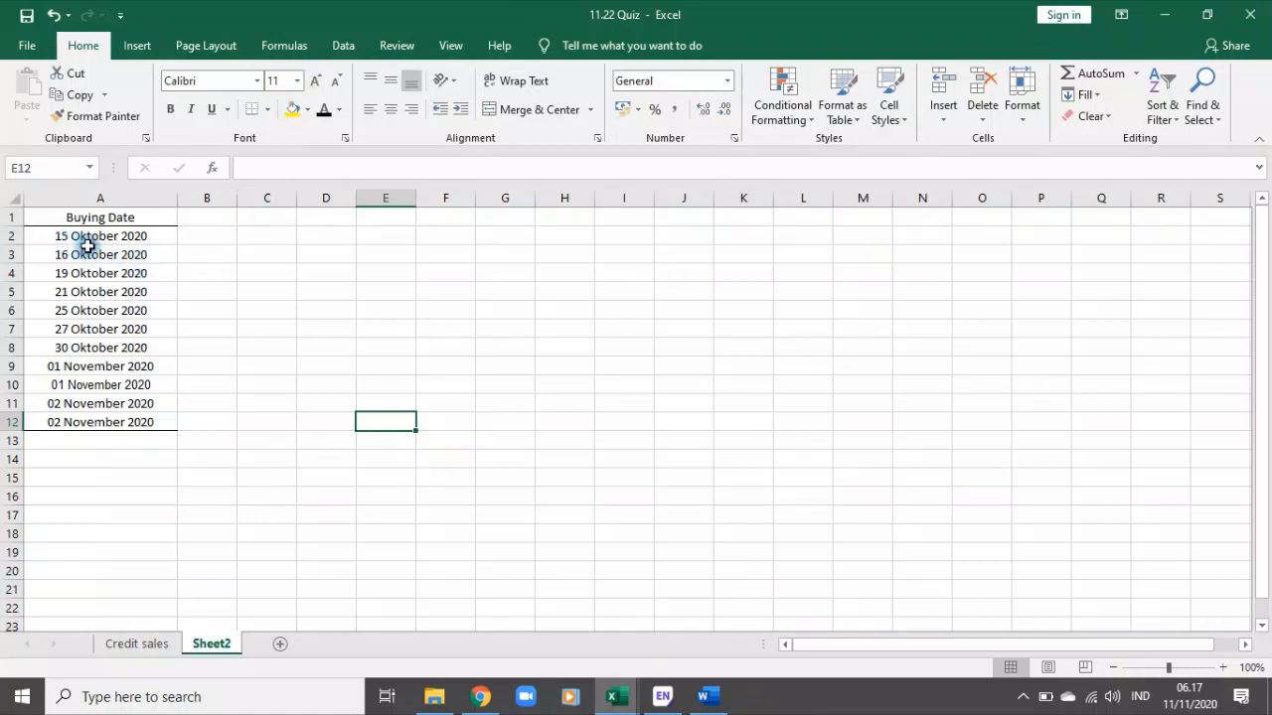
left_click(85, 388)
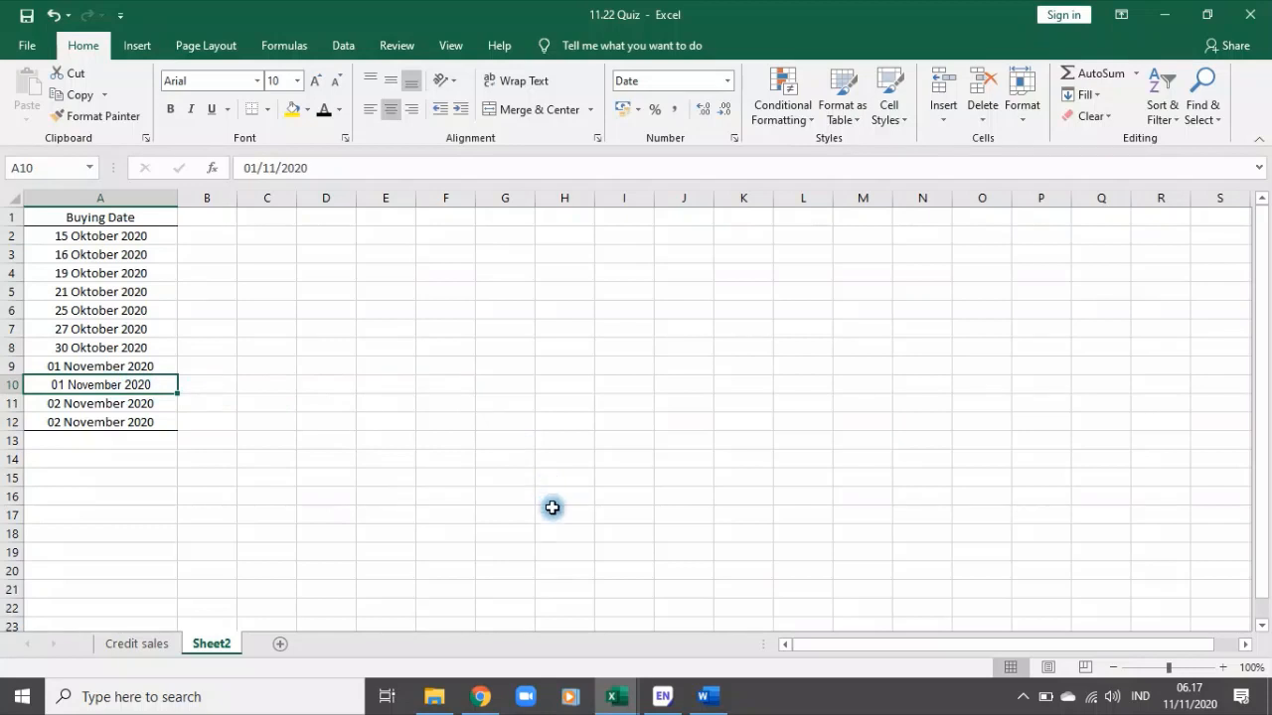
Step: Switch to the Word document and fix the Instruksi sentence: change "sesai" to "sesuai" and separate "melengkapi Working" with a space
left_click(708, 697)
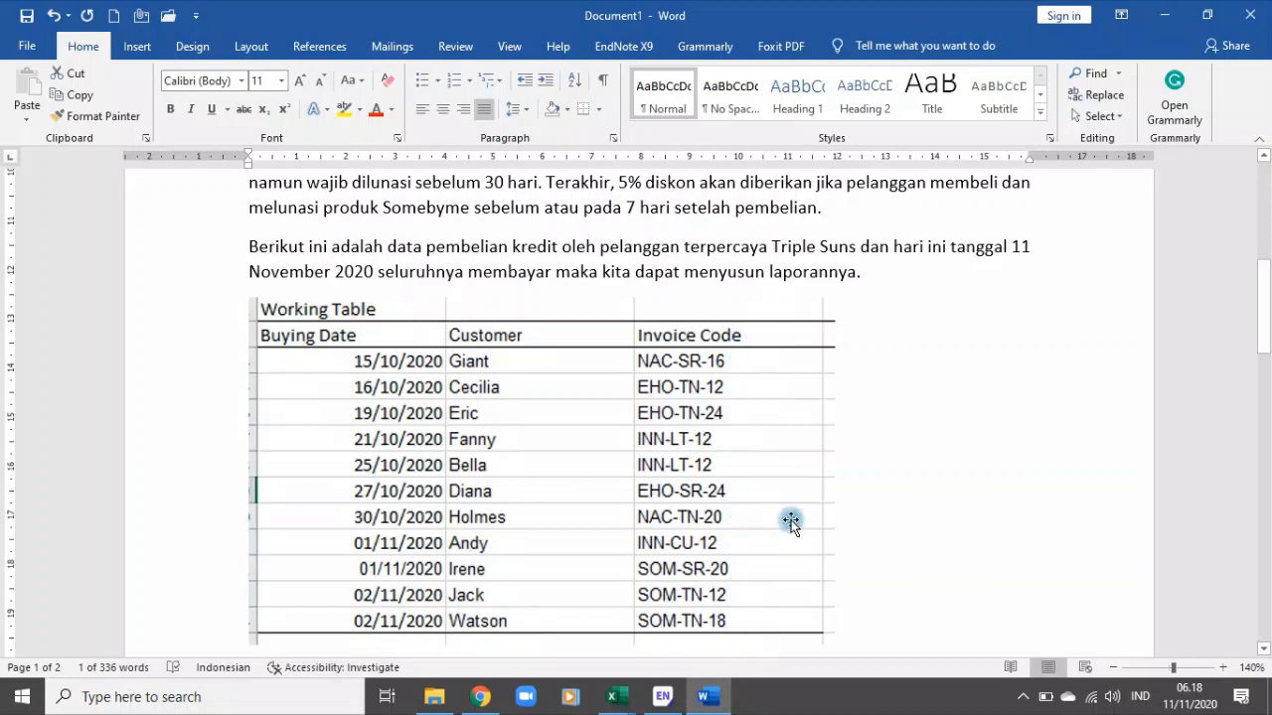
scroll(791, 519, "down", 3)
scroll(791, 519, "down", 2)
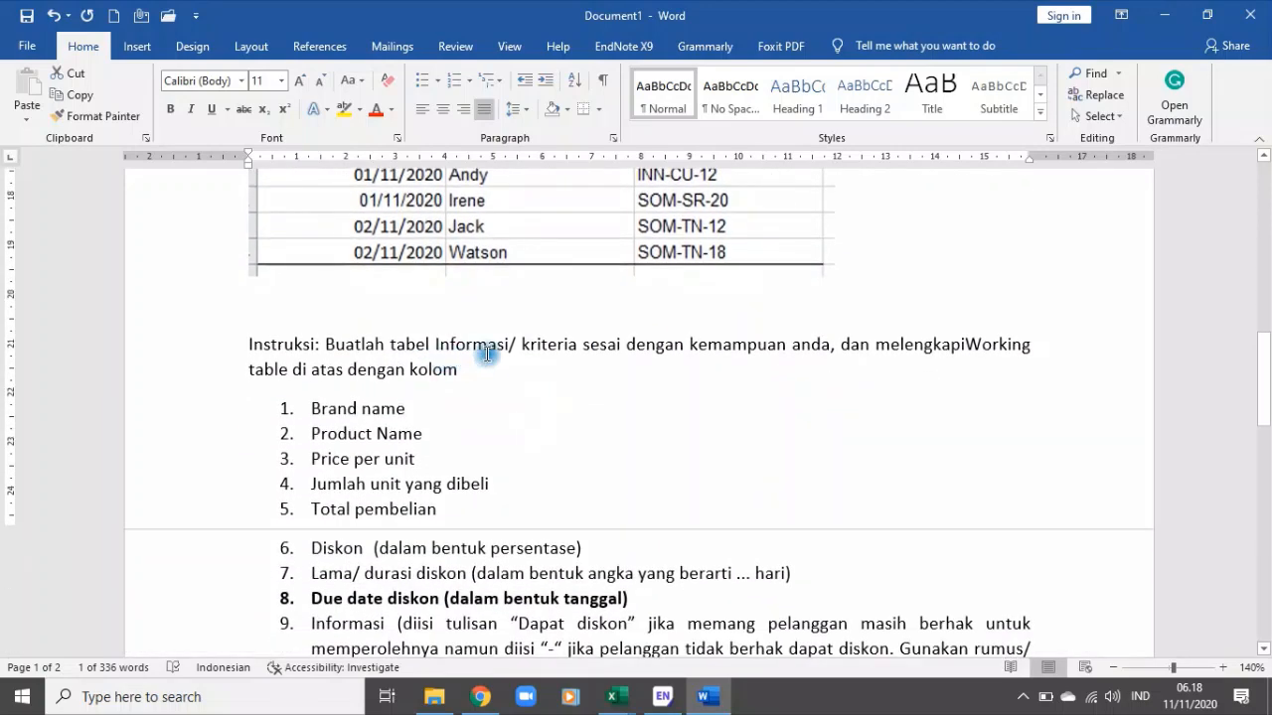
left_click(603, 345)
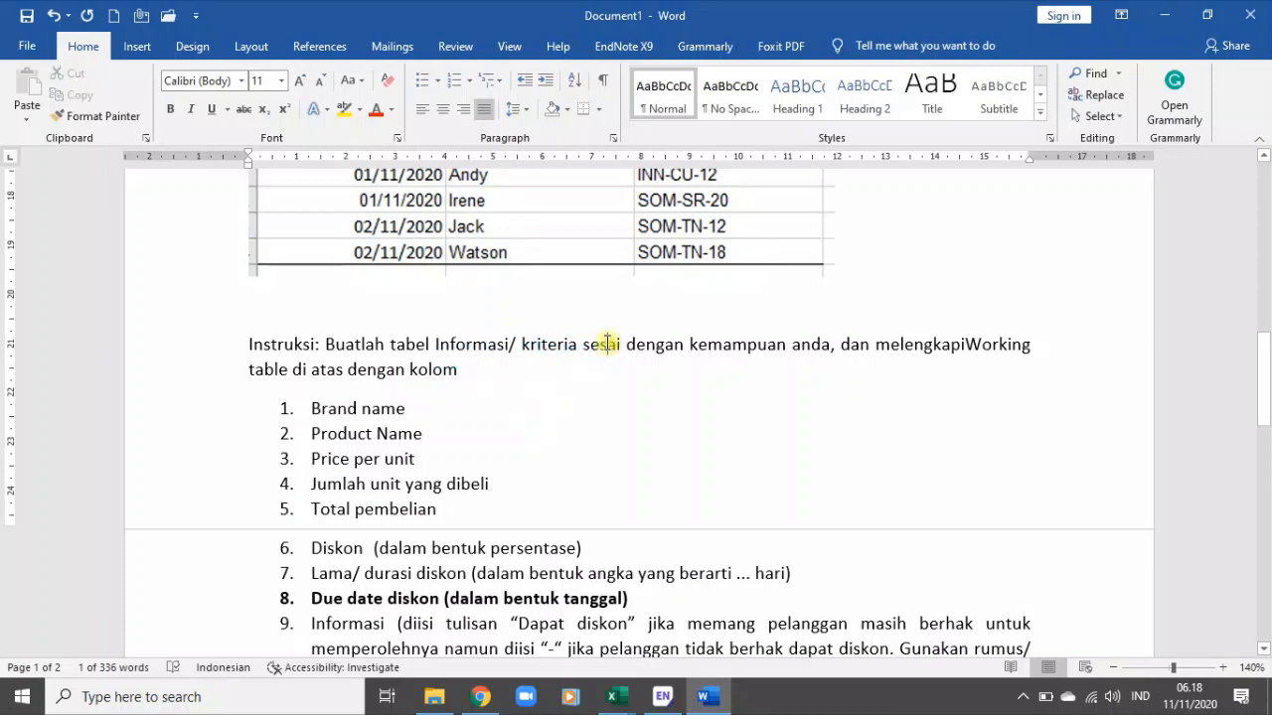
type("u")
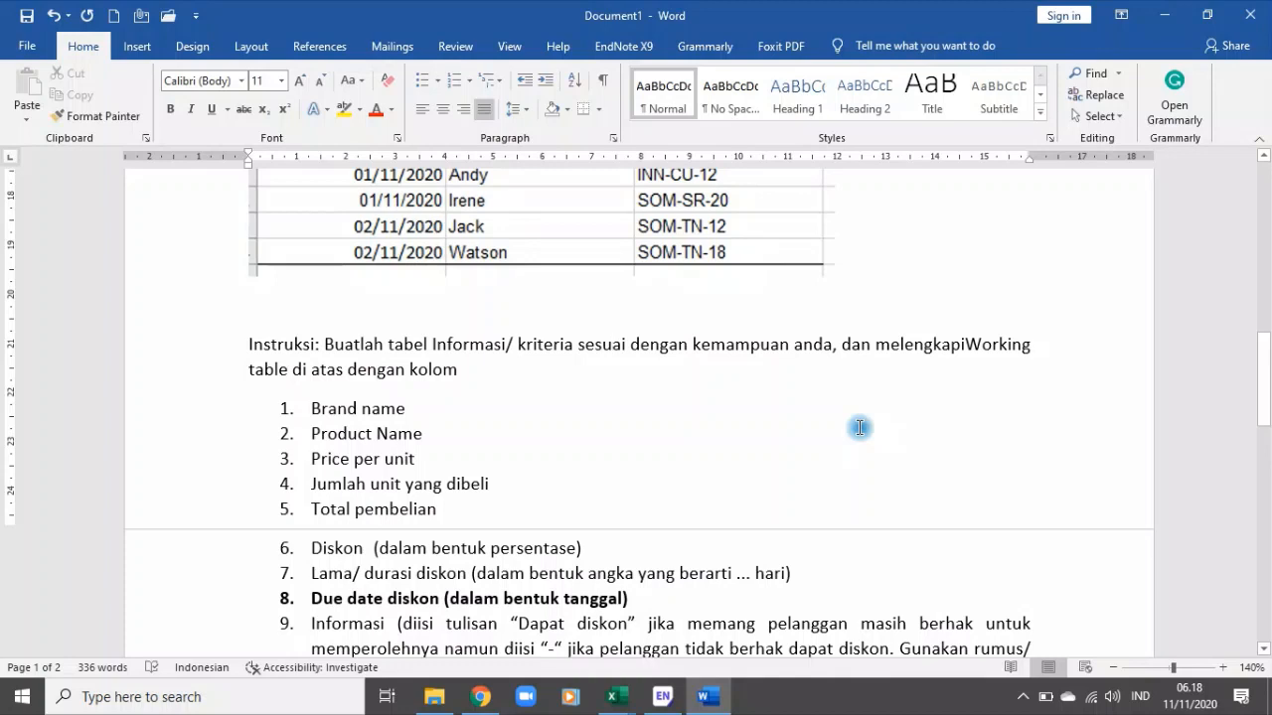
left_click(964, 345)
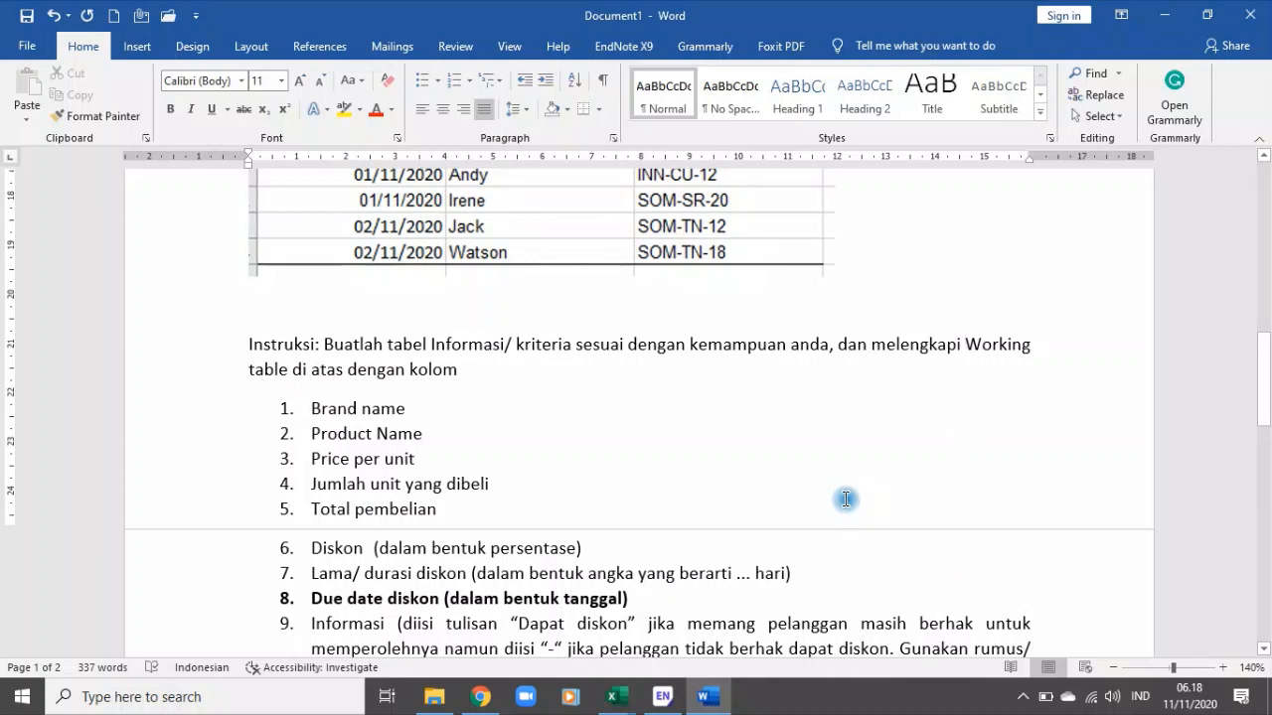
Step: Compare the Working Table's invoice codes with the numbered list of columns required by the instructions
scroll(405, 305, "up", 4)
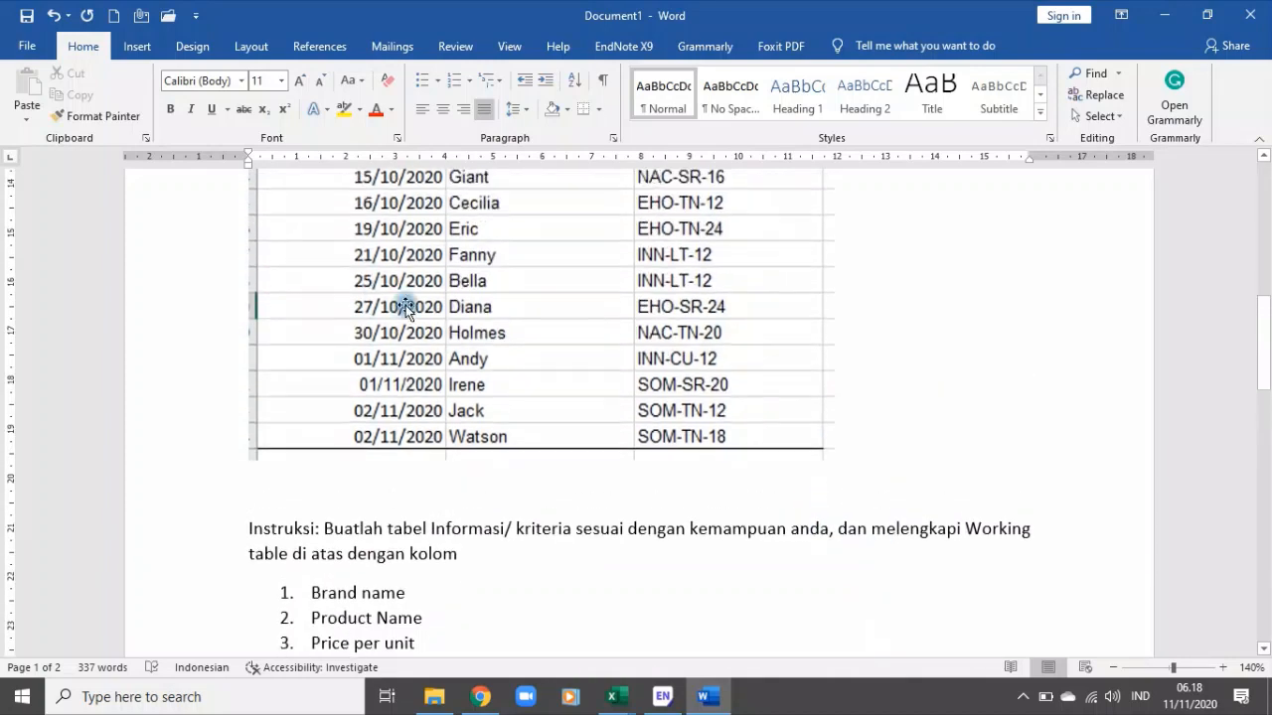
scroll(560, 378, "up", 2)
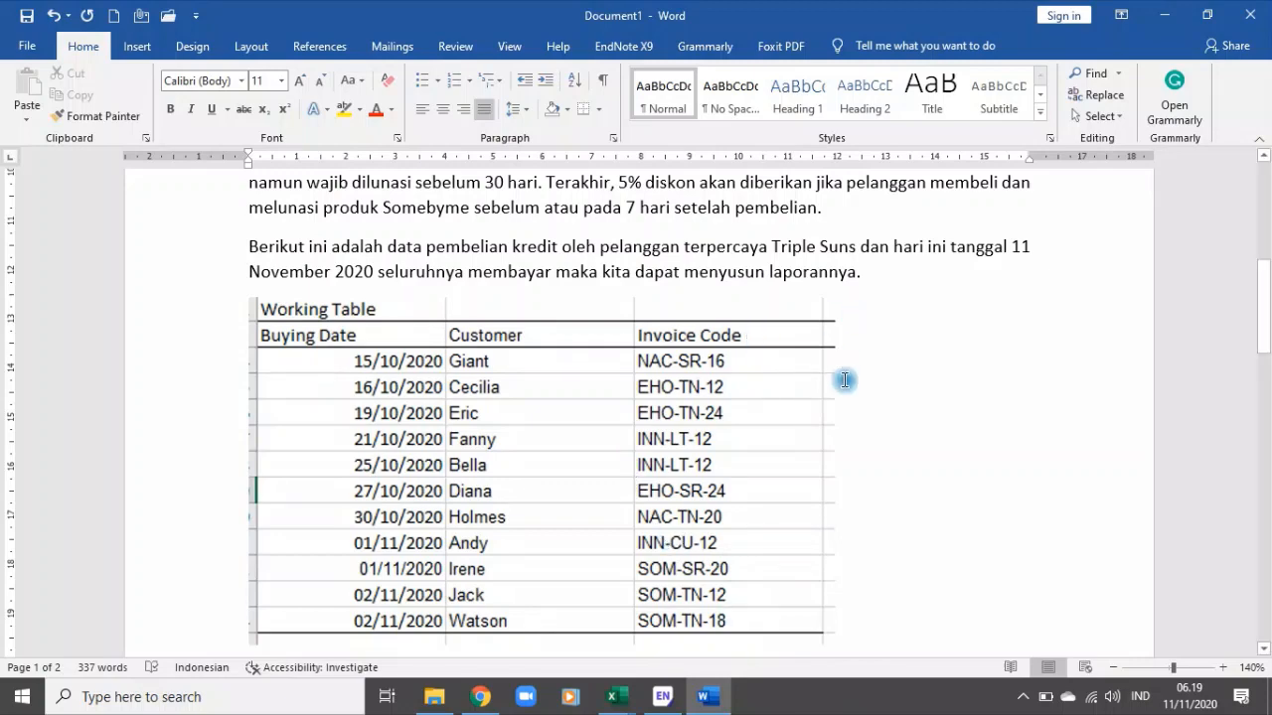
scroll(844, 378, "down", 5)
scroll(844, 372, "up", 4)
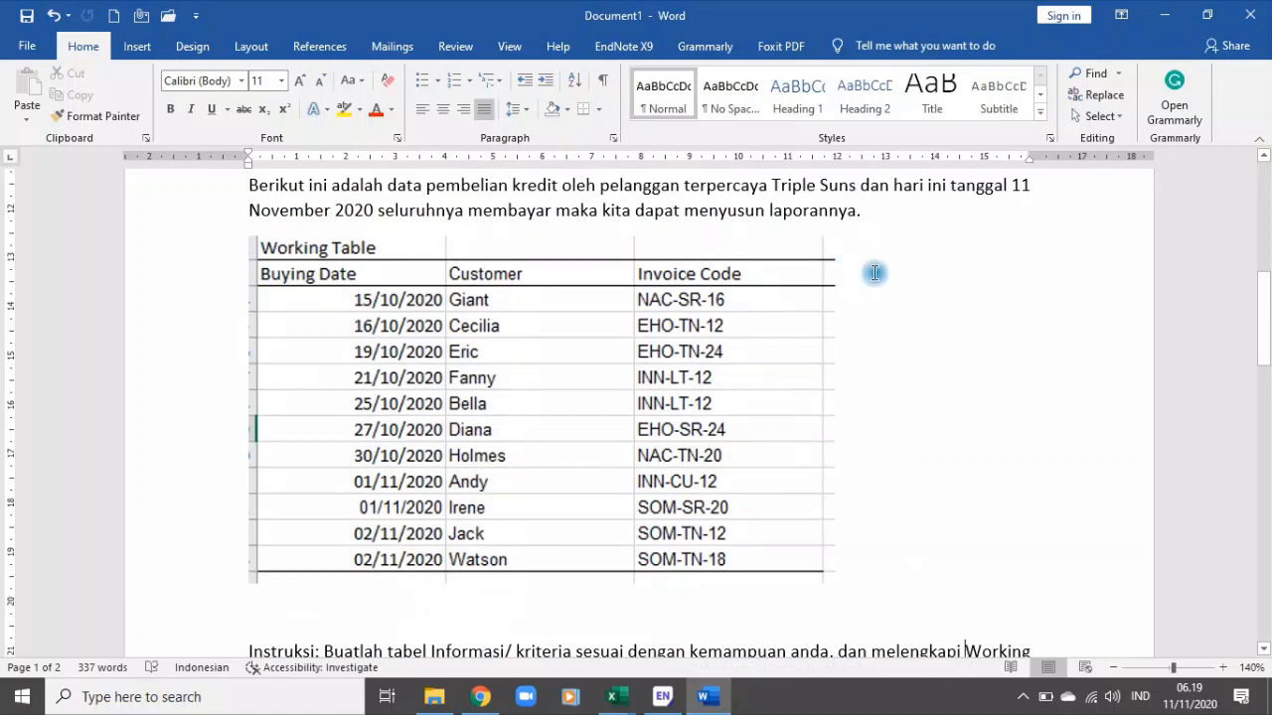
scroll(874, 272, "down", 4)
scroll(725, 476, "down", 1)
left_click(415, 404)
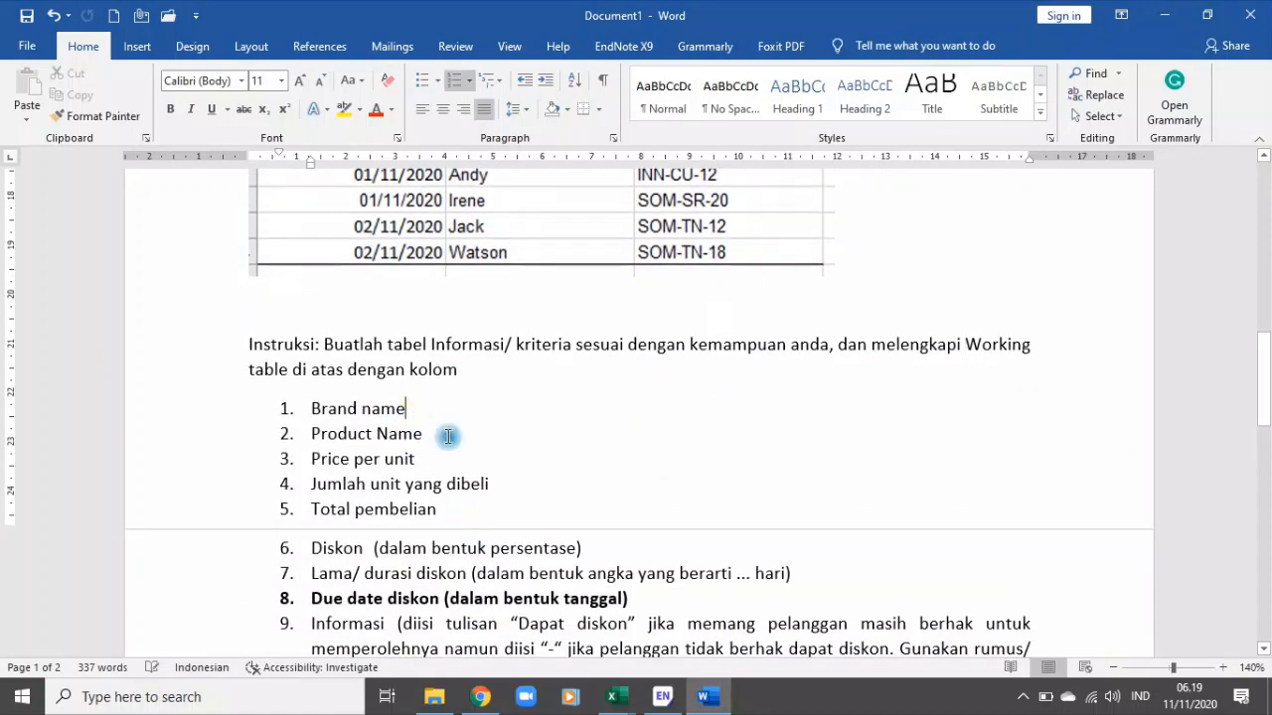
left_click(448, 431)
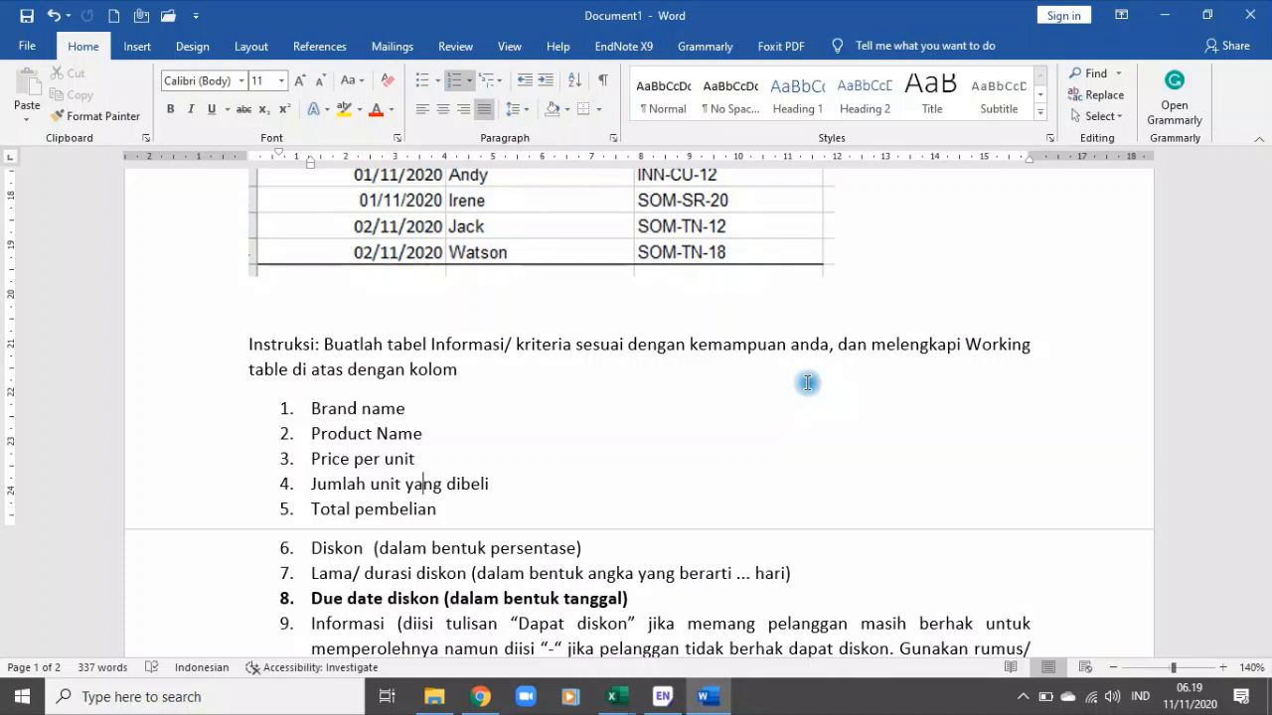
scroll(807, 383, "up", 3)
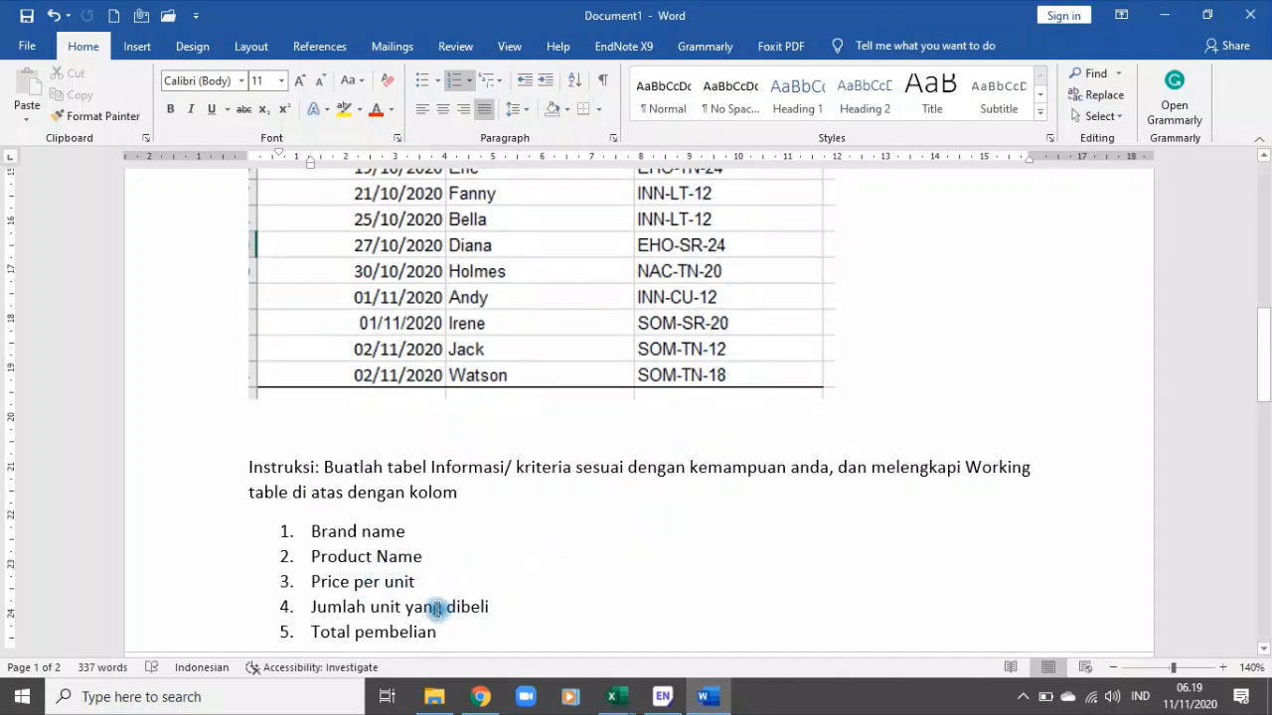
scroll(718, 251, "up", 3)
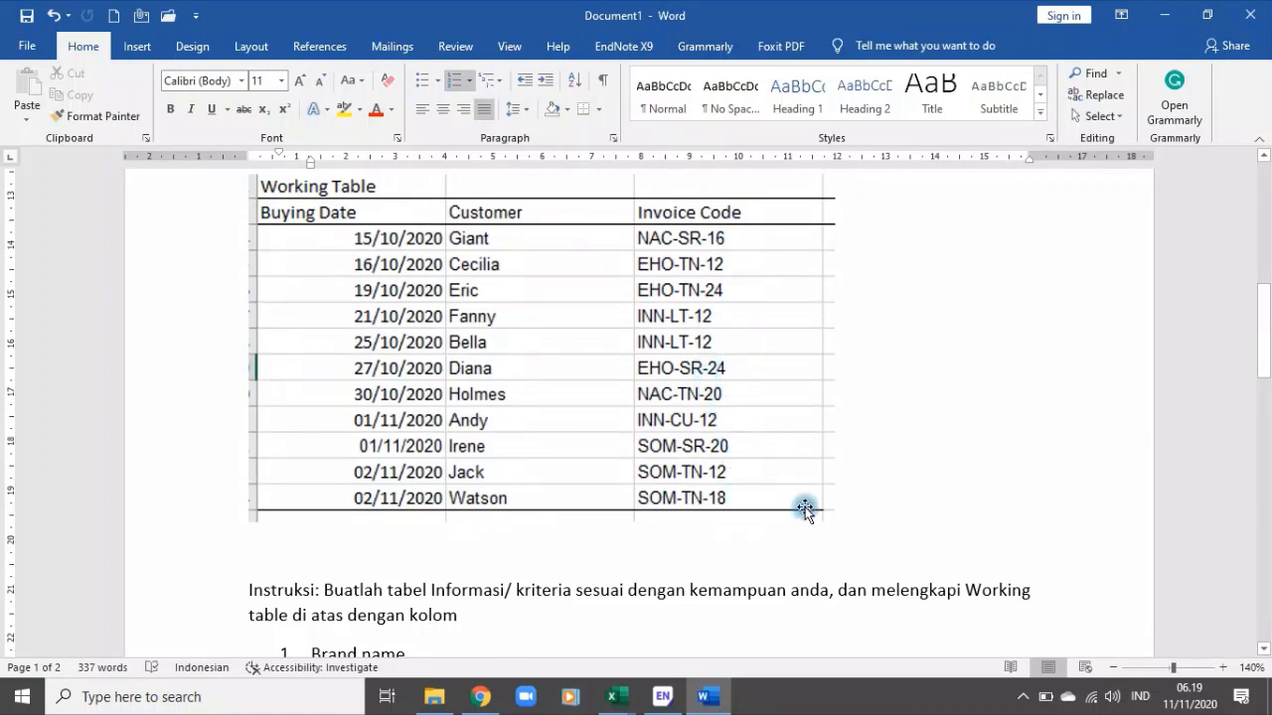
scroll(805, 509, "down", 4)
scroll(664, 573, "down", 1)
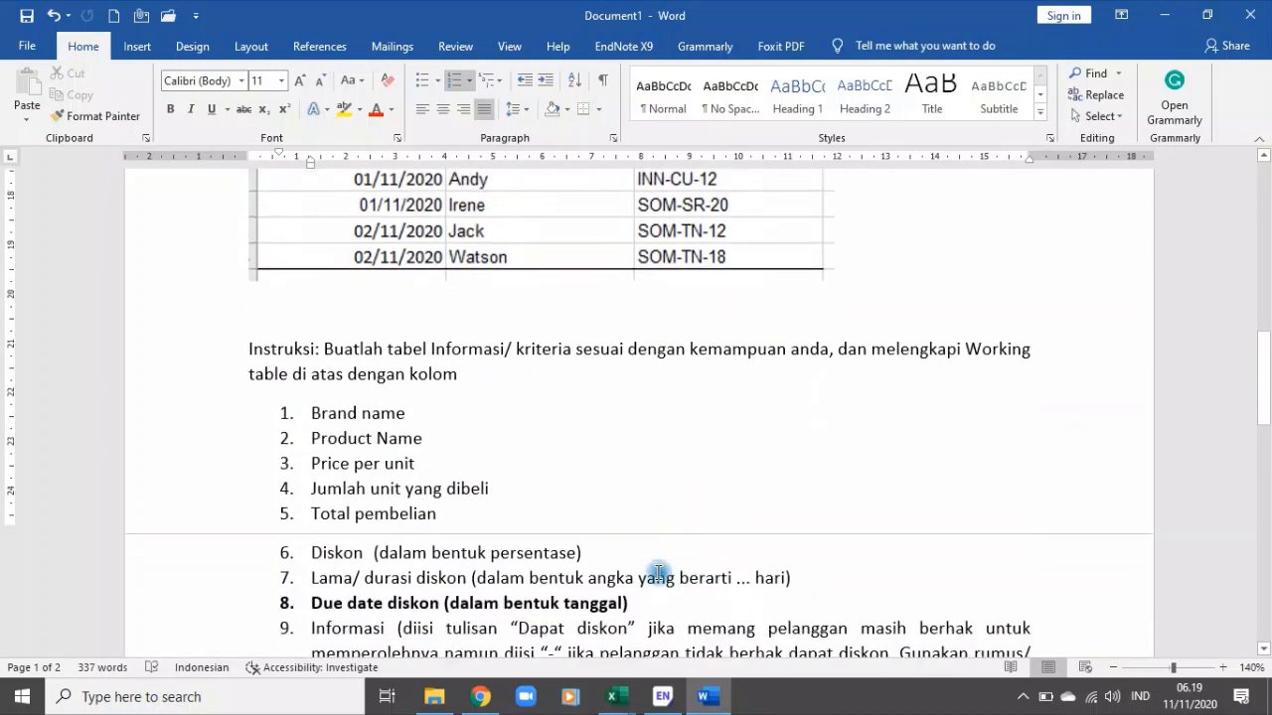
Step: Append "(Price x jumlah unit)" to list item 5, Total pembelian
left_click(467, 511)
type("(Price")
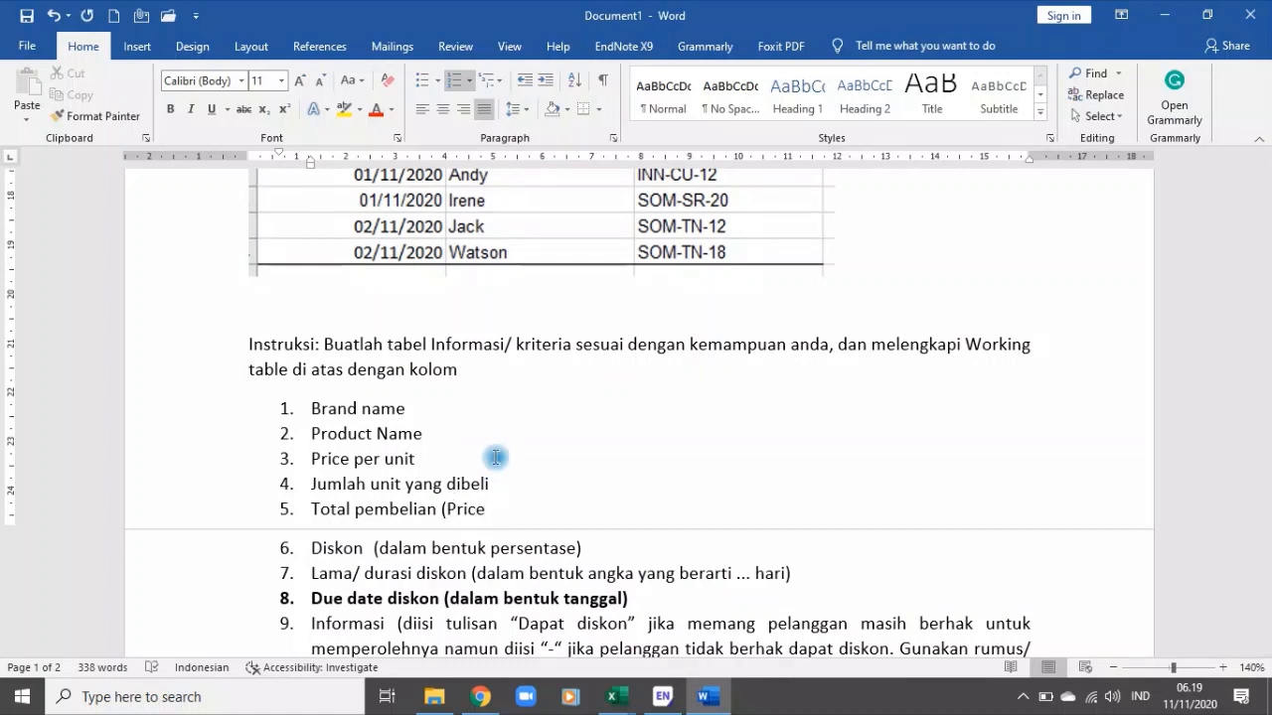
type("*")
key("BackSpace")
type("x jumlah unit)")
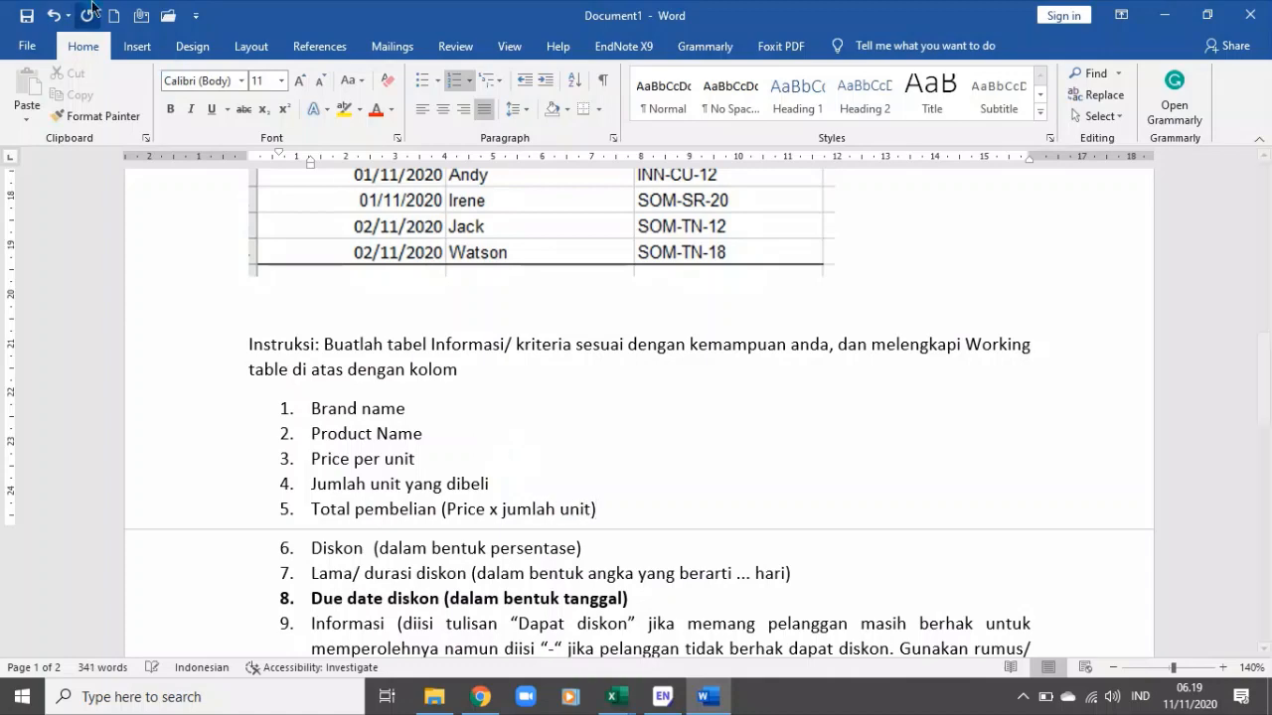
Step: Compare the discount percentages and payment periods in the case text with the discount, duration and due date items in the column list
scroll(633, 344, "down", 3)
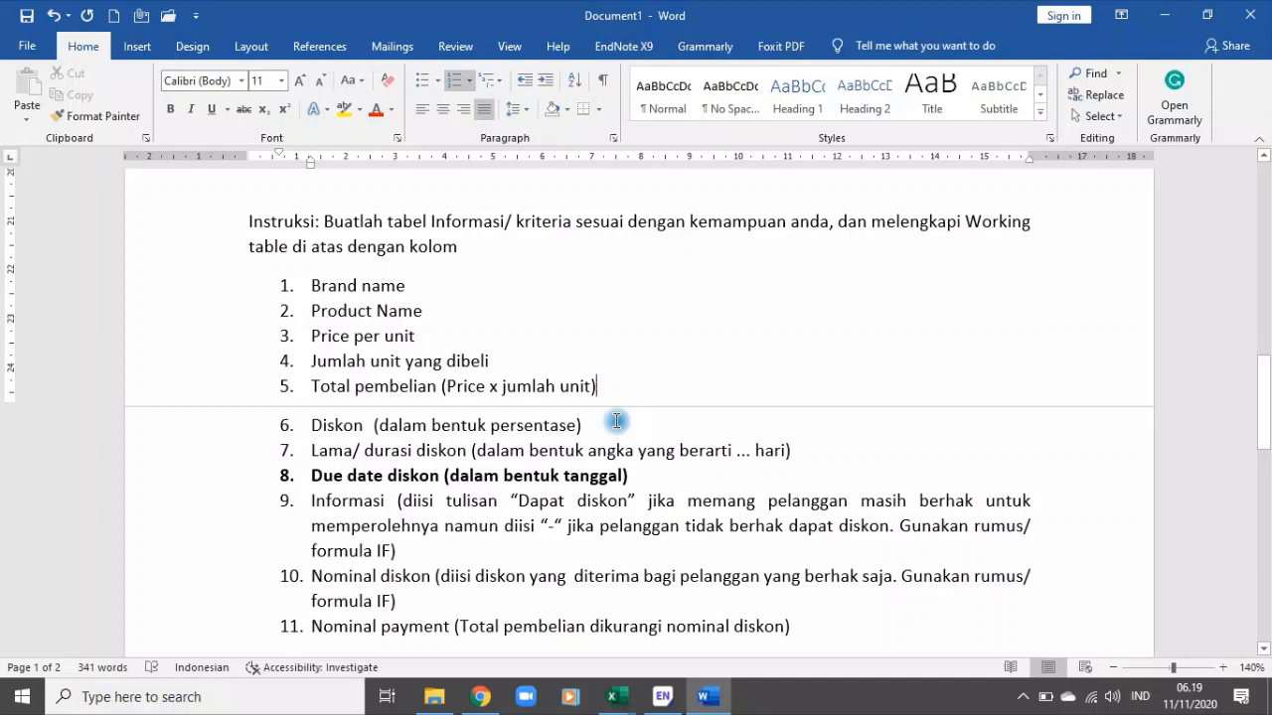
scroll(616, 421, "up", 8)
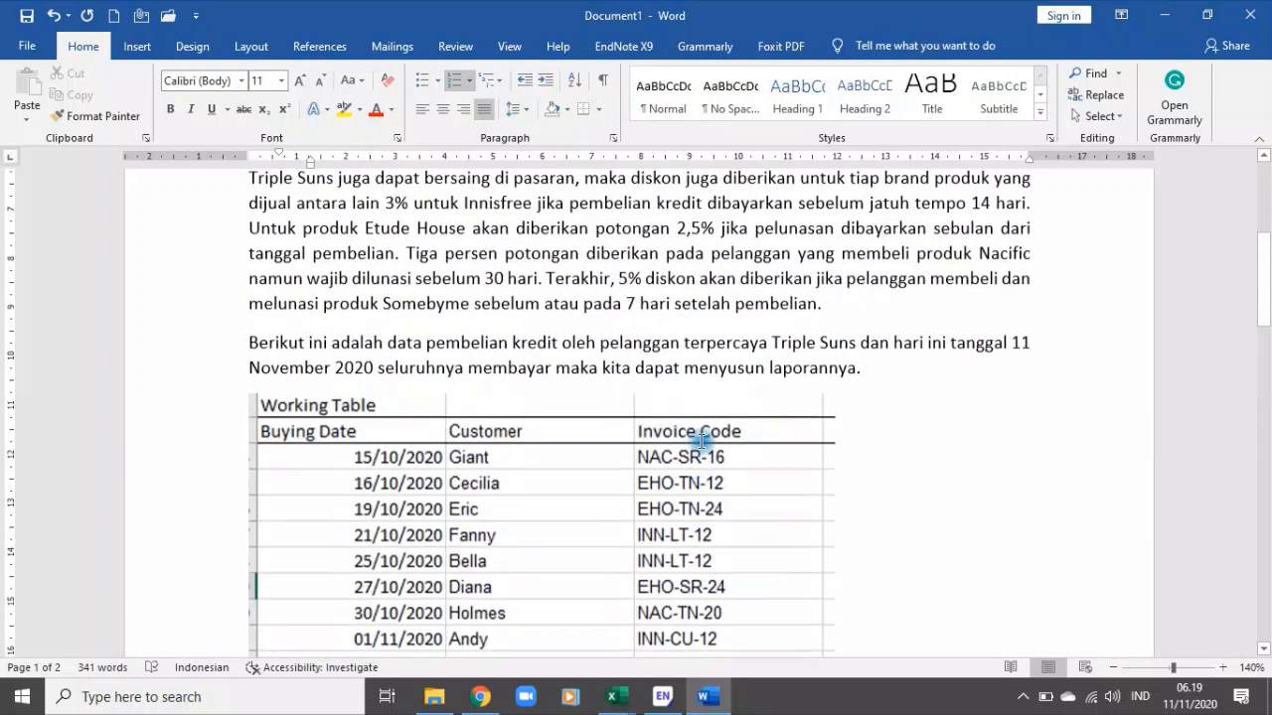
scroll(719, 554, "down", 8)
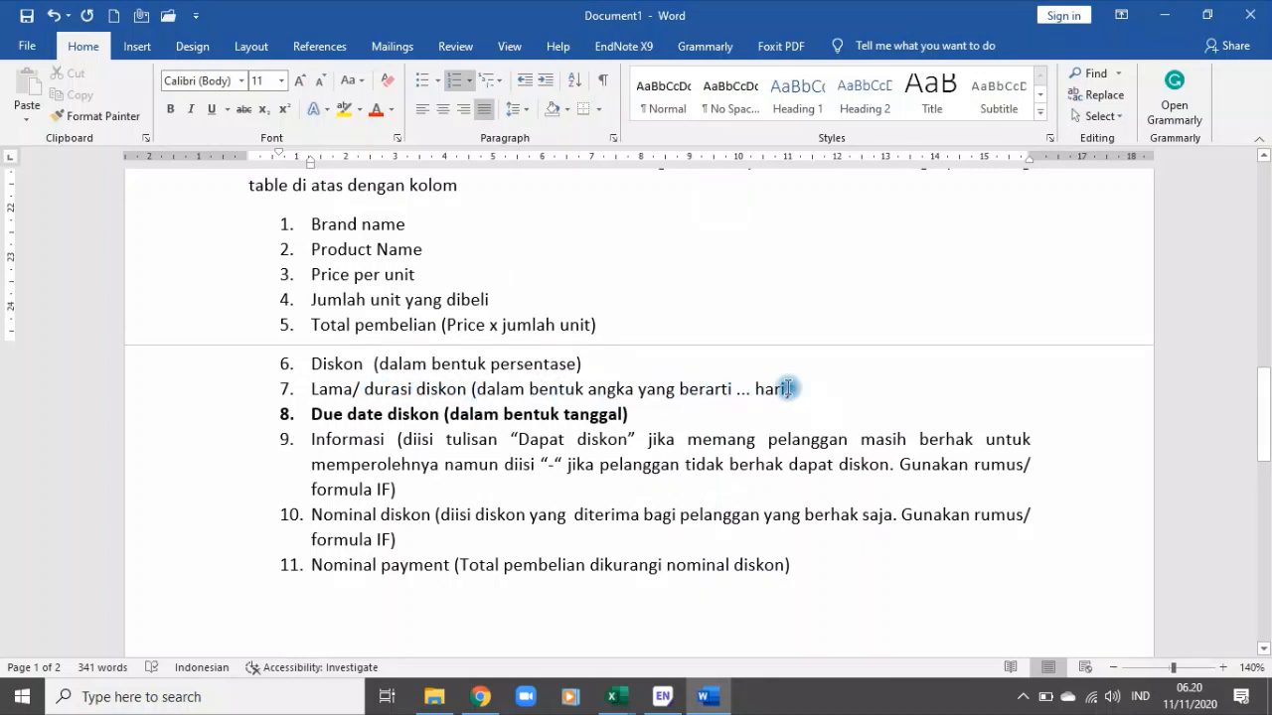
scroll(821, 374, "up", 10)
scroll(833, 384, "up", 2)
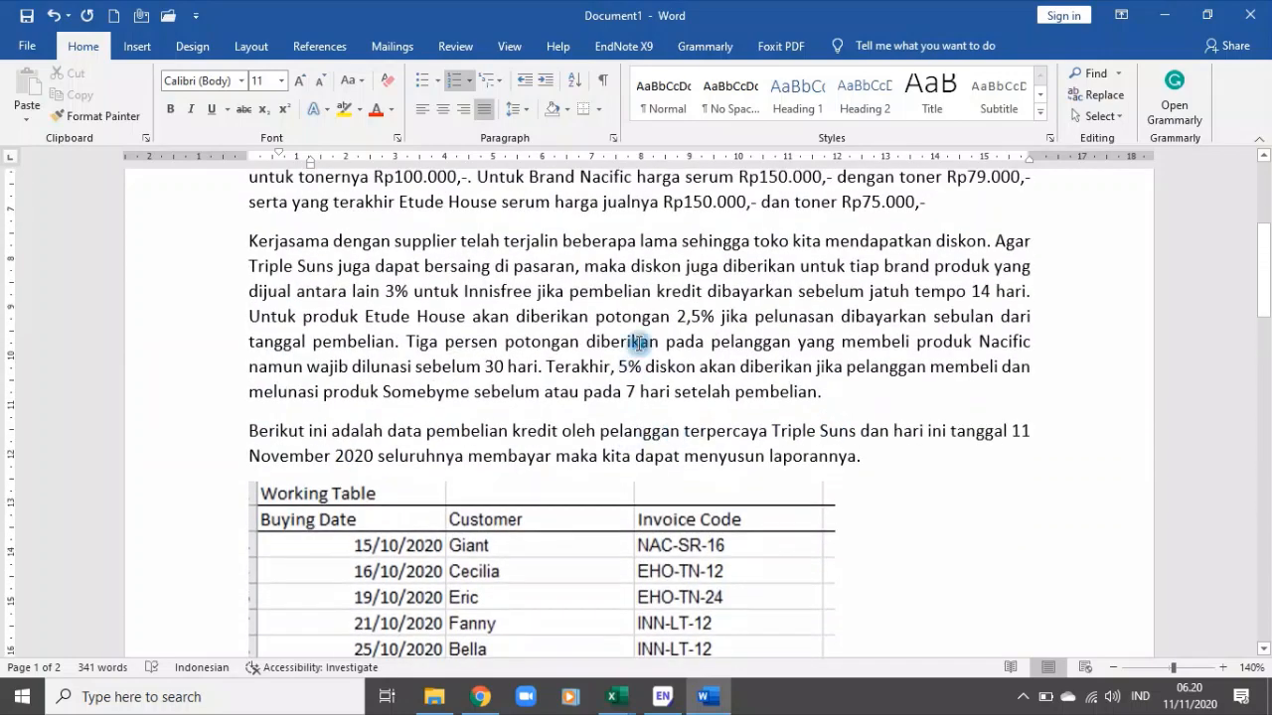
double_click(977, 291)
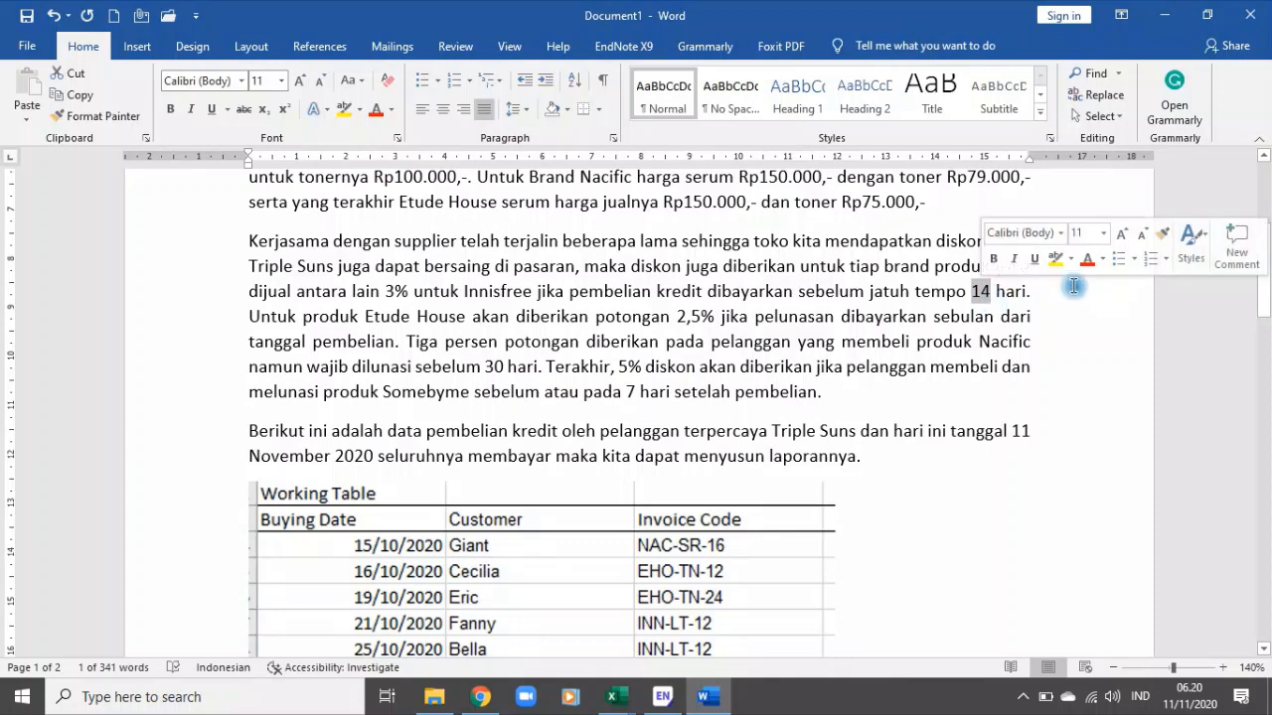
scroll(661, 489, "down", 15)
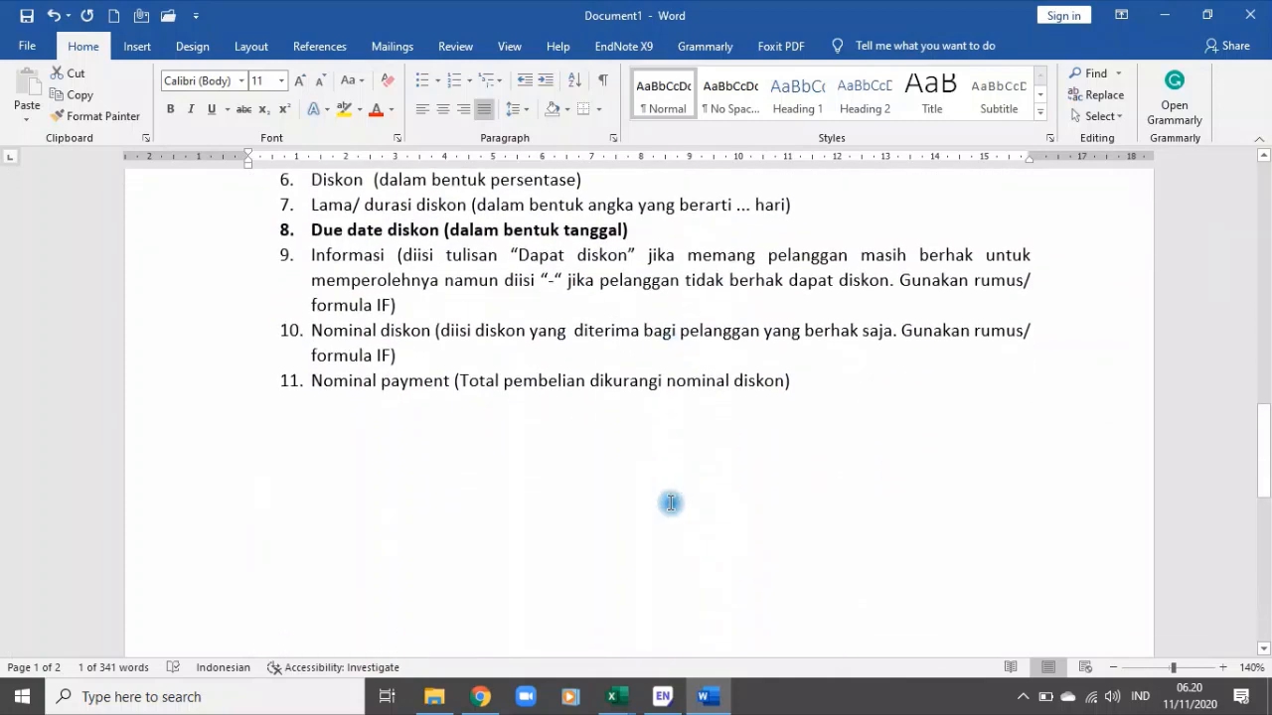
scroll(783, 424, "up", 3)
left_click(753, 439)
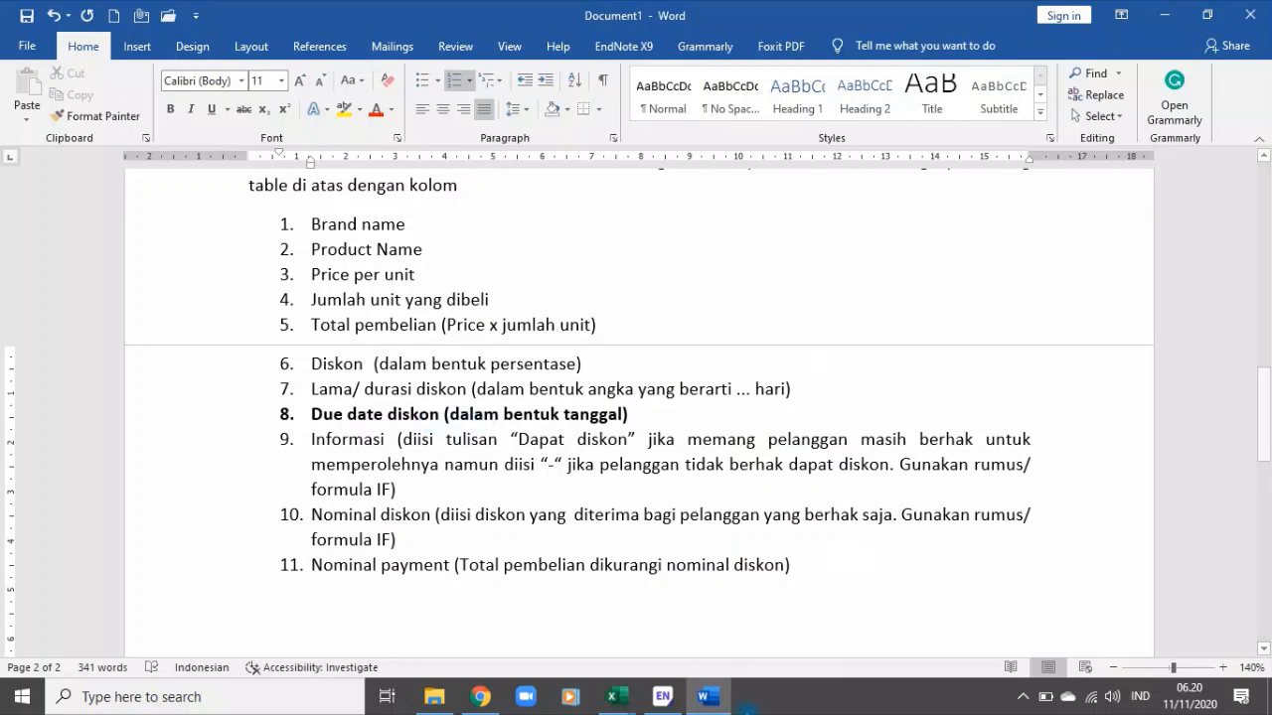
Step: Switch to the 11.22 Quiz workbook in Excel and enter 14, 7 and 30 in cells B2:B4 beside the buying dates
left_click(613, 696)
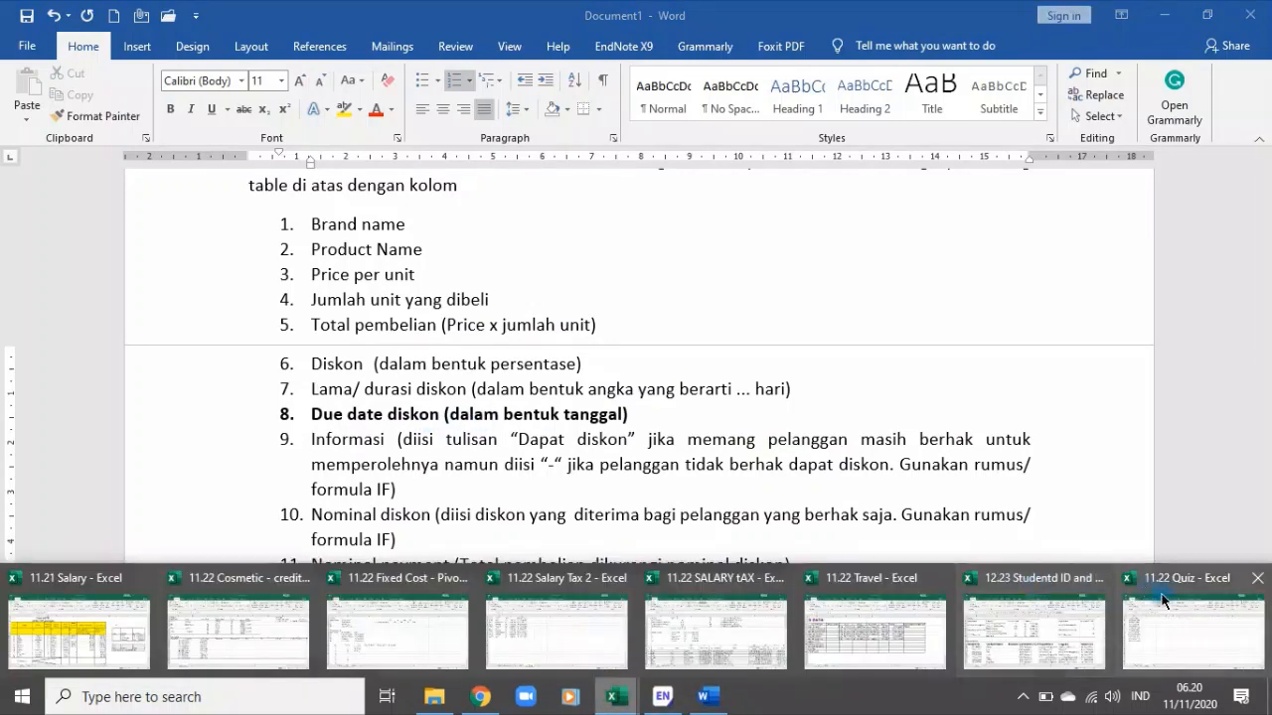
left_click(1198, 621)
left_click(107, 238)
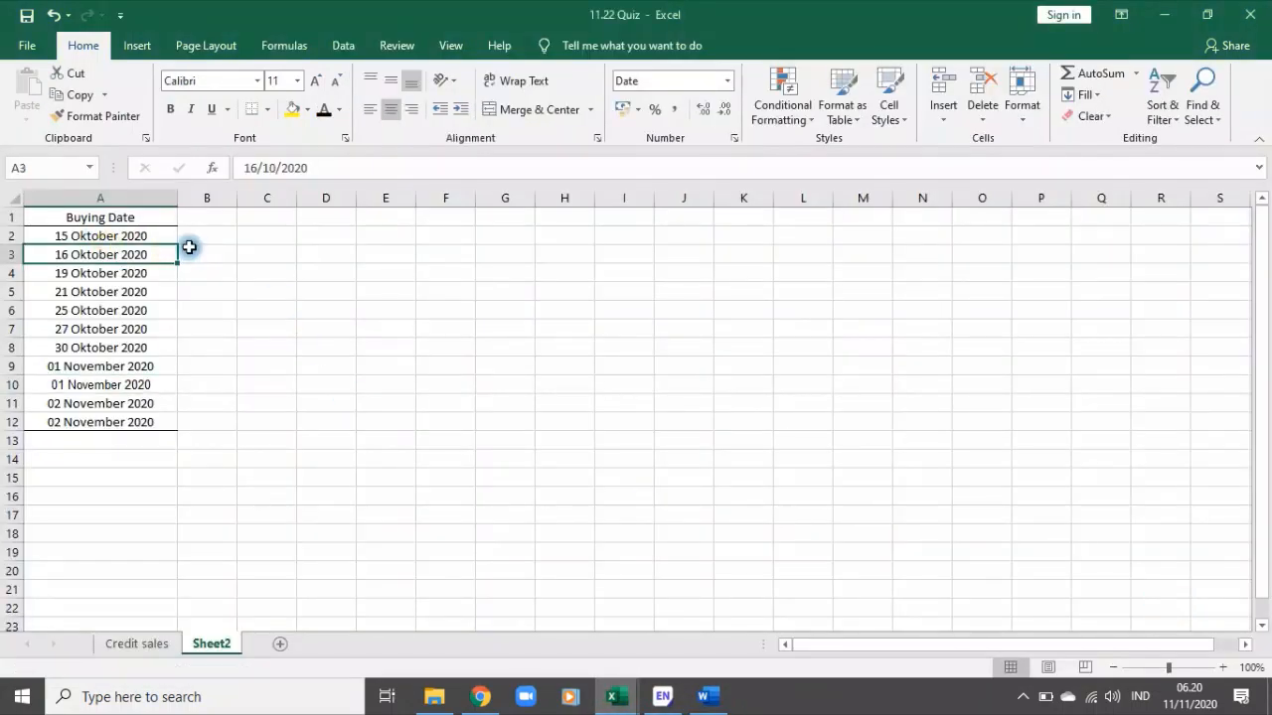
left_click(189, 238)
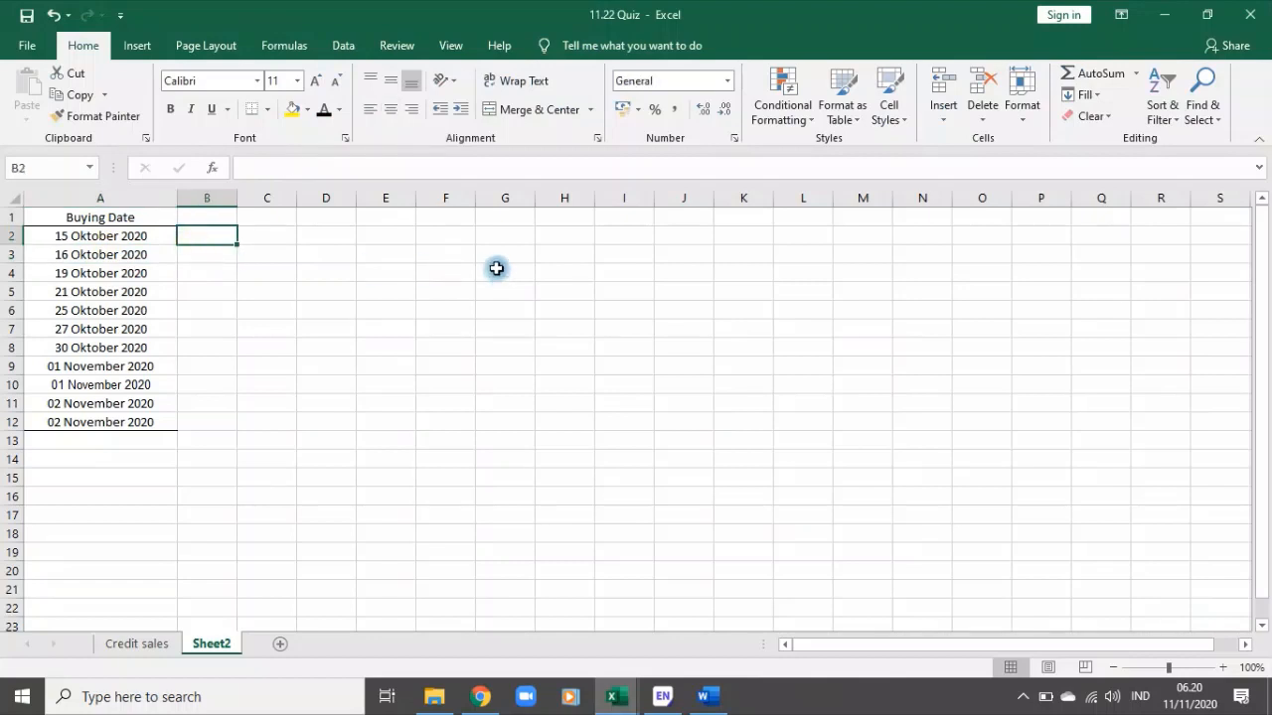
type("14")
key("Return")
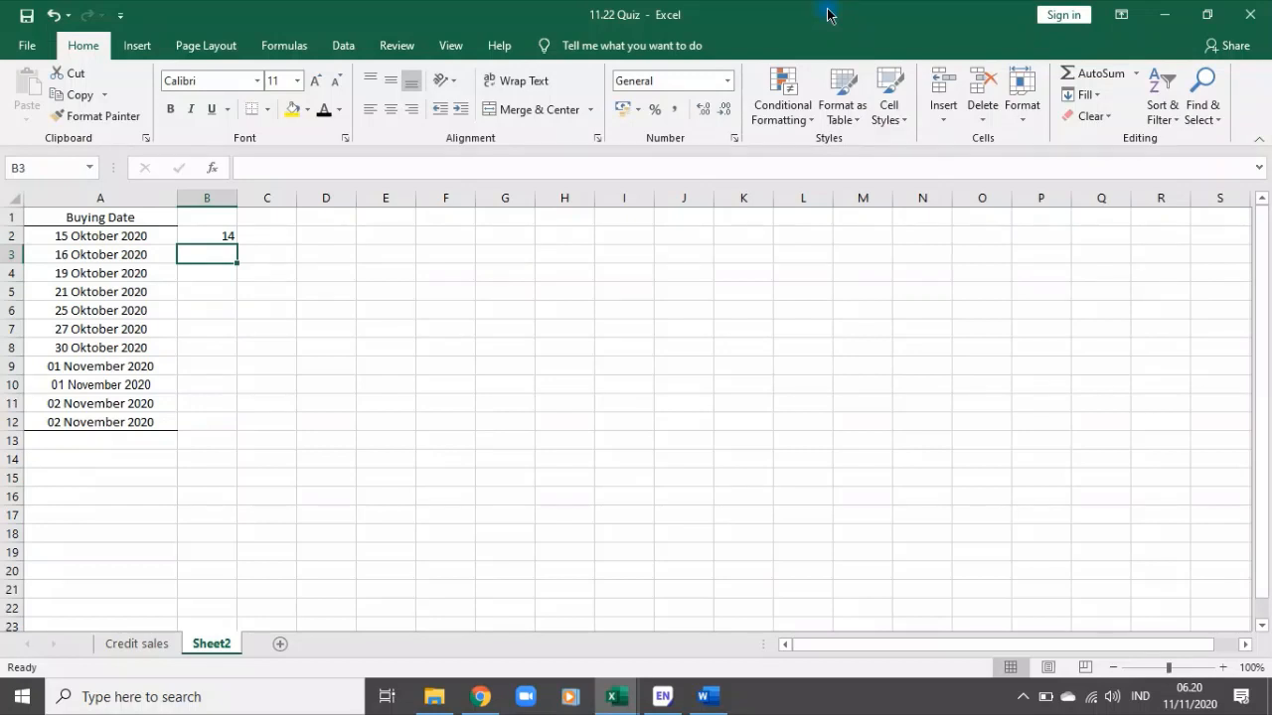
type("7")
key("Return")
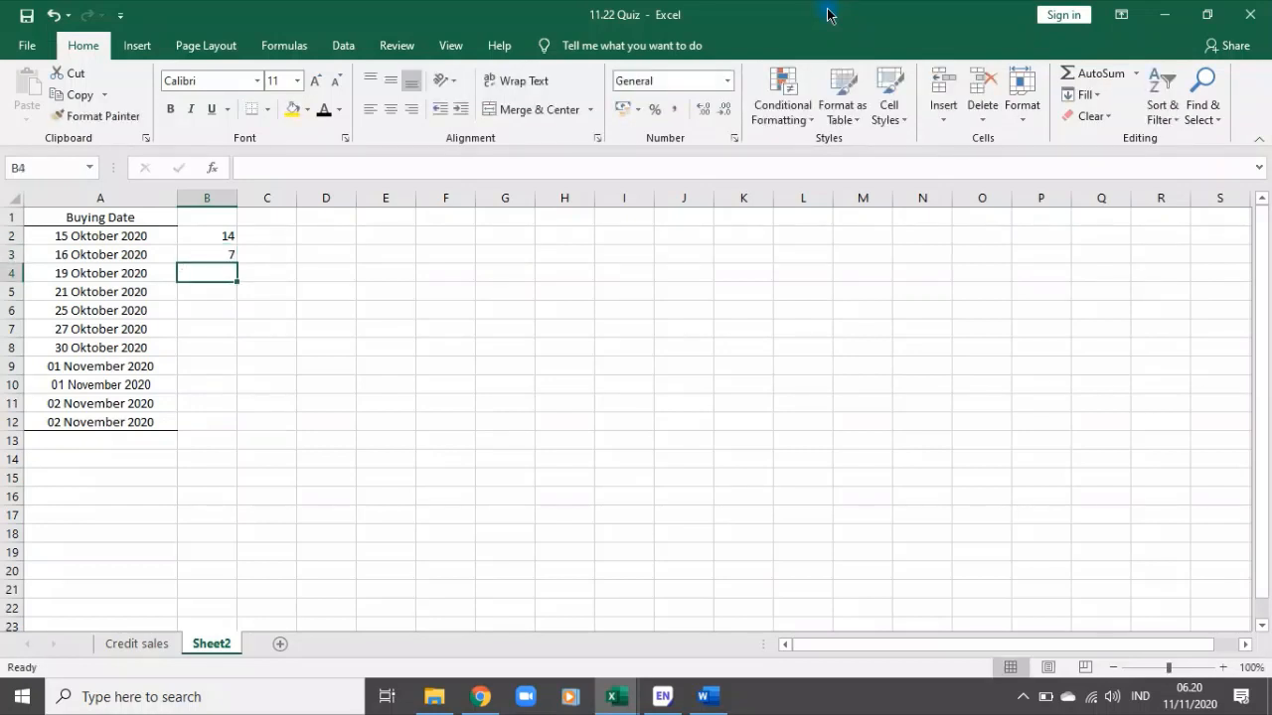
type("30")
key("Return")
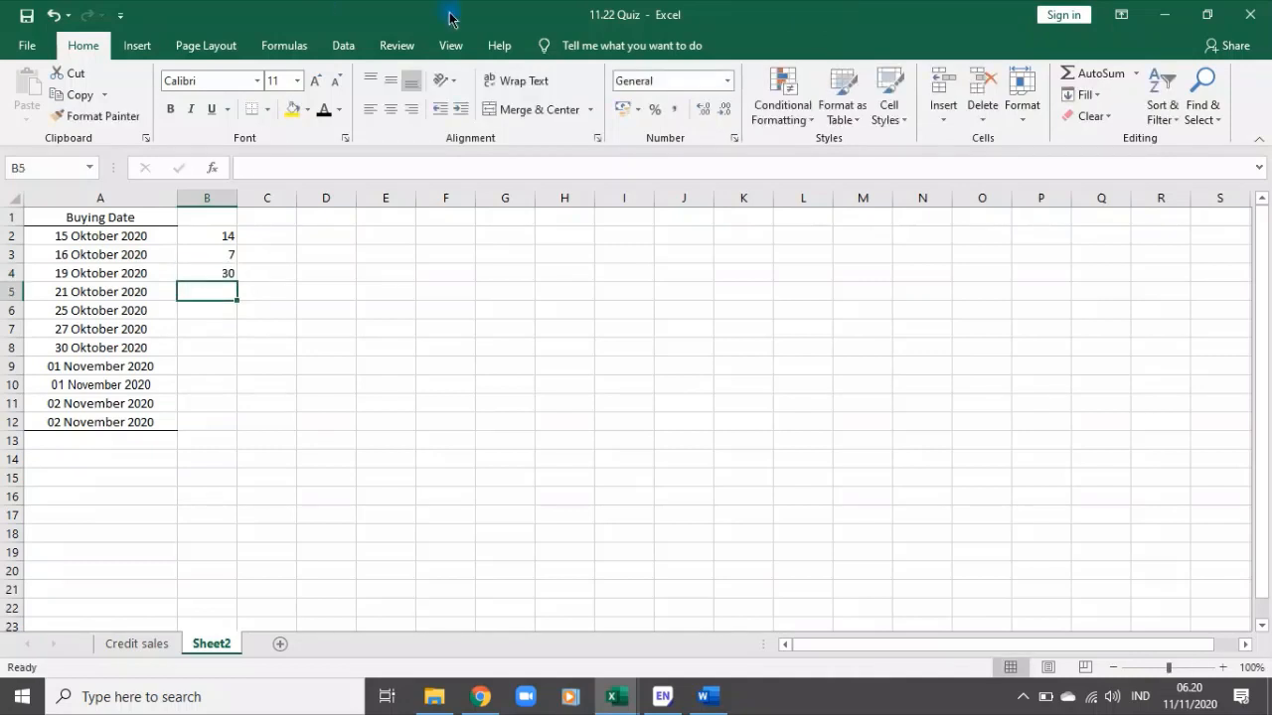
Step: Repeat the 14, 7, 30 values from B2:B4 down column B through B10
left_click_drag(221, 236, 239, 421)
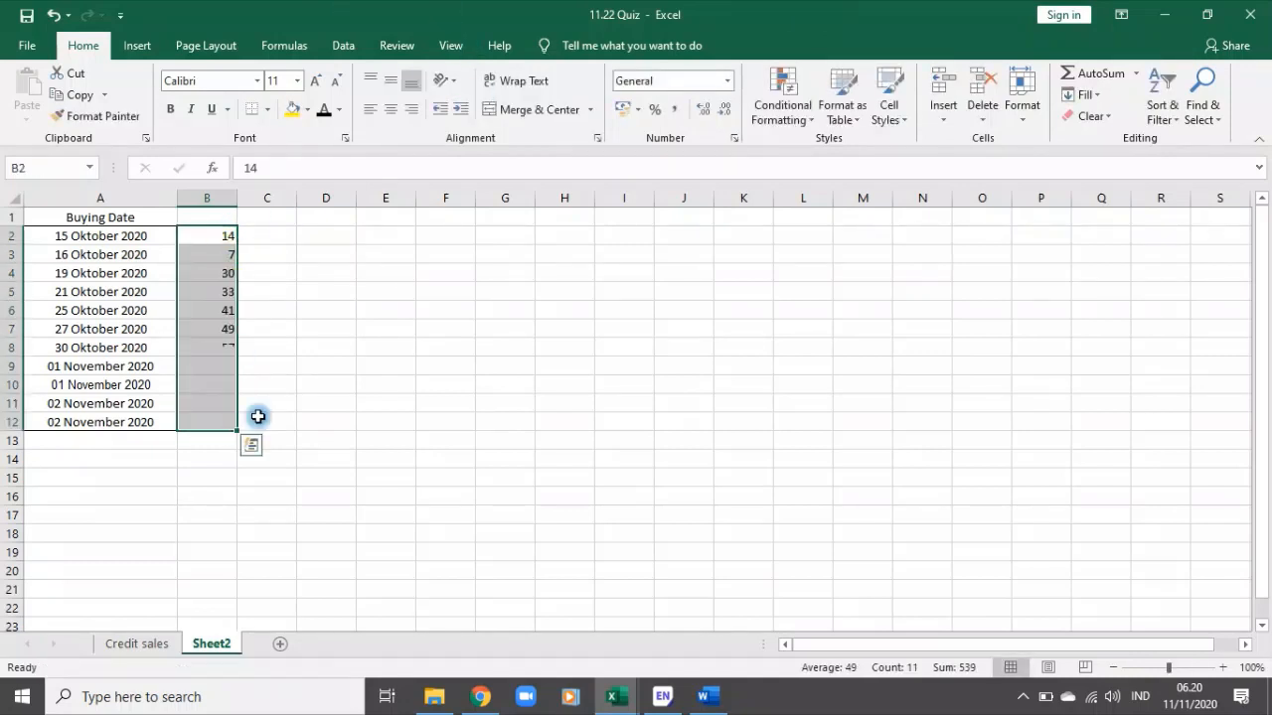
left_click_drag(219, 241, 249, 438)
key("ctrl+c")
left_click(191, 291)
key("ctrl+v")
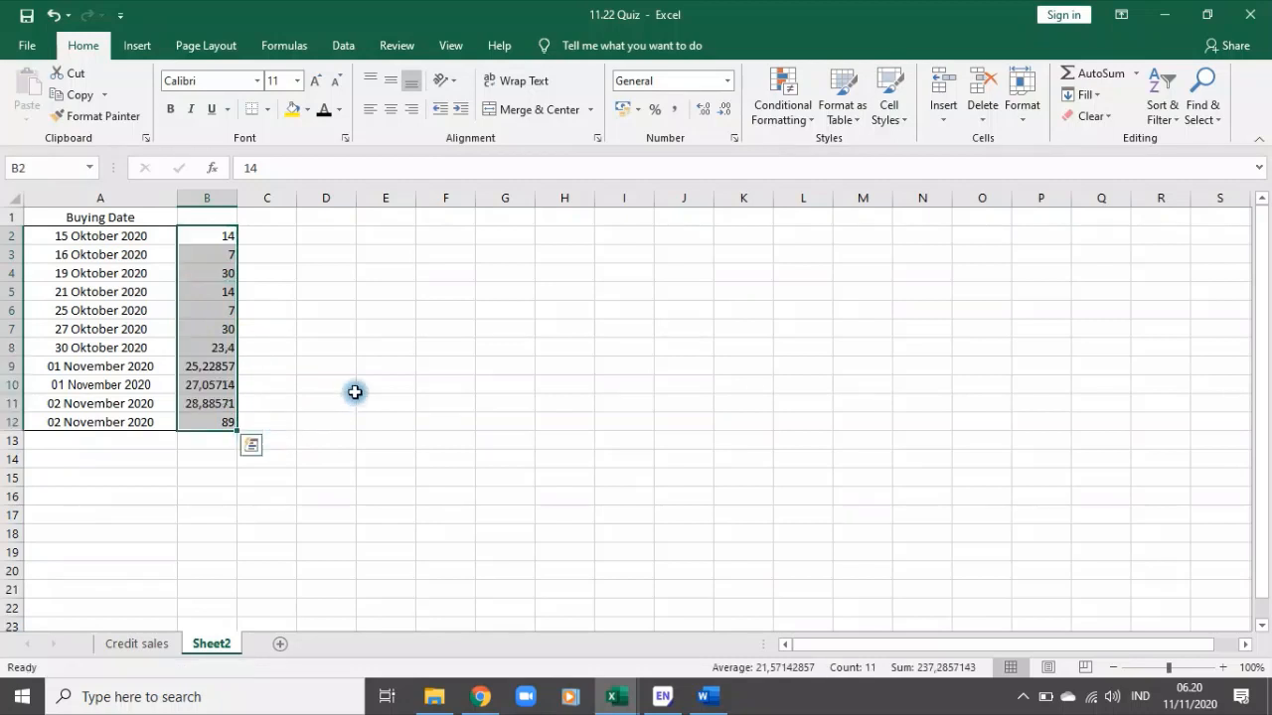
left_click_drag(227, 304, 199, 431)
key("ctrl+c")
key("ctrl+v")
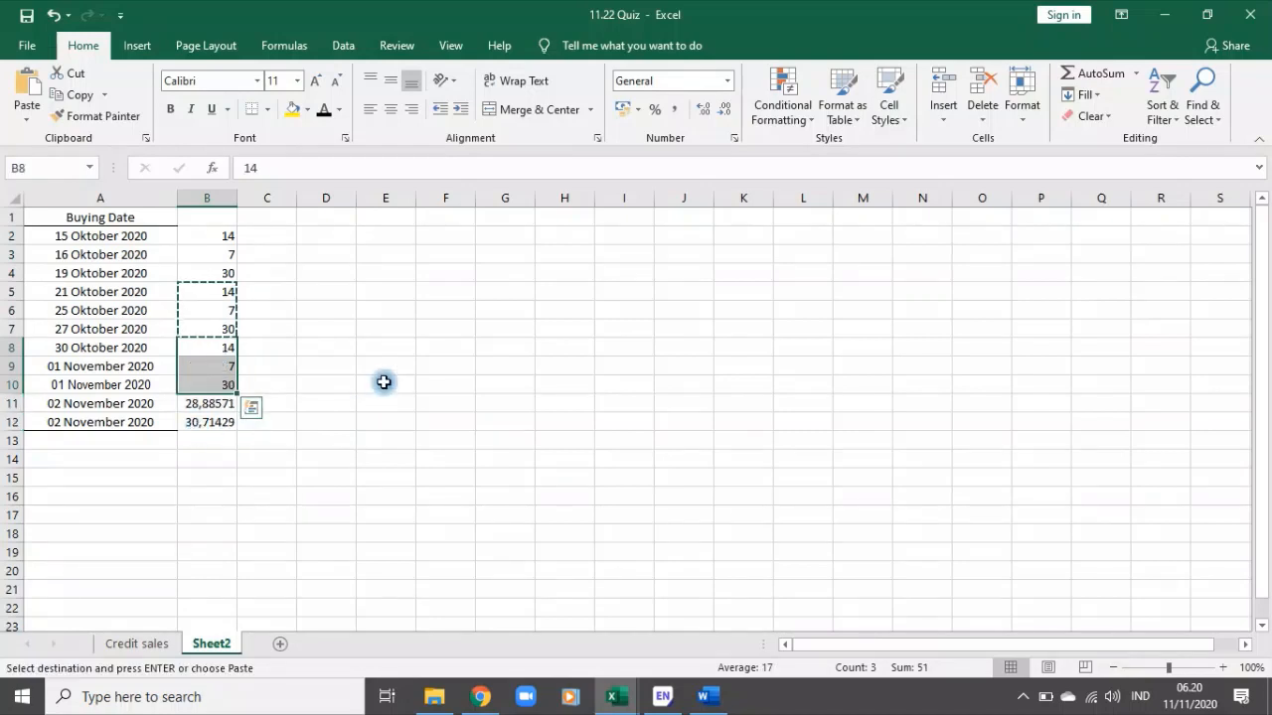
Step: Copy the 14, 7, 30 pattern into column B from B11 and clear the surplus value in B13
left_click(251, 408)
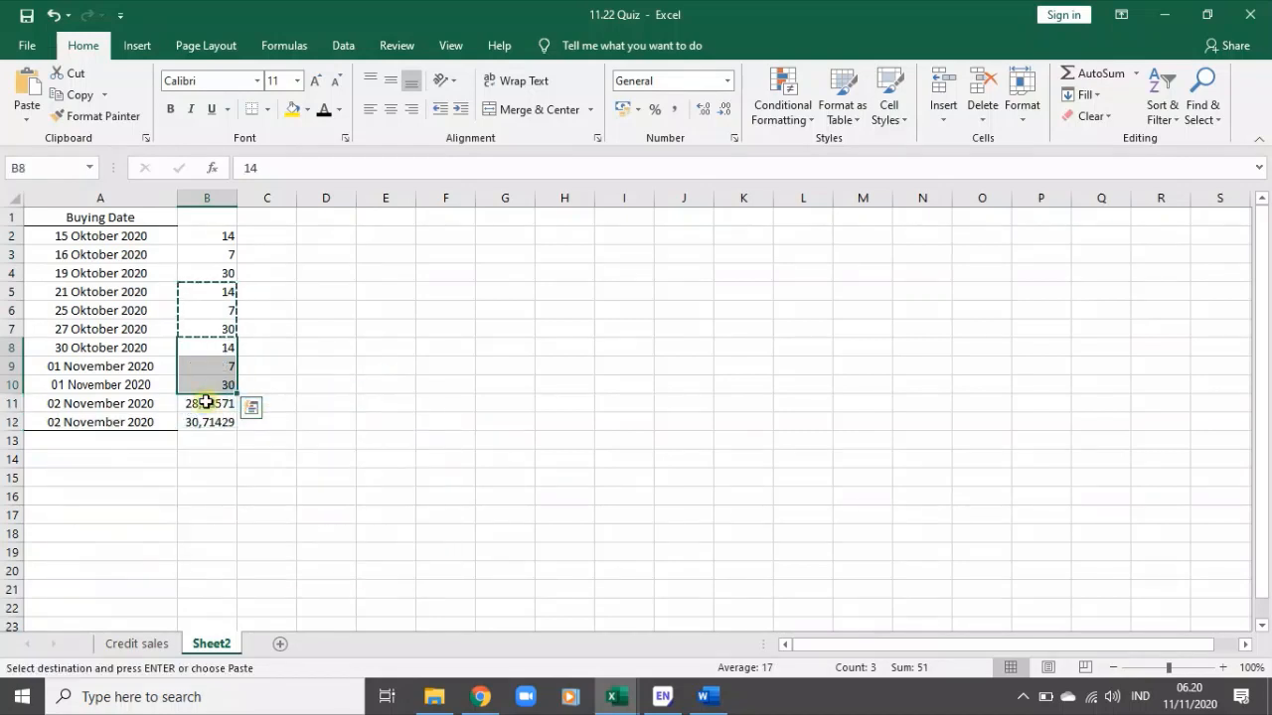
left_click_drag(209, 402, 205, 422)
key("ctrl+v")
left_click(454, 401)
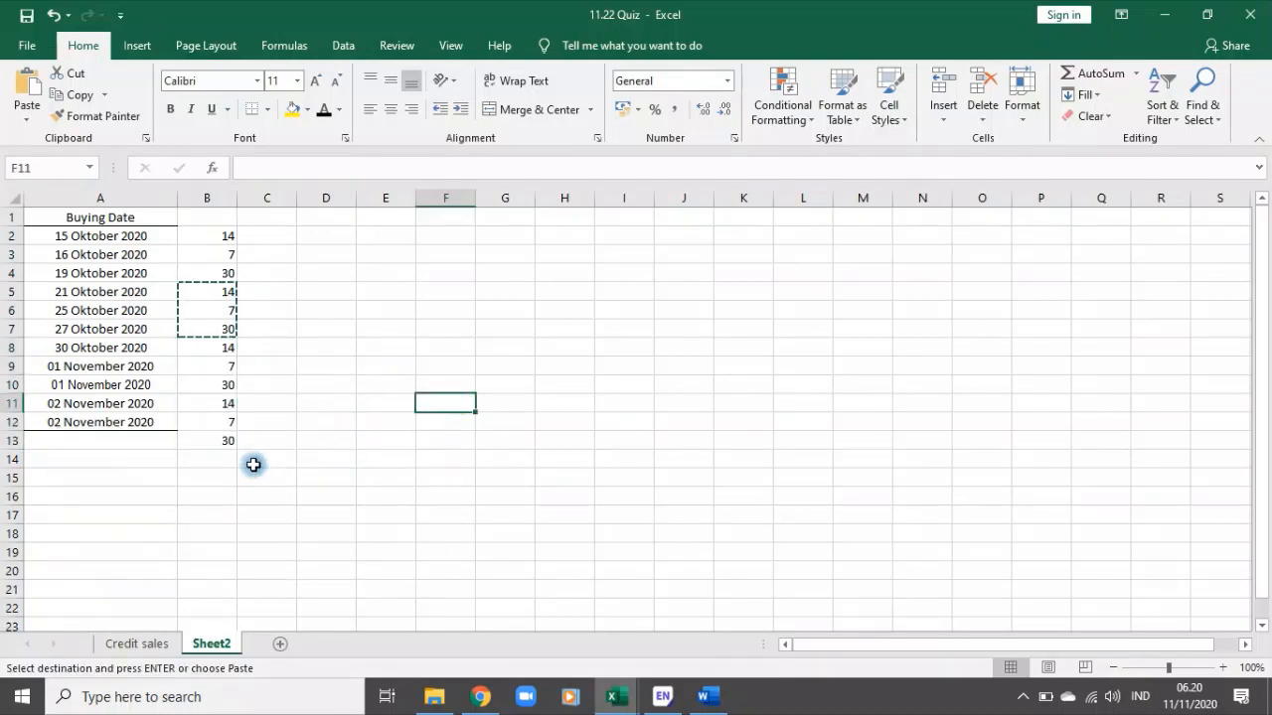
left_click(224, 440)
key("Delete")
left_click(383, 418)
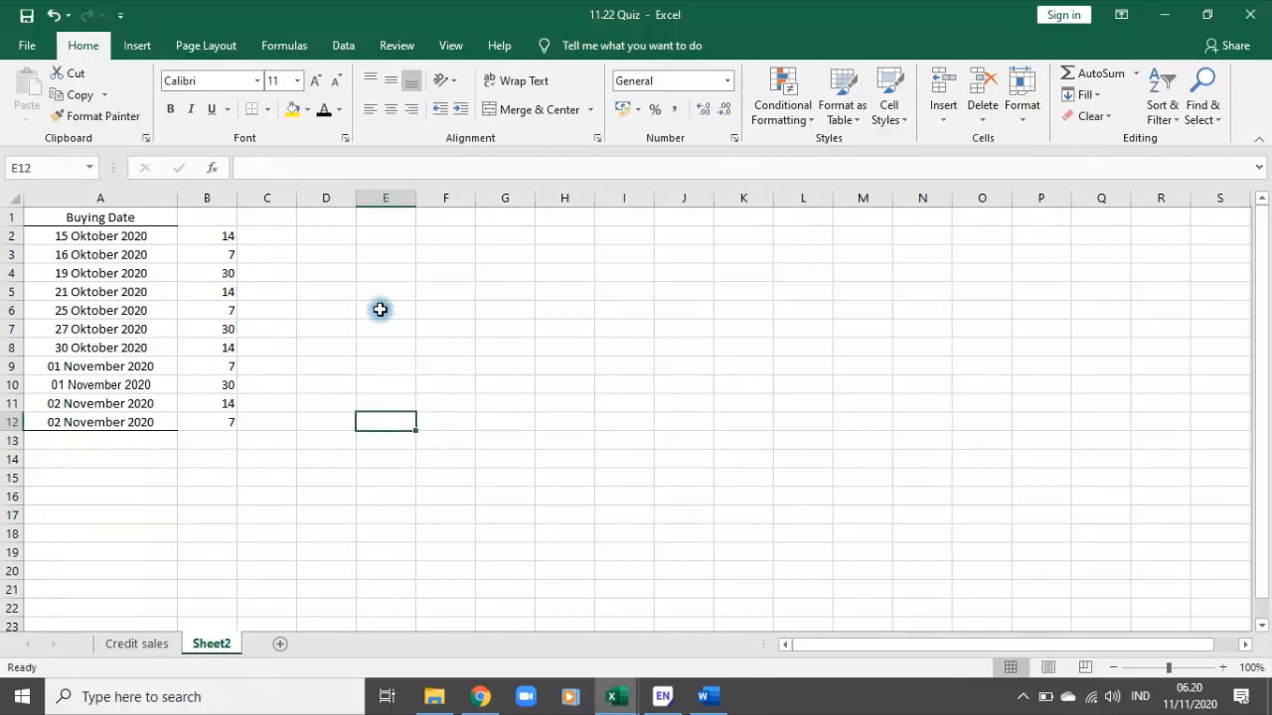
Step: Enter the header "Durasi diskon" in B1 and fit column B's width to its contents
left_click(208, 213)
type("Du")
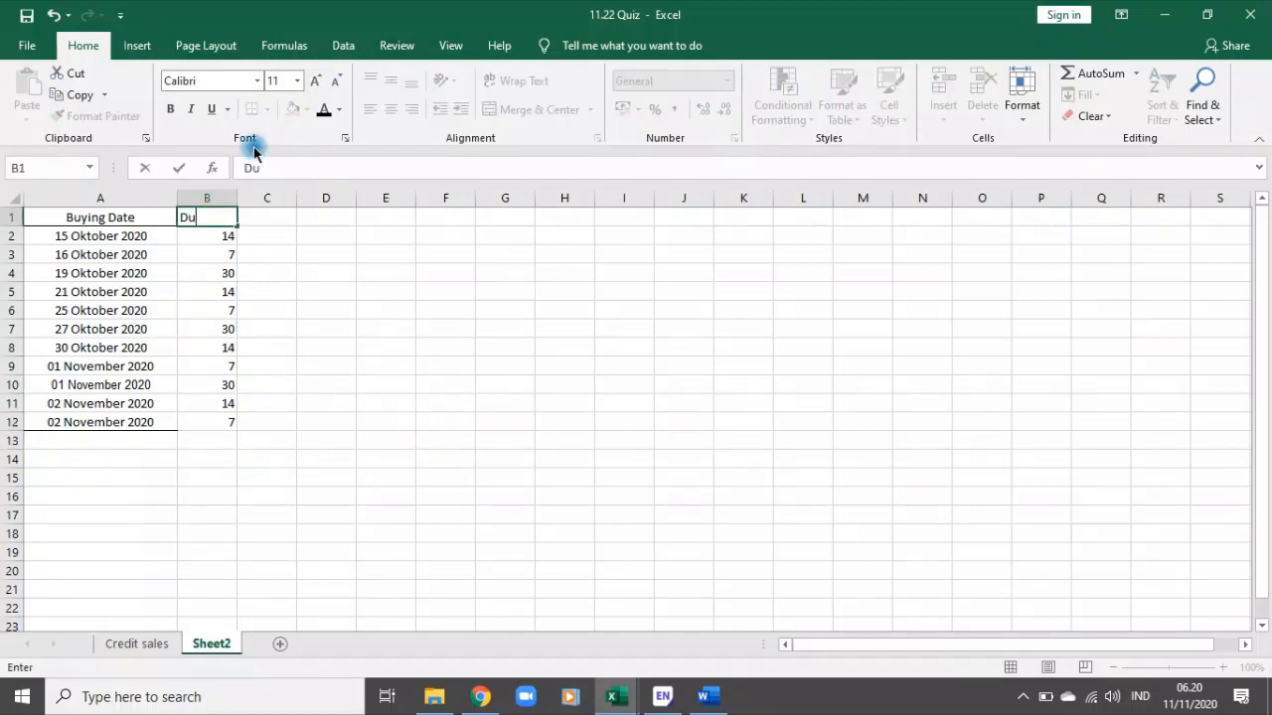
type("iskon")
key("Return")
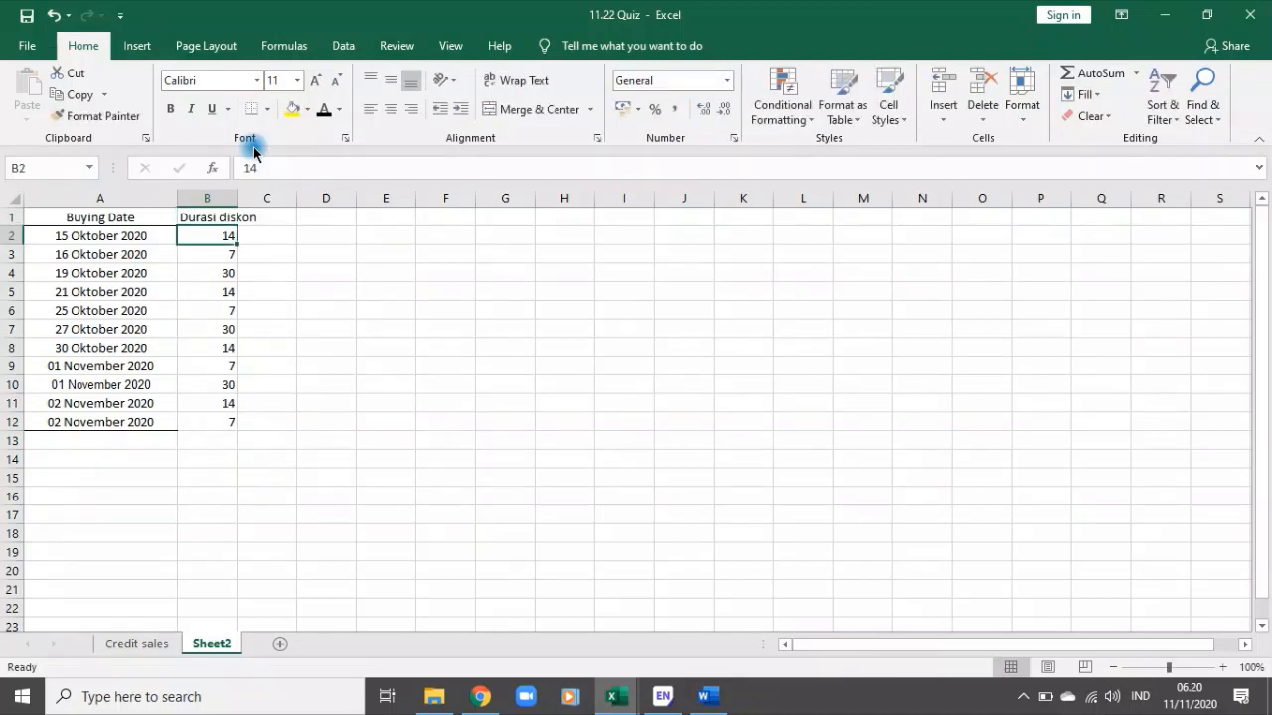
double_click(237, 198)
left_click(113, 219)
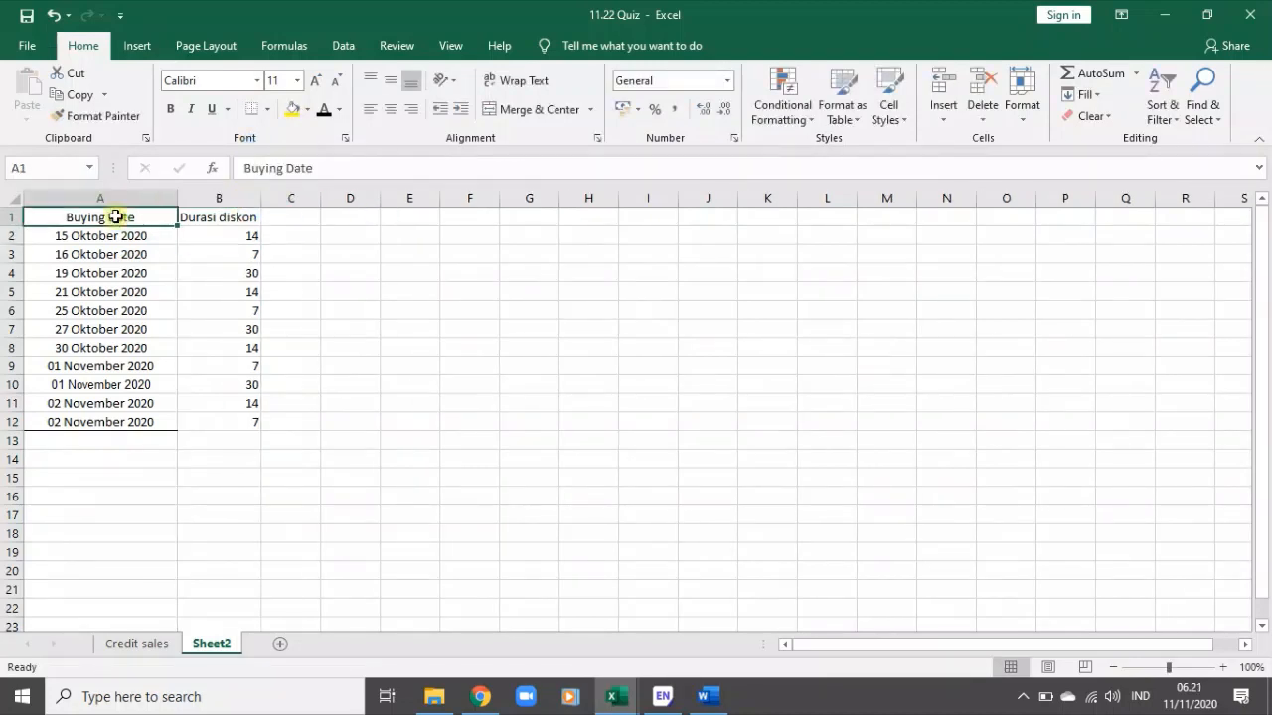
Step: Centre the contents of columns B to D horizontally
left_click(292, 217)
left_click_drag(228, 198, 338, 197)
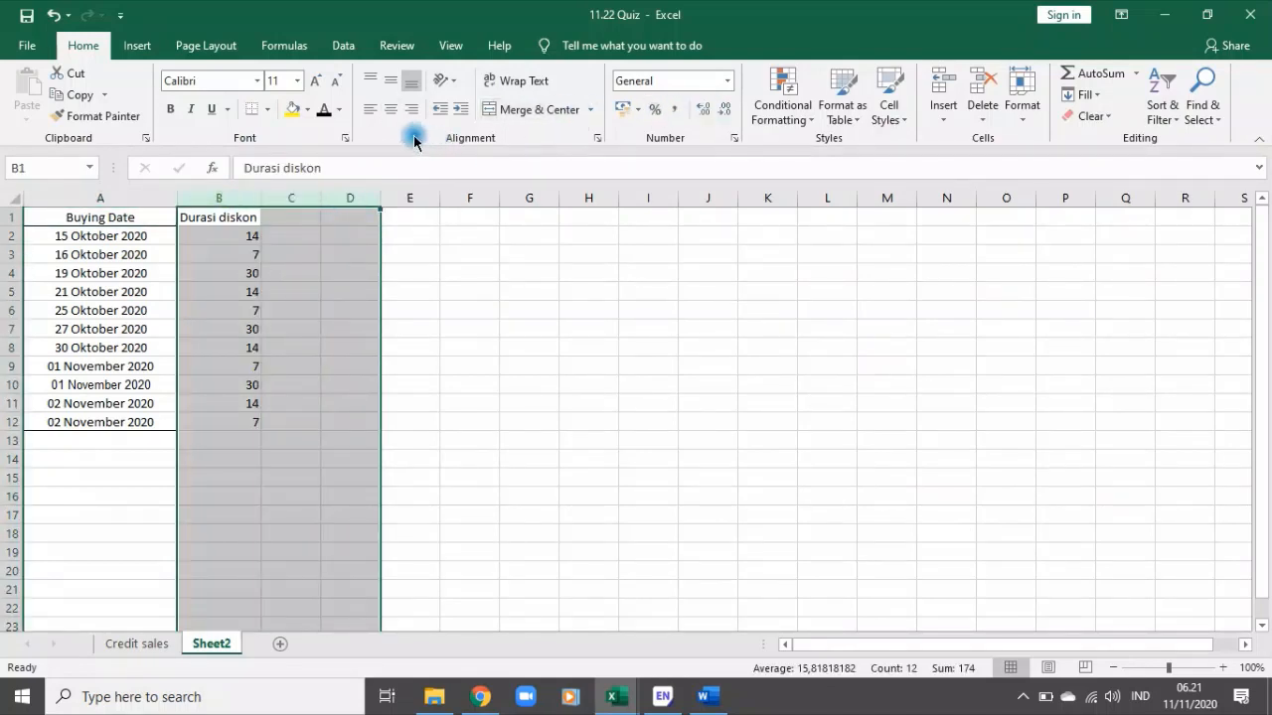
left_click(386, 112)
left_click(406, 248)
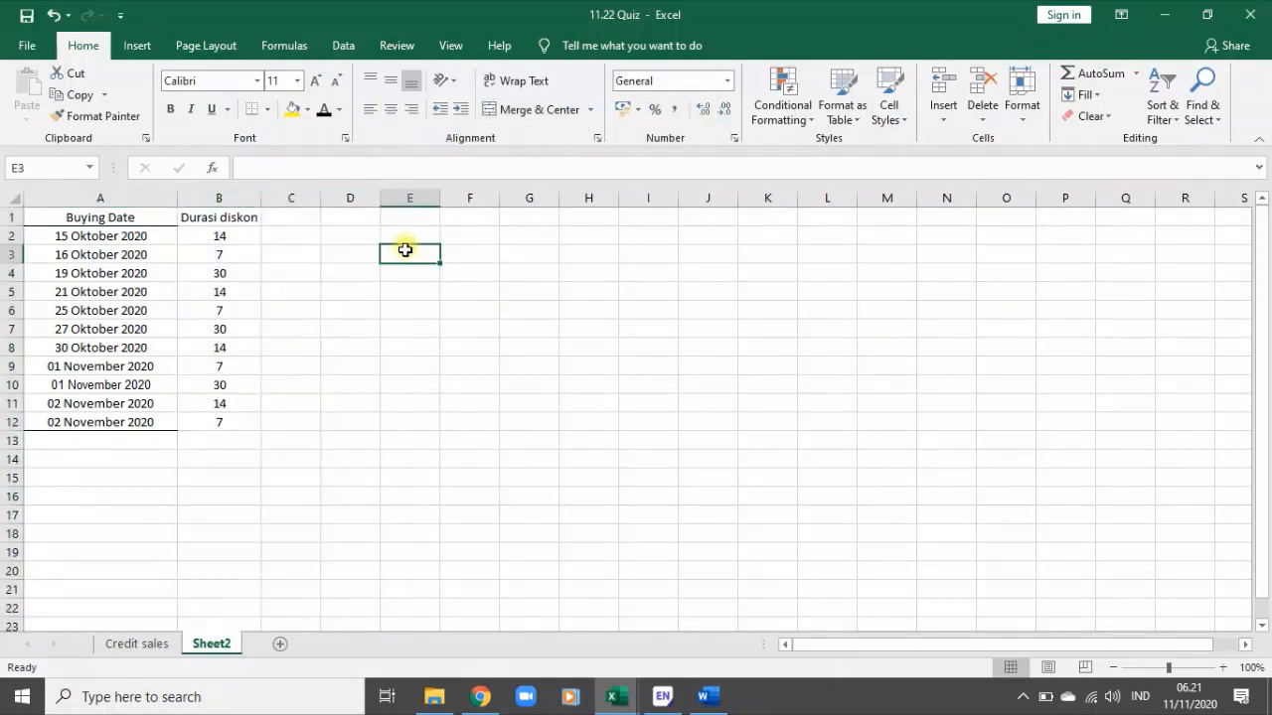
Step: Enter the header "Jatuh tempo" in C1 and fit column C's width to its contents
left_click(277, 219)
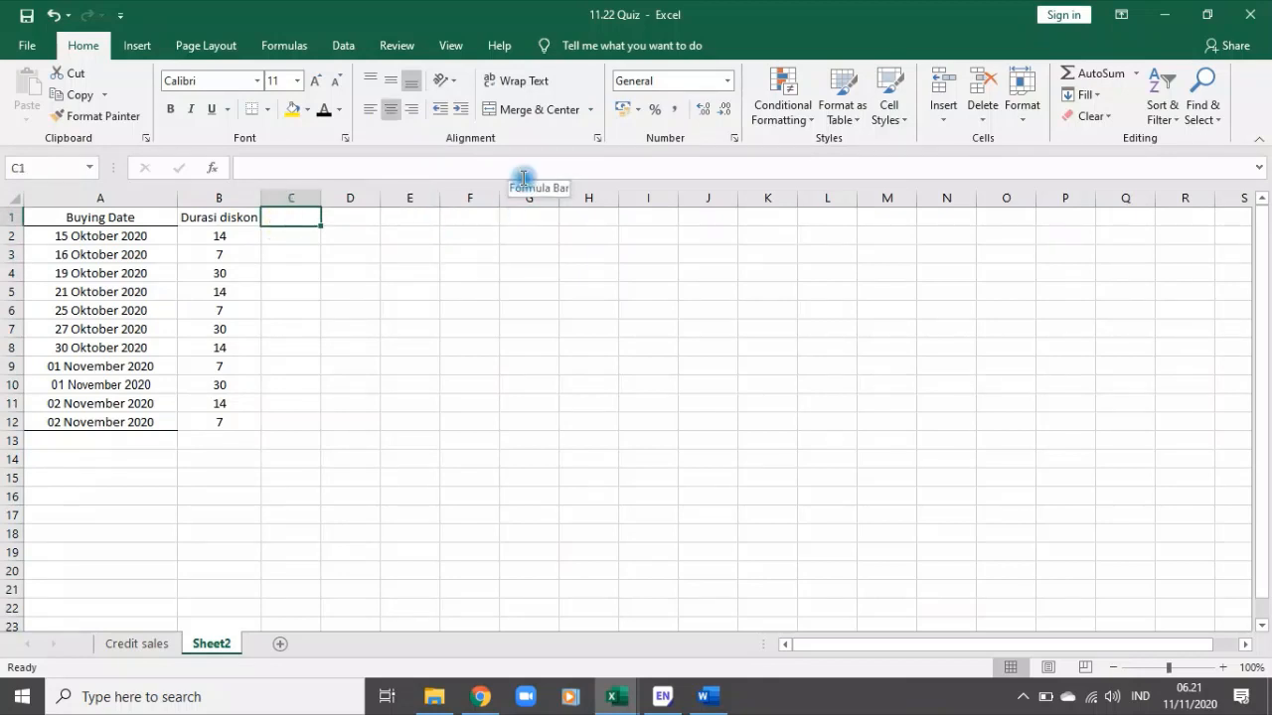
type("Jatuh tempo")
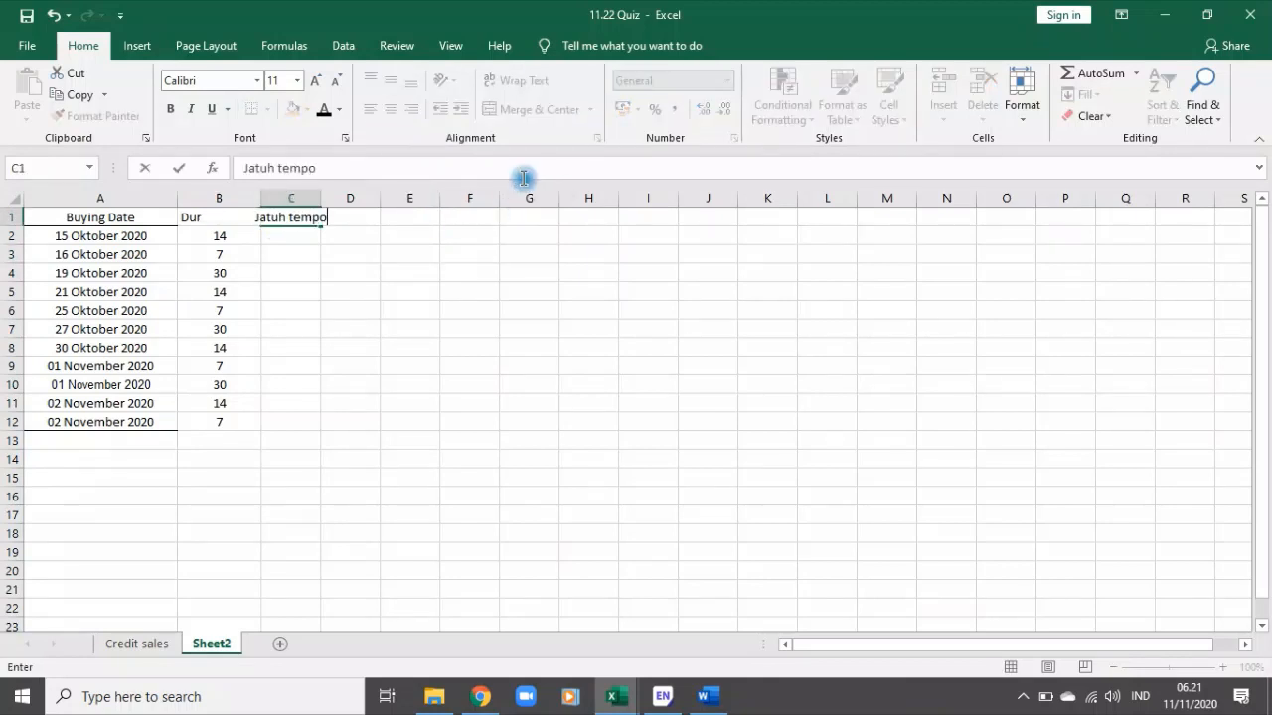
key("Return")
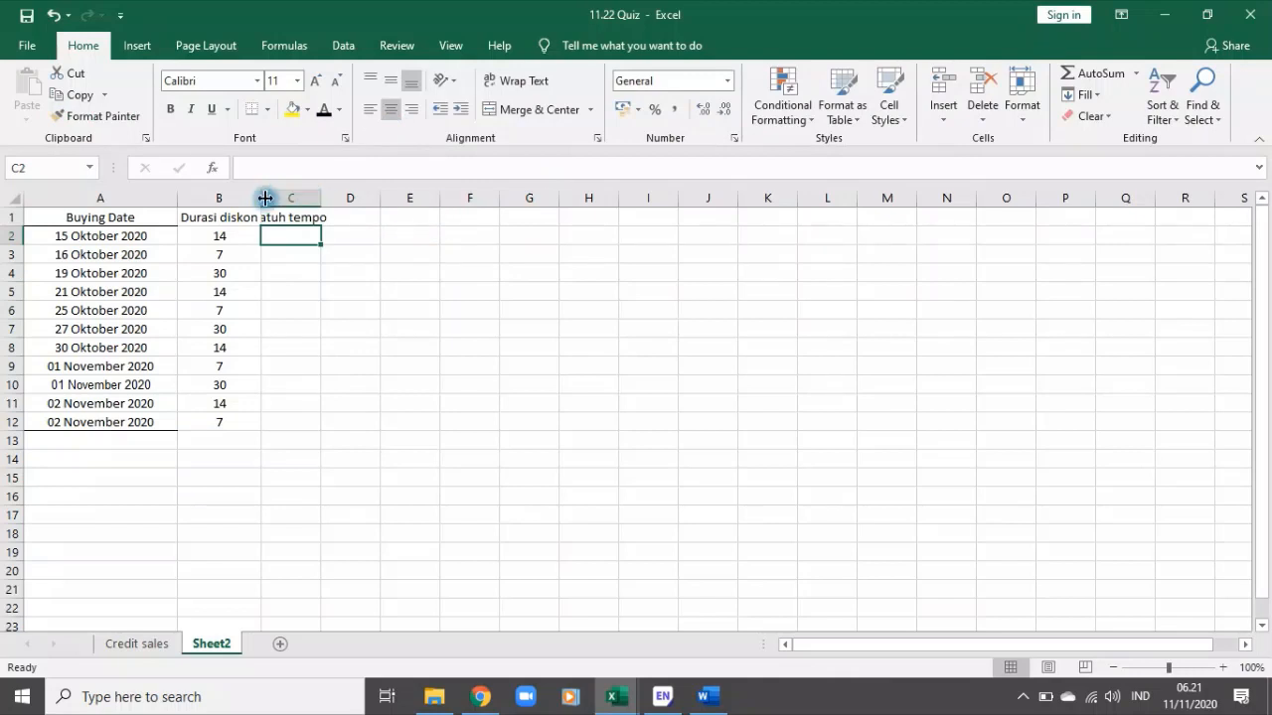
double_click(320, 197)
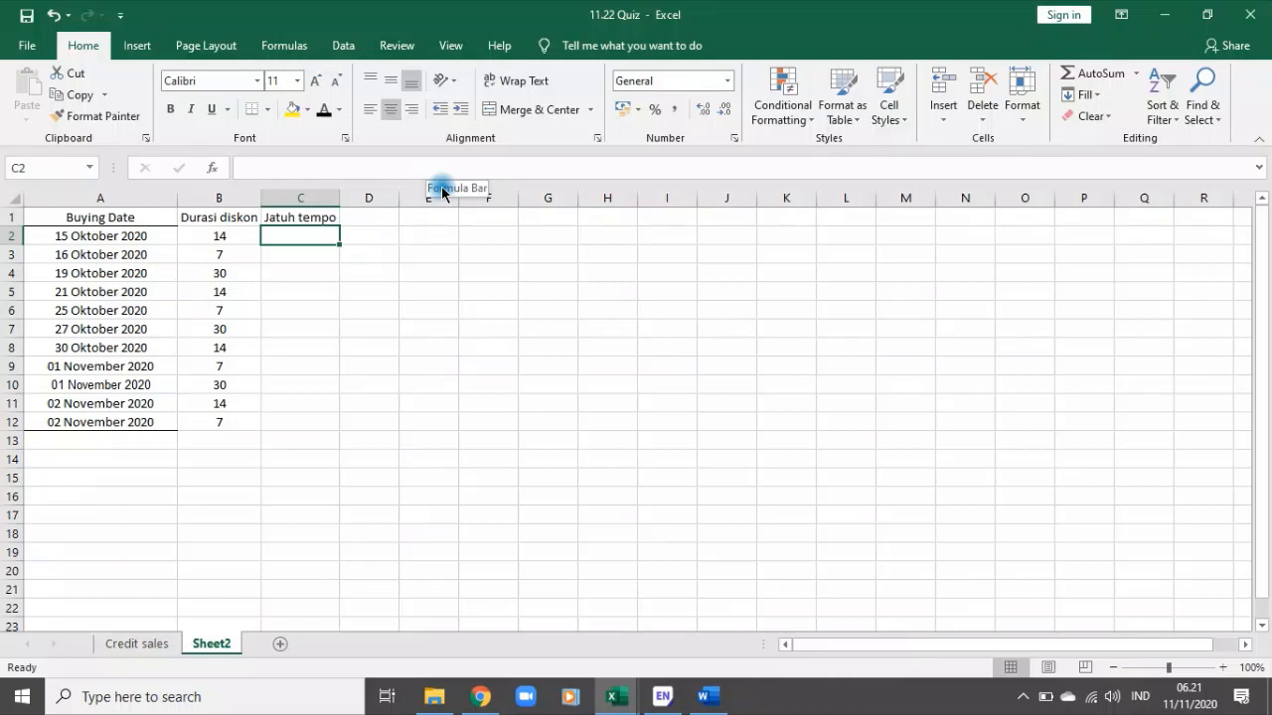
Step: Calculate the first due date in C2 with the formula =A2+B2, then check it against the buying date
type("=")
left_click(105, 238)
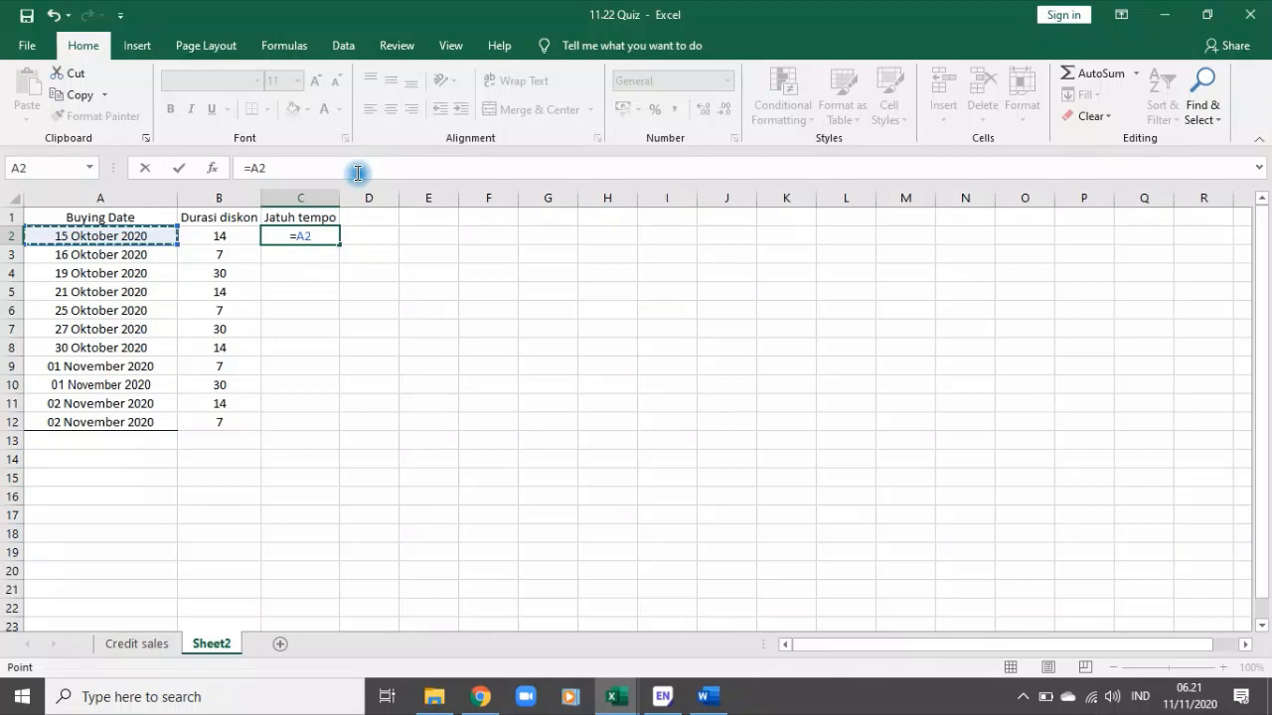
type("+")
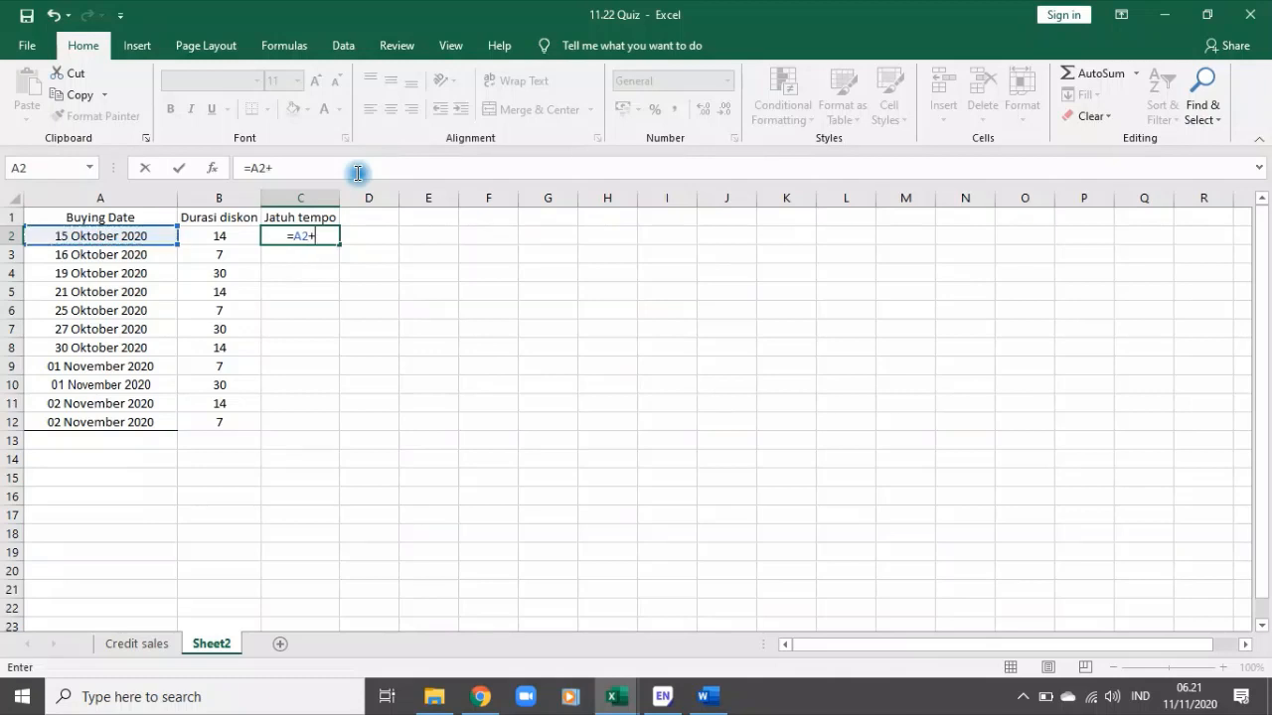
left_click(206, 230)
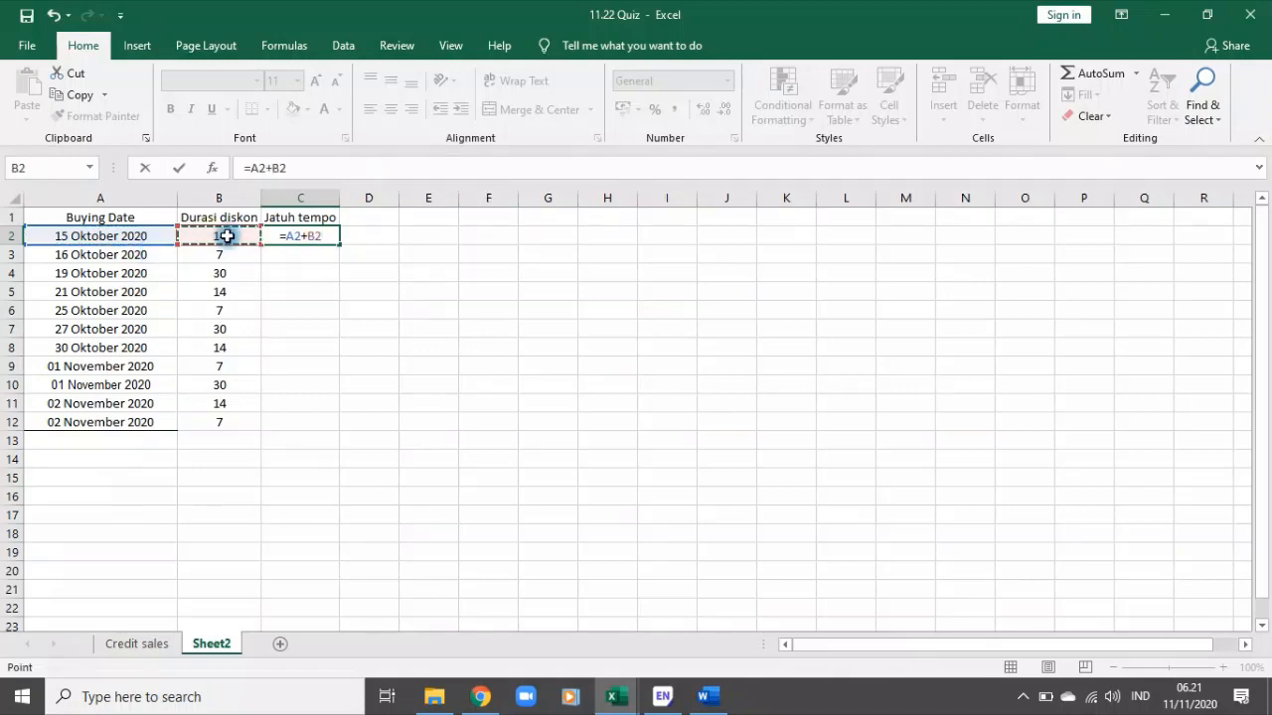
key("Return")
left_click(343, 234)
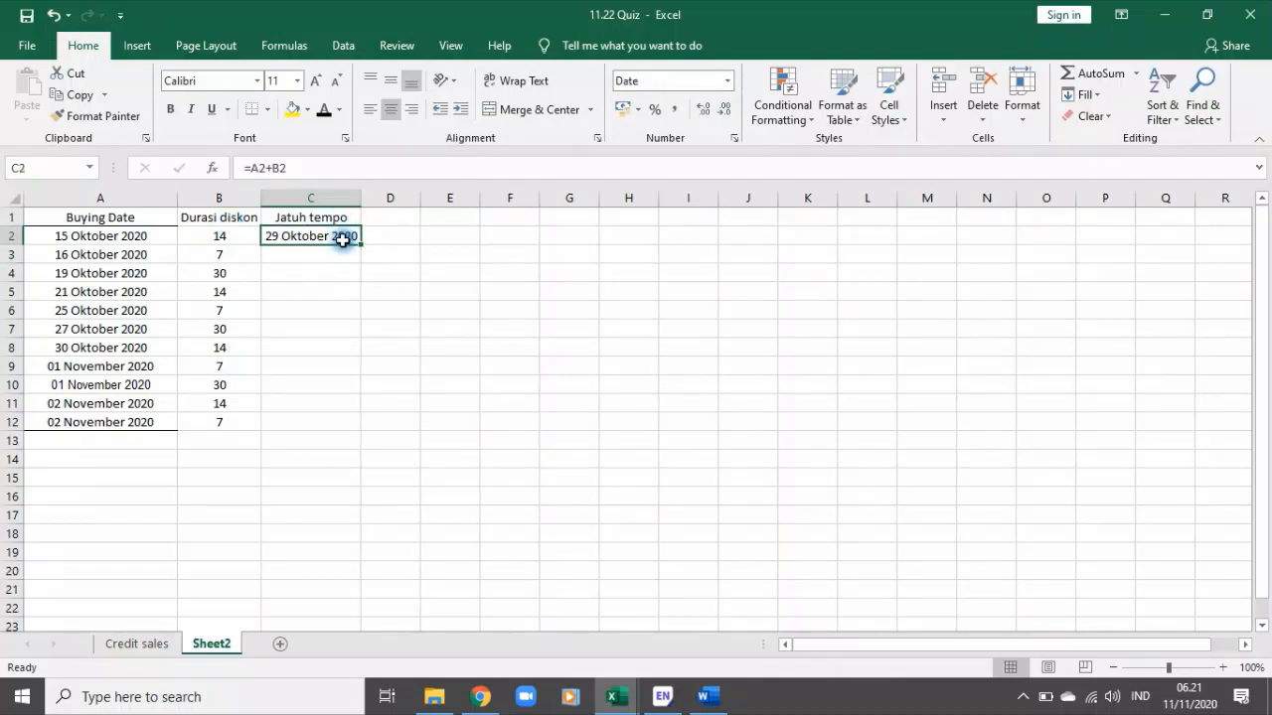
left_click(93, 236)
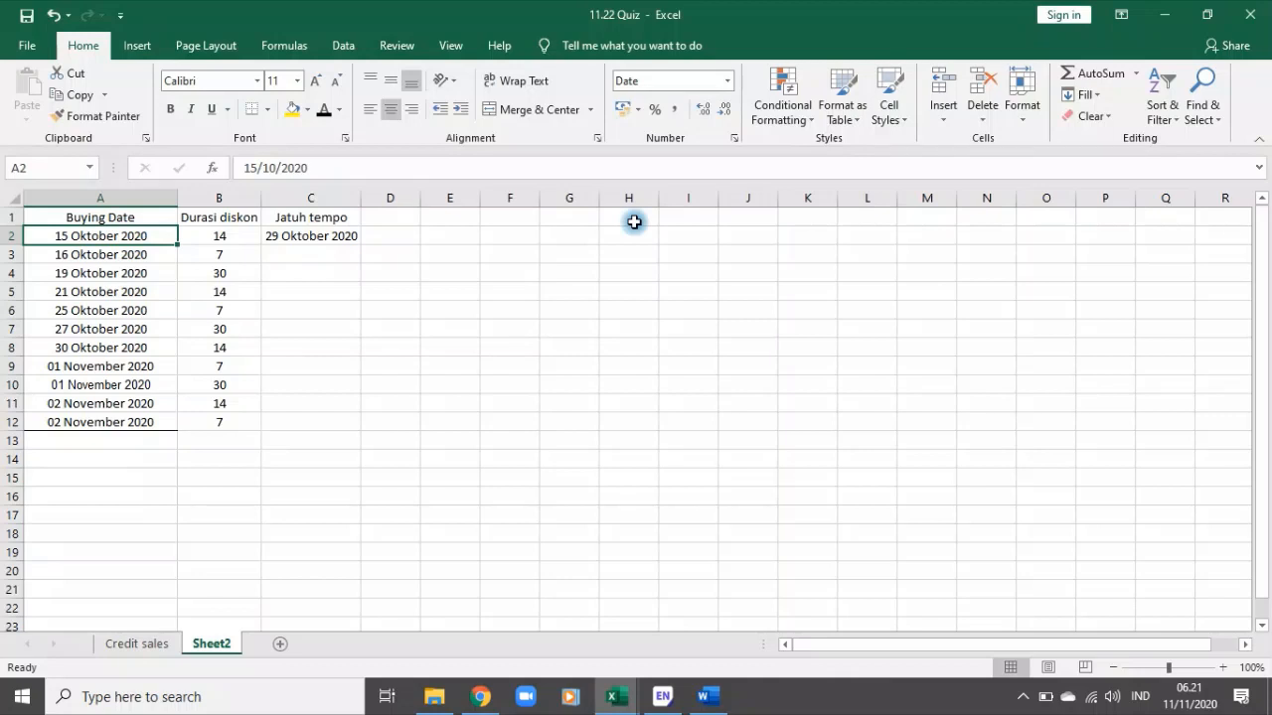
Step: Copy the due date formula from C2 down through C12 and fit column C's width to its contents
left_click(308, 238)
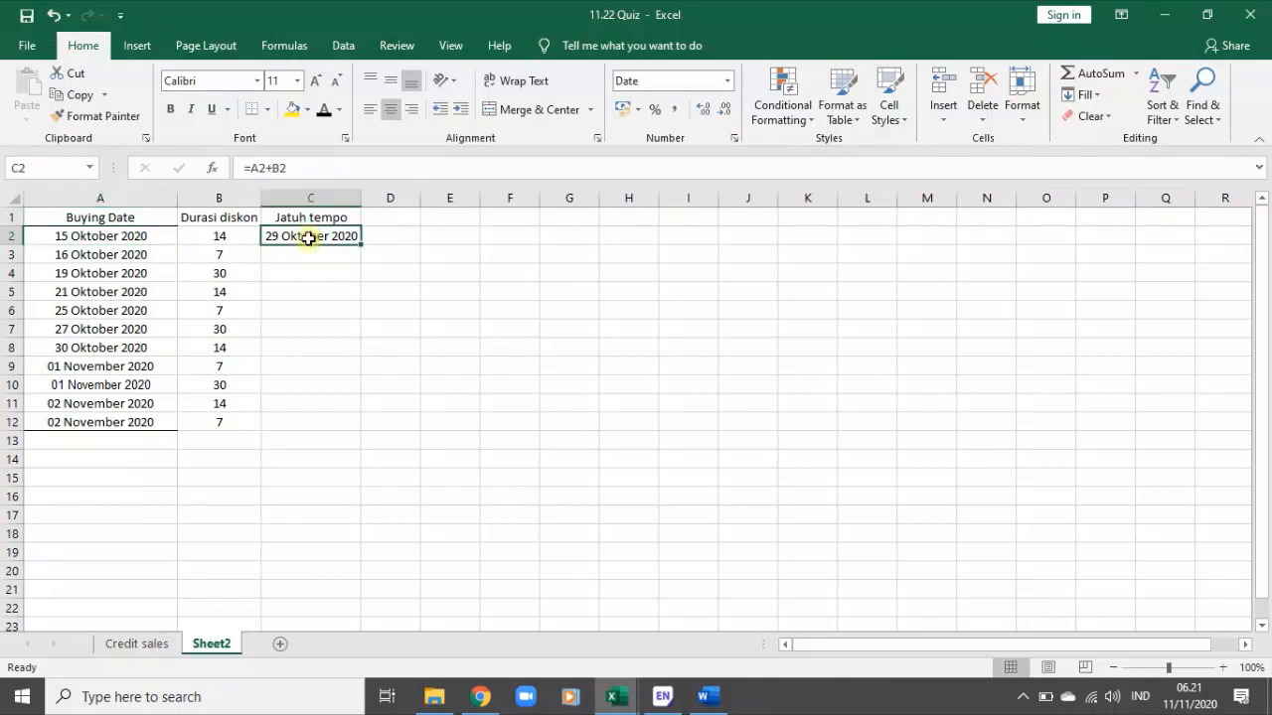
double_click(361, 242)
double_click(360, 195)
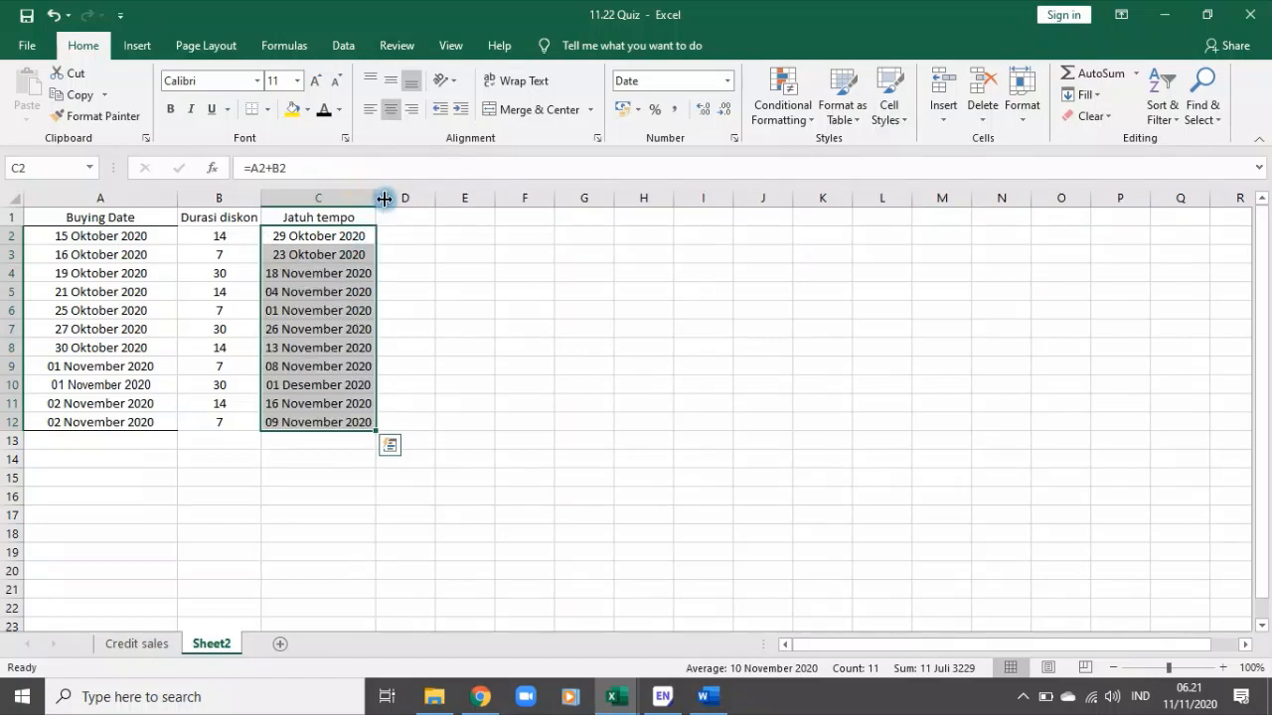
Step: Check the calculated due dates in column C against the buying dates and discount durations, particularly in row 4
left_click(321, 288)
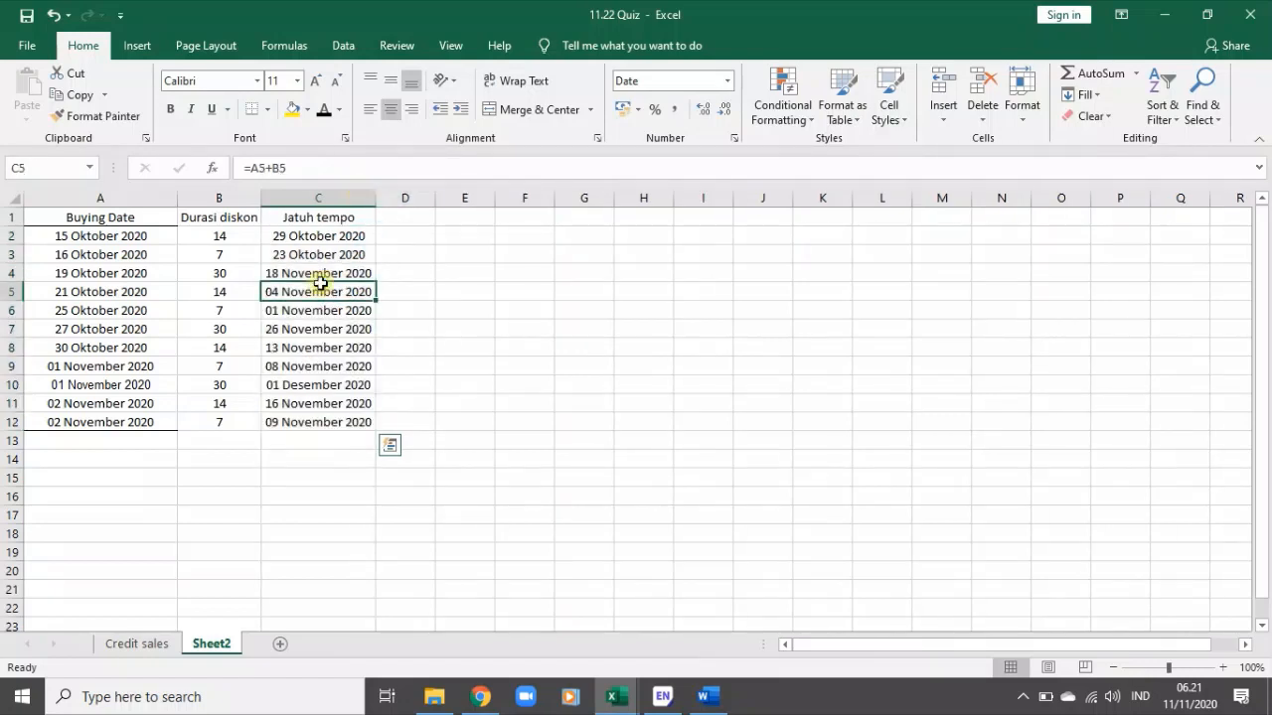
left_click(104, 288)
left_click(215, 278)
left_click(77, 275)
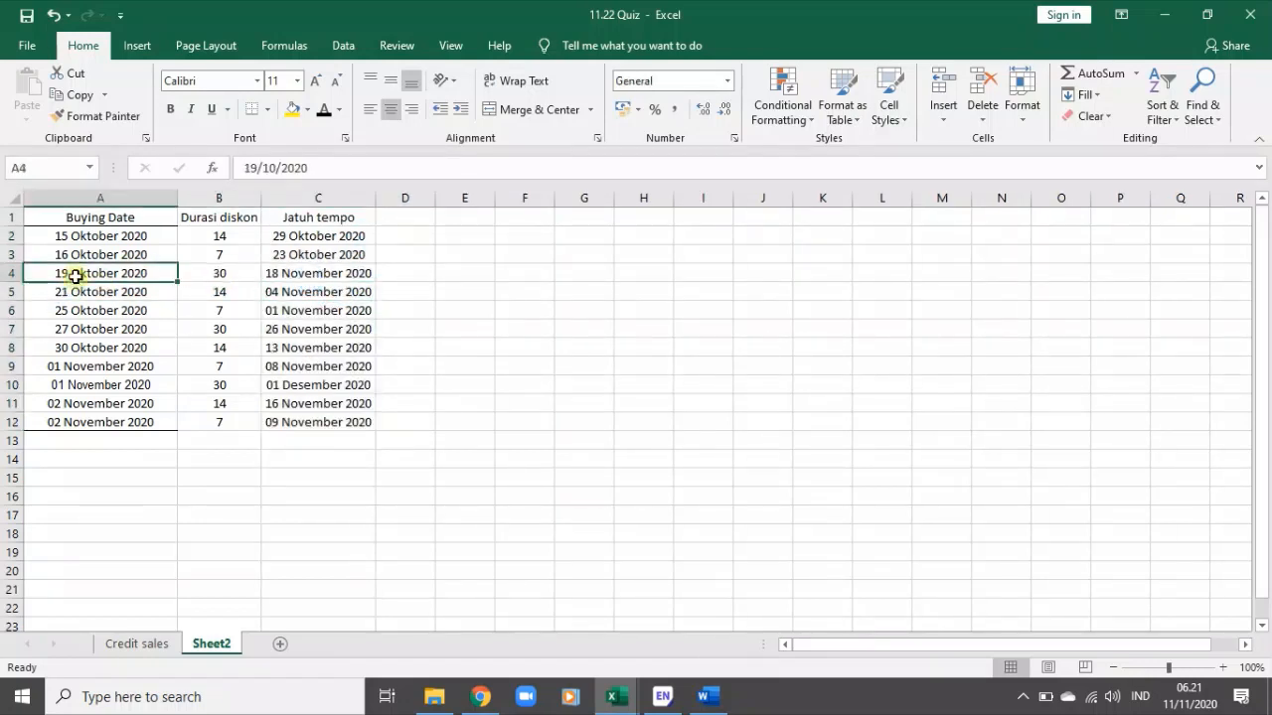
left_click(304, 274)
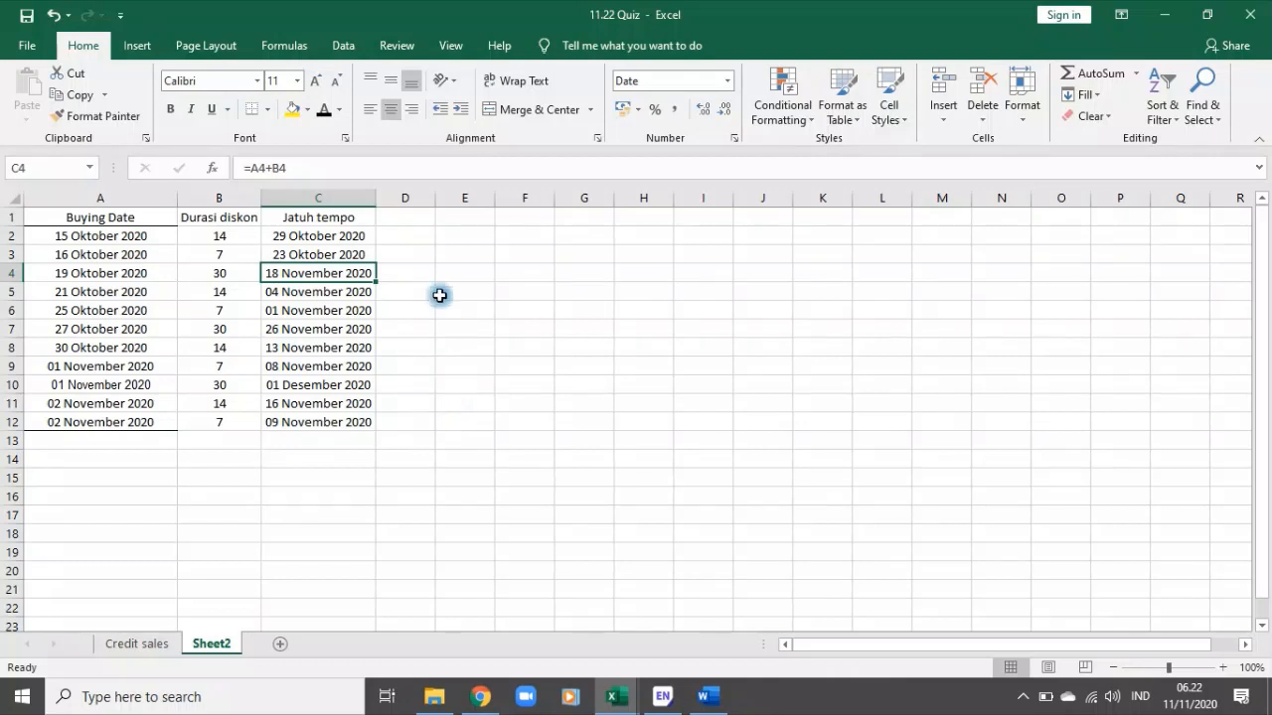
left_click(479, 215)
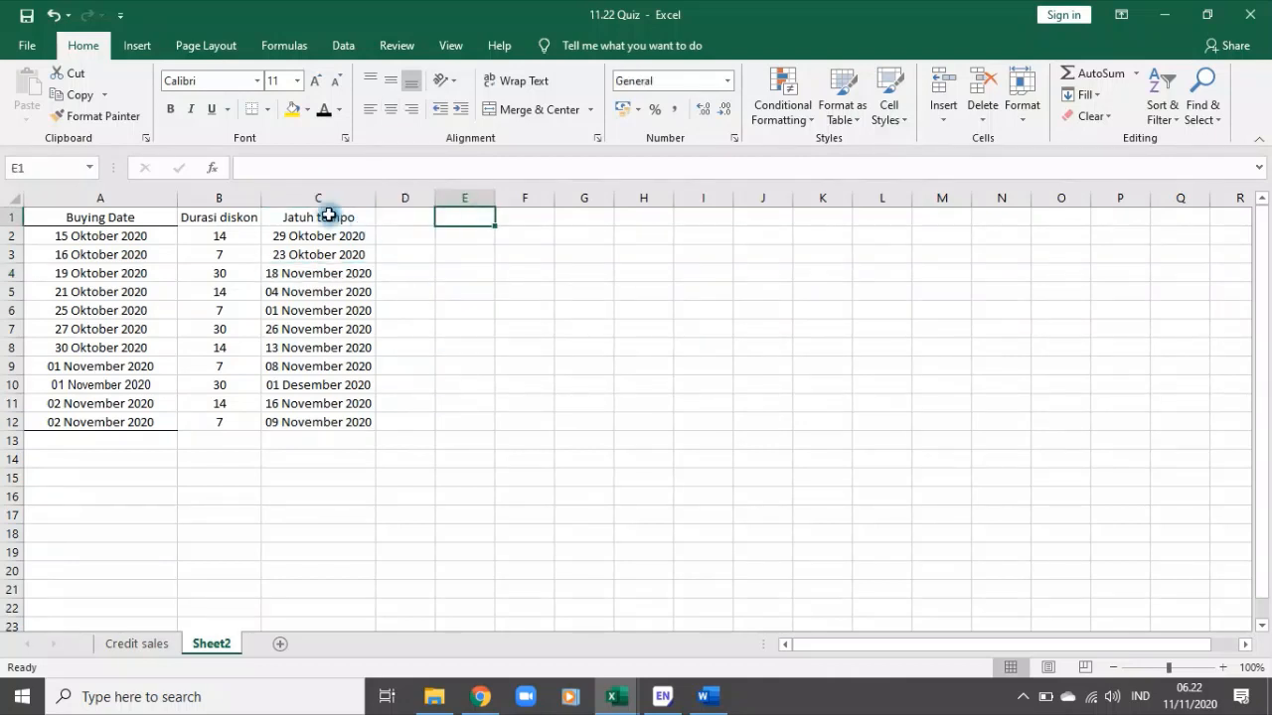
left_click_drag(329, 215, 272, 438)
left_click(735, 277)
left_click(472, 219)
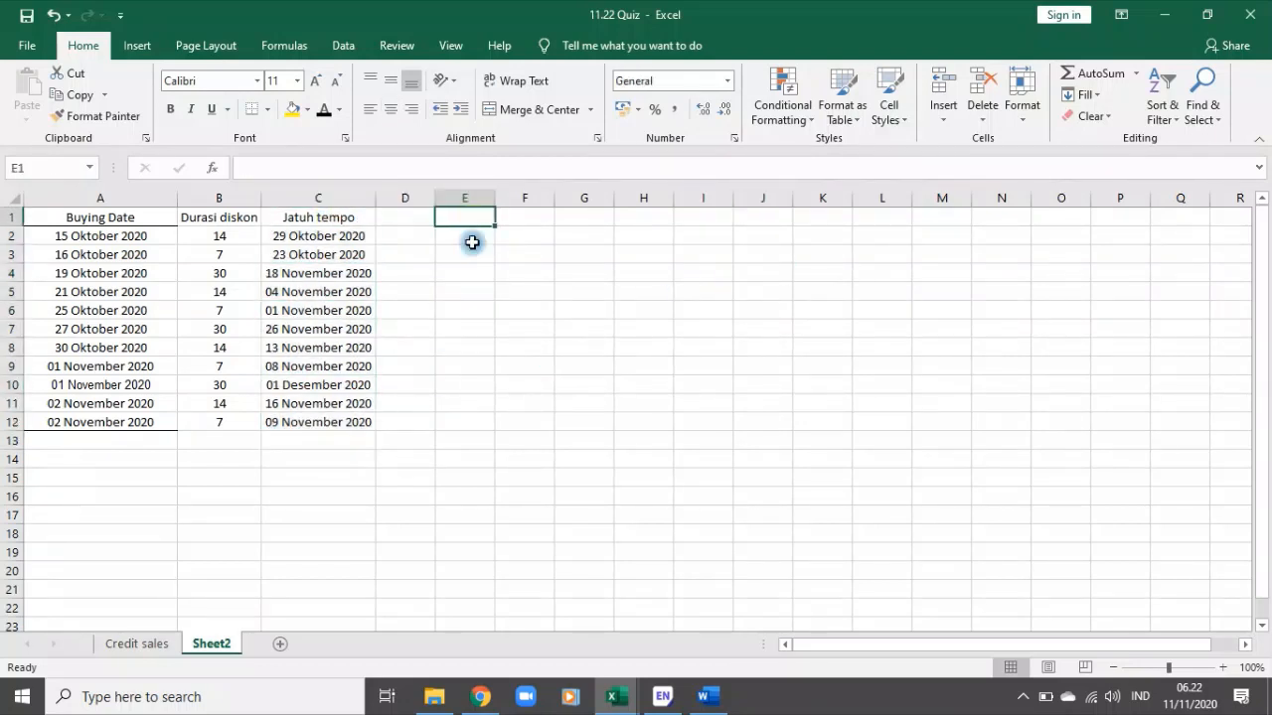
Step: Try the formula =DATE(C2;10;10) in E2 on the first due date
left_click(471, 239)
type("=")
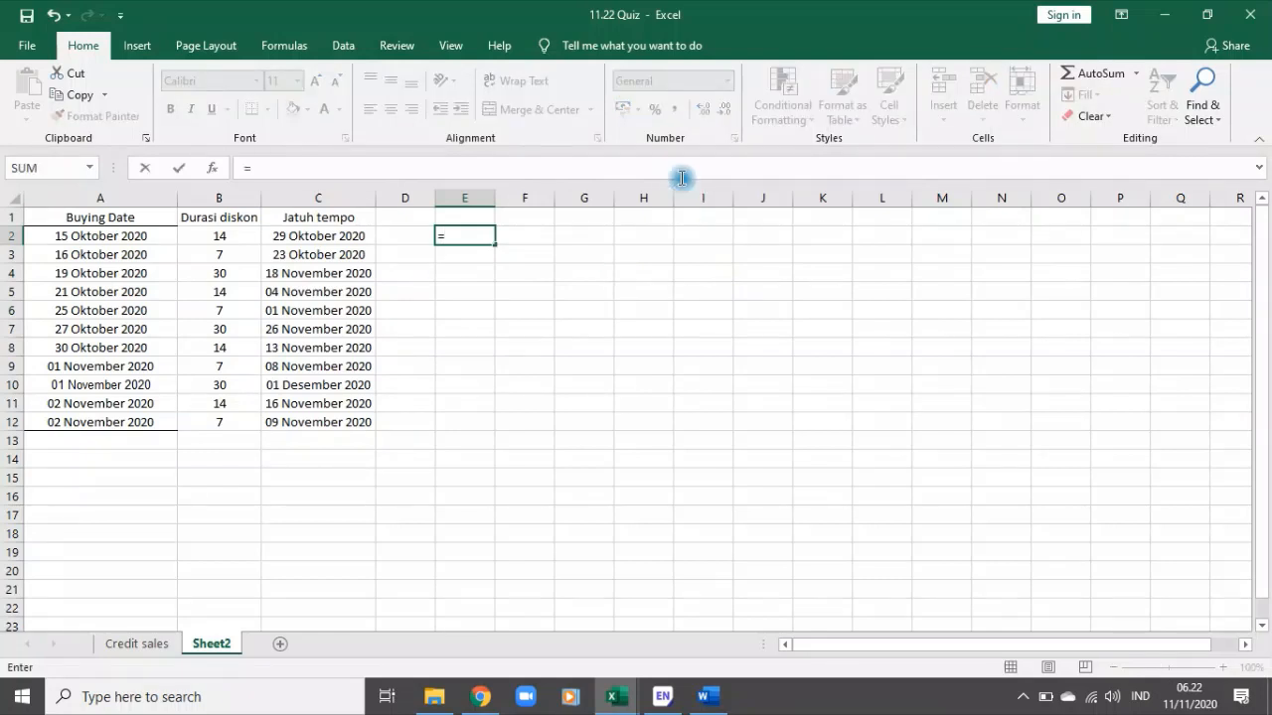
type("date")
key("Tab")
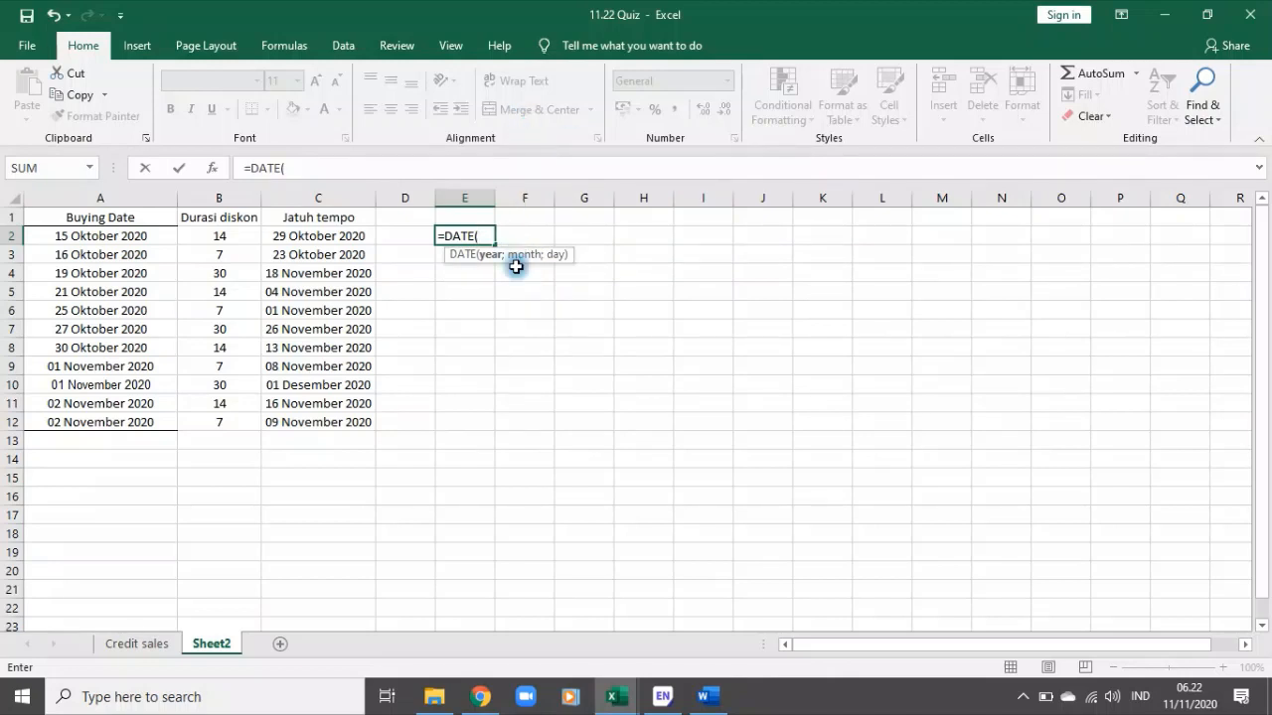
left_click(311, 236)
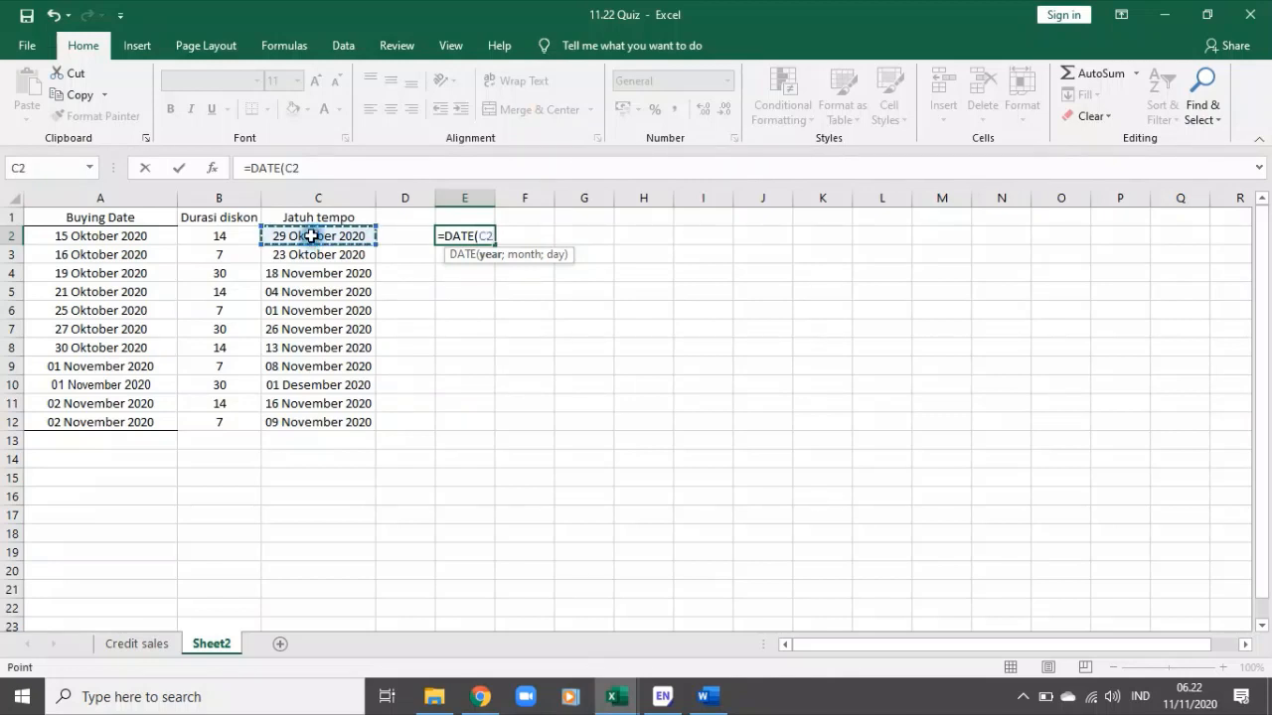
key("Return")
key("Return")
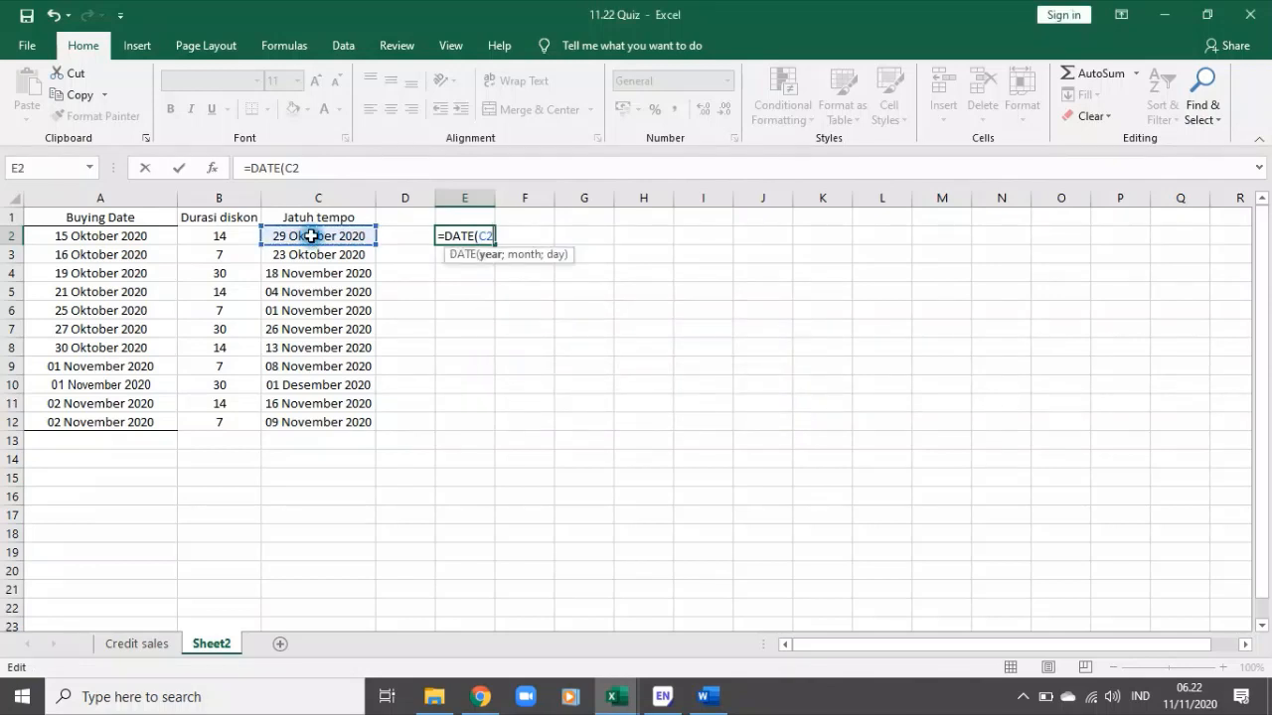
type(";")
type("10;")
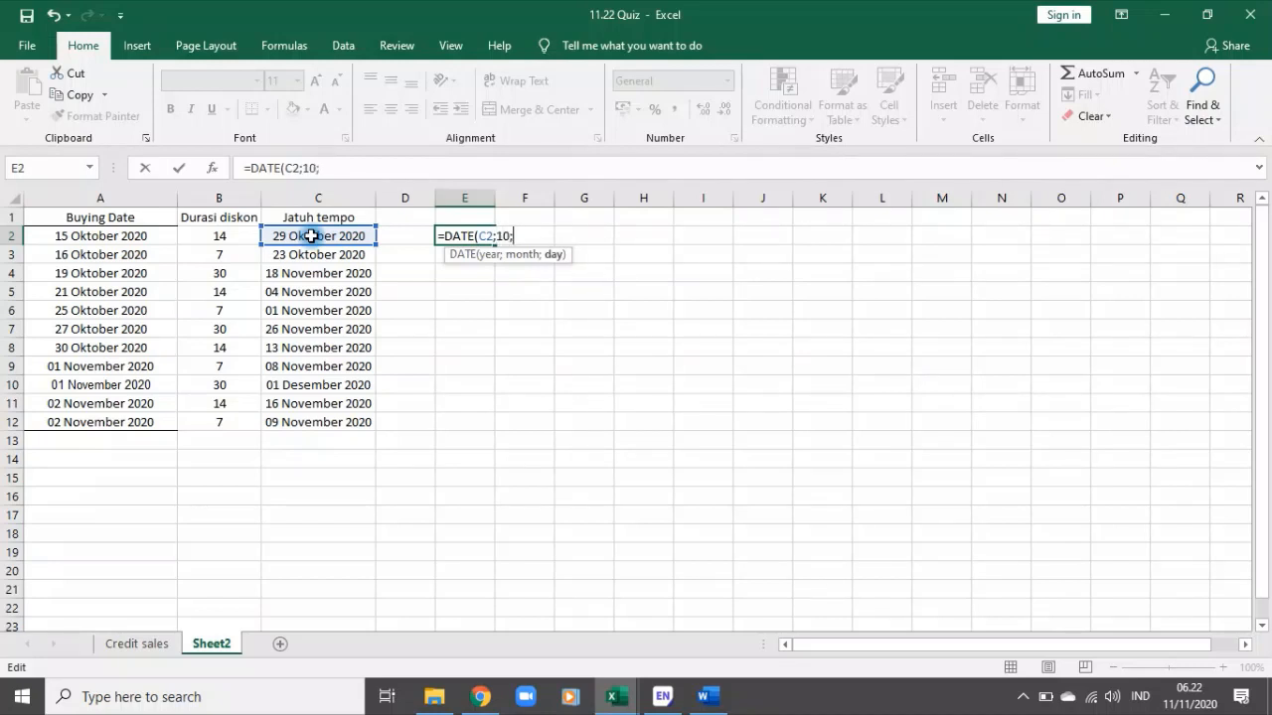
type("10)")
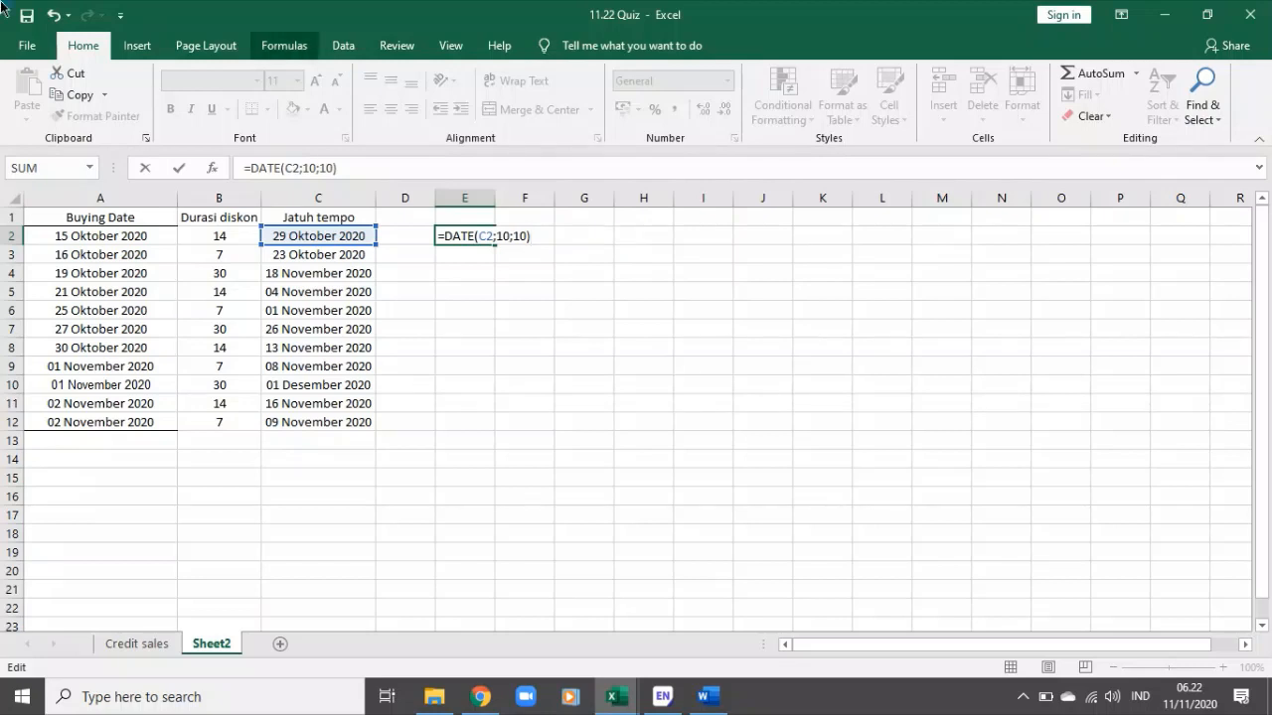
left_click(491, 235)
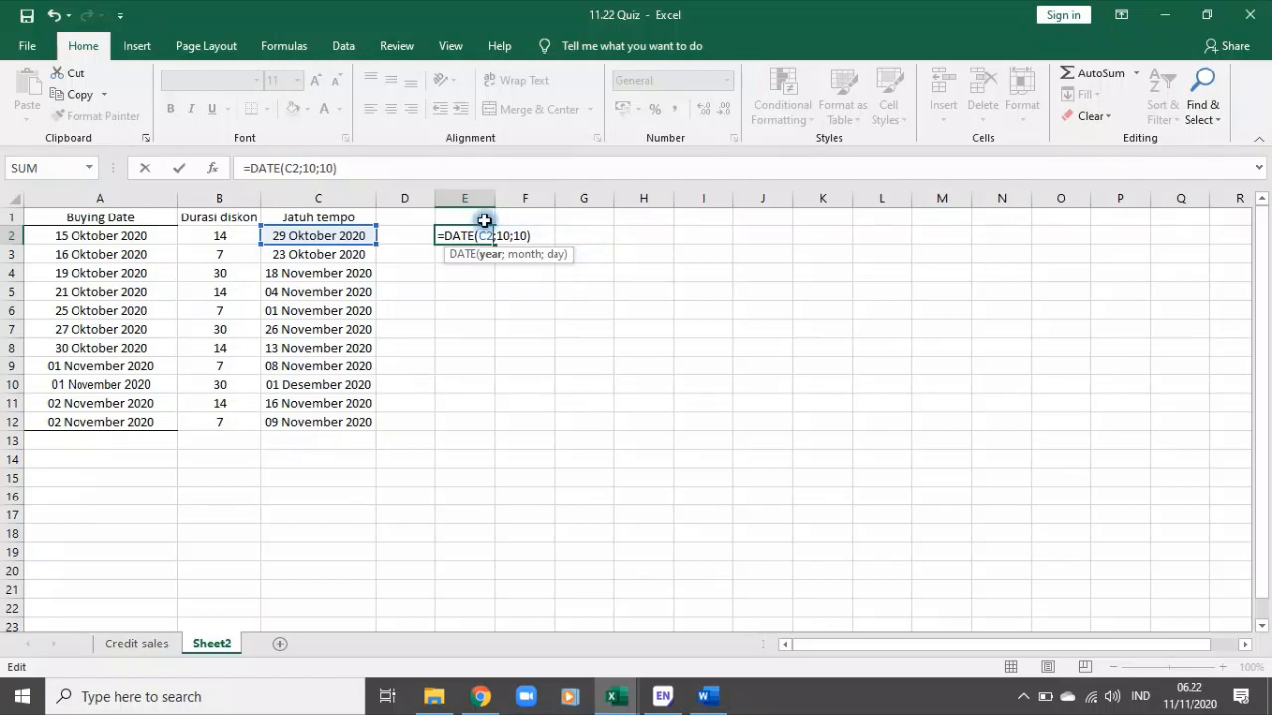
key("Return")
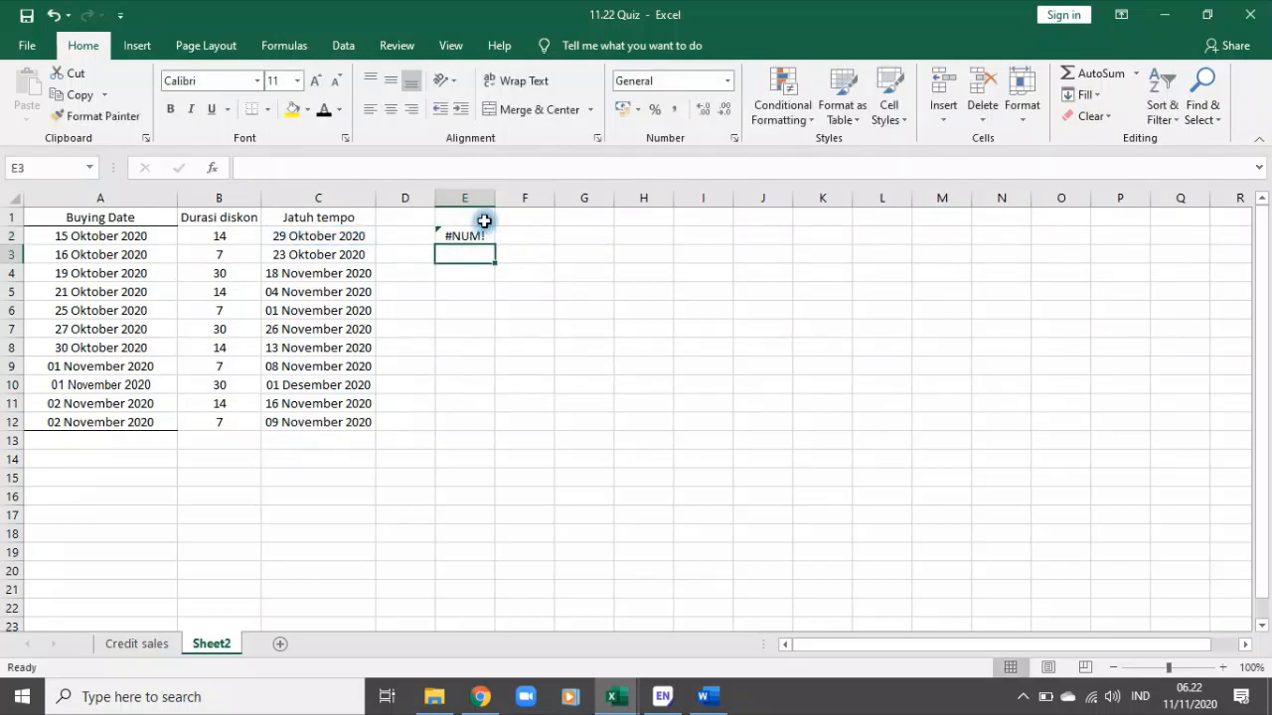
Step: Open the help on the error in E2 and read through the article on correcting a #NUM! error
left_click(455, 236)
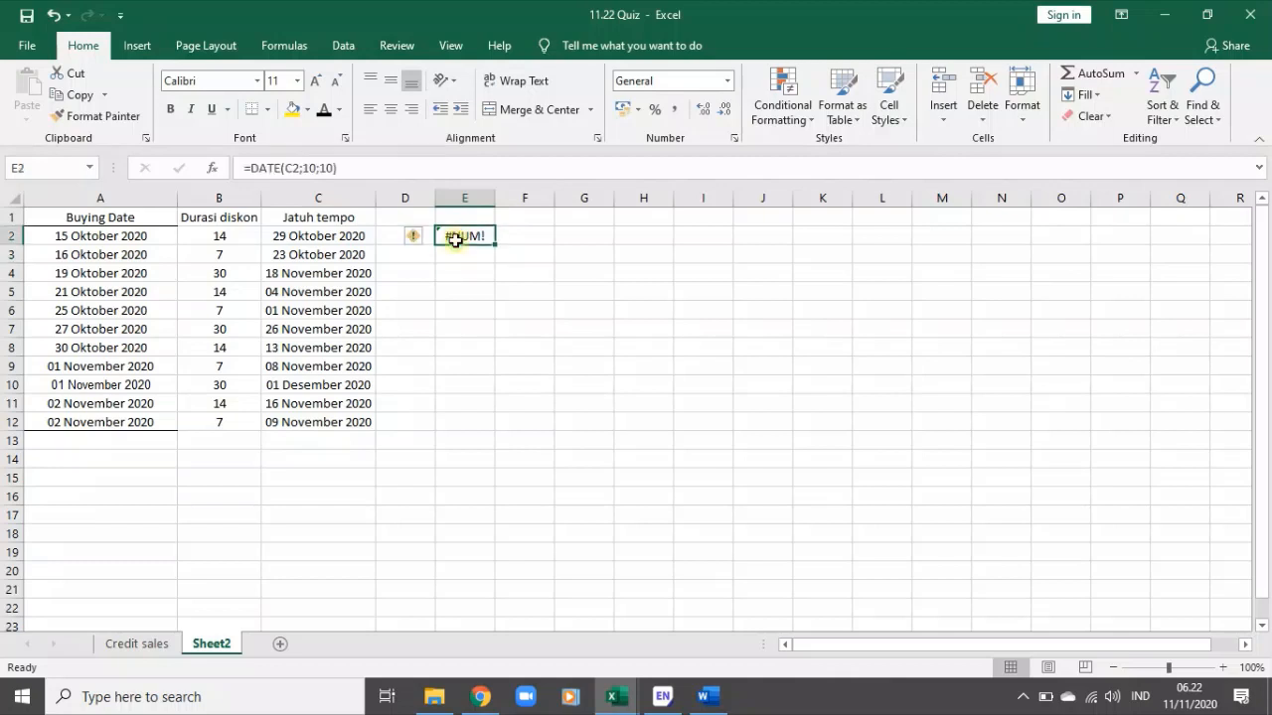
left_click(418, 237)
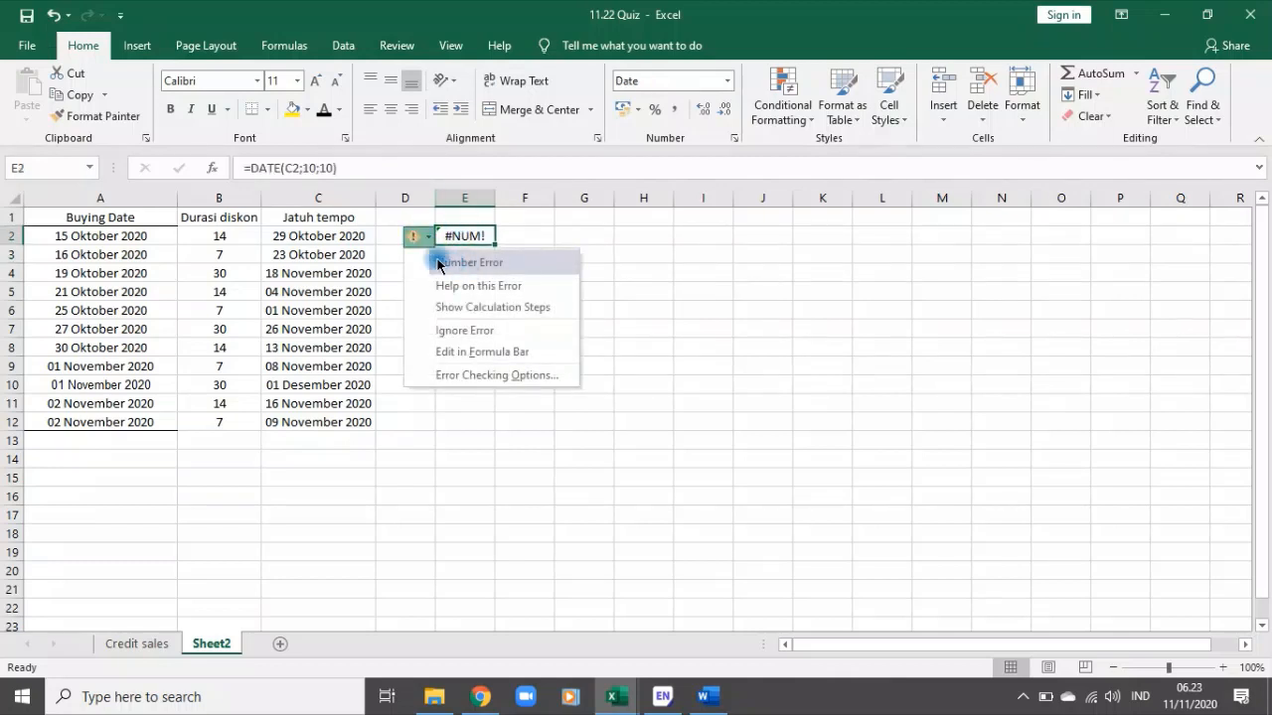
left_click(458, 288)
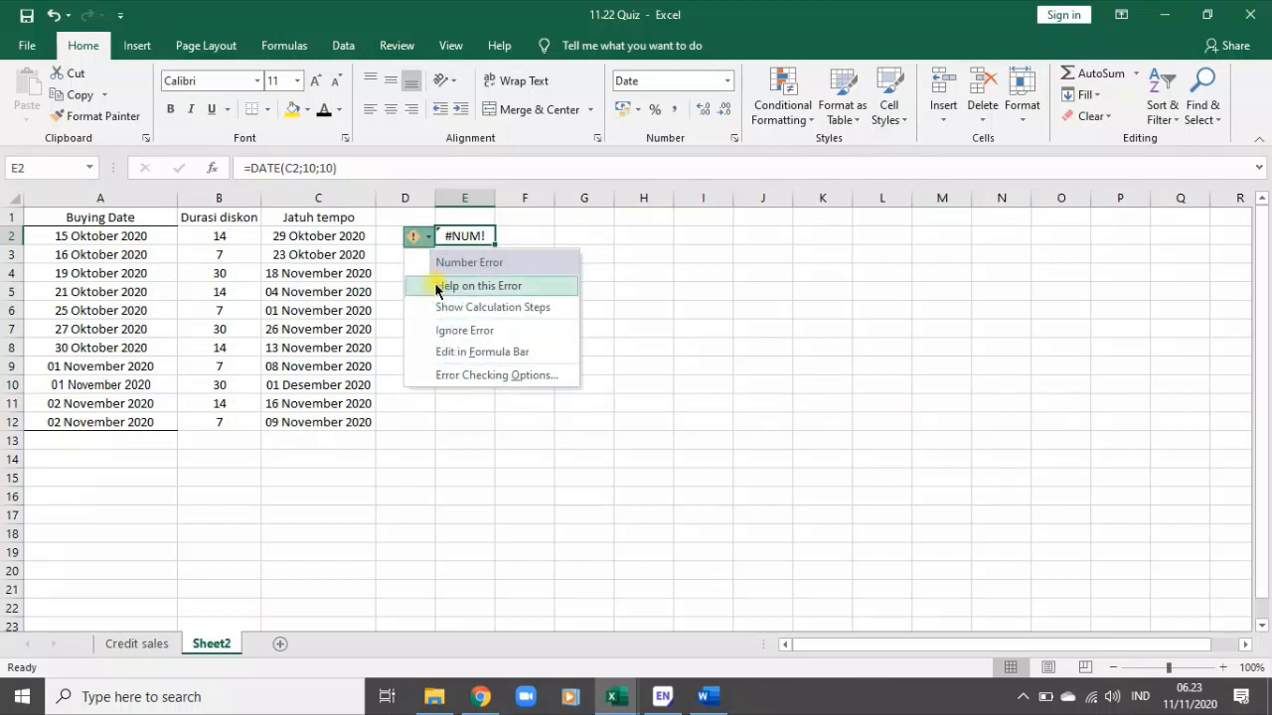
left_click(437, 287)
left_click(417, 237)
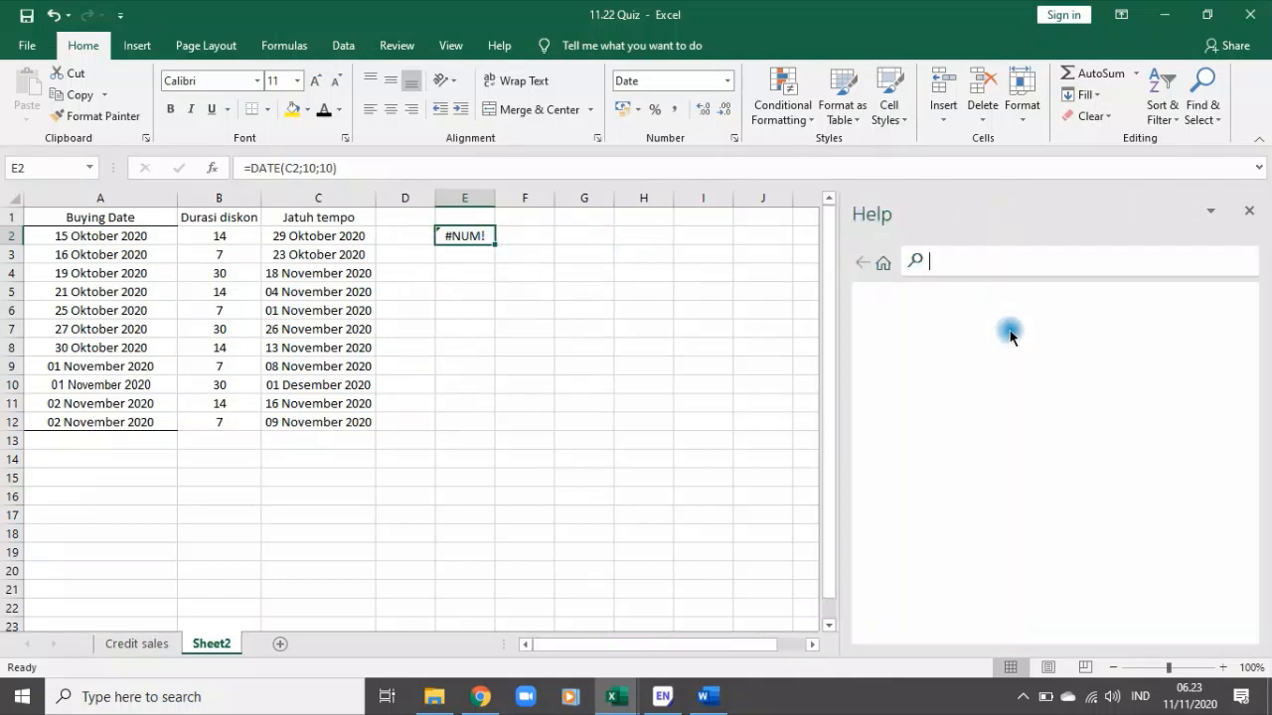
scroll(1011, 336, "down", 1)
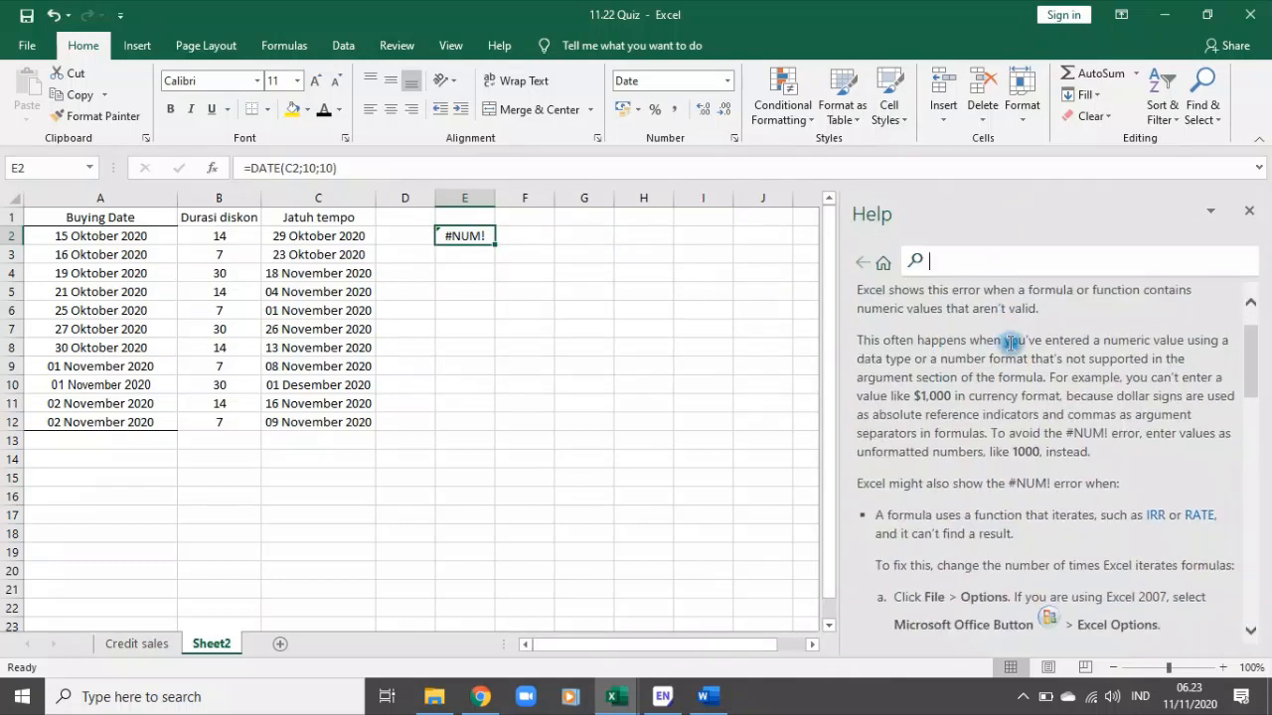
scroll(1011, 343, "down", 4)
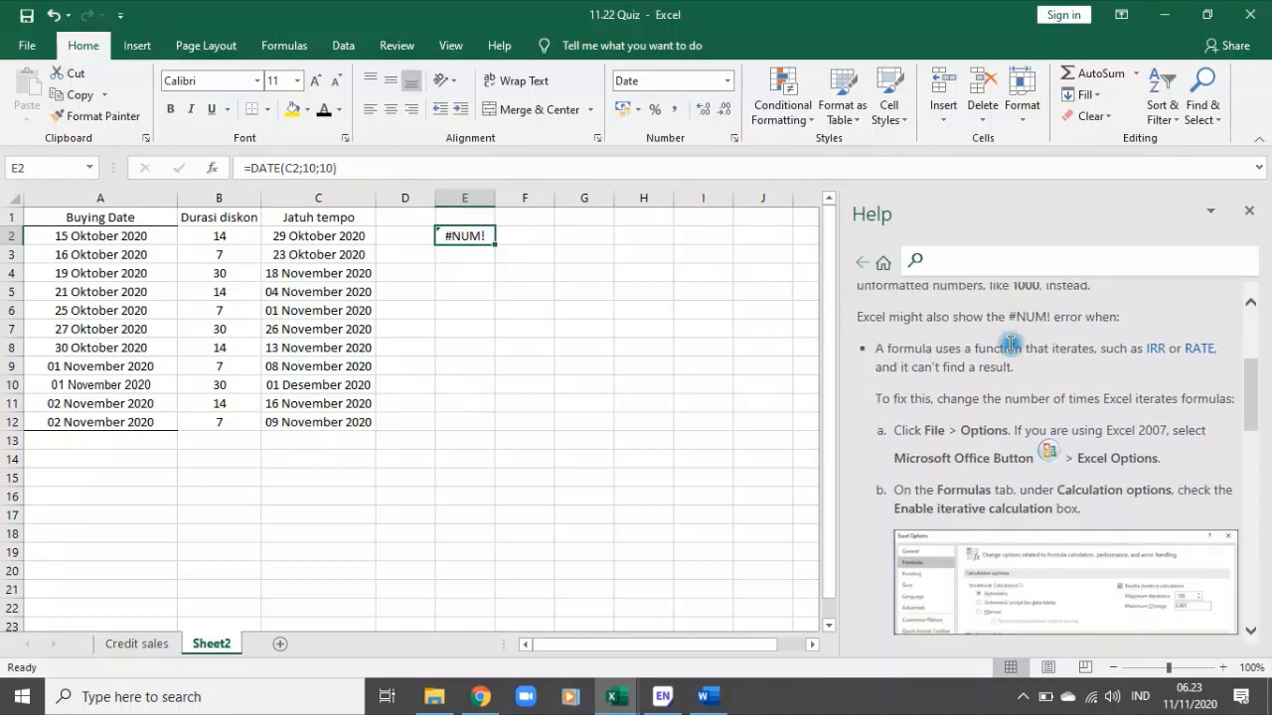
scroll(1010, 344, "down", 3)
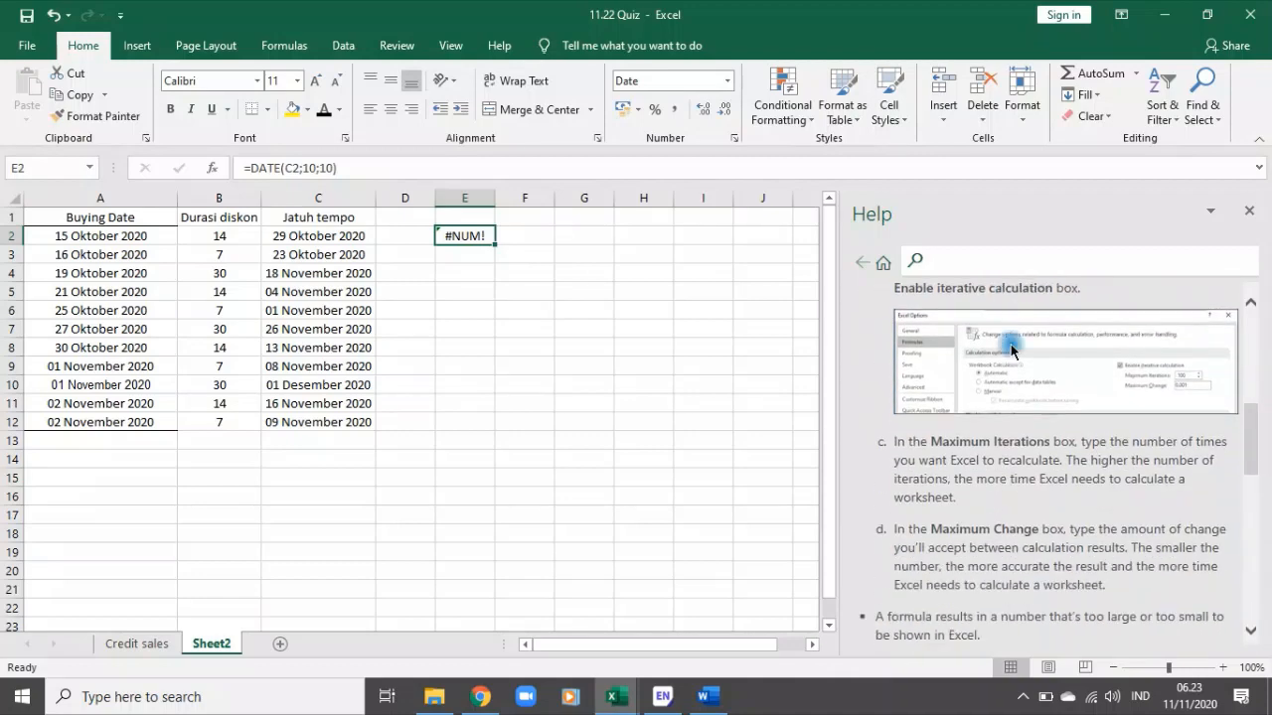
scroll(1011, 348, "down", 4)
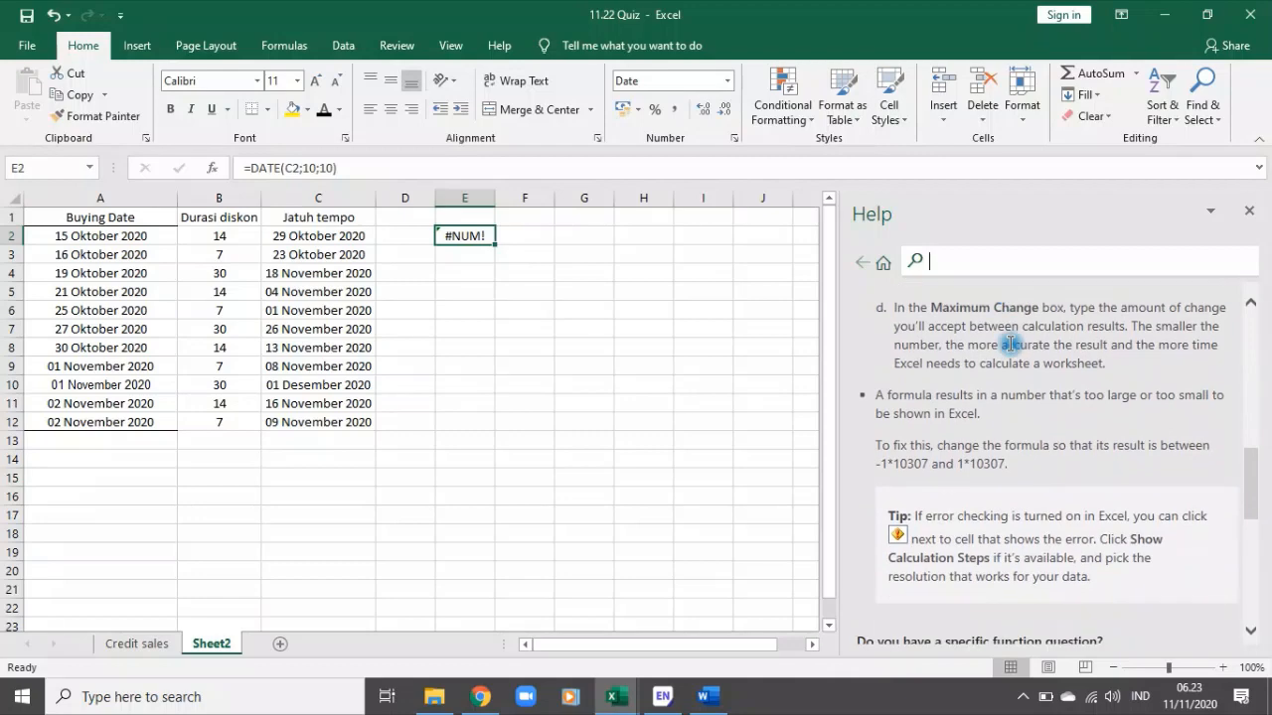
scroll(1011, 338, "down", 5)
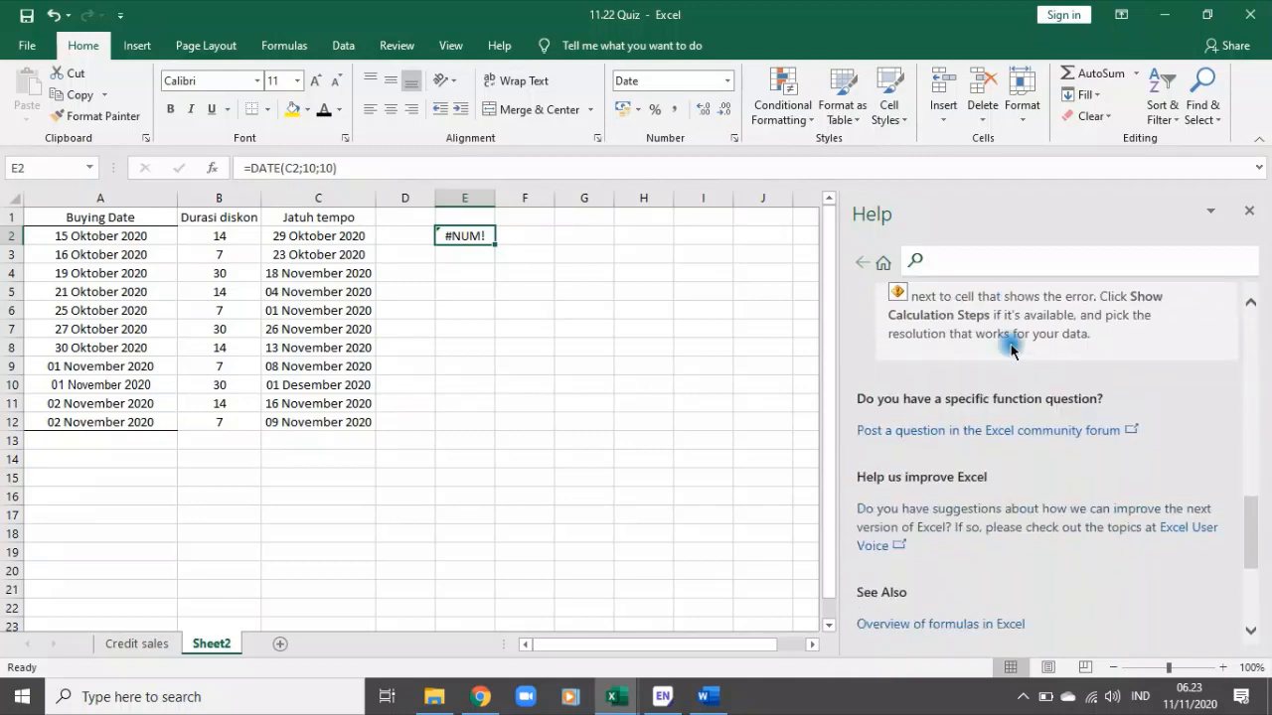
scroll(1010, 347, "up", 12)
scroll(1009, 365, "up", 4)
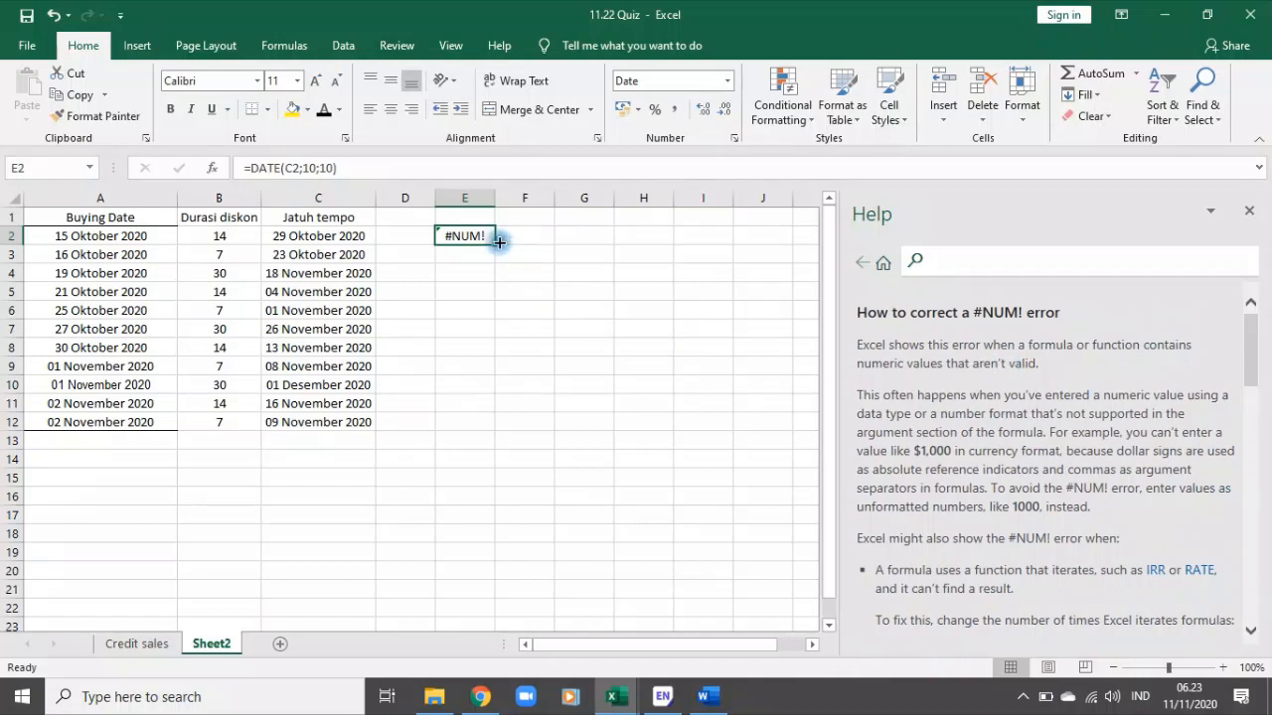
Step: Clear the DATE formula from E2
left_click(559, 233)
left_click(483, 233)
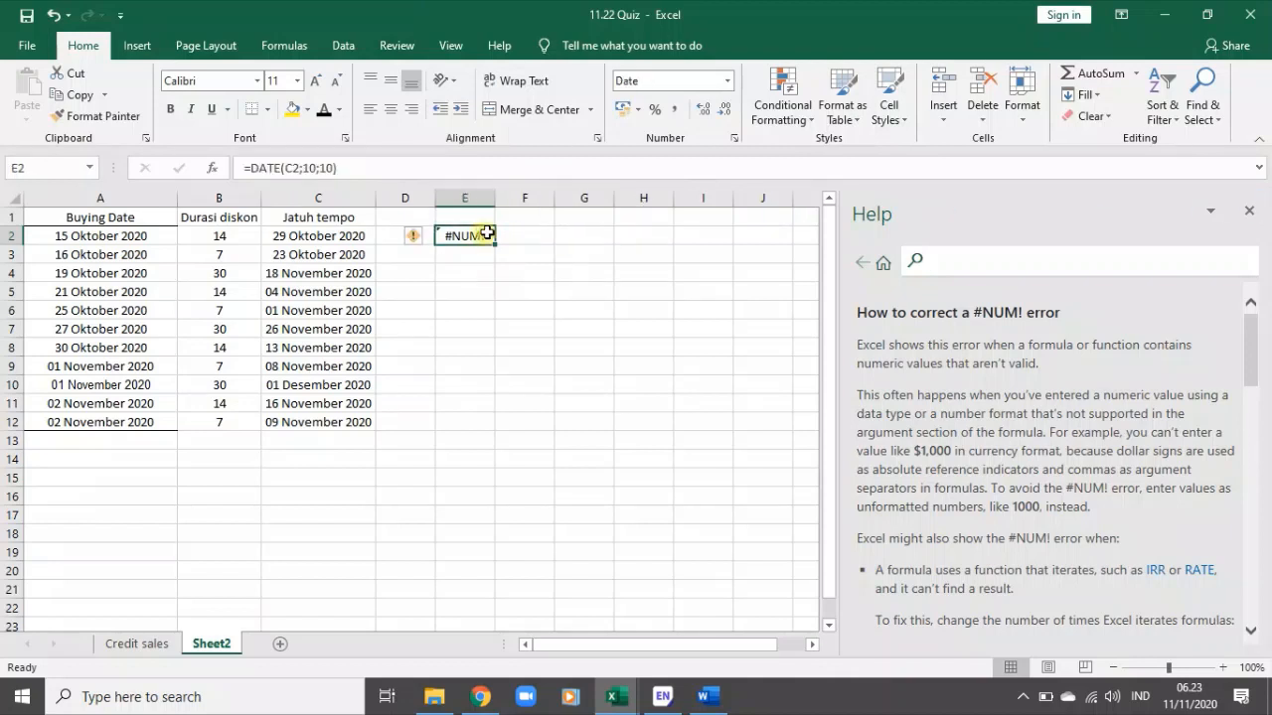
key("Delete")
Step: Try the formula =DATE(B2) in E2 on the first discount duration, and discard the entry
type("=date")
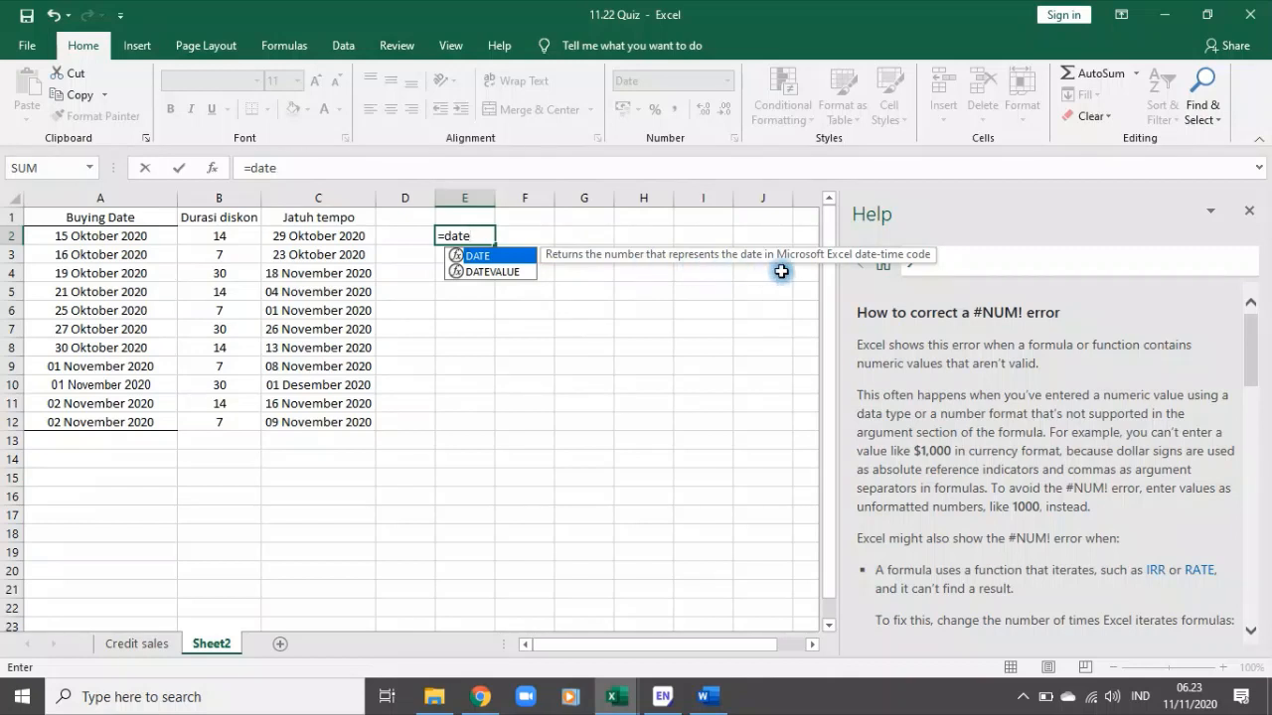
key("Tab")
left_click(192, 234)
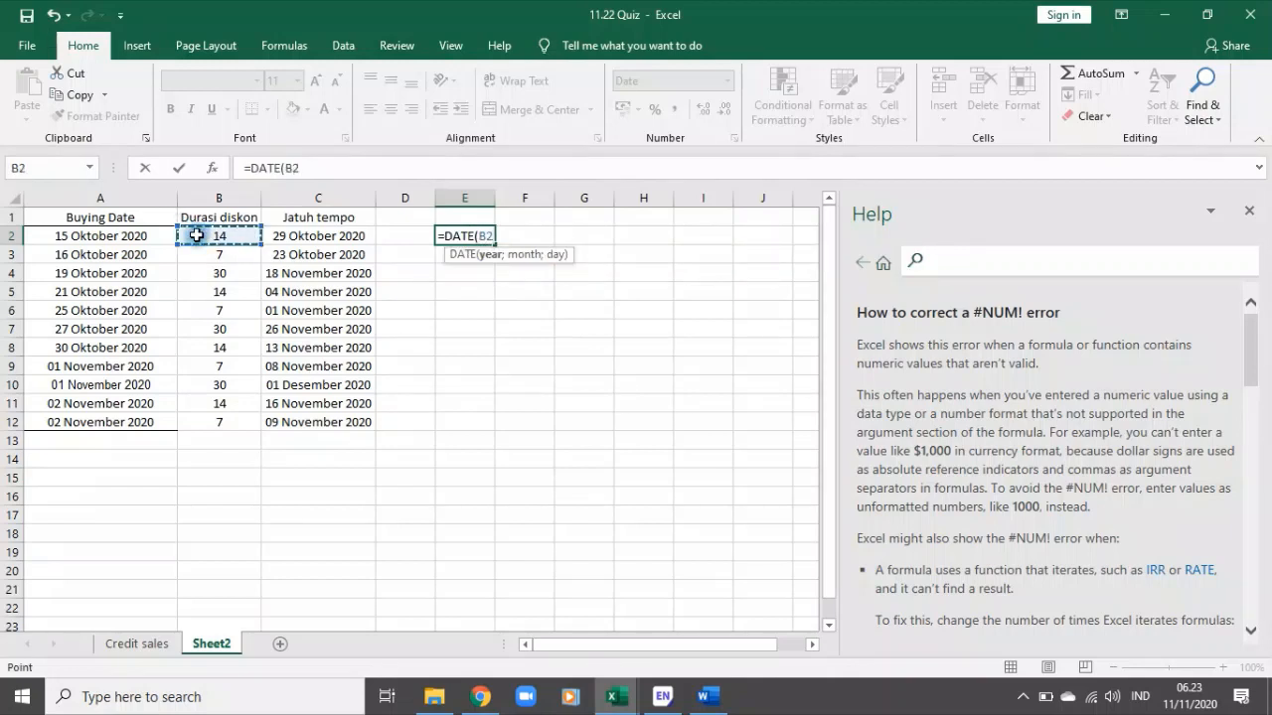
type(")")
key("Return")
key("Return")
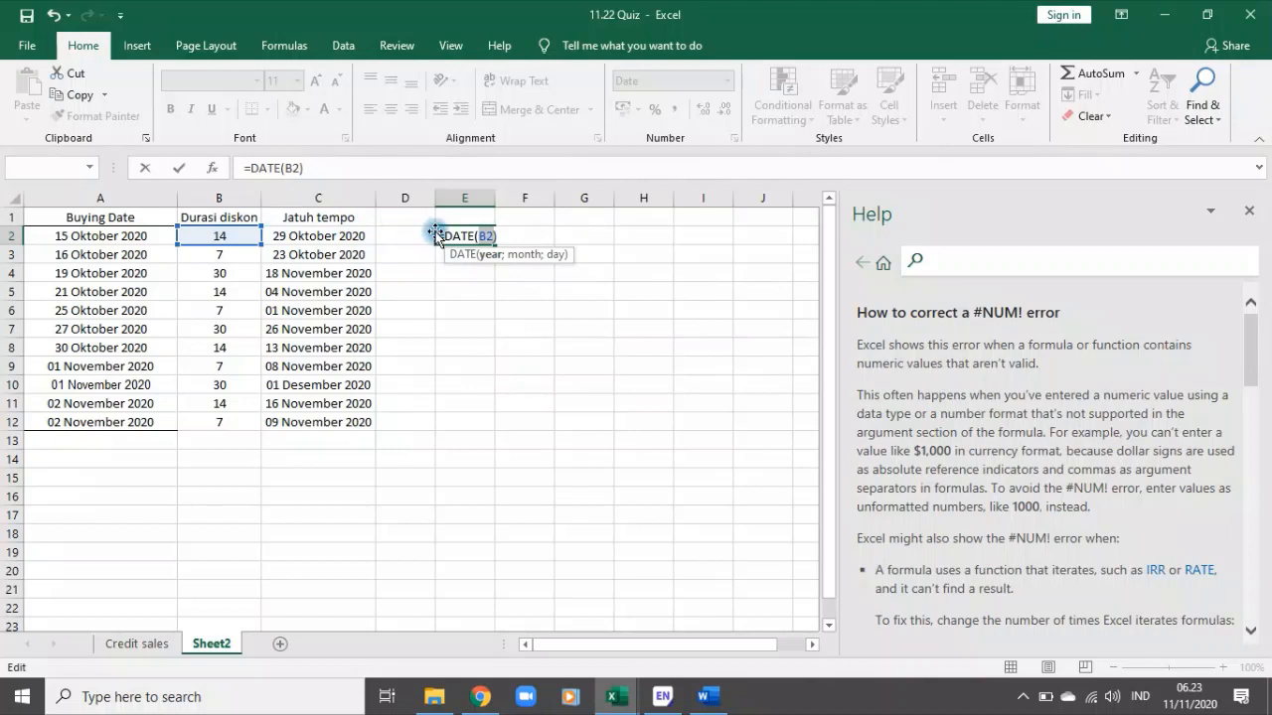
left_click_drag(436, 234, 466, 235)
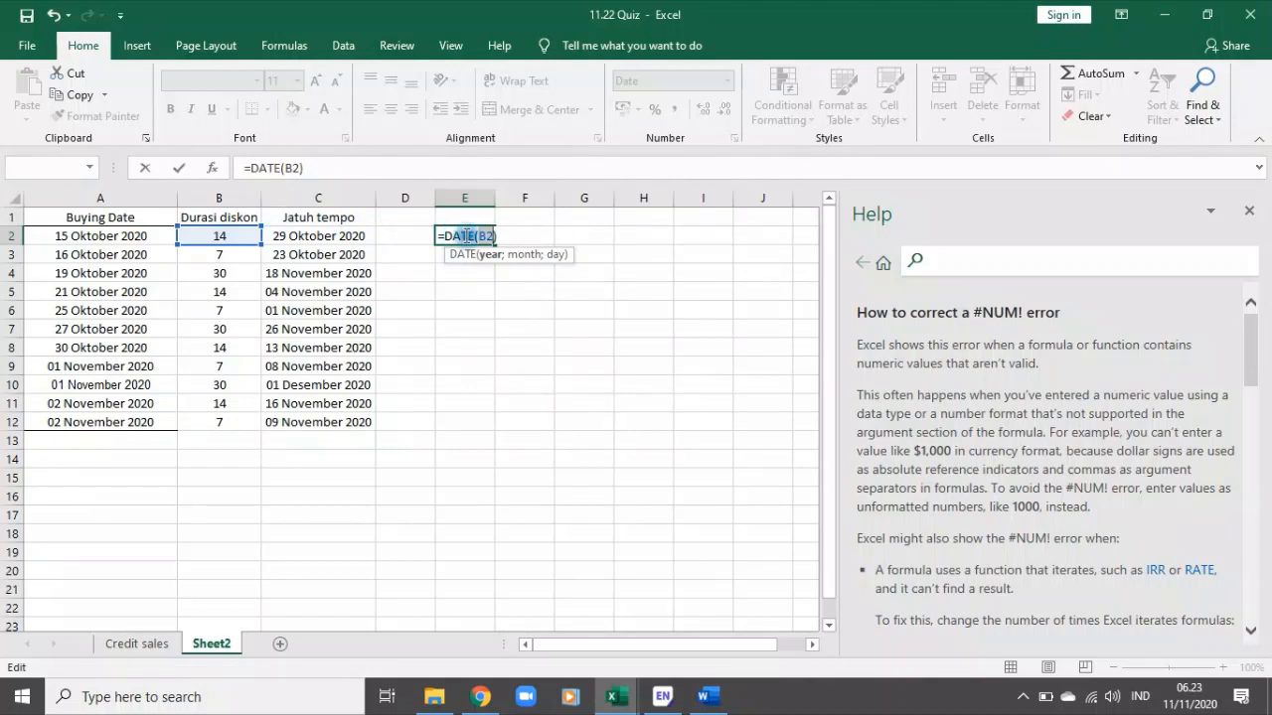
key("Escape")
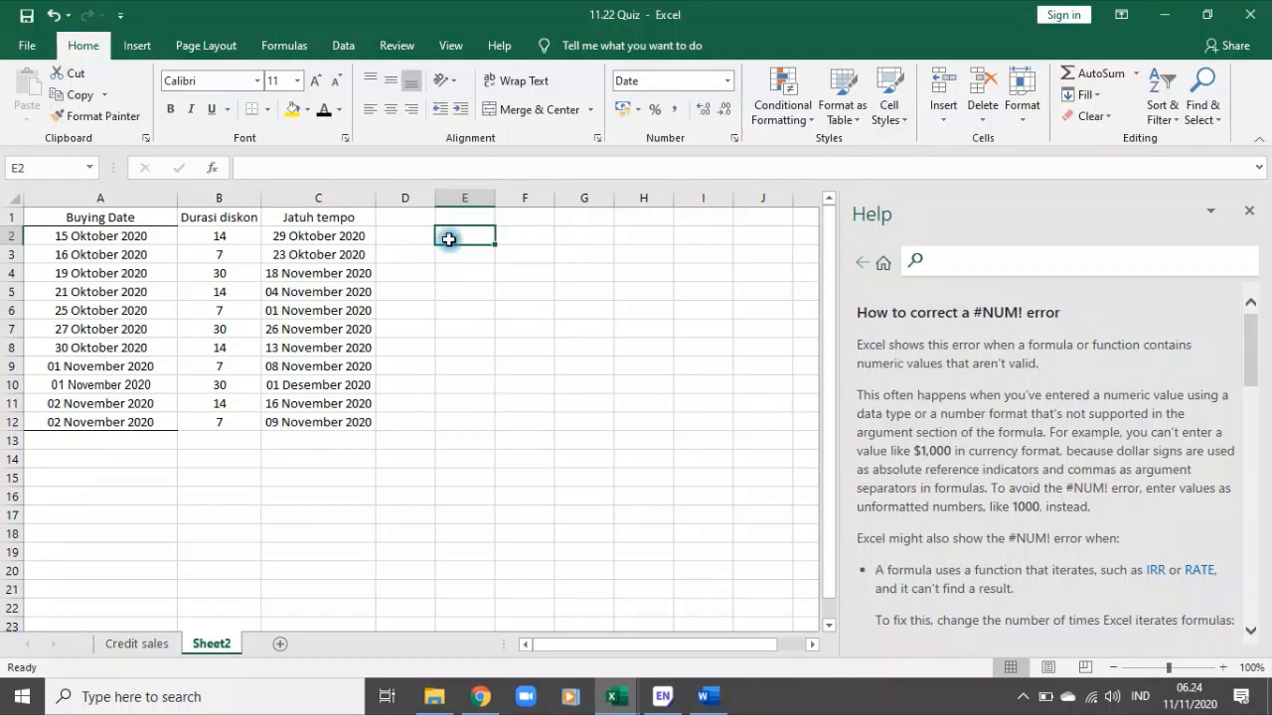
Step: Try the formula =DATEVALUE(B2) in E2 on the first discount duration and check its entry
type("=")
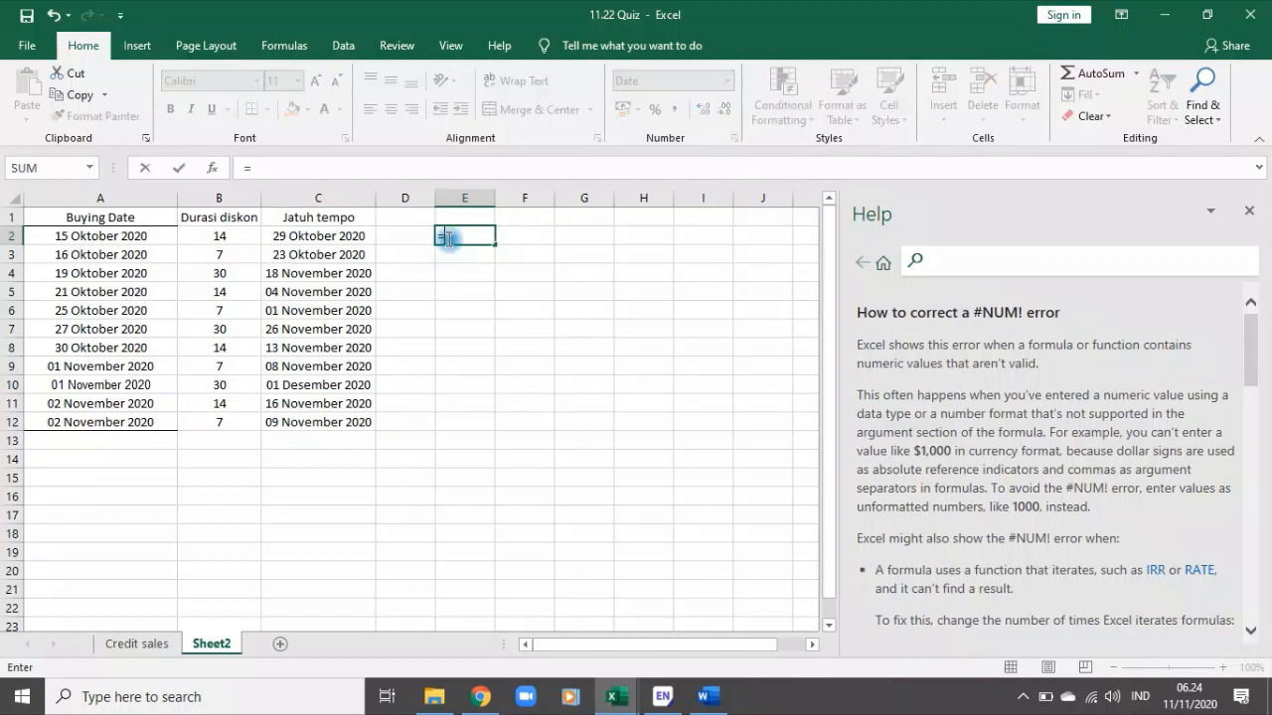
type("dat")
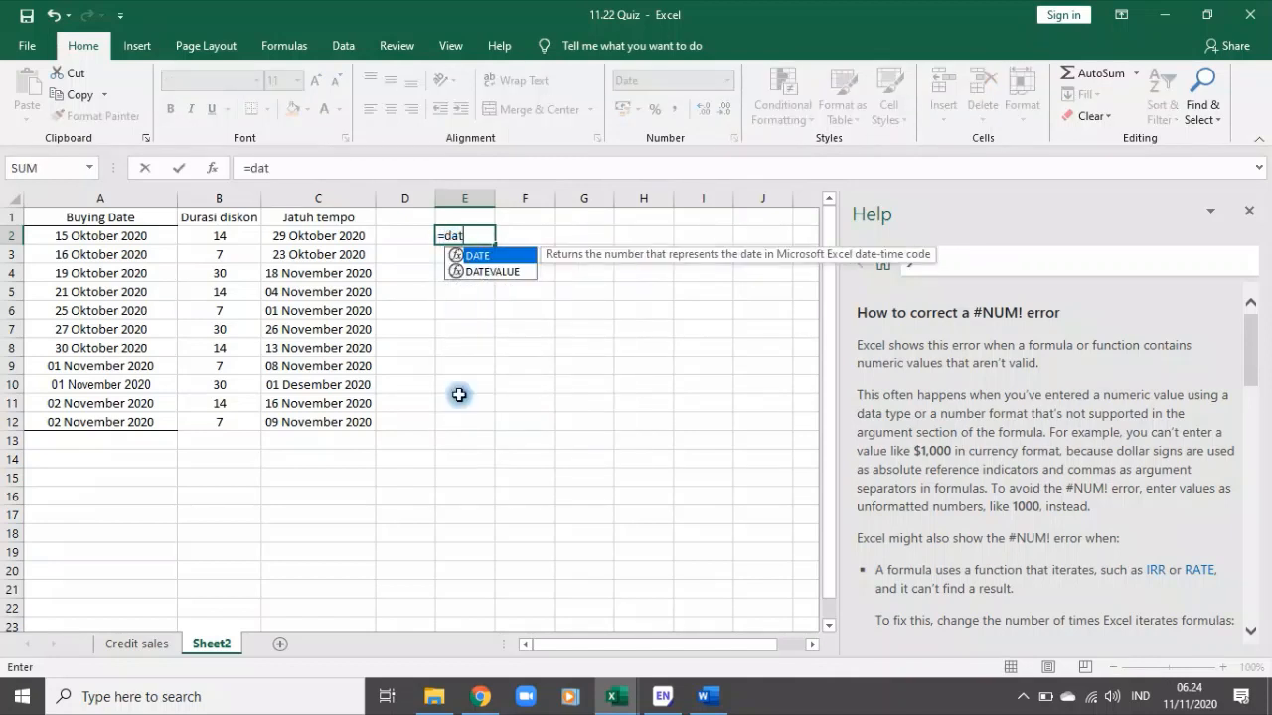
left_click(492, 271)
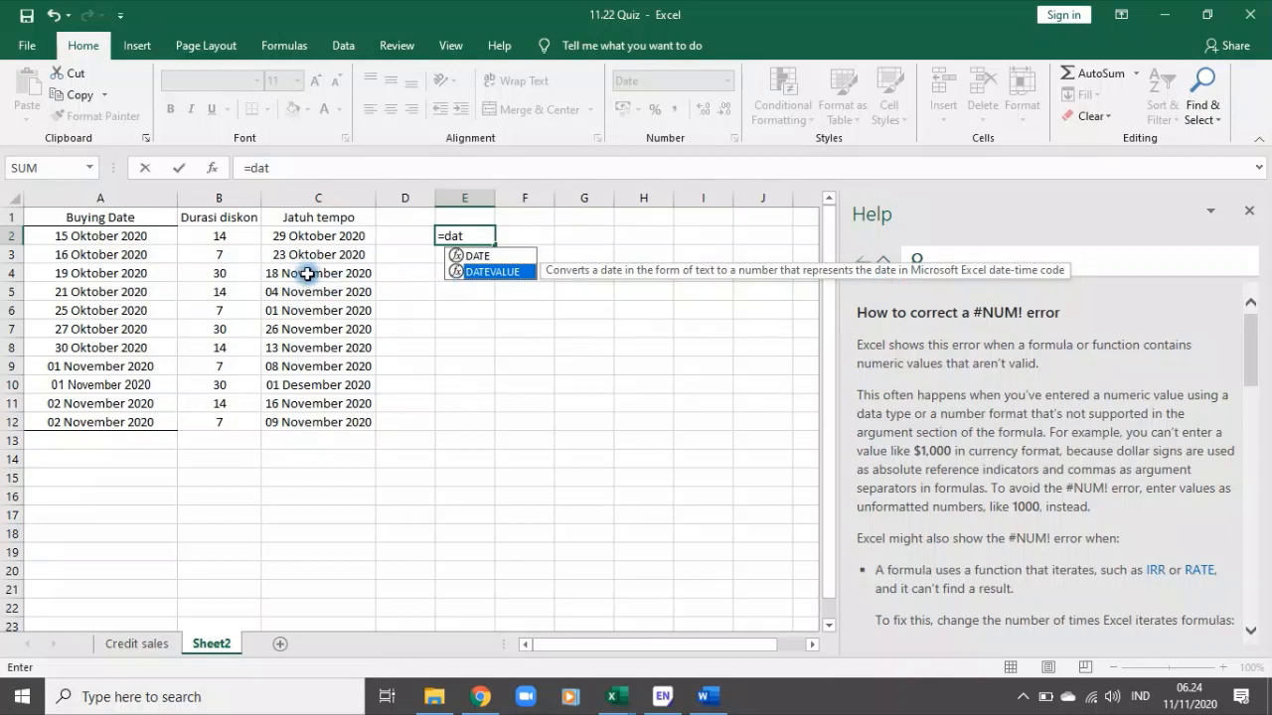
double_click(502, 272)
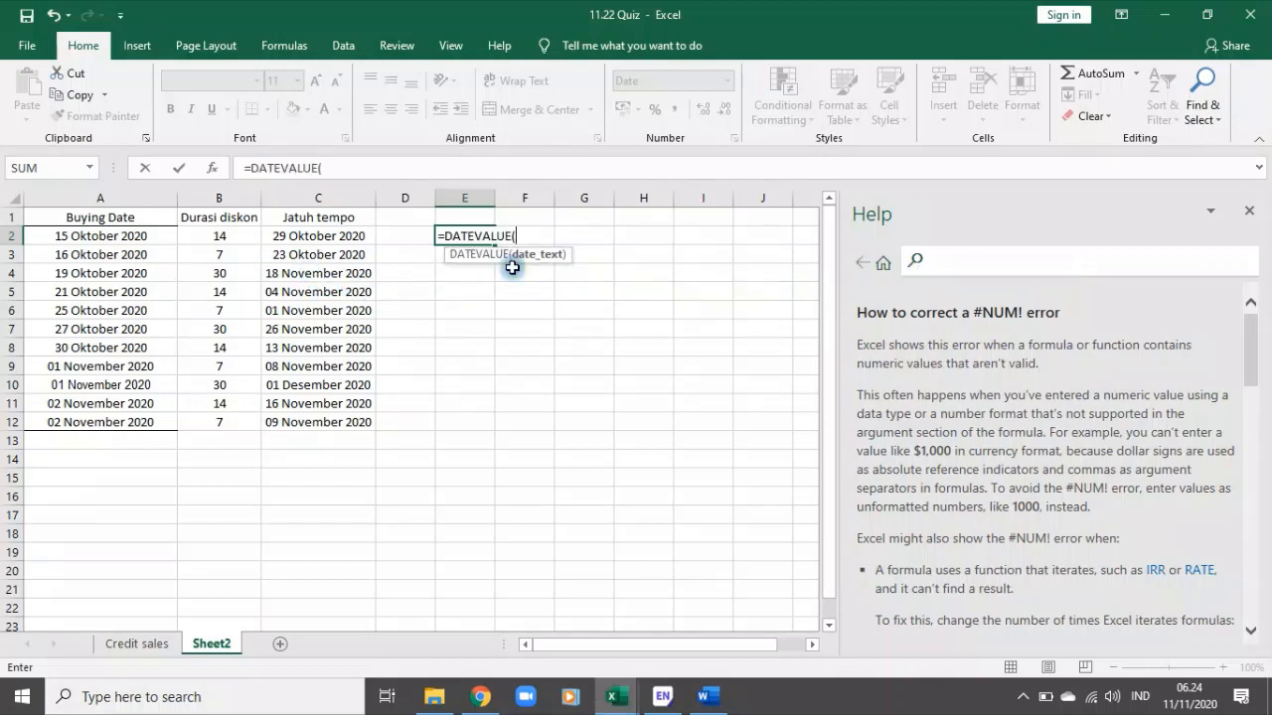
left_click(215, 242)
key("Return")
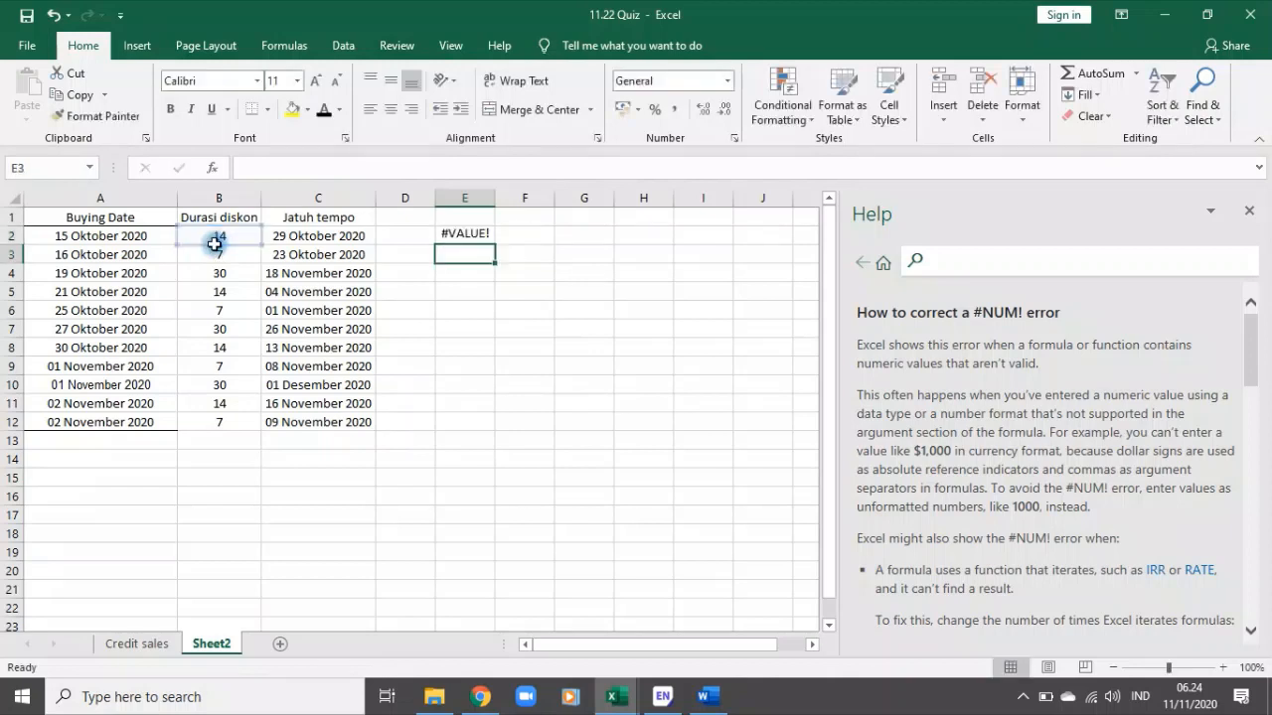
left_click(452, 236)
key("F2")
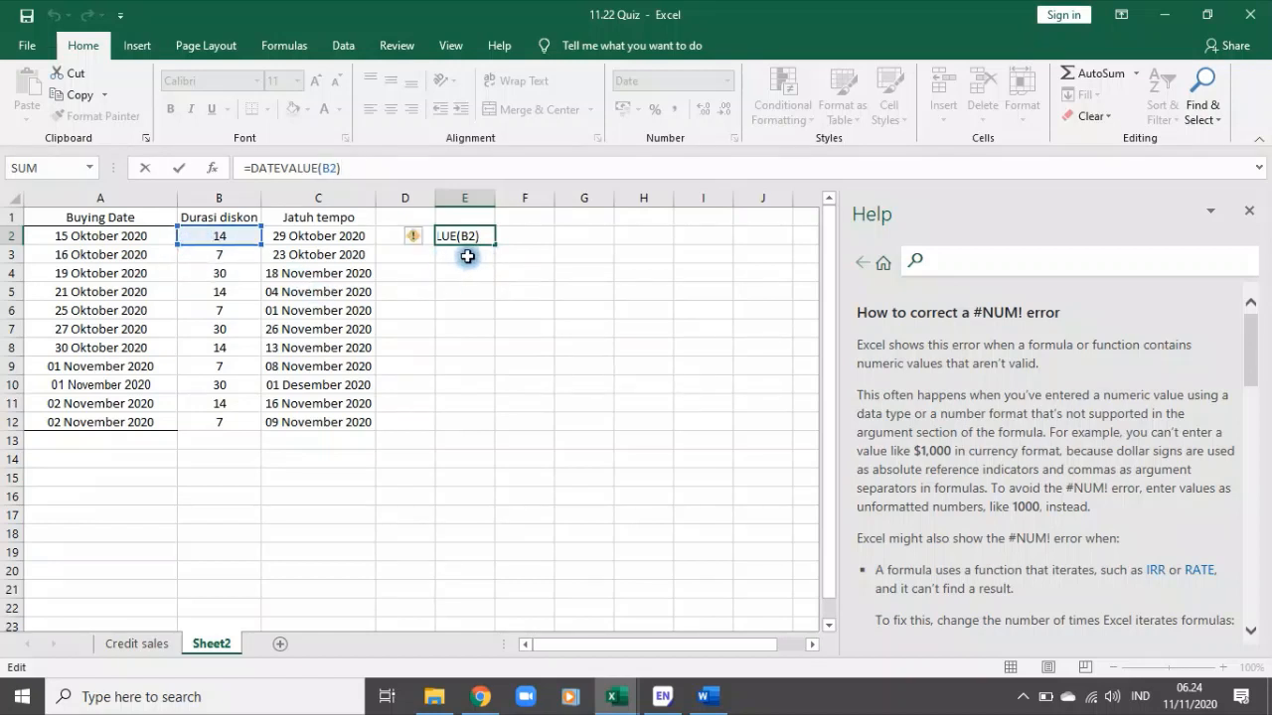
left_click(467, 257)
left_click(465, 243)
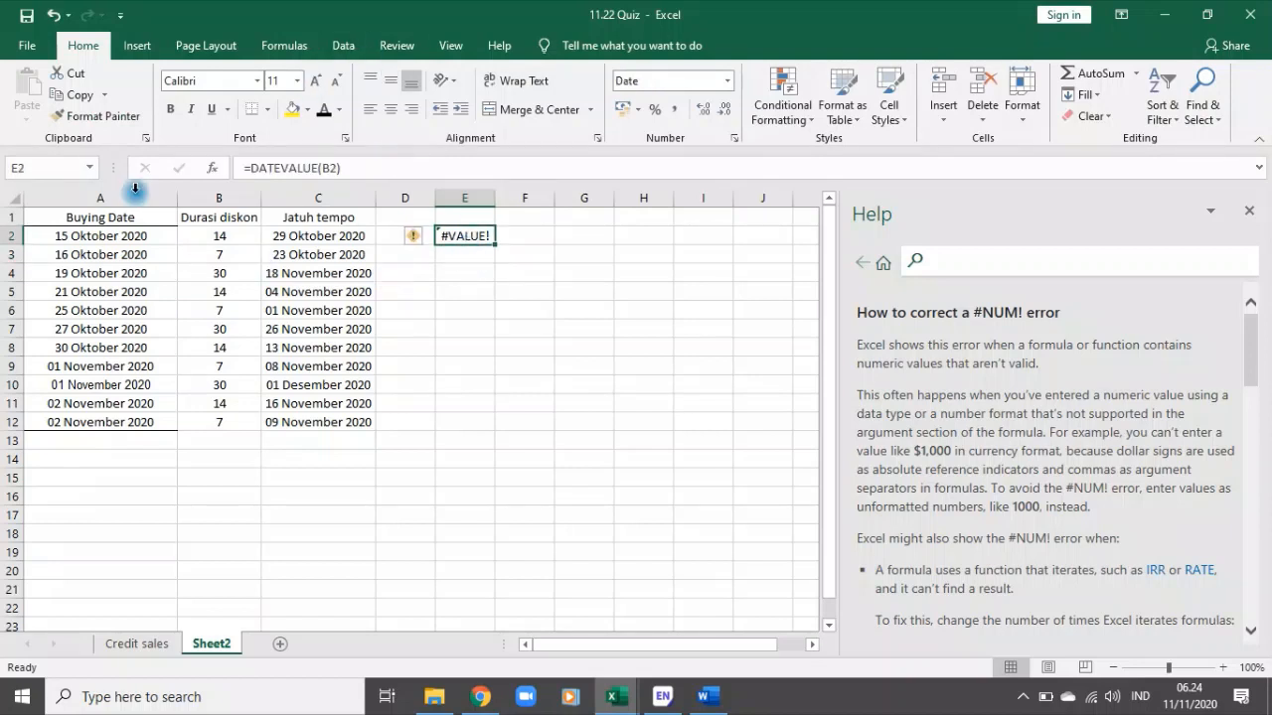
Step: Copy the Buying Date column A1:A12 and paste it as values only starting at A15
left_click_drag(93, 216, 88, 421)
key("ctrl+c")
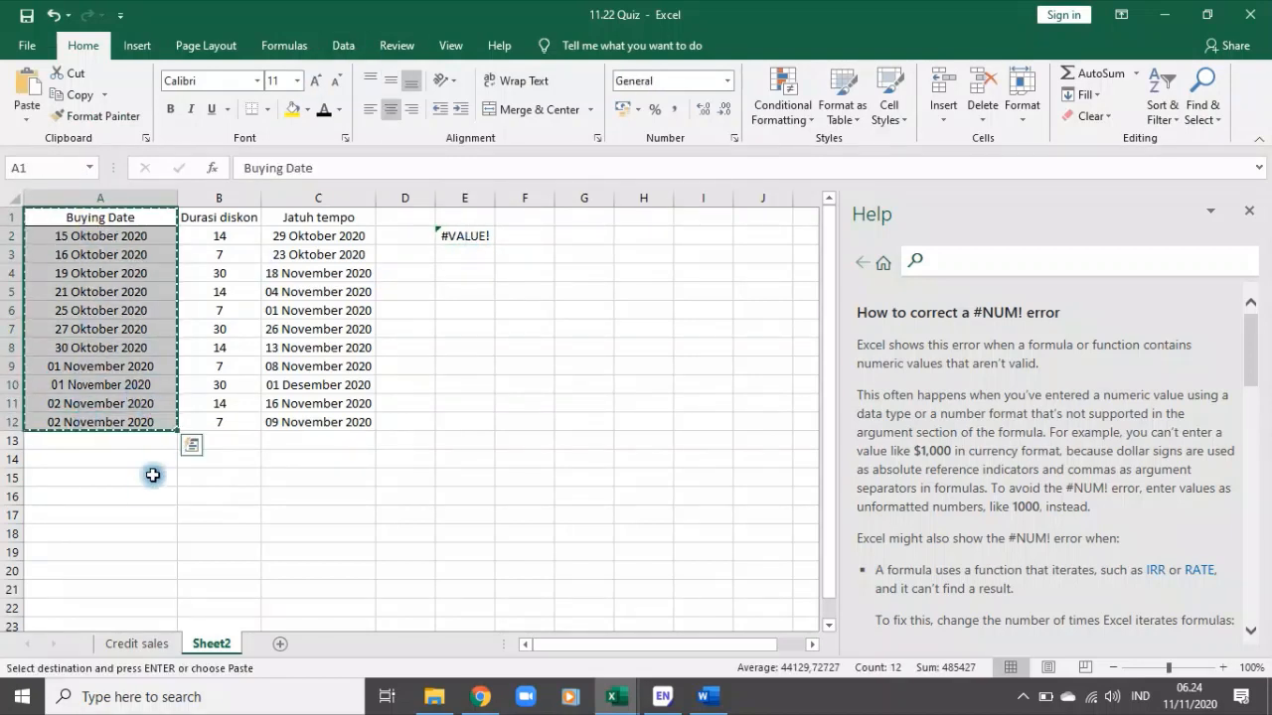
left_click(114, 477)
right_click(102, 477)
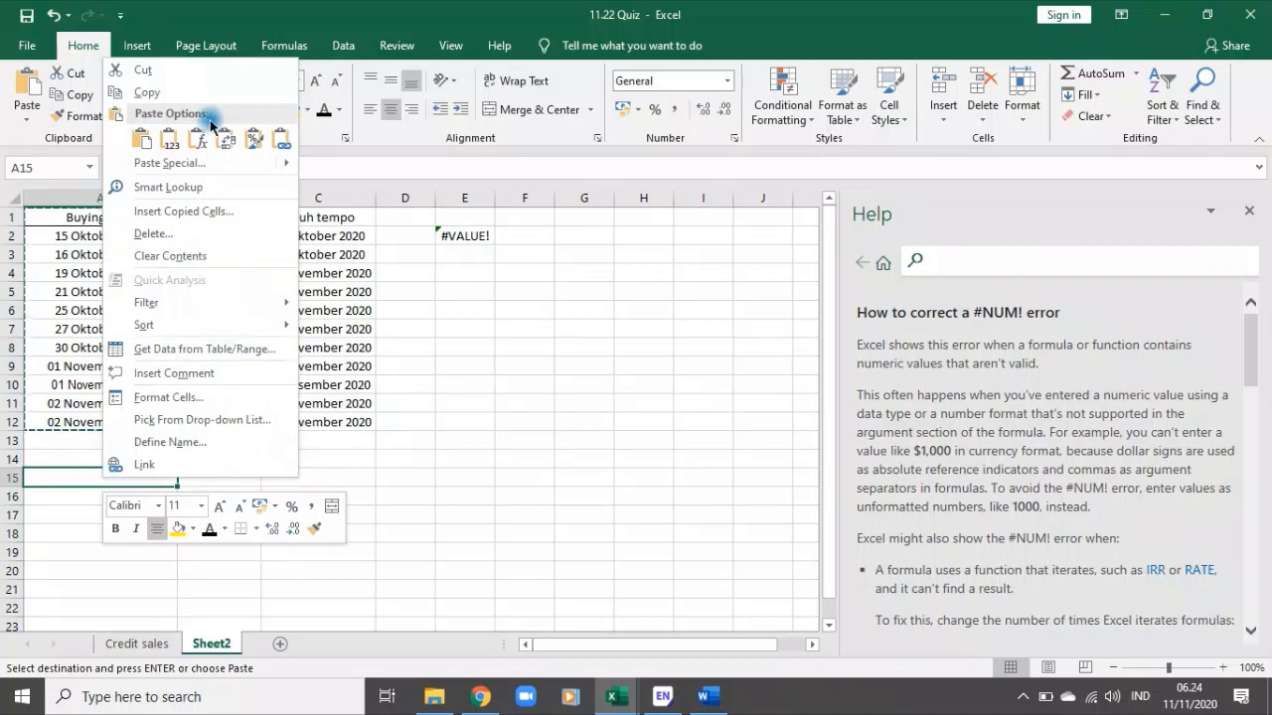
left_click(169, 139)
left_click(402, 475)
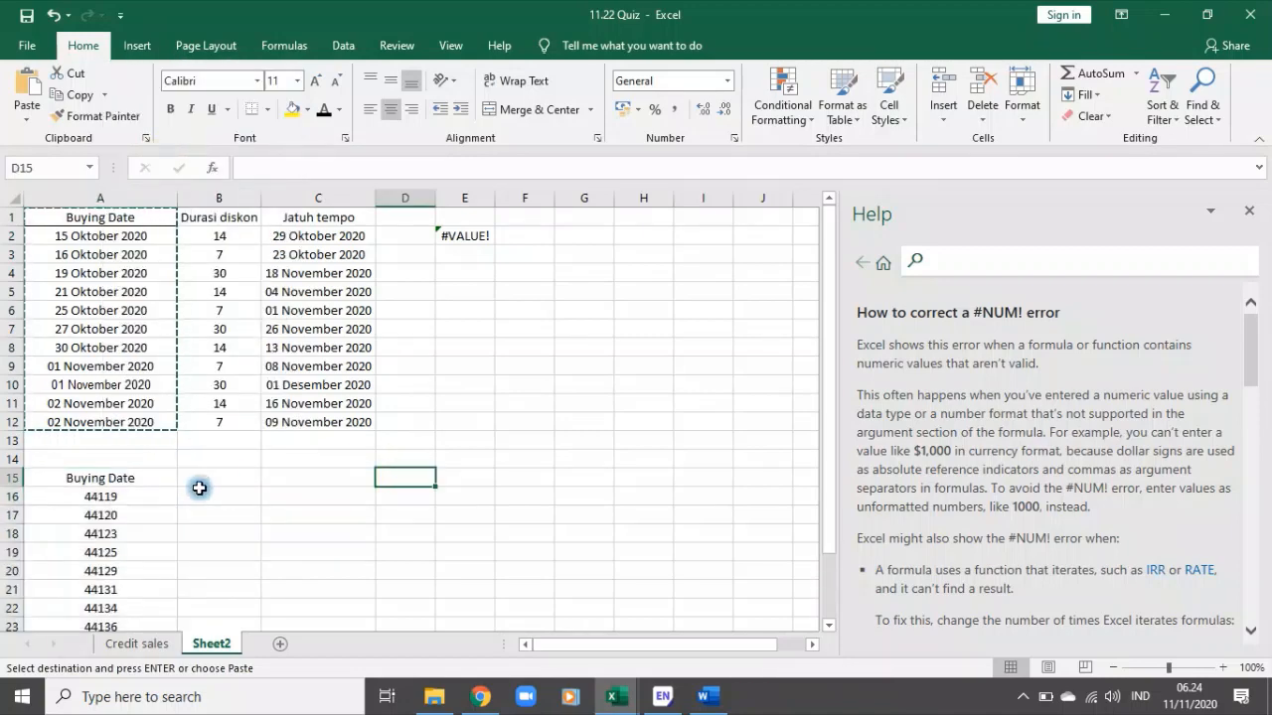
scroll(198, 488, "down", 3)
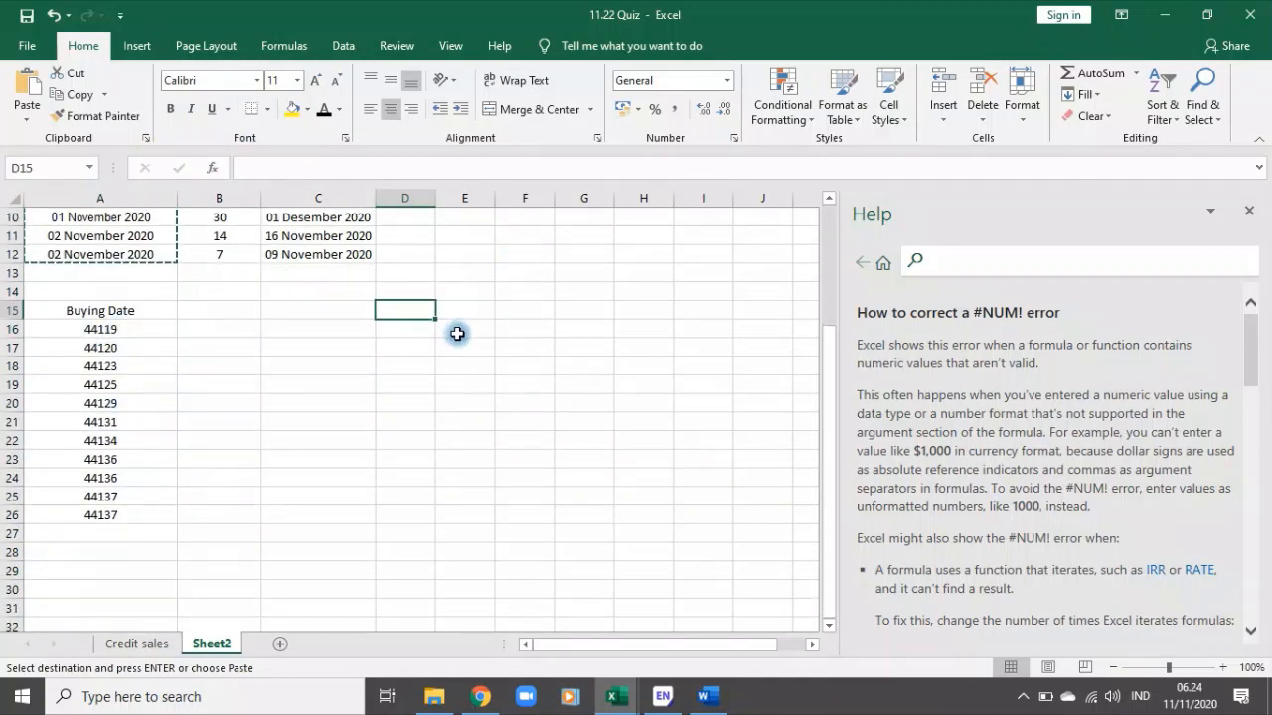
Step: Try a DATE formula in F16 with only A16, the first pasted date value, as its argument
left_click(457, 334)
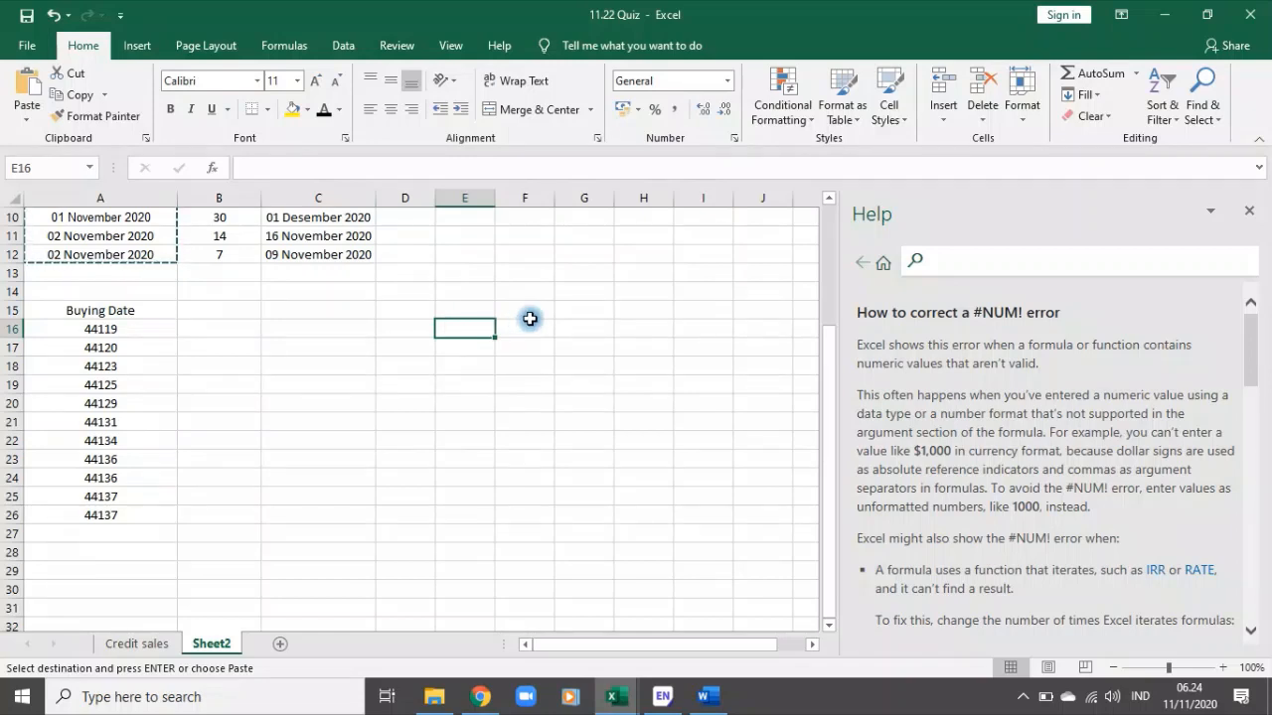
left_click(105, 331)
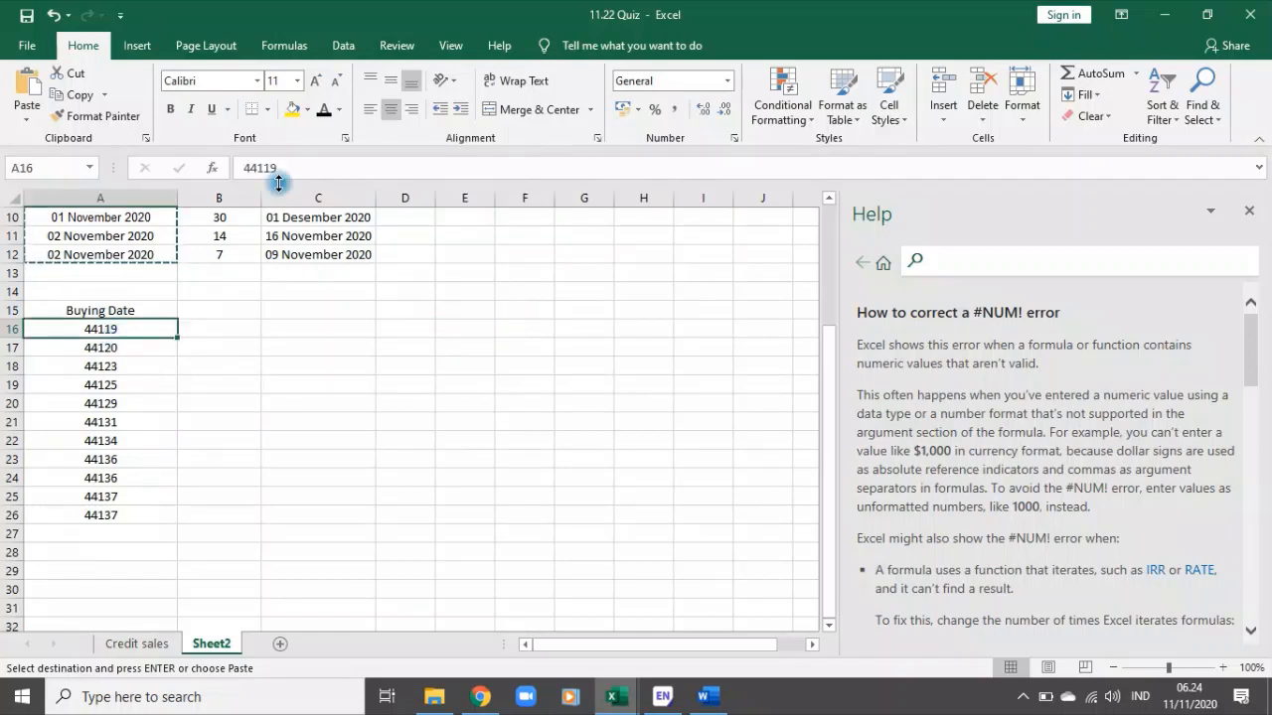
left_click(513, 339)
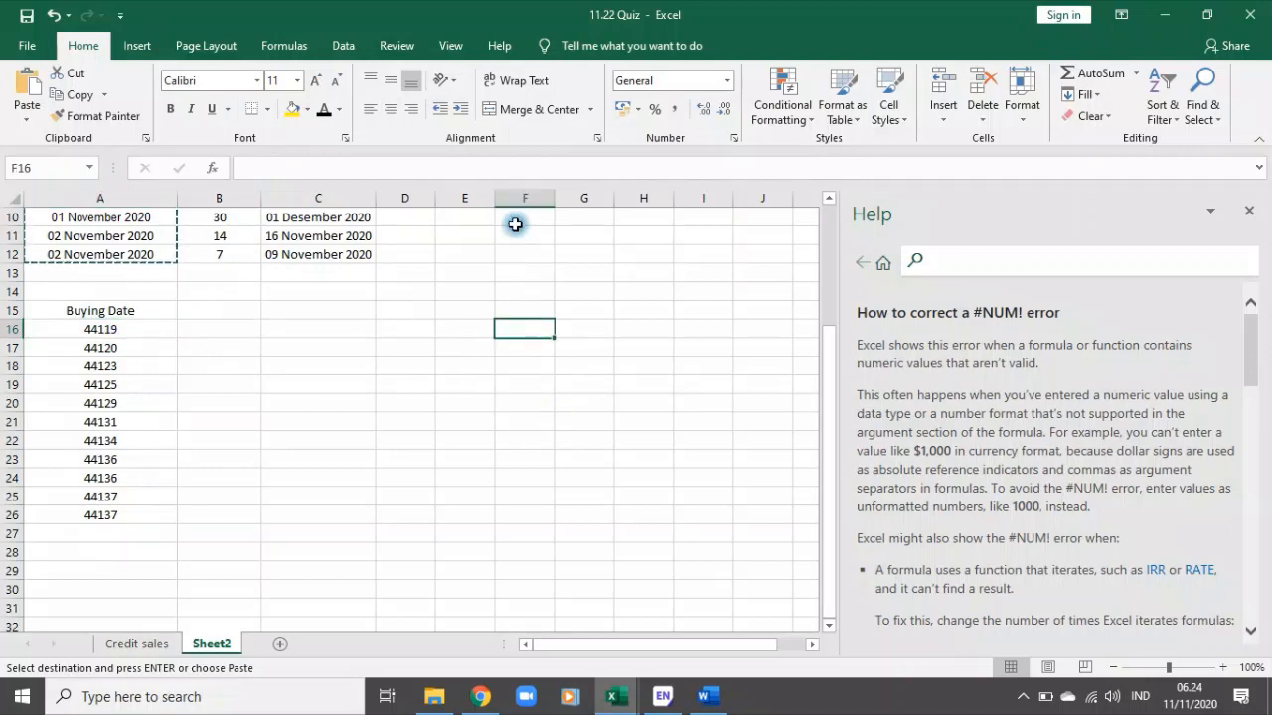
type("=date")
key("Tab")
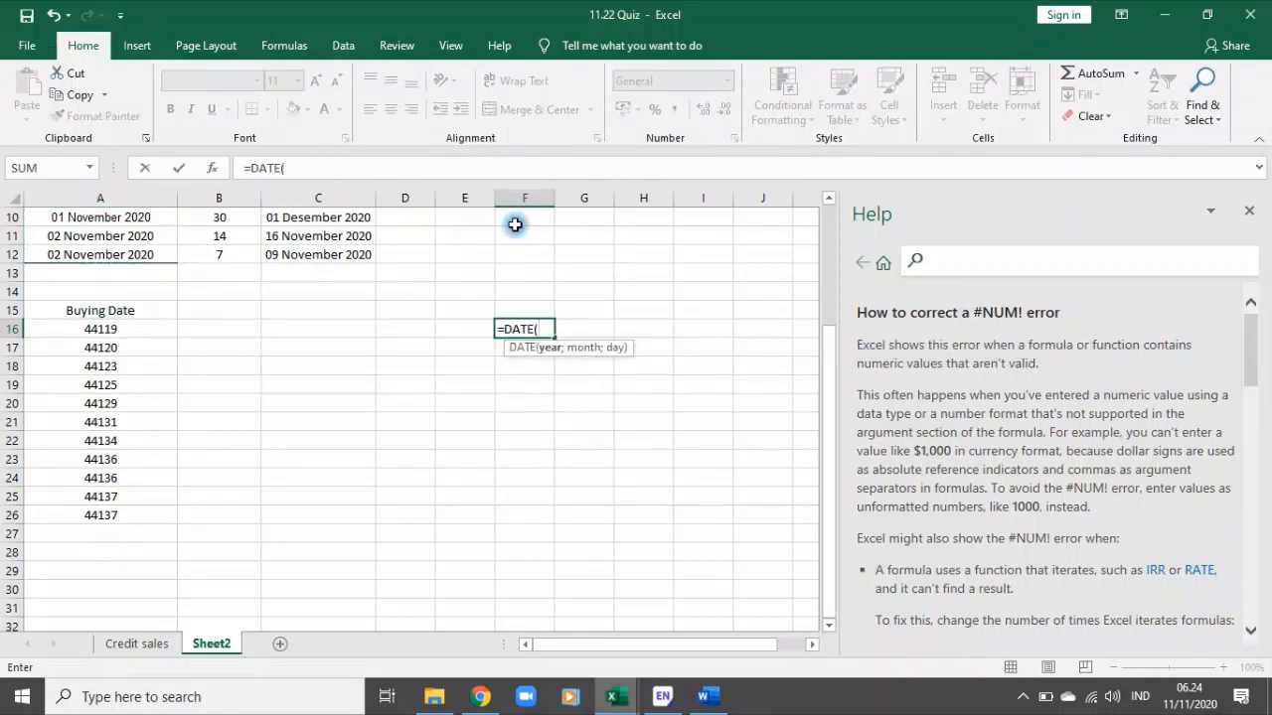
left_click(99, 322)
key("Return")
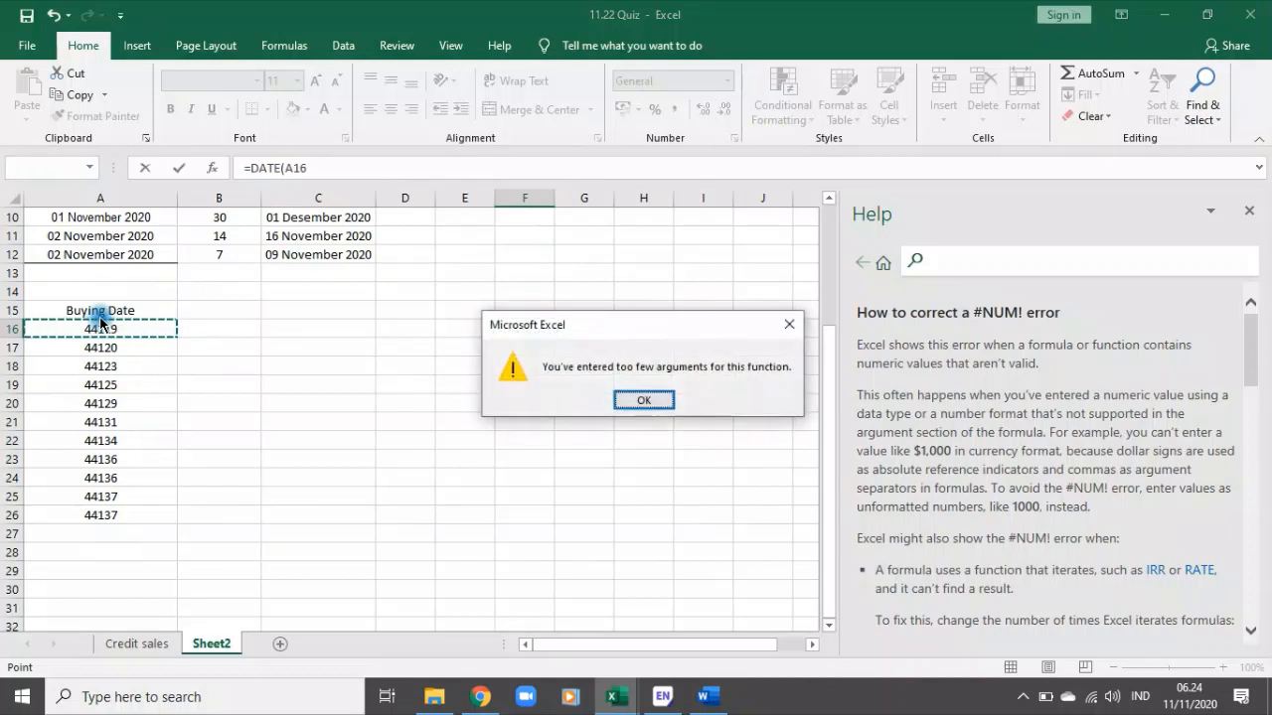
key("Return")
key("BackSpace")
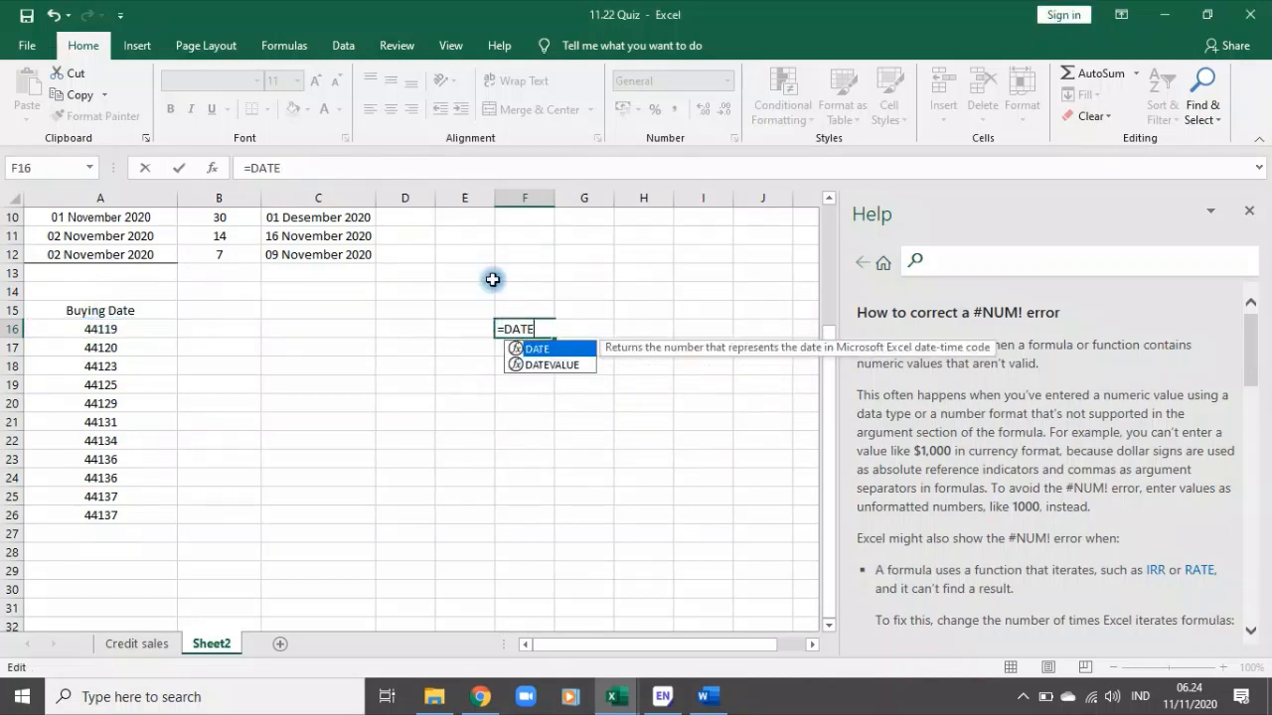
Step: Try the formula =DATEVALUE(A16) in F16, recheck it, and clear the cell
key("Down")
key("Tab")
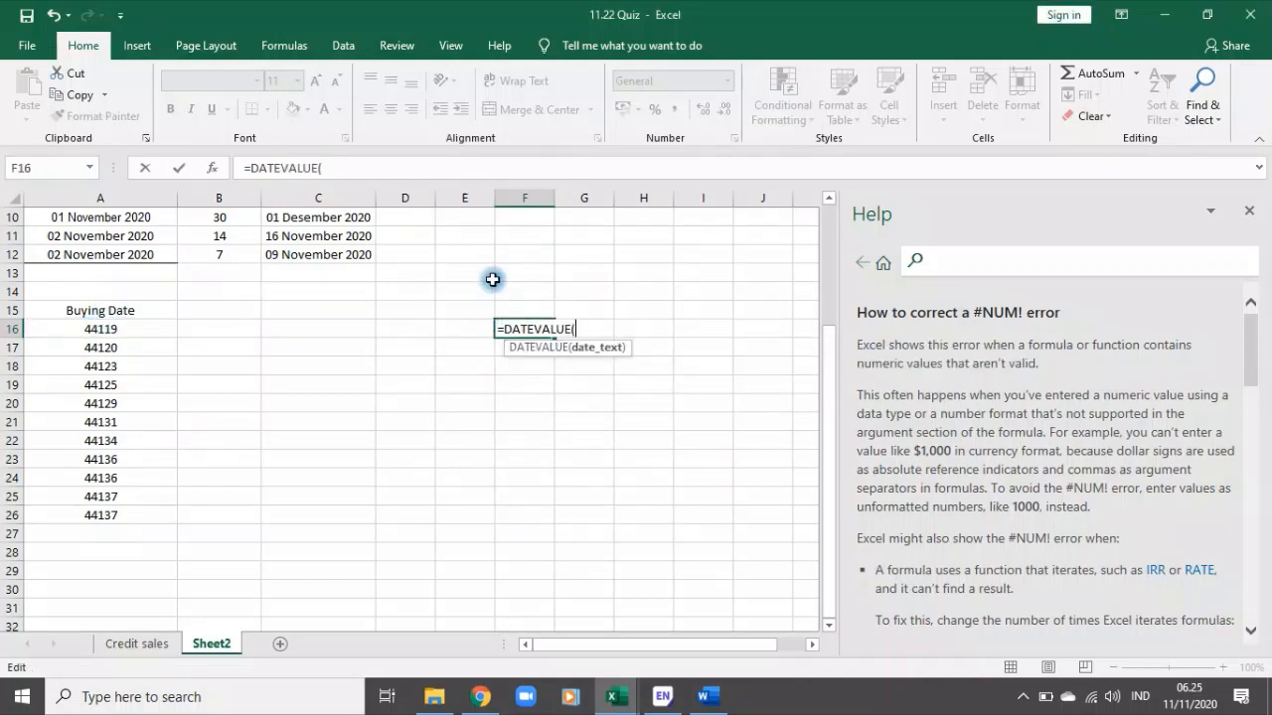
left_click(95, 330)
key("Return")
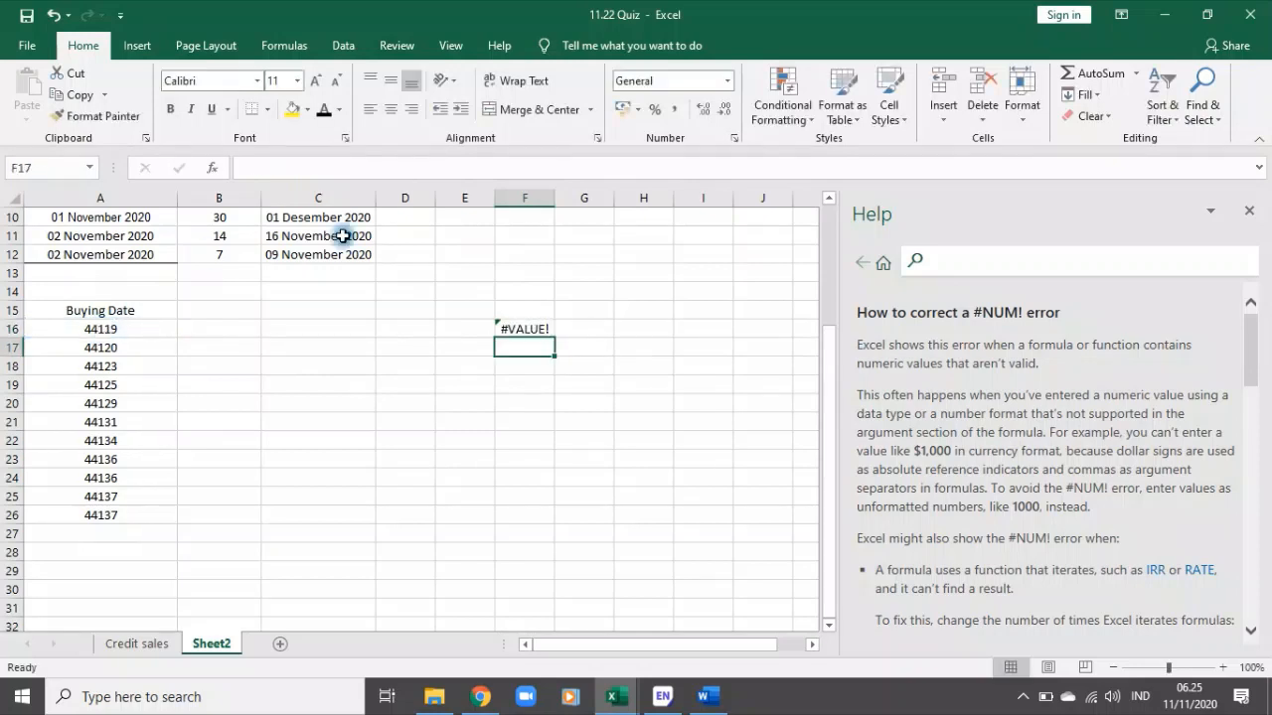
left_click(532, 331)
left_click(387, 172)
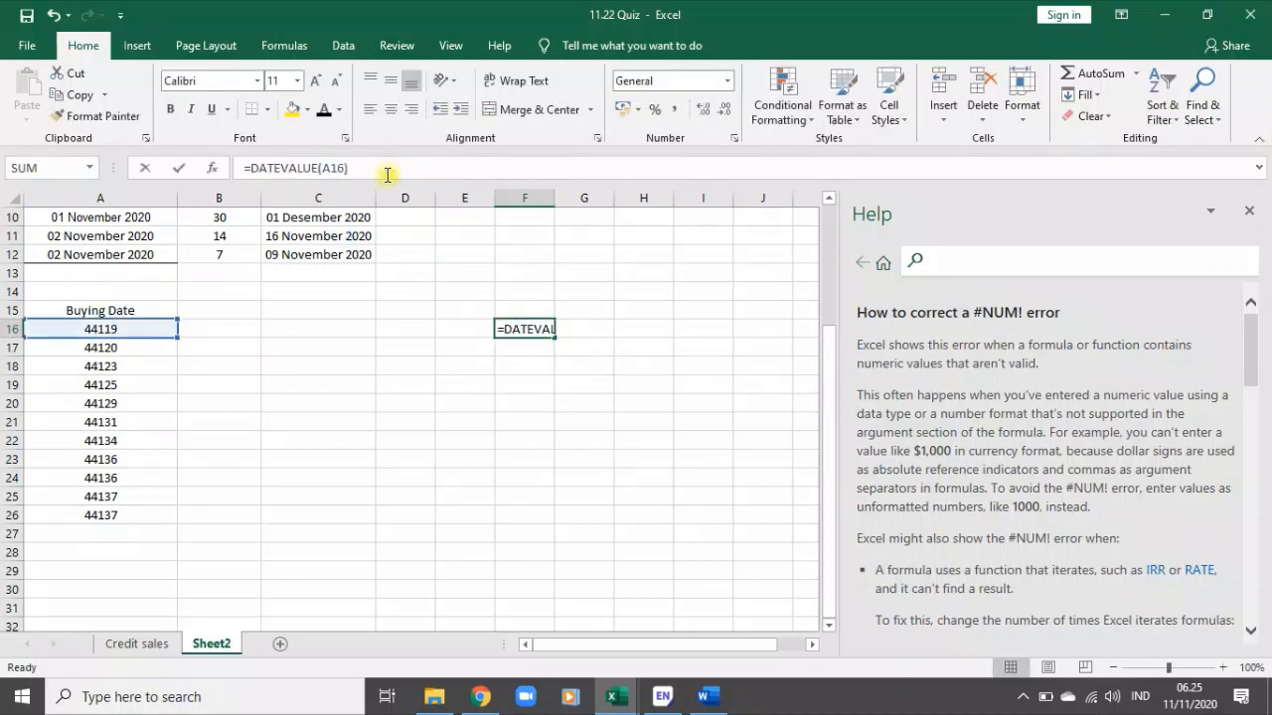
key("Return")
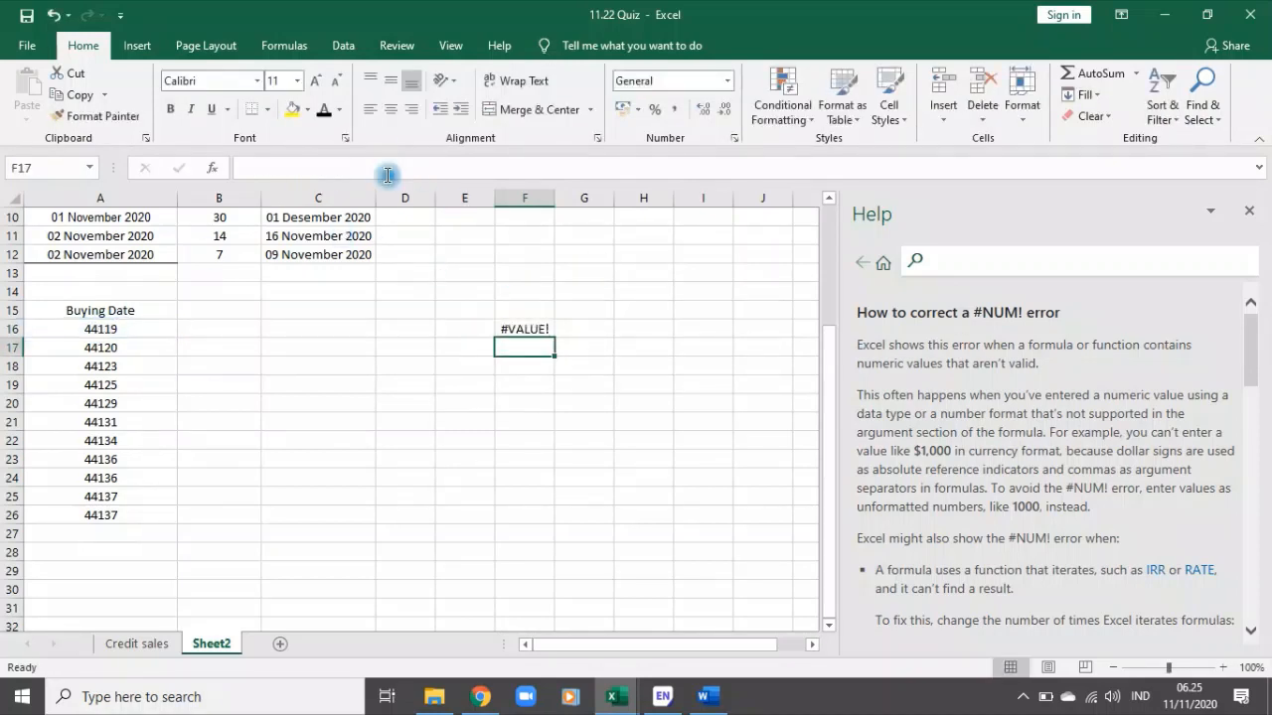
left_click(533, 328)
key("Delete")
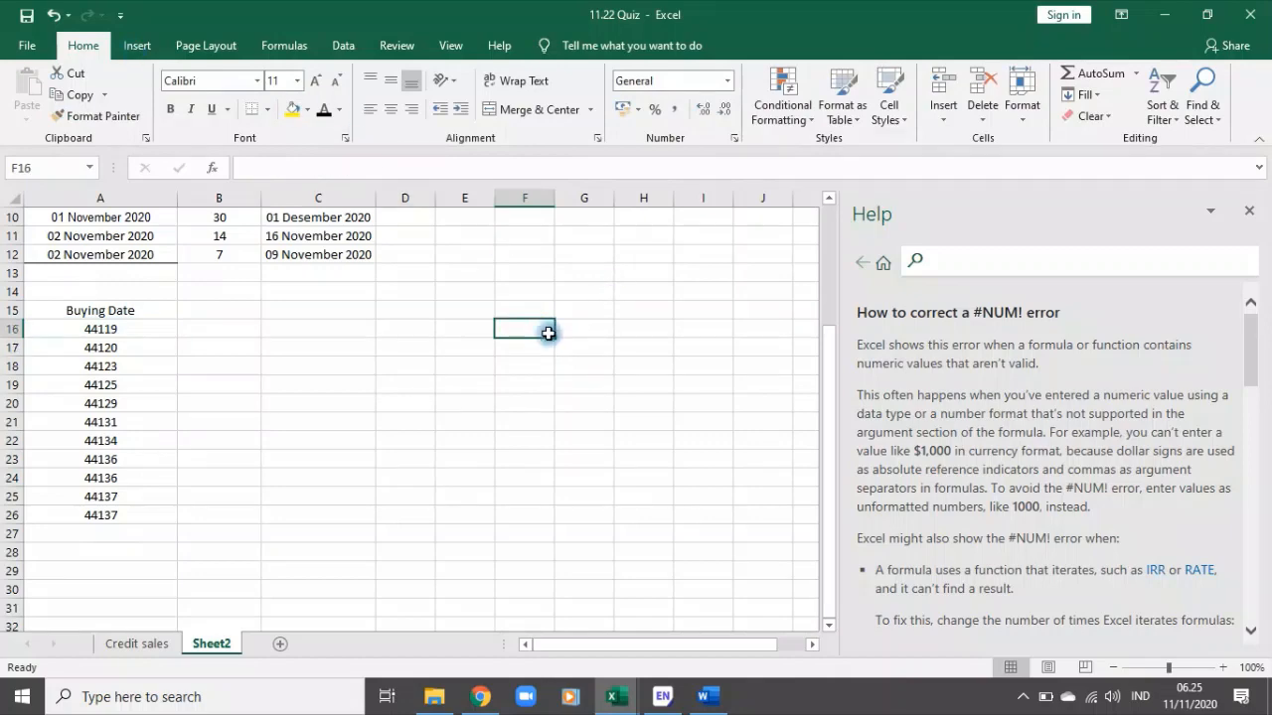
Step: Remove the argument (B2) from the DATEVALUE formula in E2
scroll(539, 335, "up", 3)
left_click(464, 234)
left_click(356, 172)
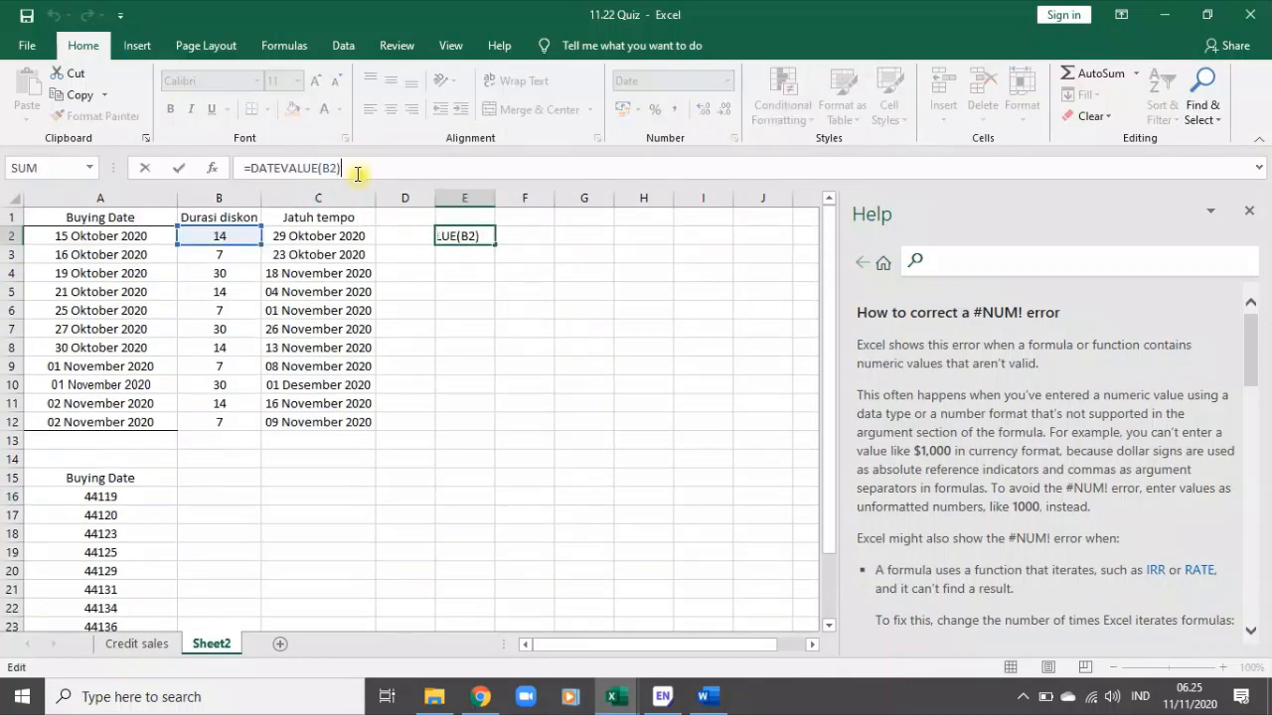
key("BackSpace")
key("BackSpace")
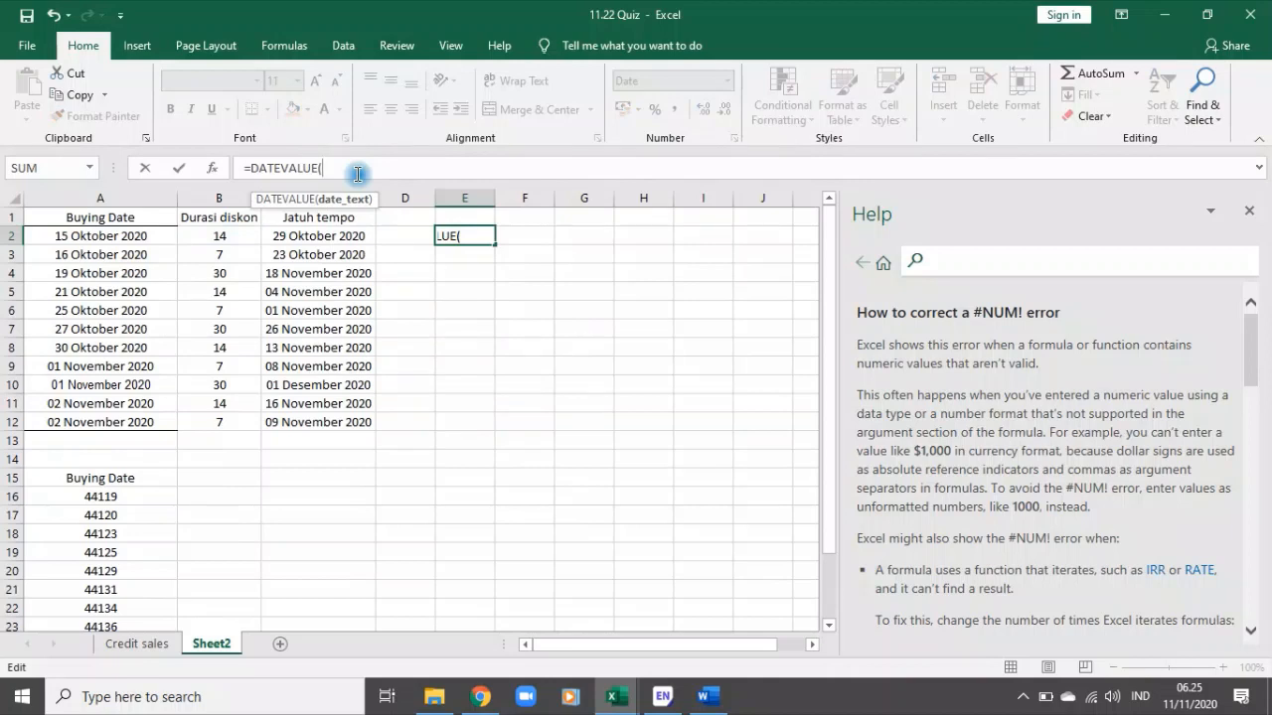
key("BackSpace")
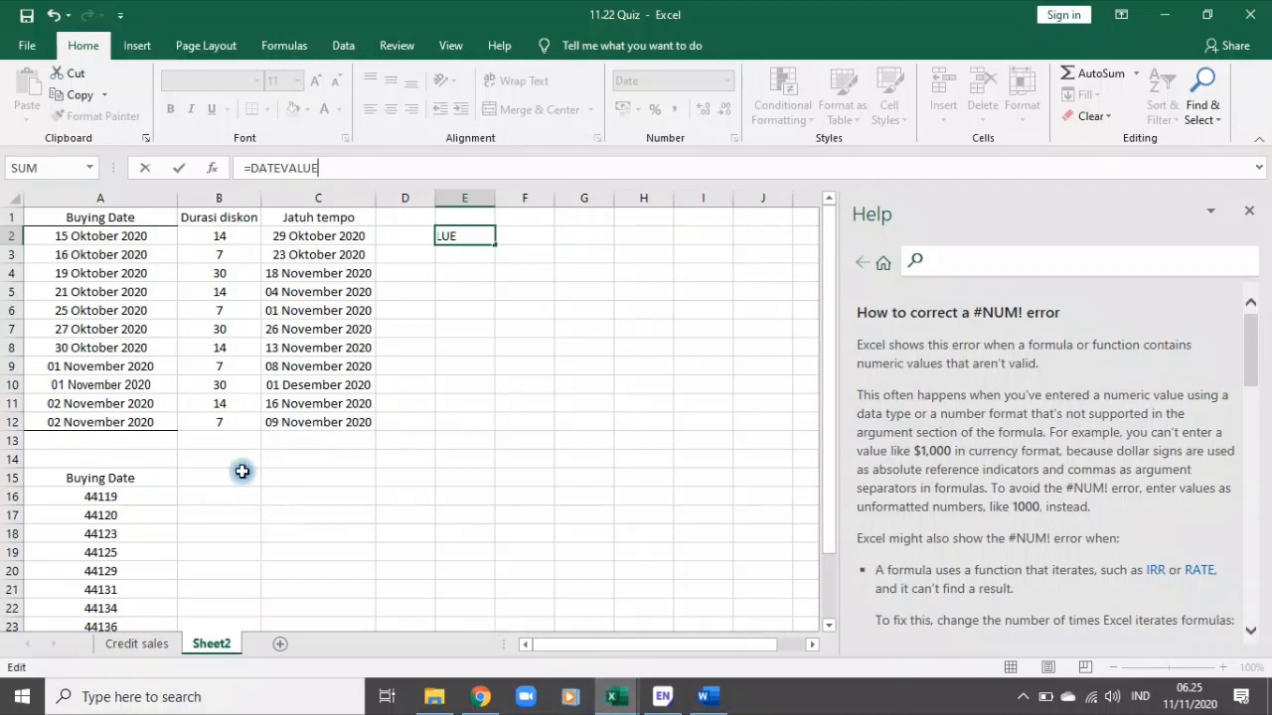
Step: Copy the Buying Date column A1:A12 with its formatting to B16 and widen column B to fit the dates
left_click_drag(94, 213, 102, 417)
key("ctrl+c")
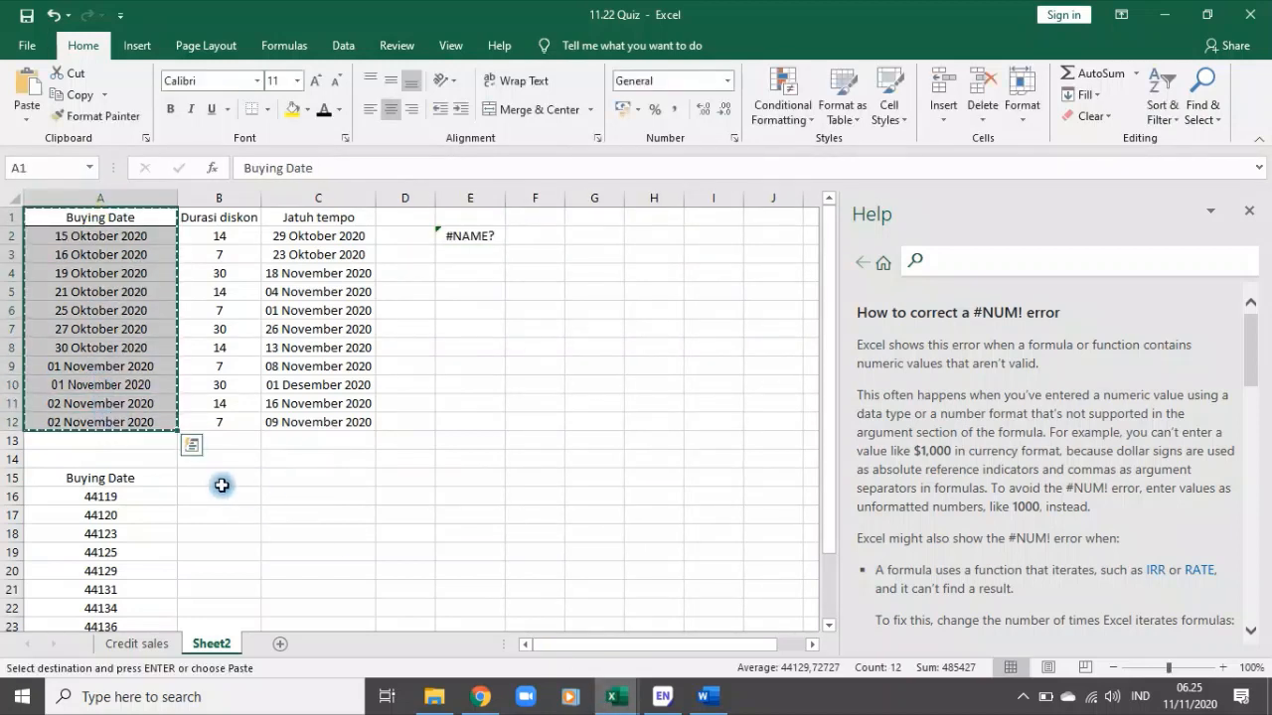
left_click(238, 489)
key("ctrl+v")
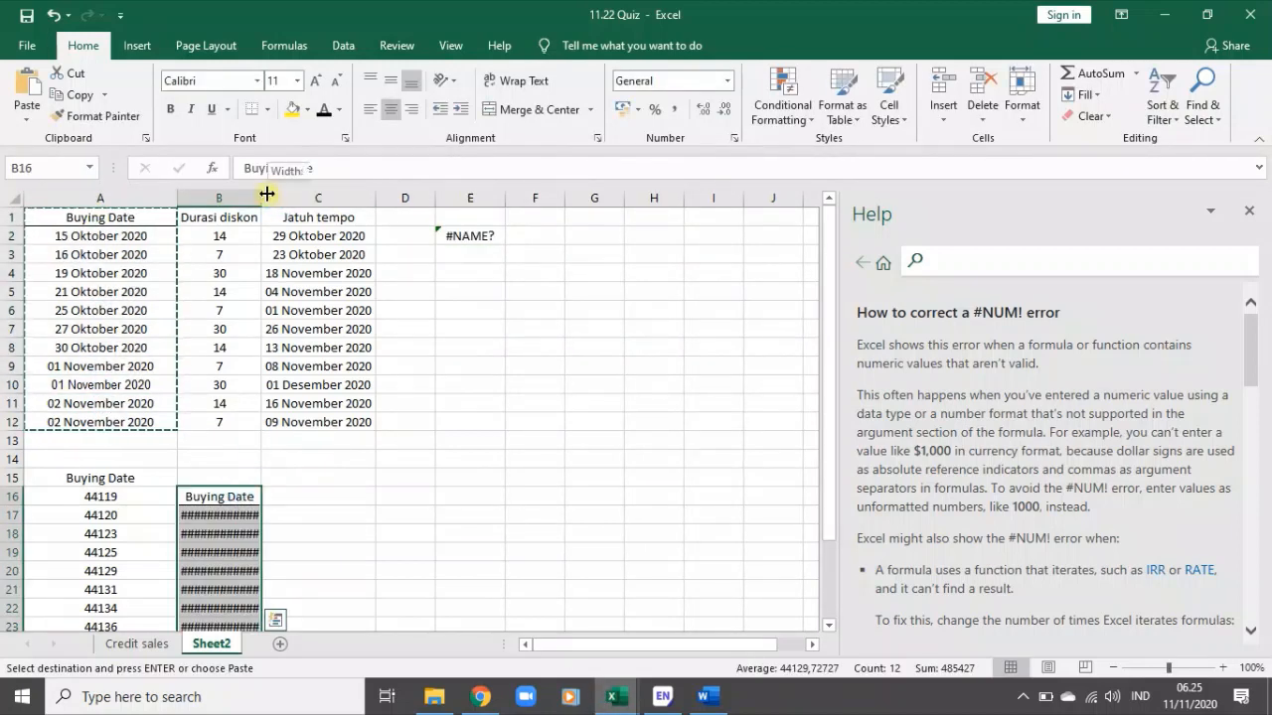
left_click_drag(261, 198, 291, 198)
Step: Format the copied buying dates in B17:B27 as Text
left_click(222, 537)
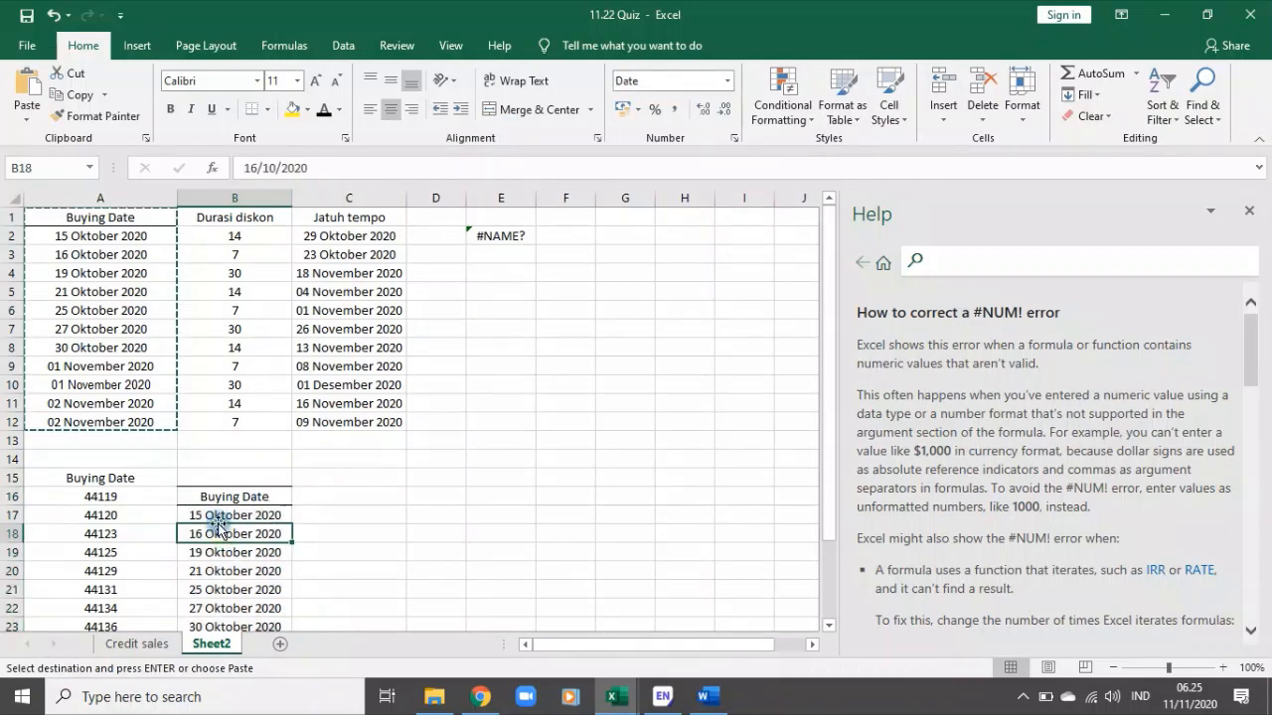
left_click(220, 520)
scroll(231, 546, "down", 5)
left_click(236, 422, "shift")
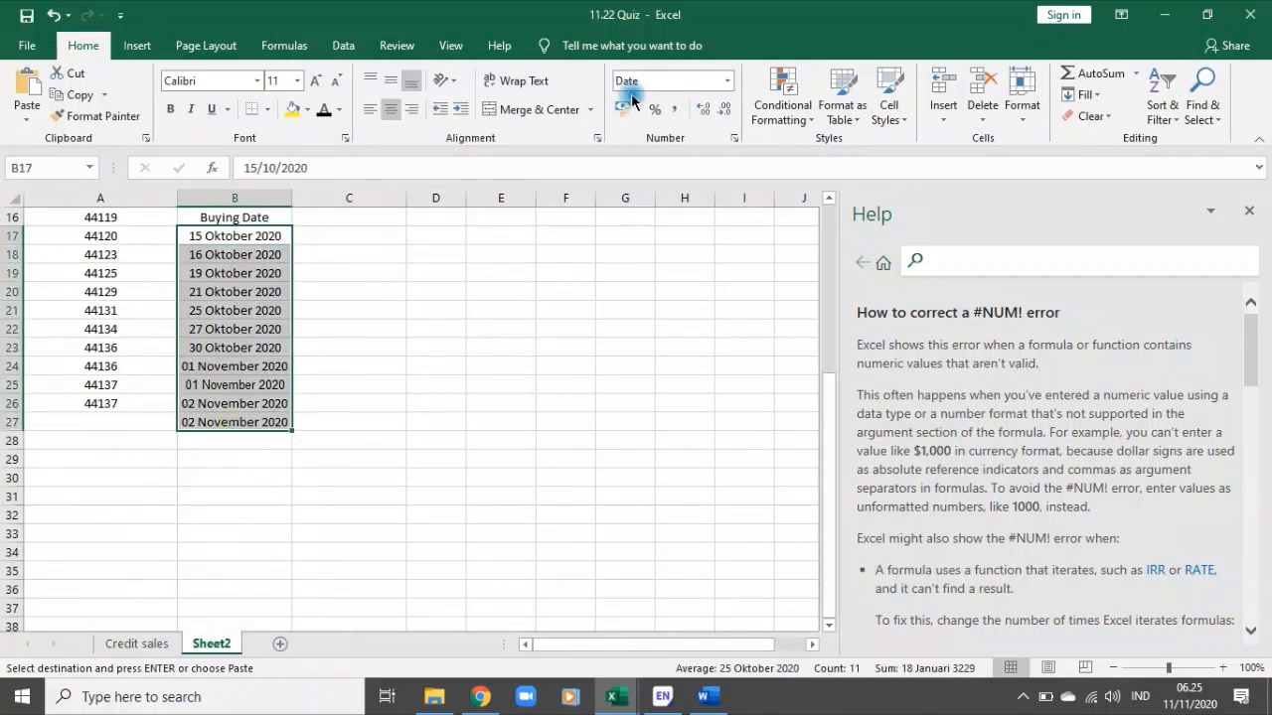
left_click(728, 81)
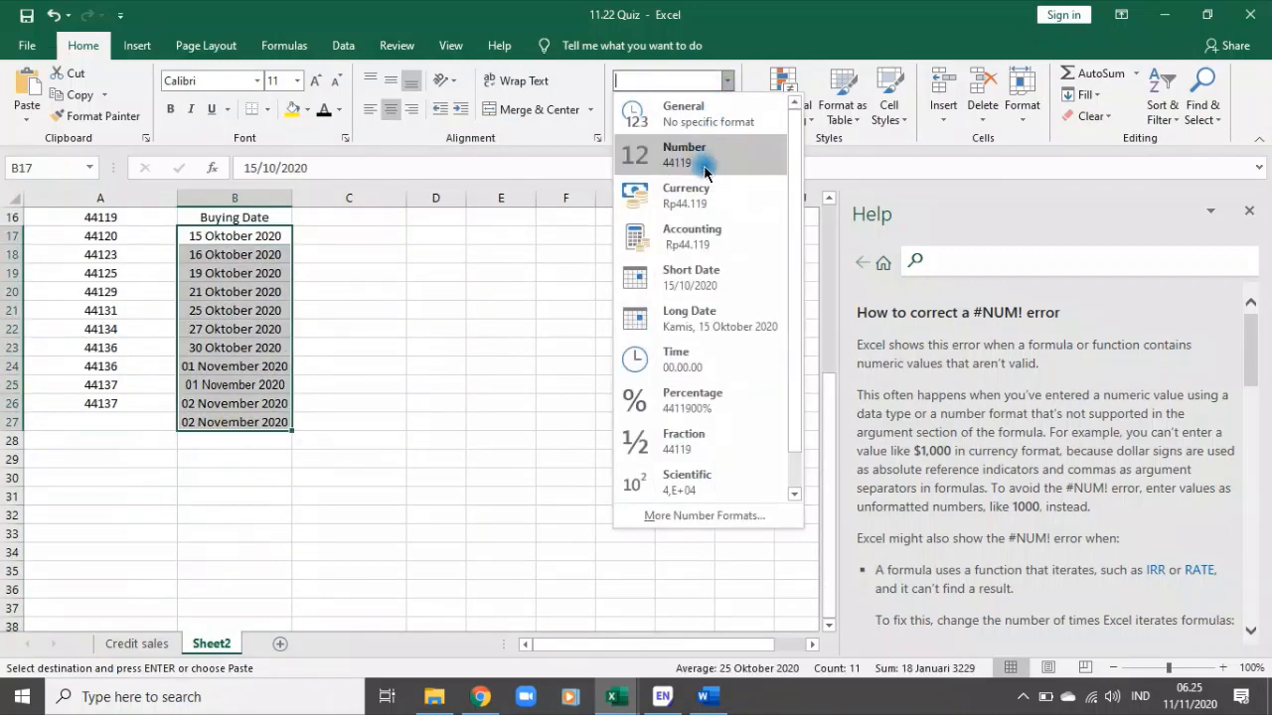
left_click(682, 516)
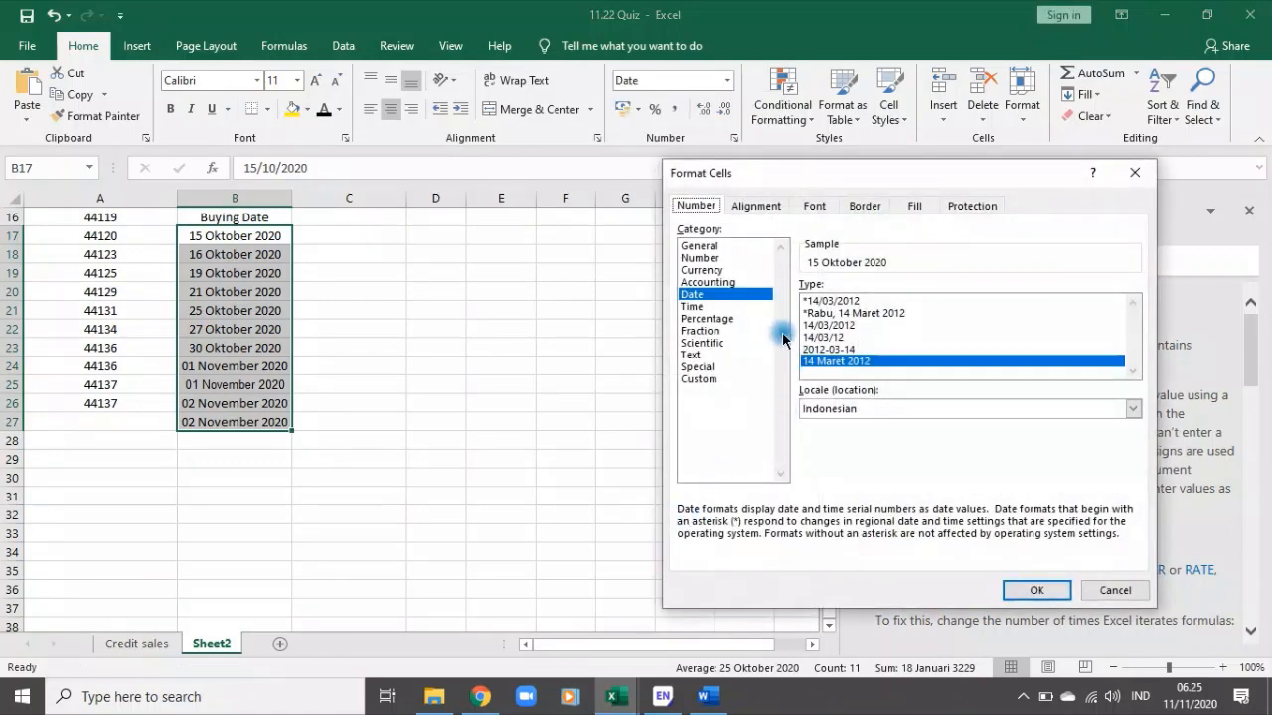
left_click(692, 355)
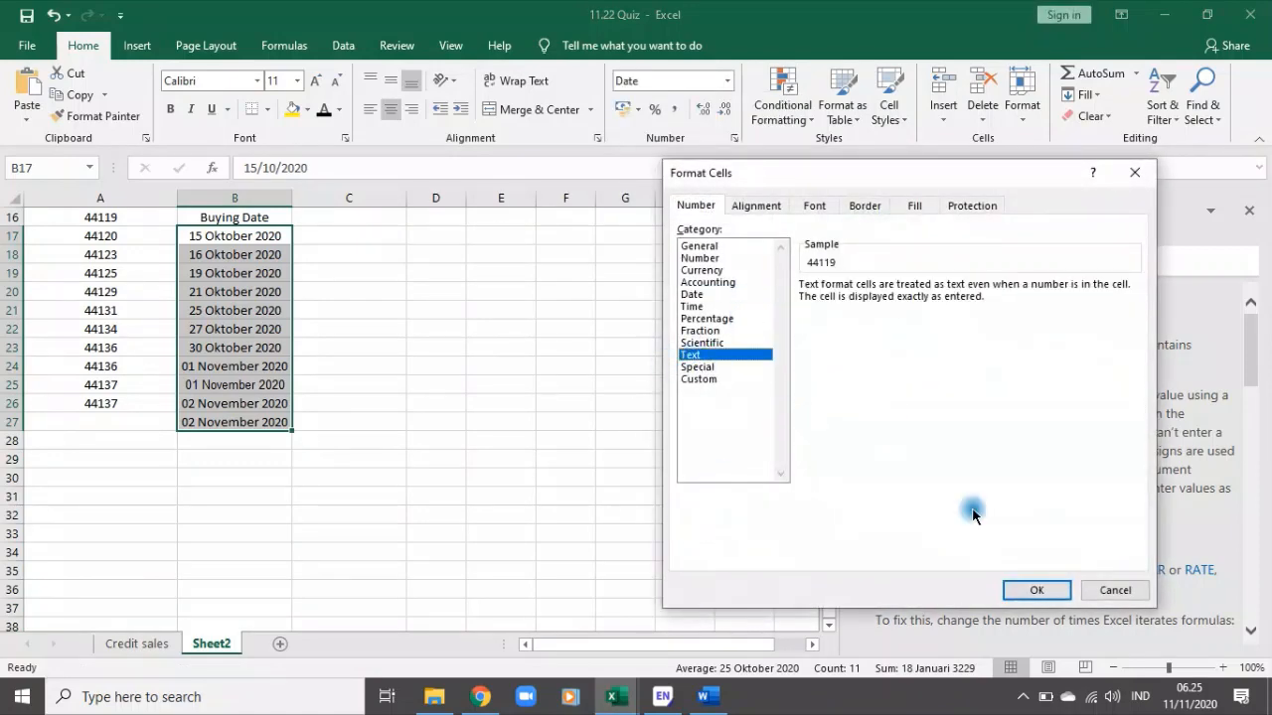
left_click(1036, 590)
scroll(454, 440, "up", 5)
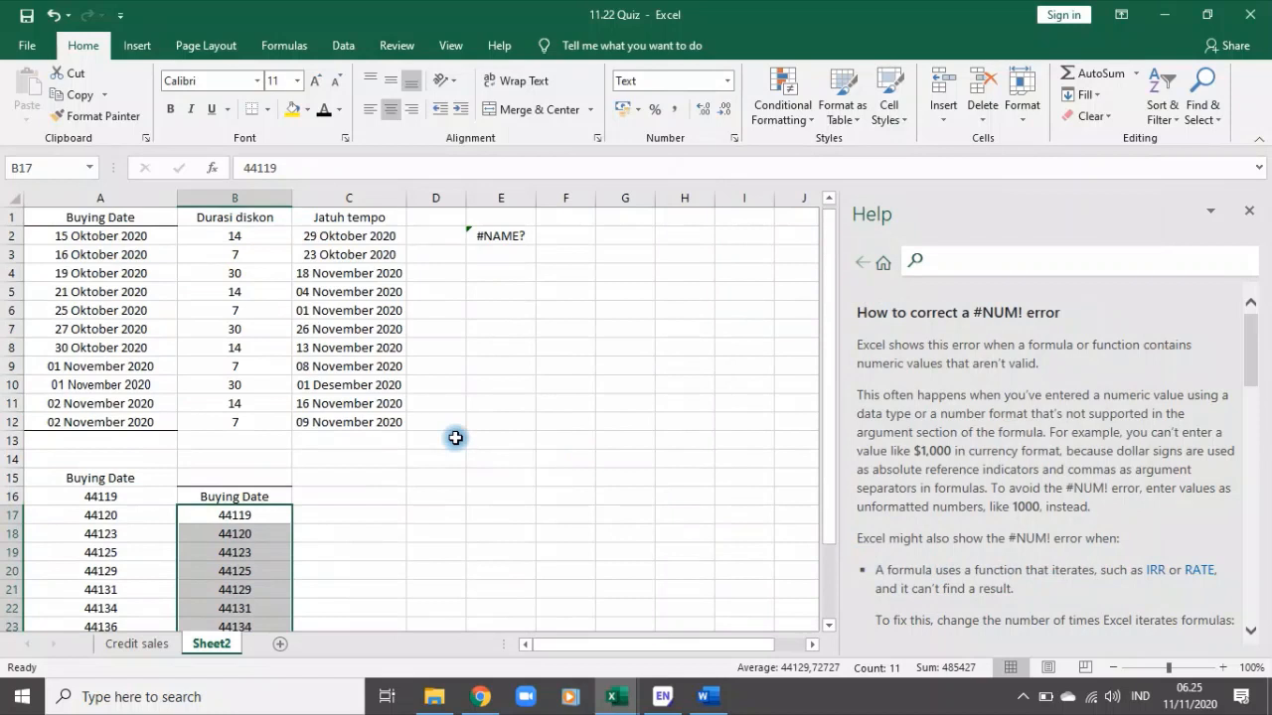
Step: Try the formula =DATEVALUE(B17) in C17 on the first text-formatted buying date
left_click(343, 509)
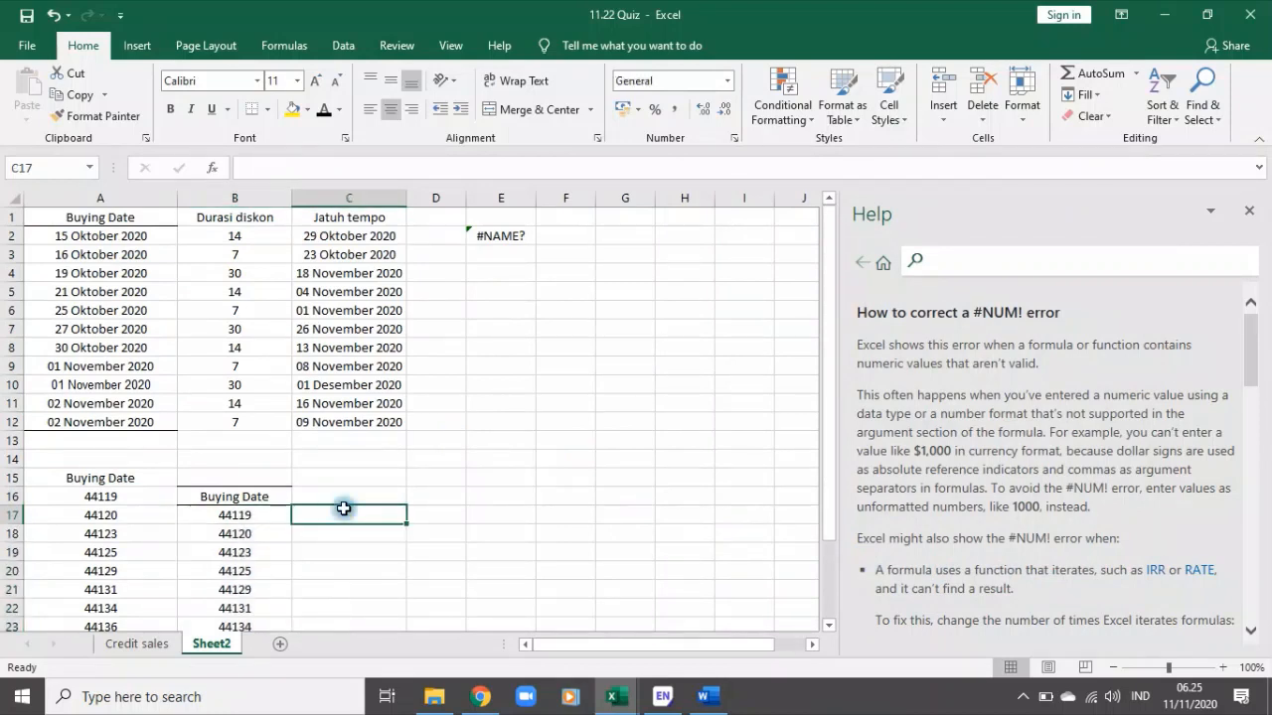
type("=da")
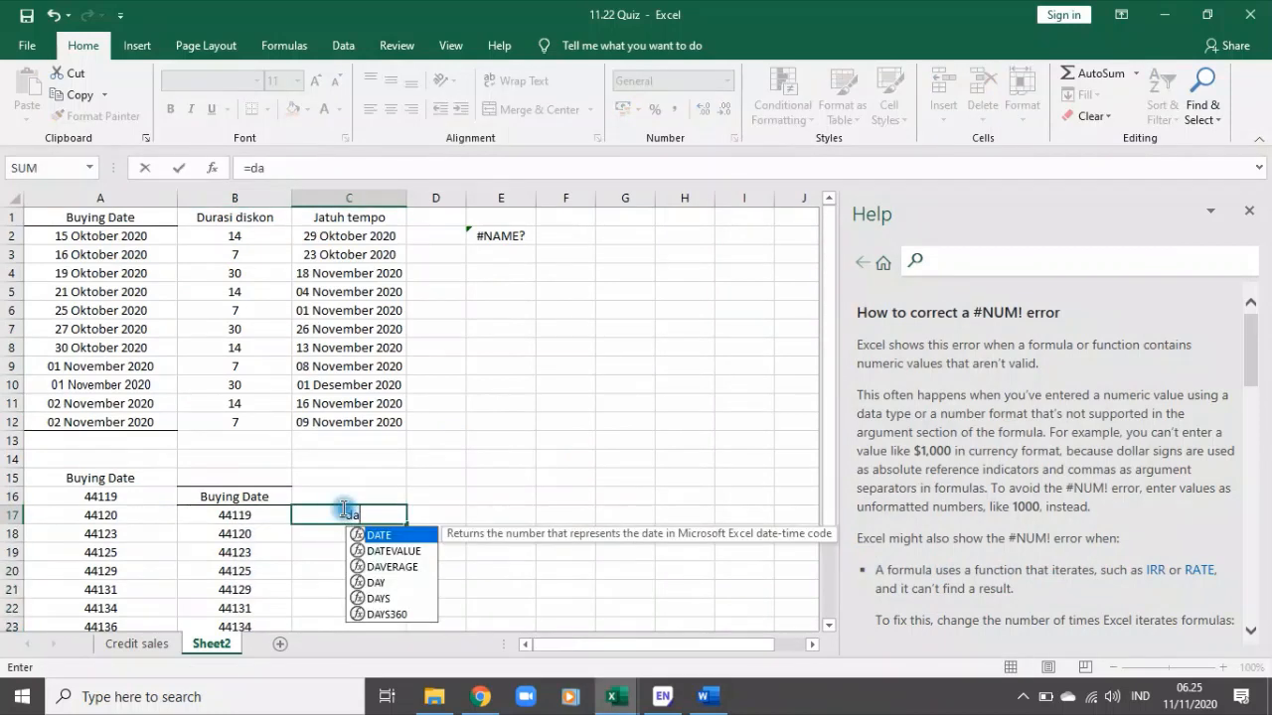
key("Down")
key("Tab")
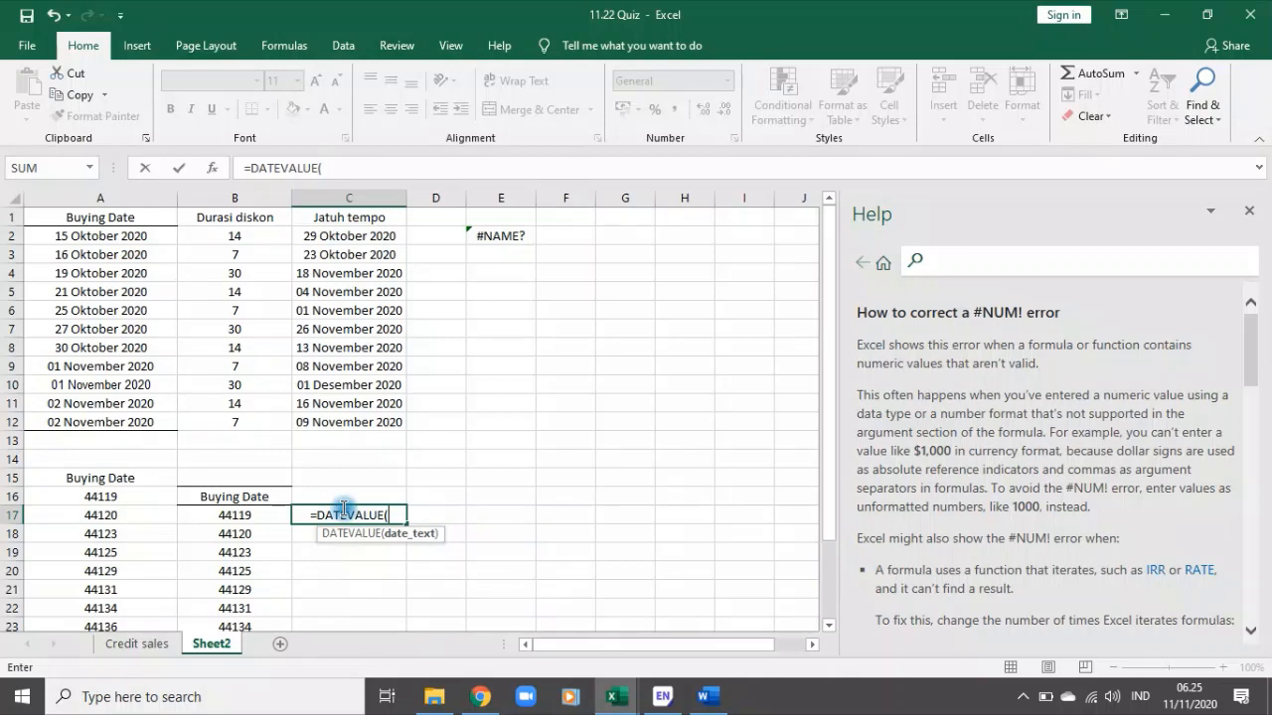
left_click(217, 509)
type(")")
key("Return")
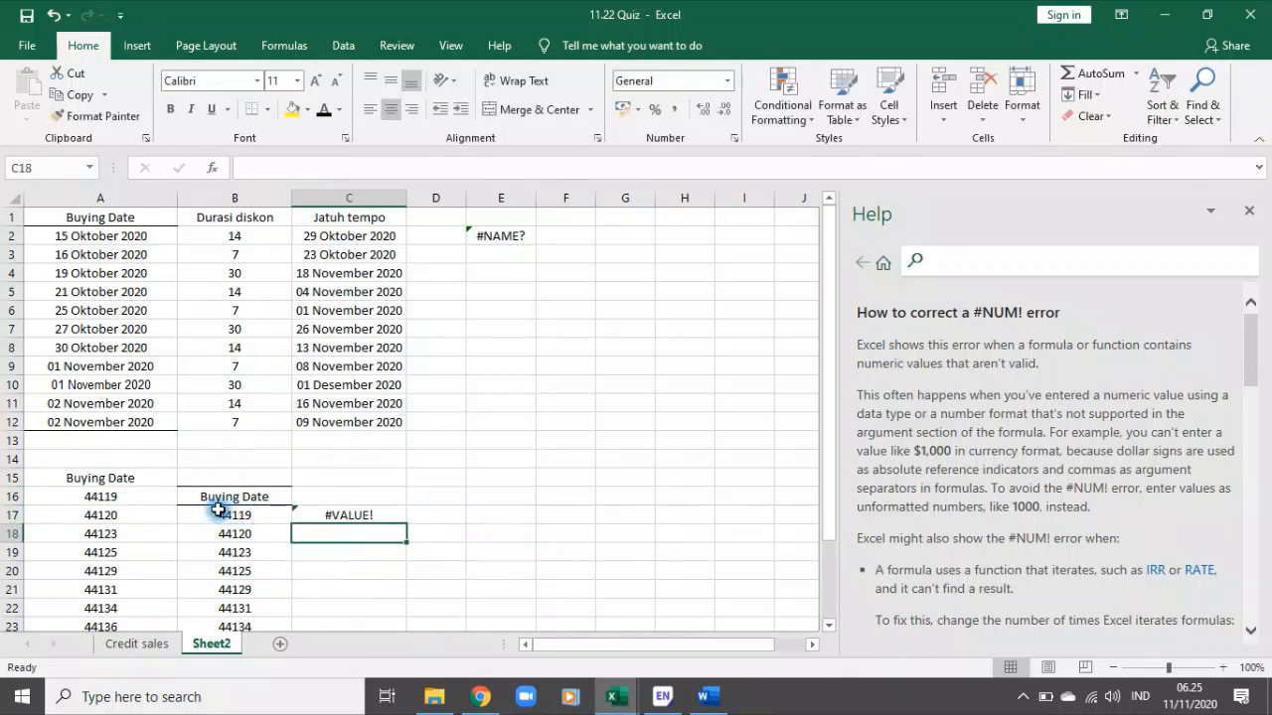
Step: Look up the help on the formula error in C17 and close the Help pane
key("Up")
left_click(274, 516)
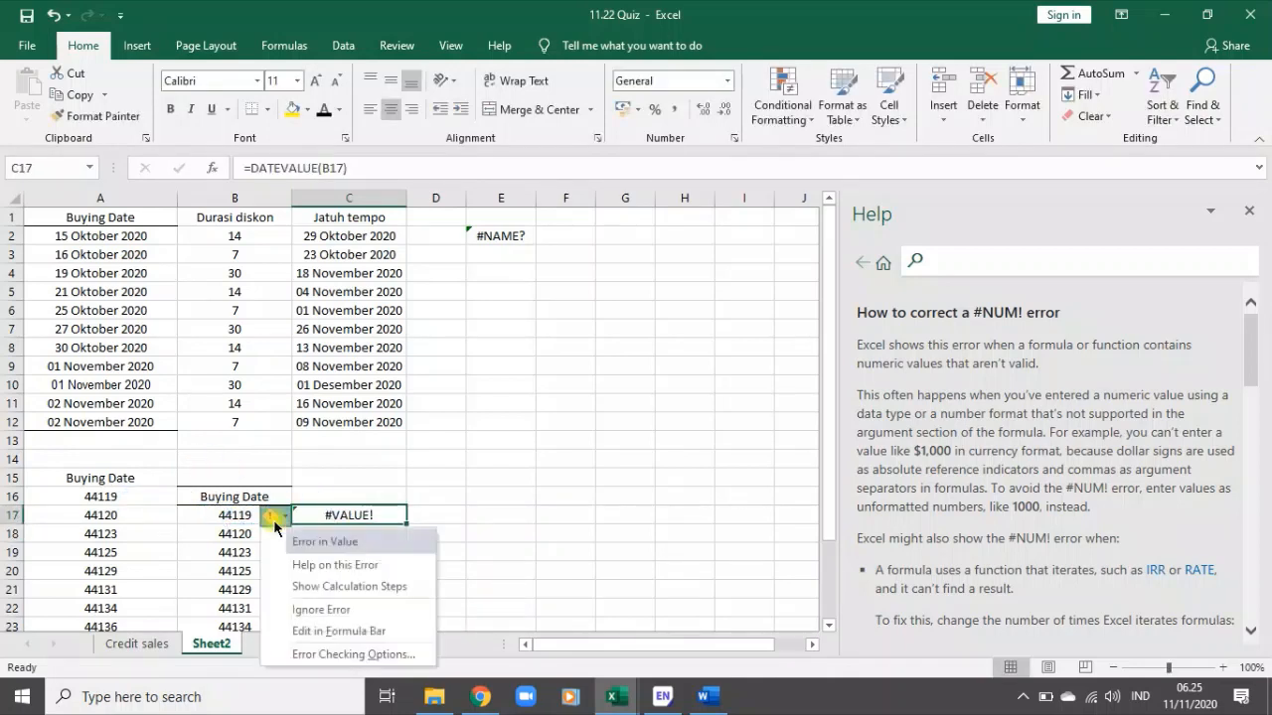
left_click(313, 564)
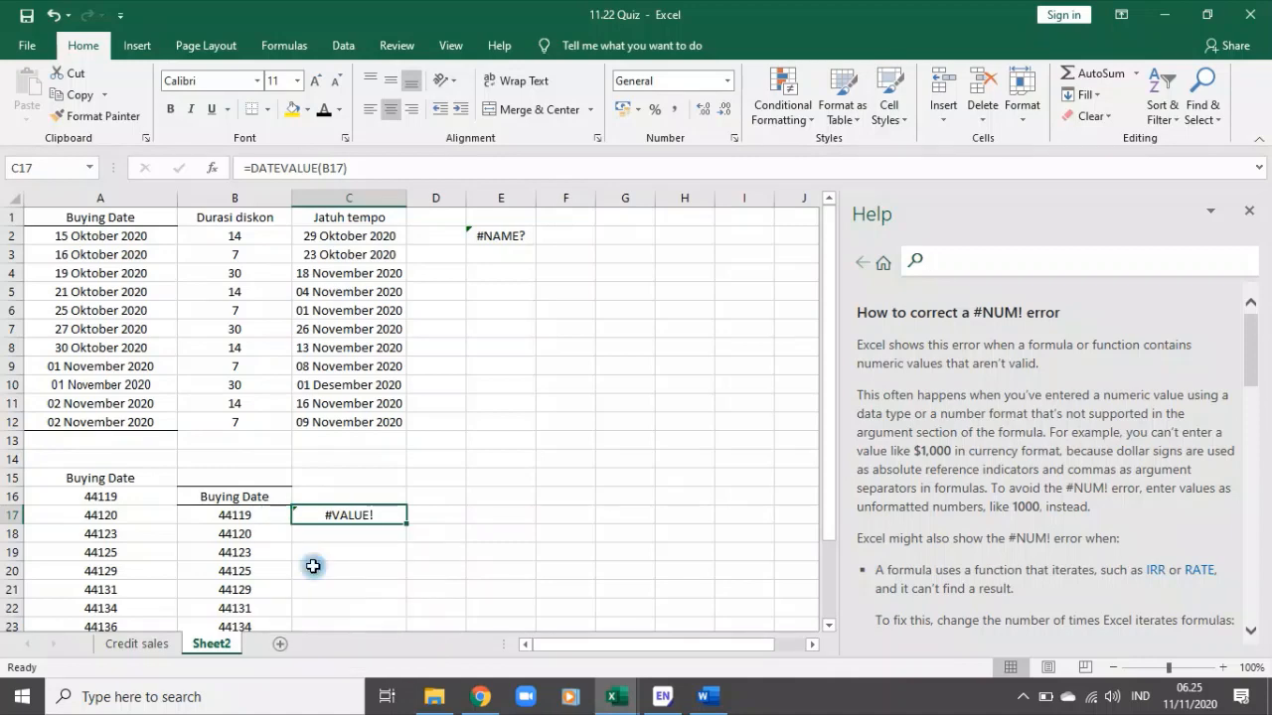
left_click(1250, 210)
Step: Clear the contents of the trial range A15:C27 and the DATEVALUE formula in E2
left_click(74, 478)
scroll(359, 567, "down", 1)
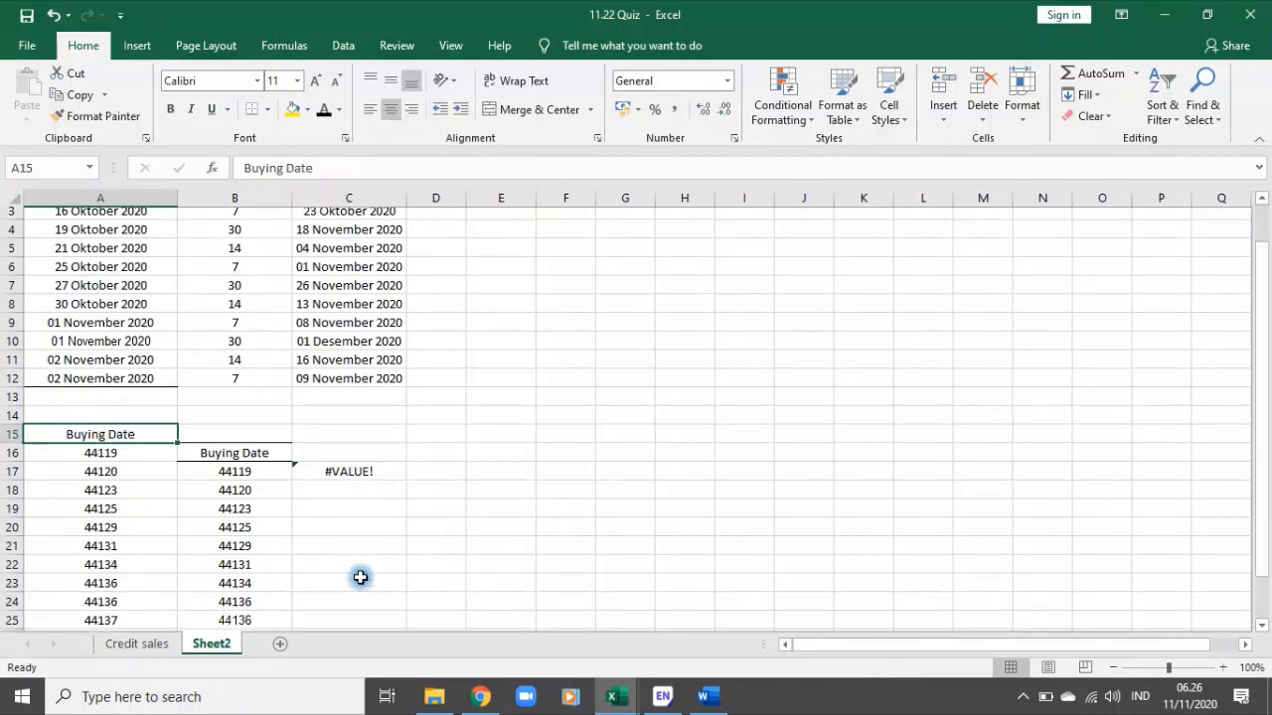
scroll(361, 577, "down", 2)
left_click(375, 514, "shift")
left_click(389, 536, "shift")
key("Delete")
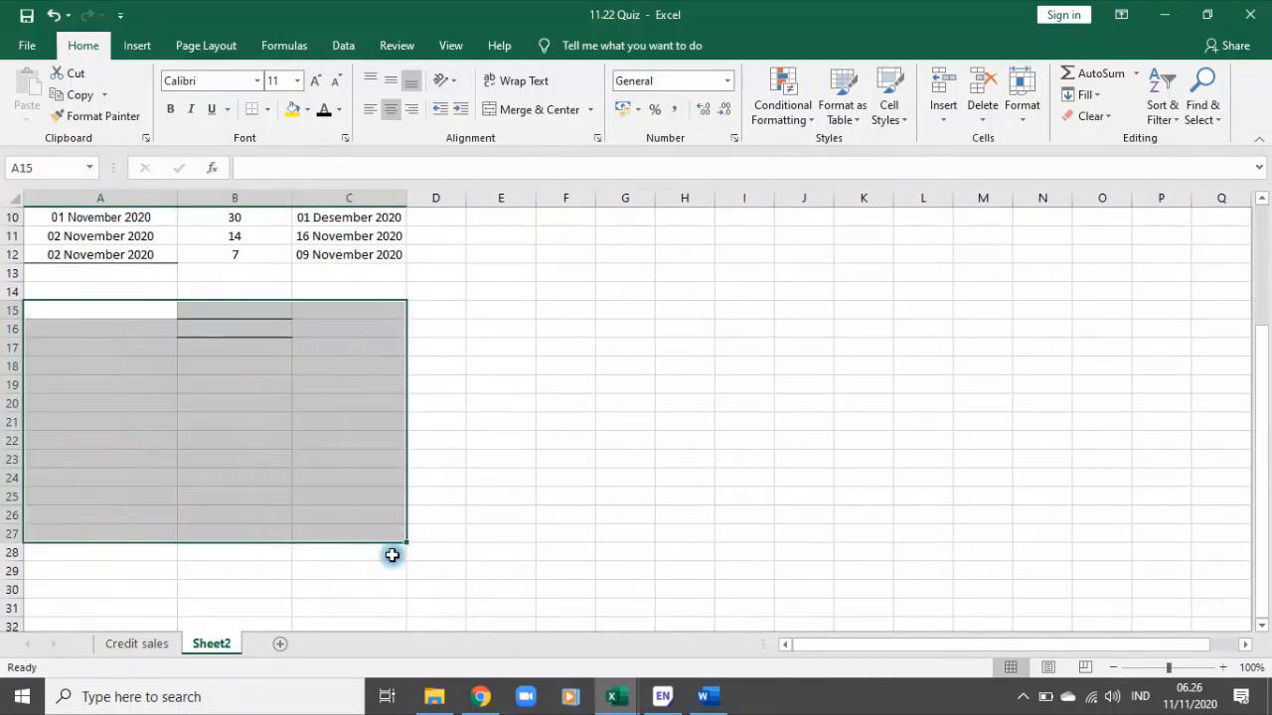
scroll(397, 542, "up", 3)
left_click(478, 235)
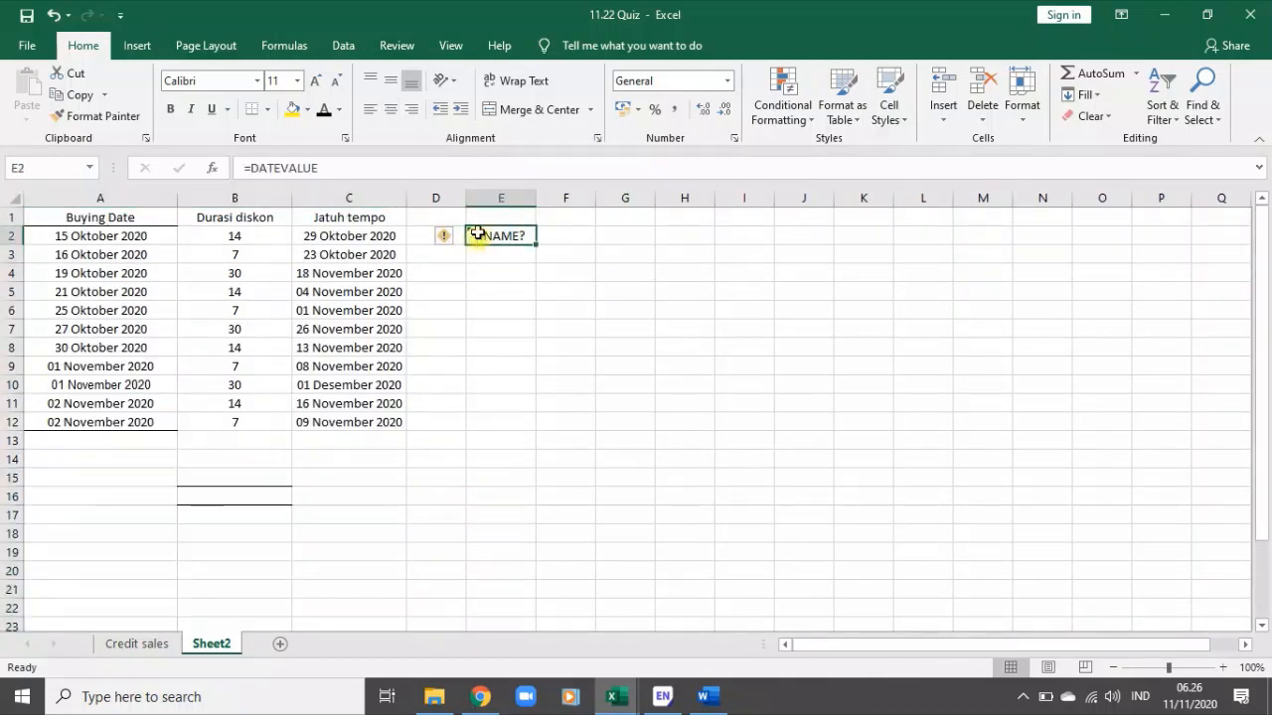
key("Delete")
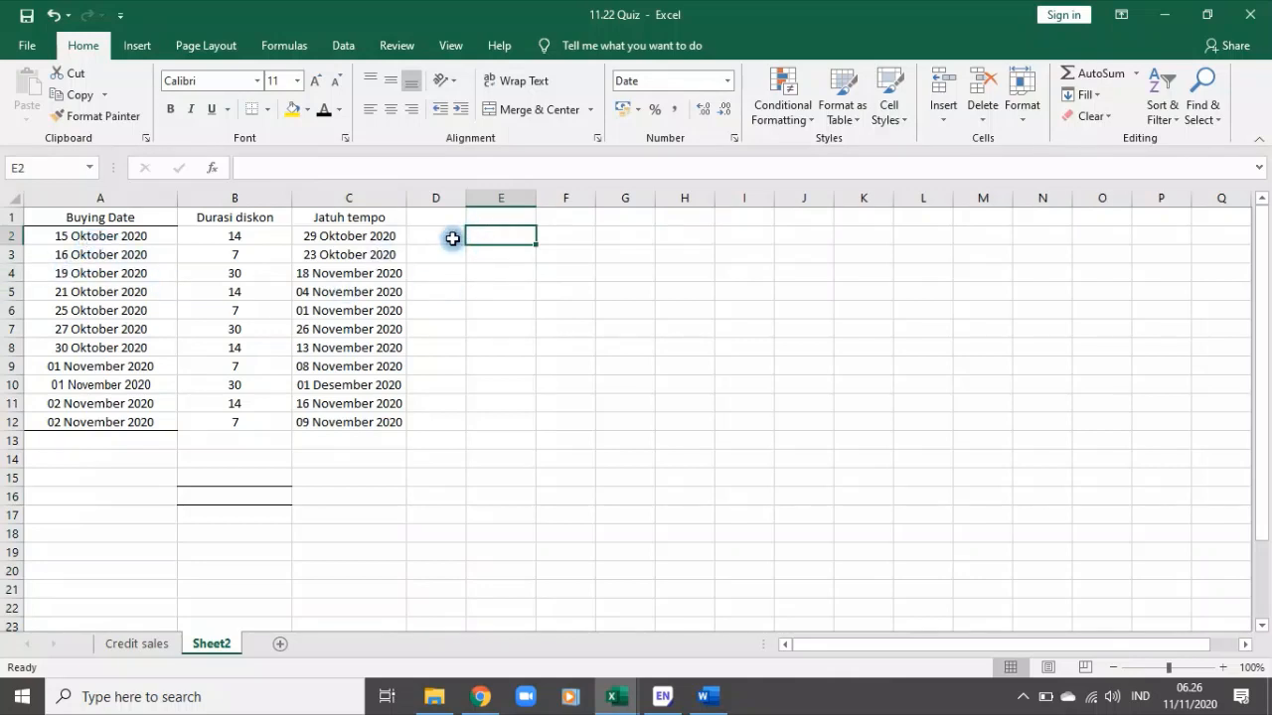
Step: Try the formula =MONTH(B3) in E2 and look through the number formats available for it
type("=")
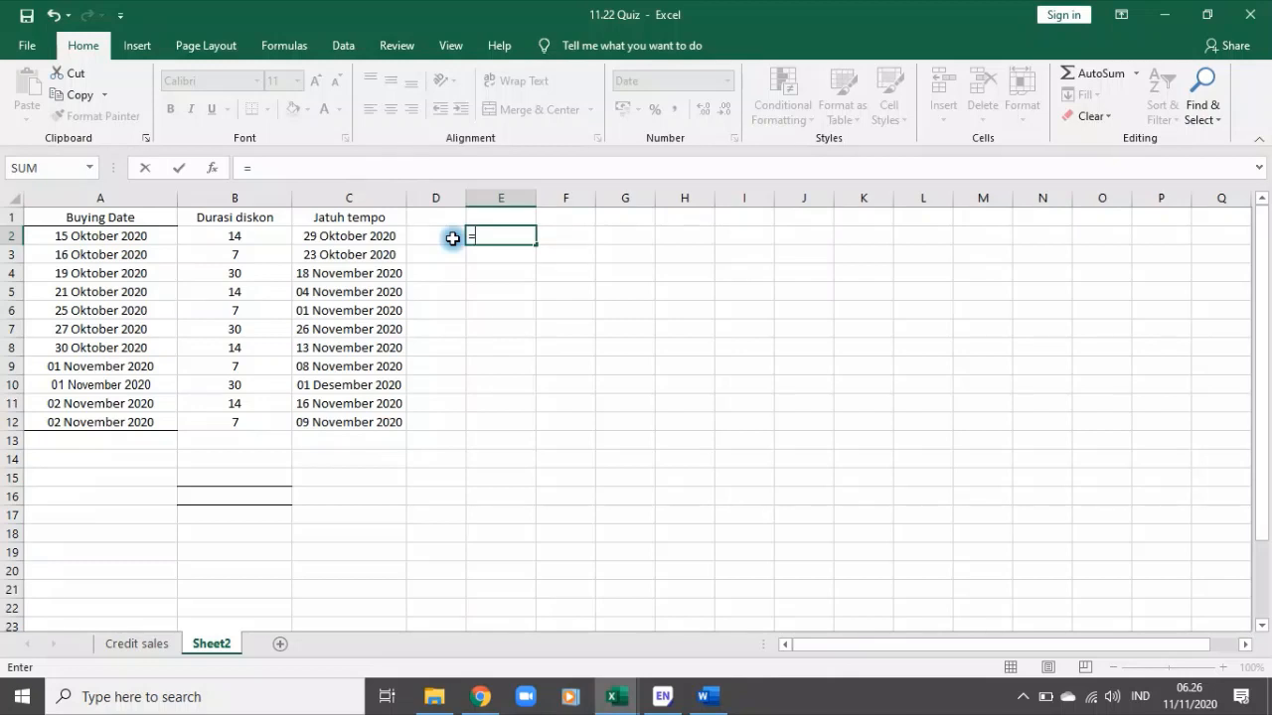
type("mo")
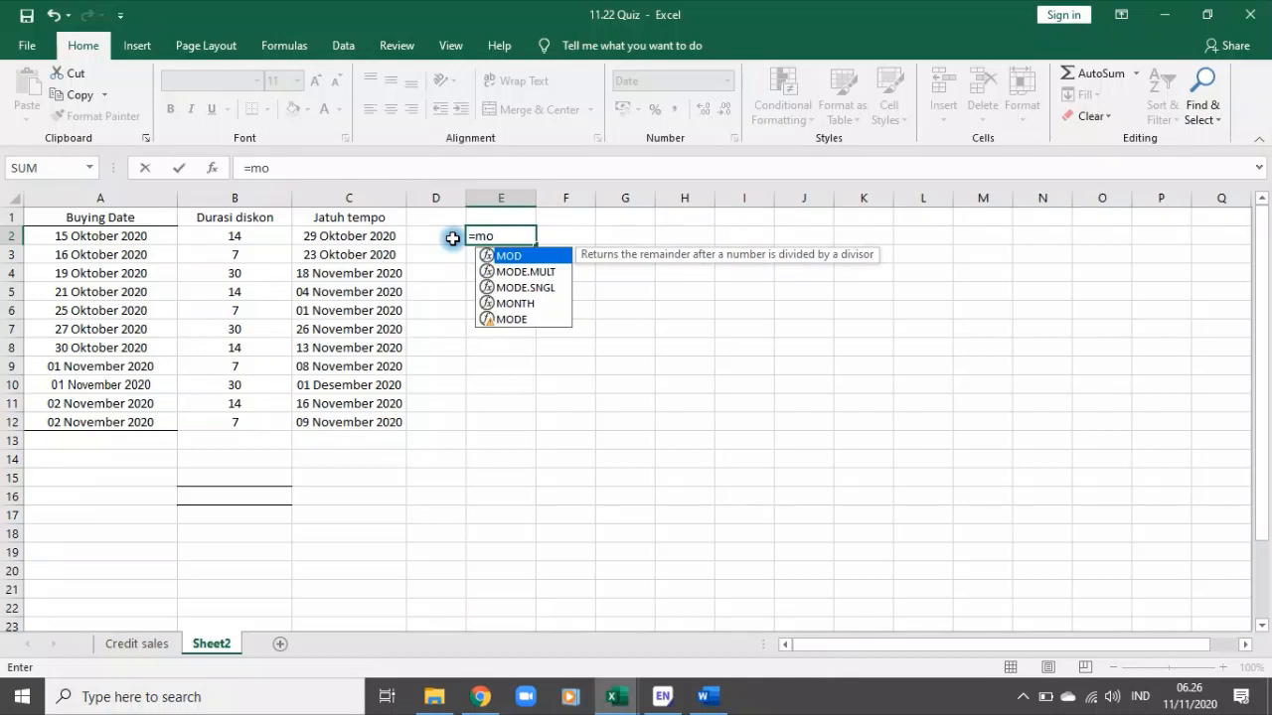
left_click(494, 303)
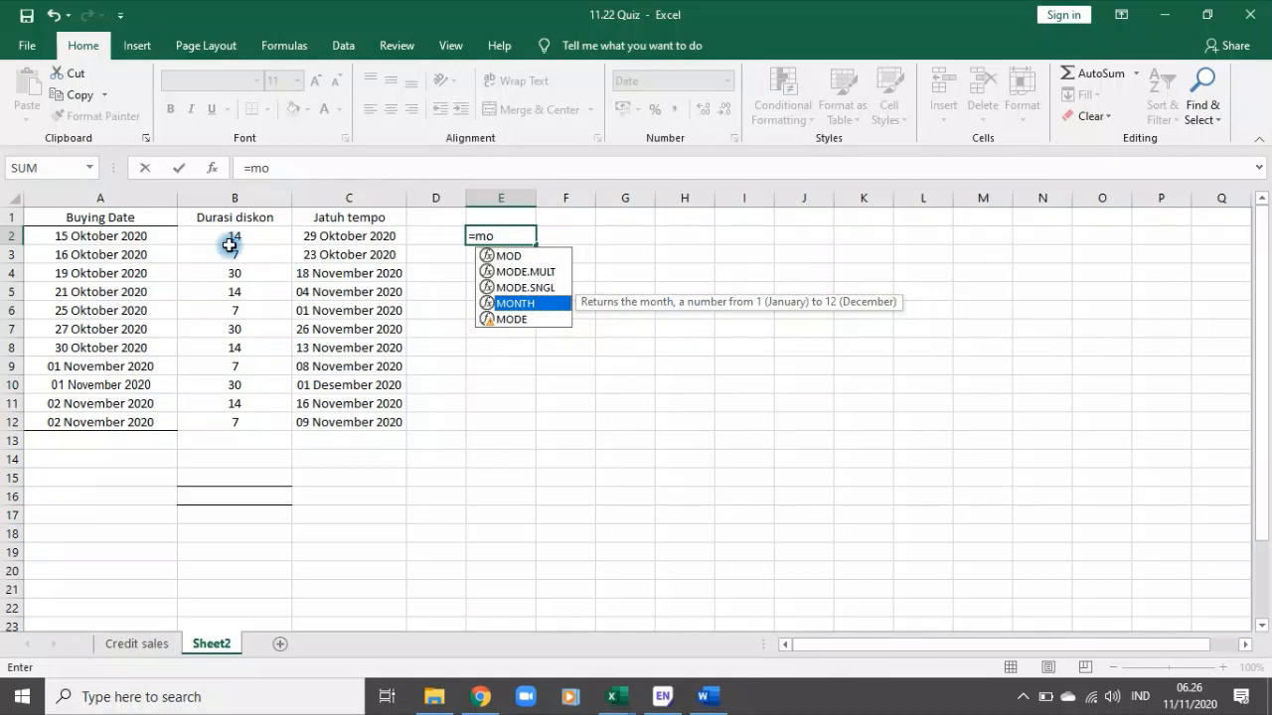
double_click(507, 303)
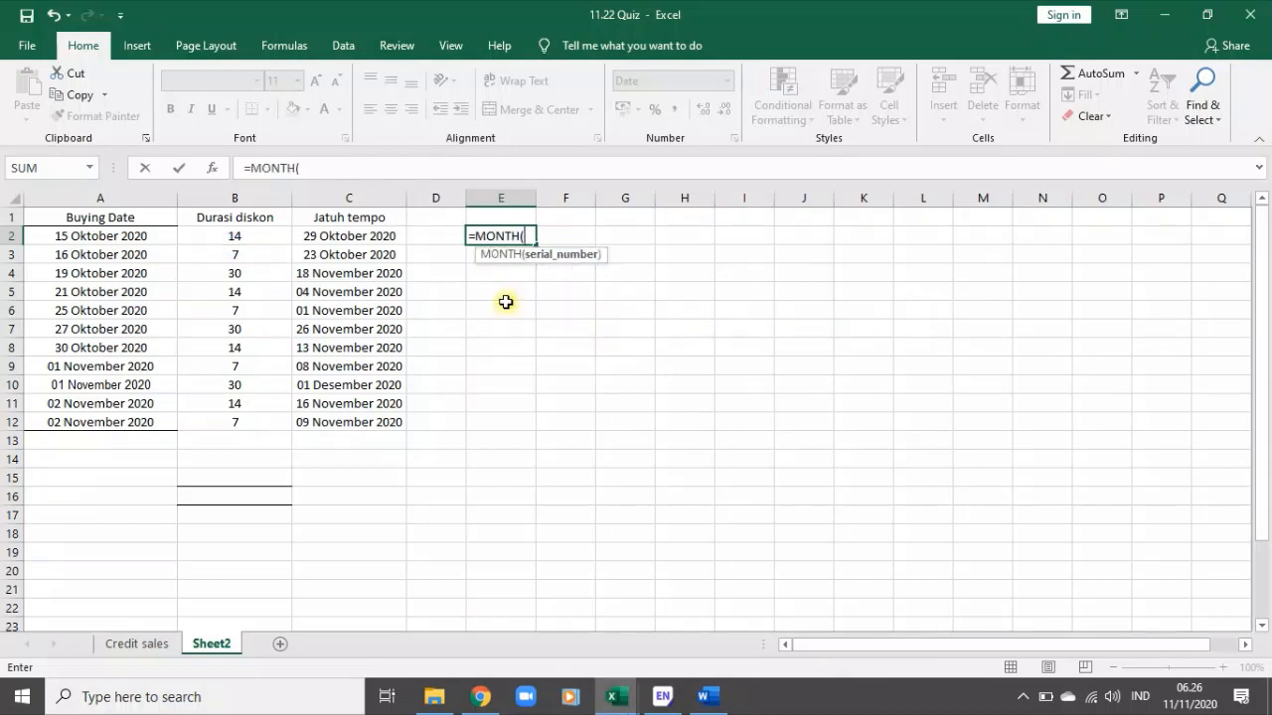
left_click(206, 260)
key("Return")
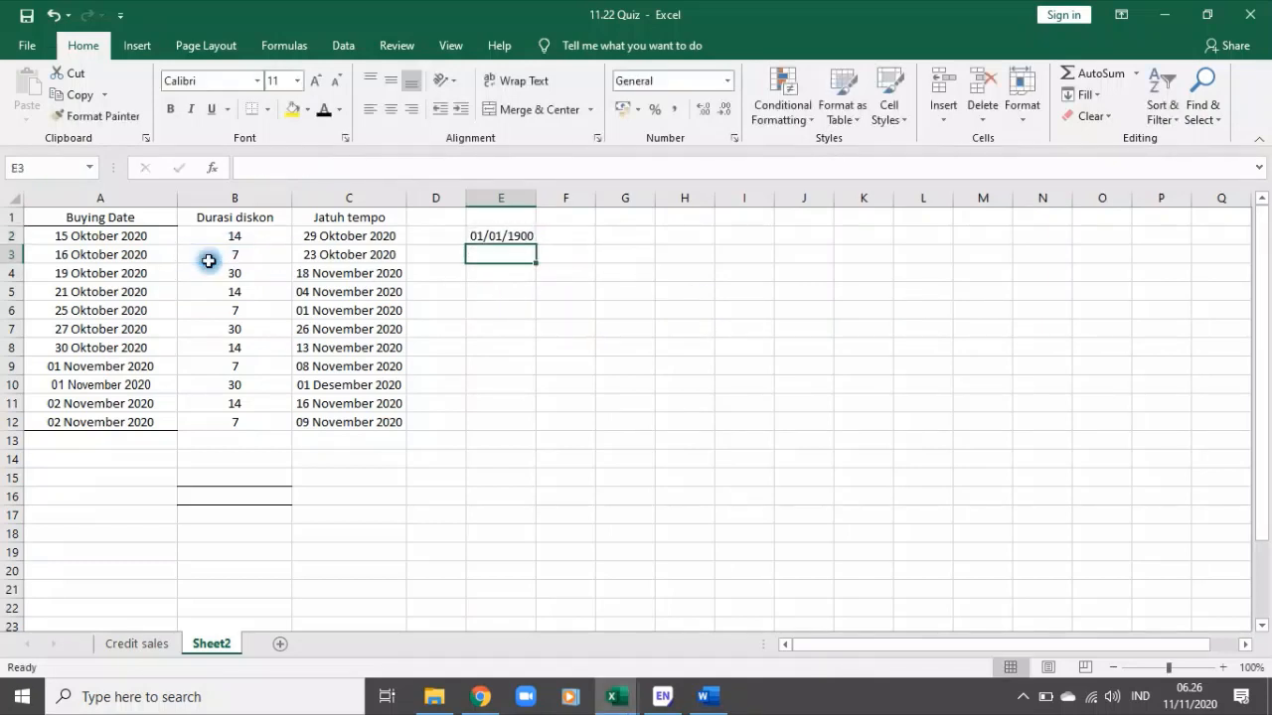
left_click(500, 236)
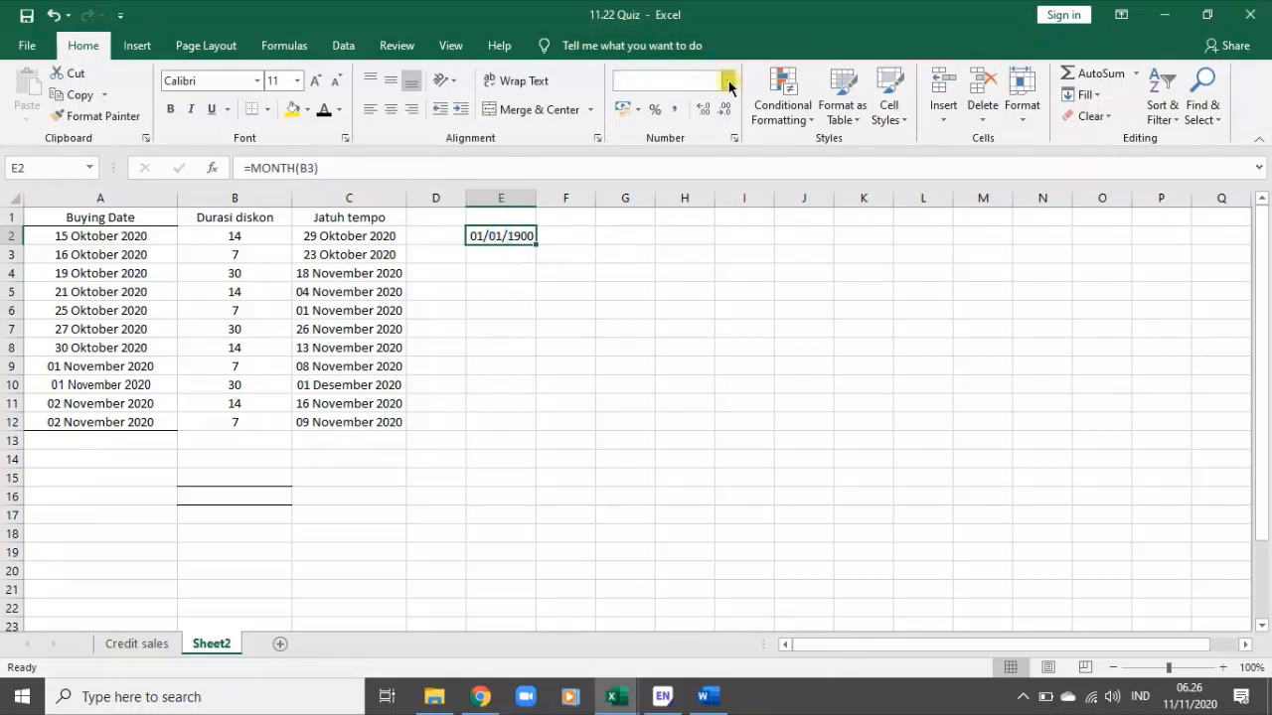
left_click(728, 81)
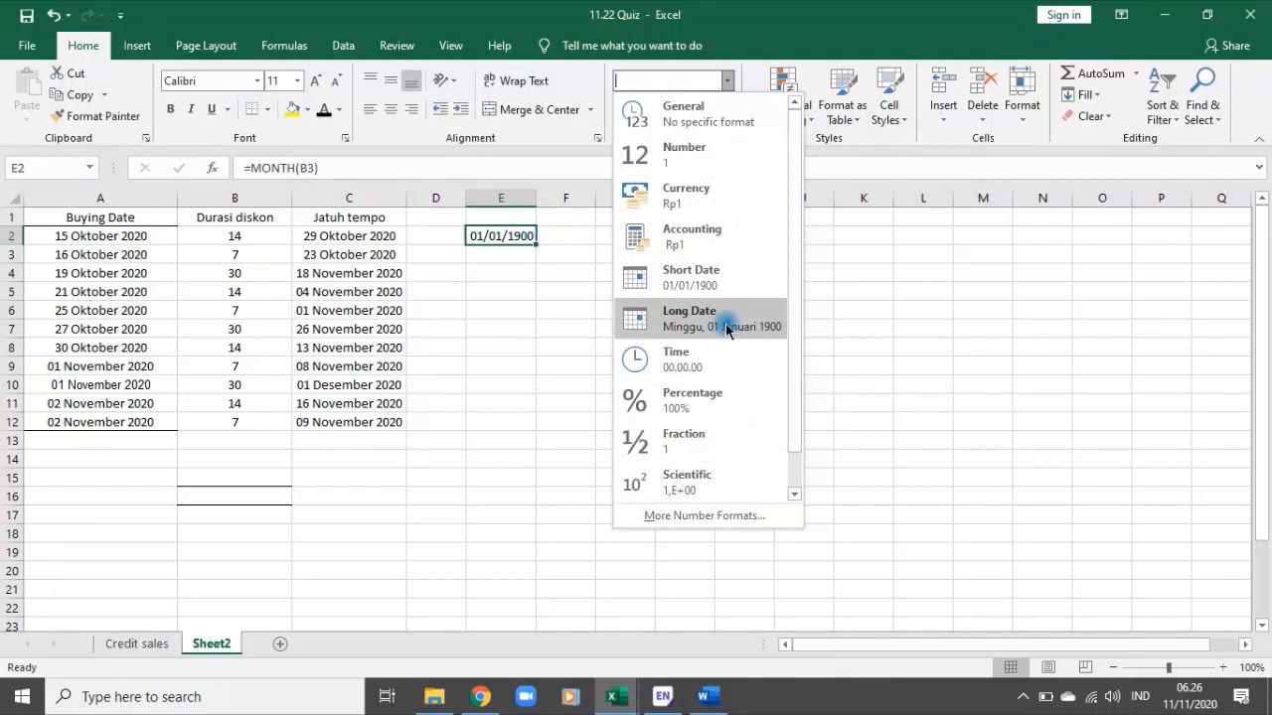
left_click(468, 331)
Step: Try B2 as the argument of the MONTH formula in E2, and clear the cell
left_click(363, 162)
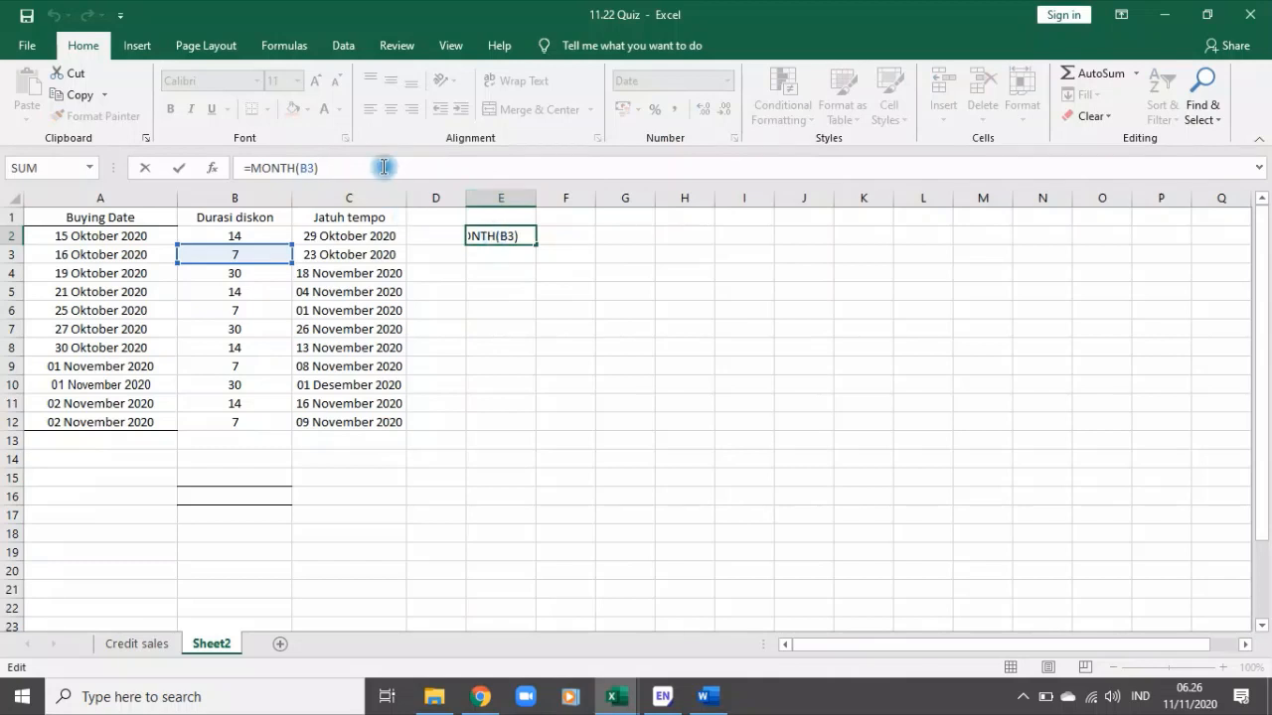
key("BackSpace")
key("BackSpace")
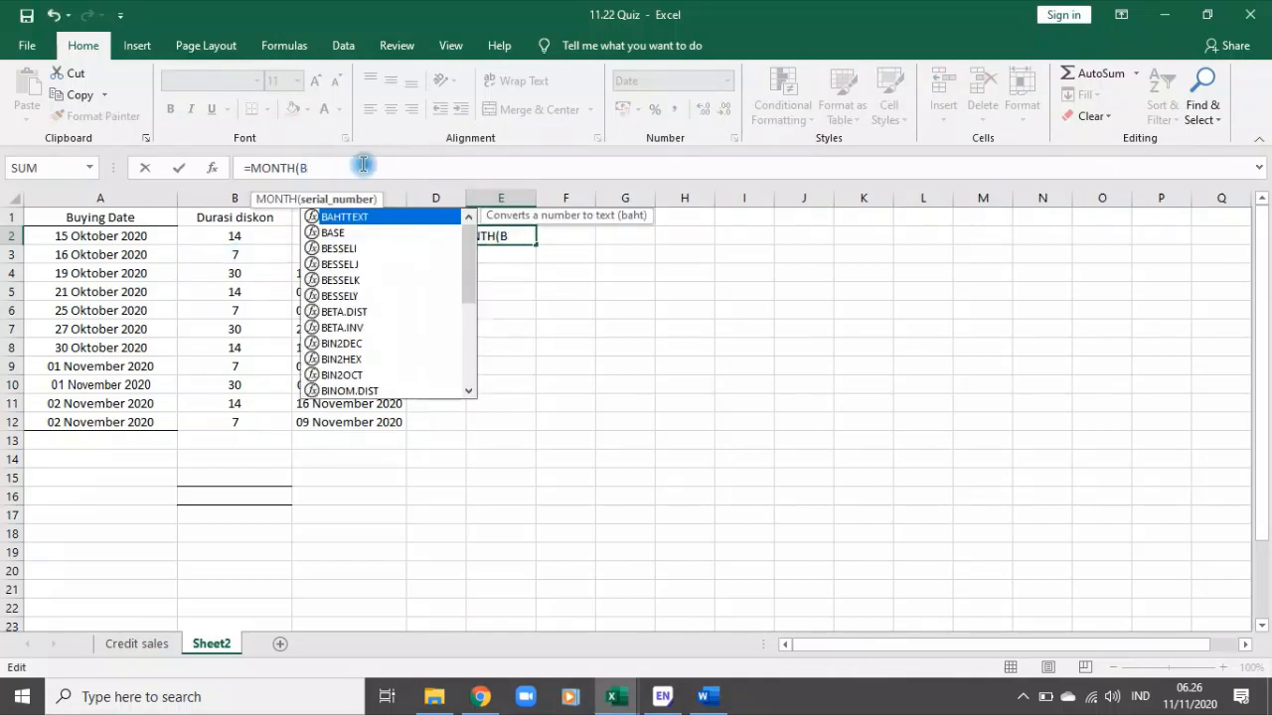
left_click(228, 237)
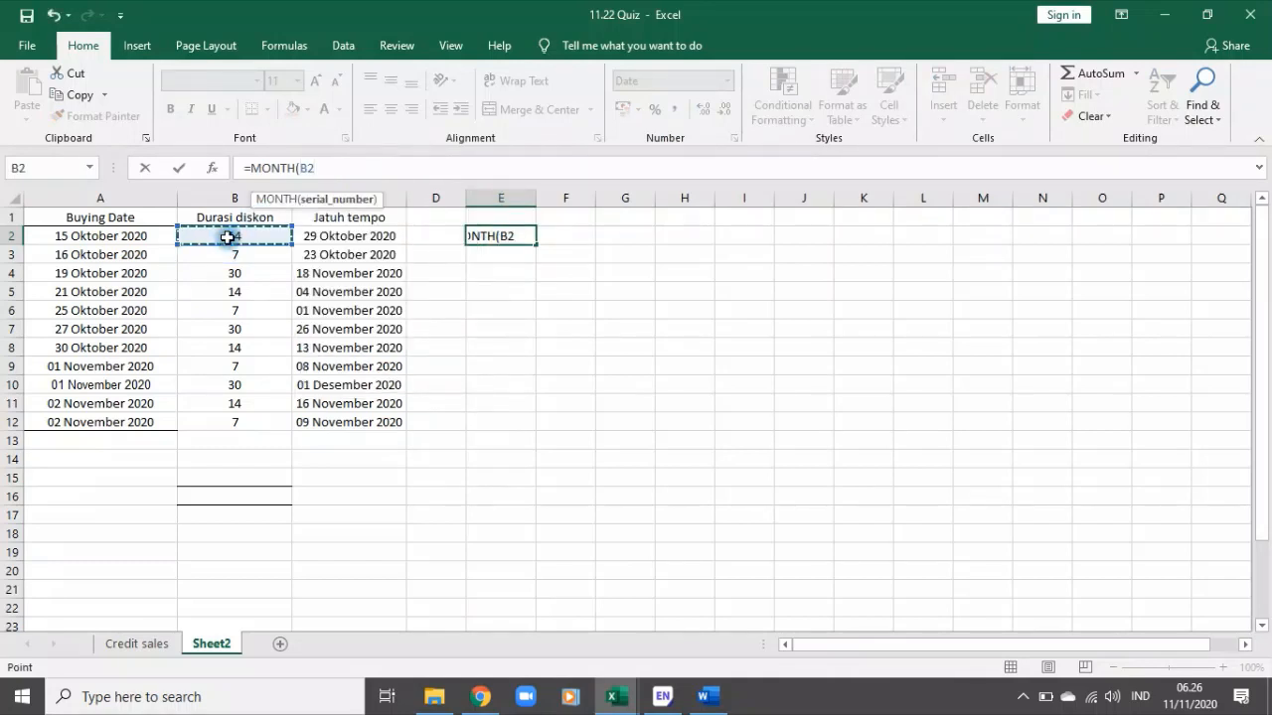
key("Return")
left_click(511, 223)
left_click(520, 233)
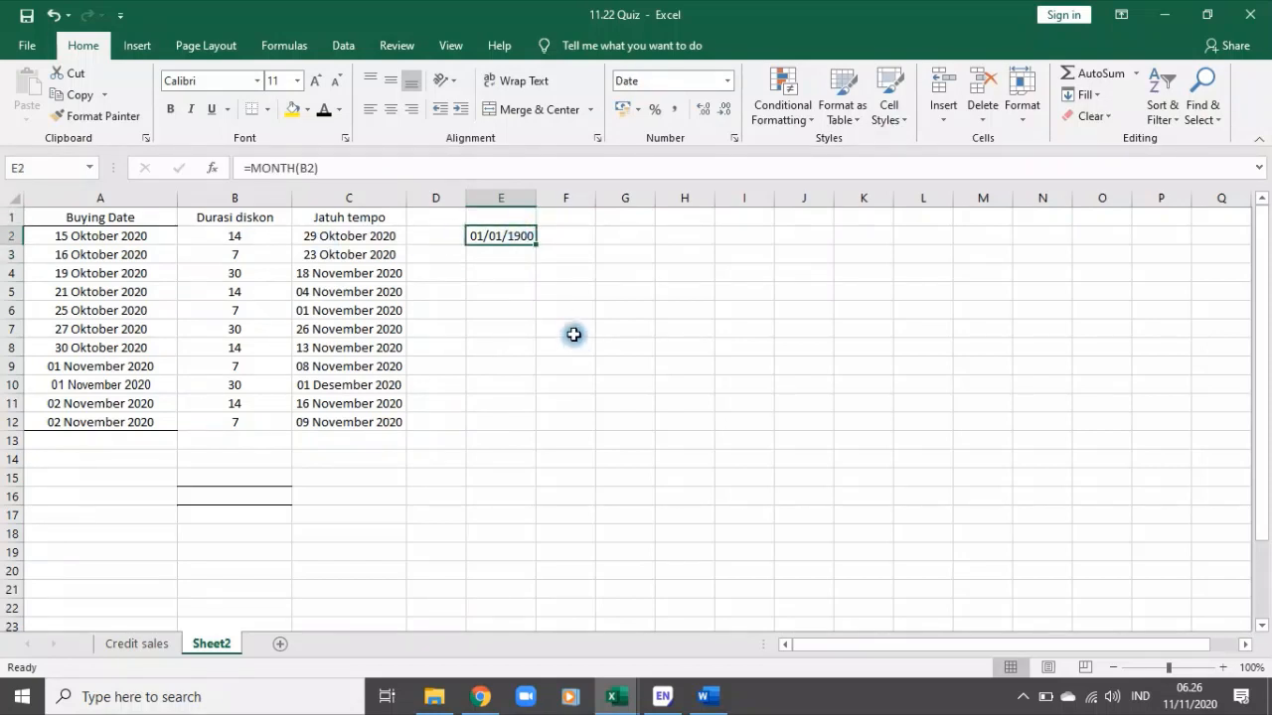
key("Delete")
left_click(552, 298)
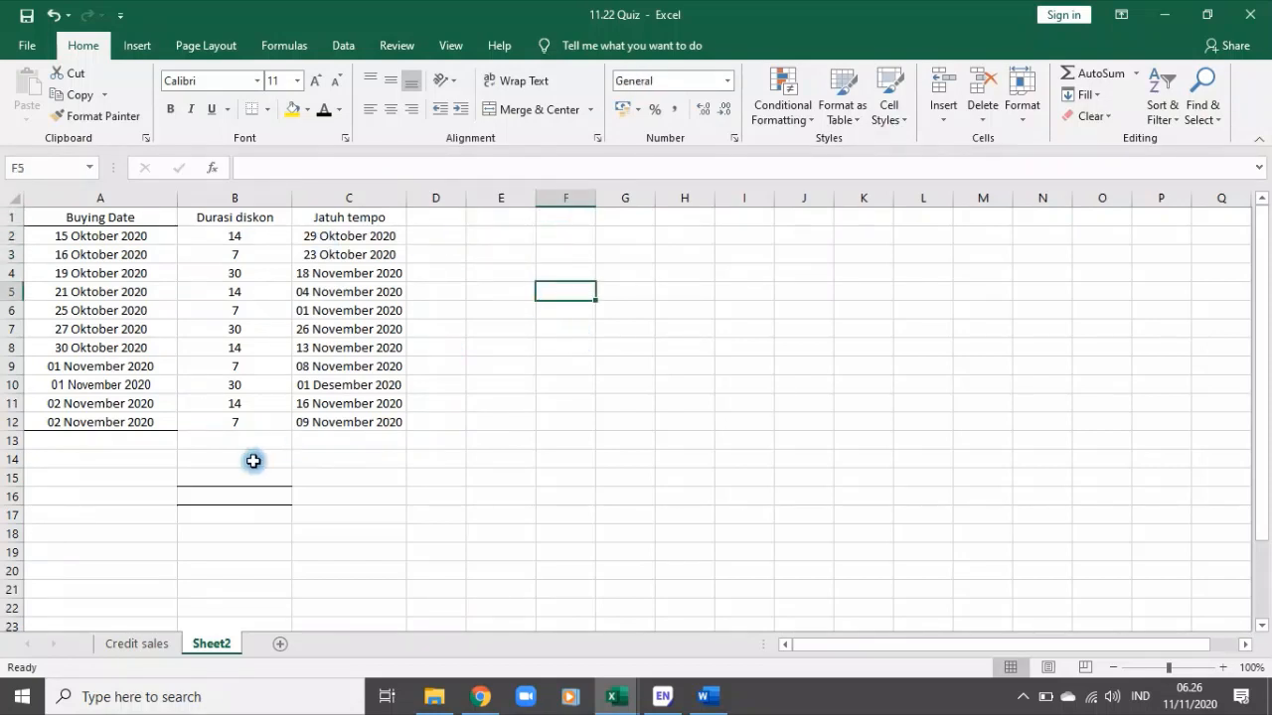
Step: Enter the formula =YEAR(A2) in E2 to extract the year of the first buying date
left_click(494, 235)
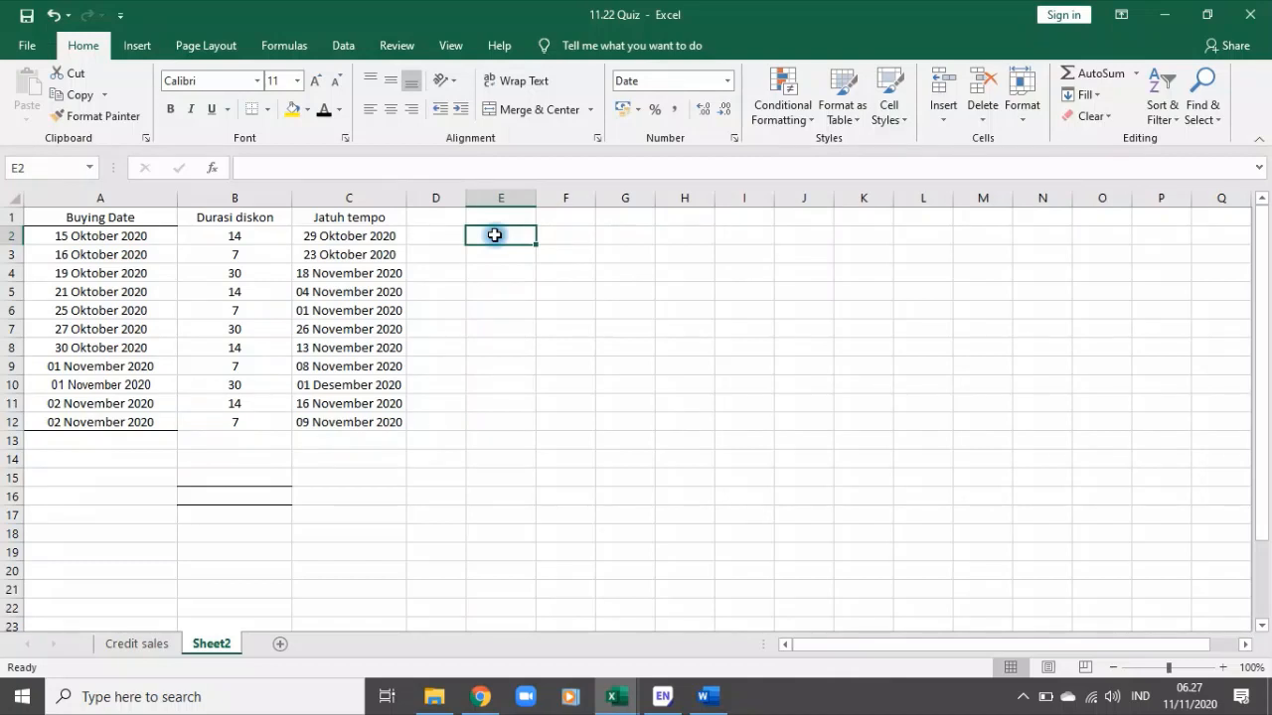
type("=")
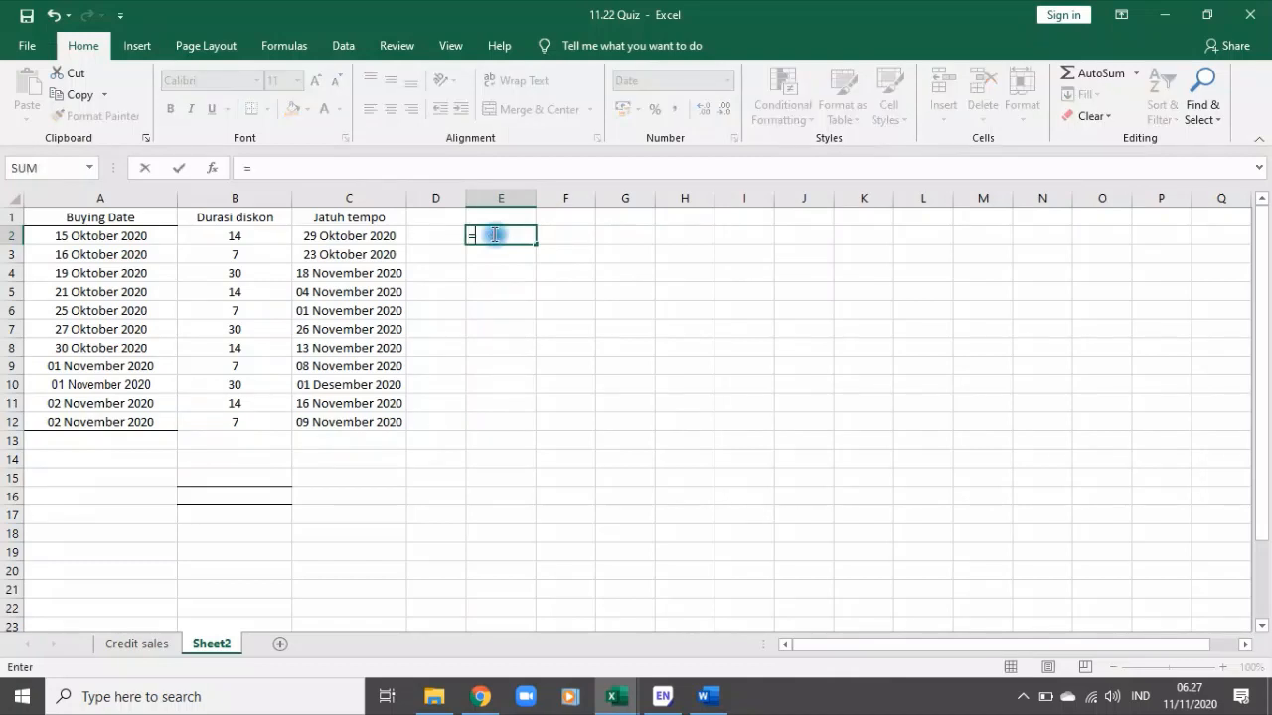
type("yea")
key("Tab")
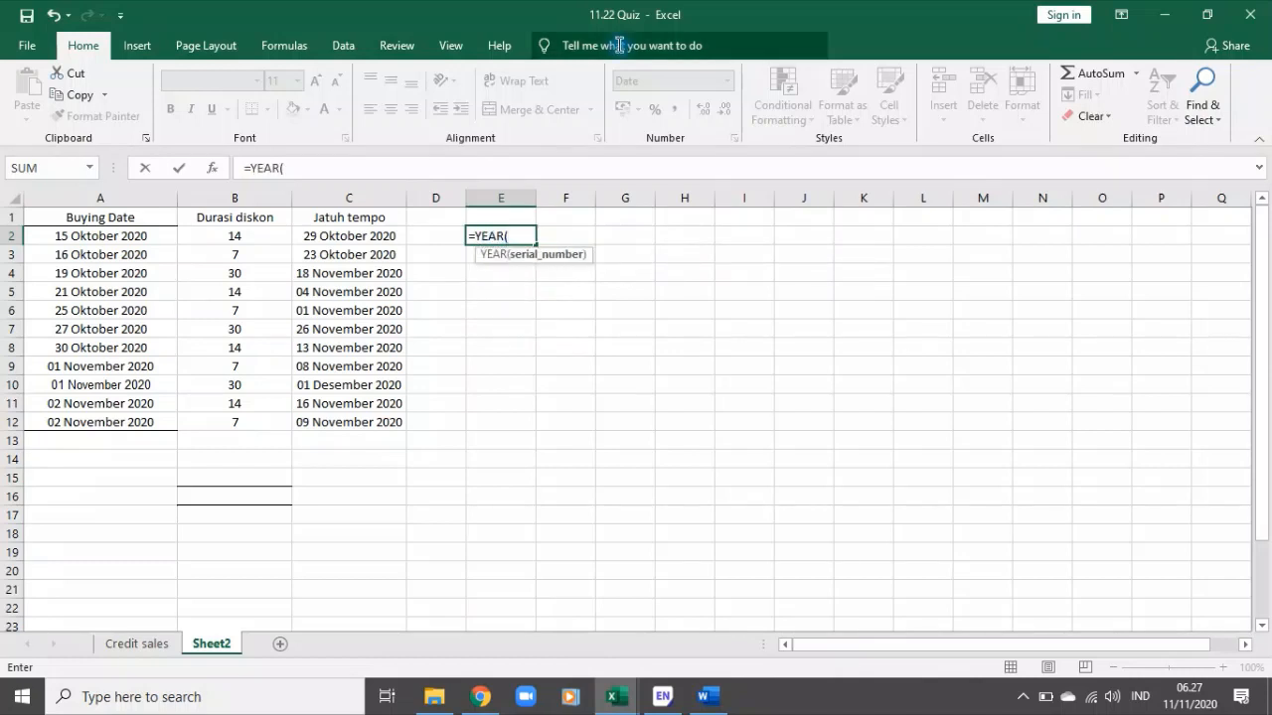
left_click(136, 236)
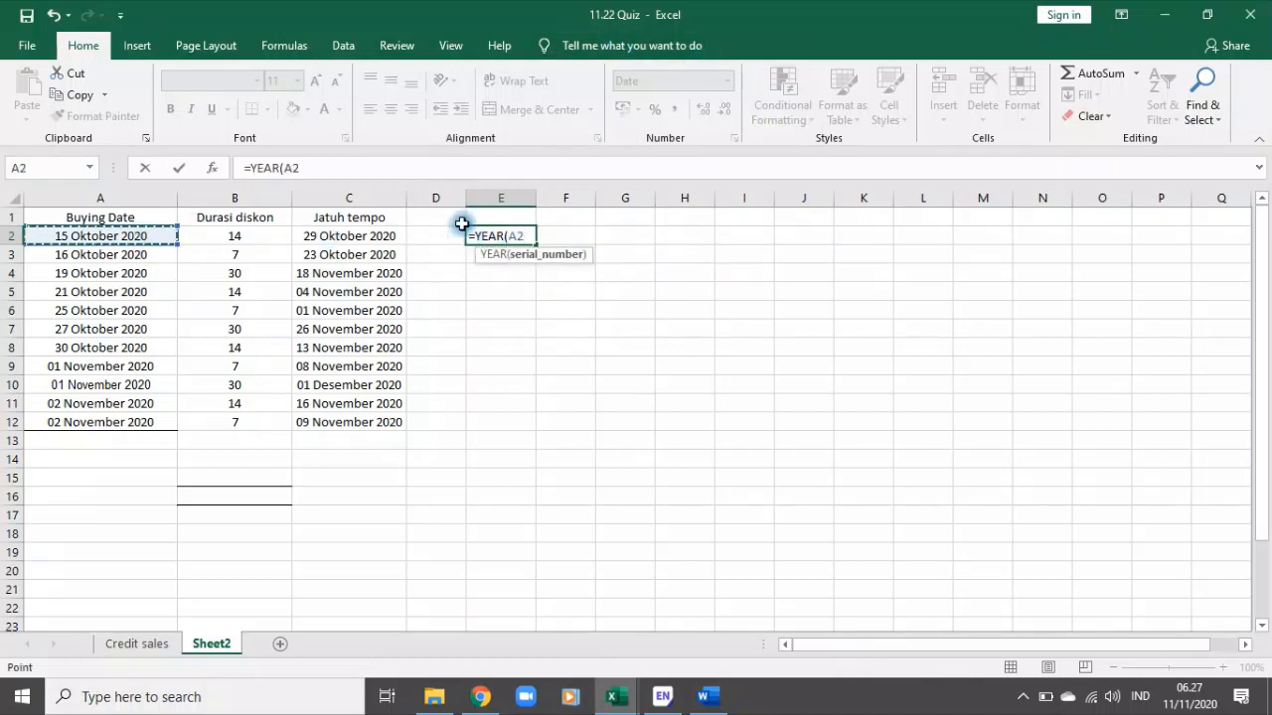
type(")")
key("Return")
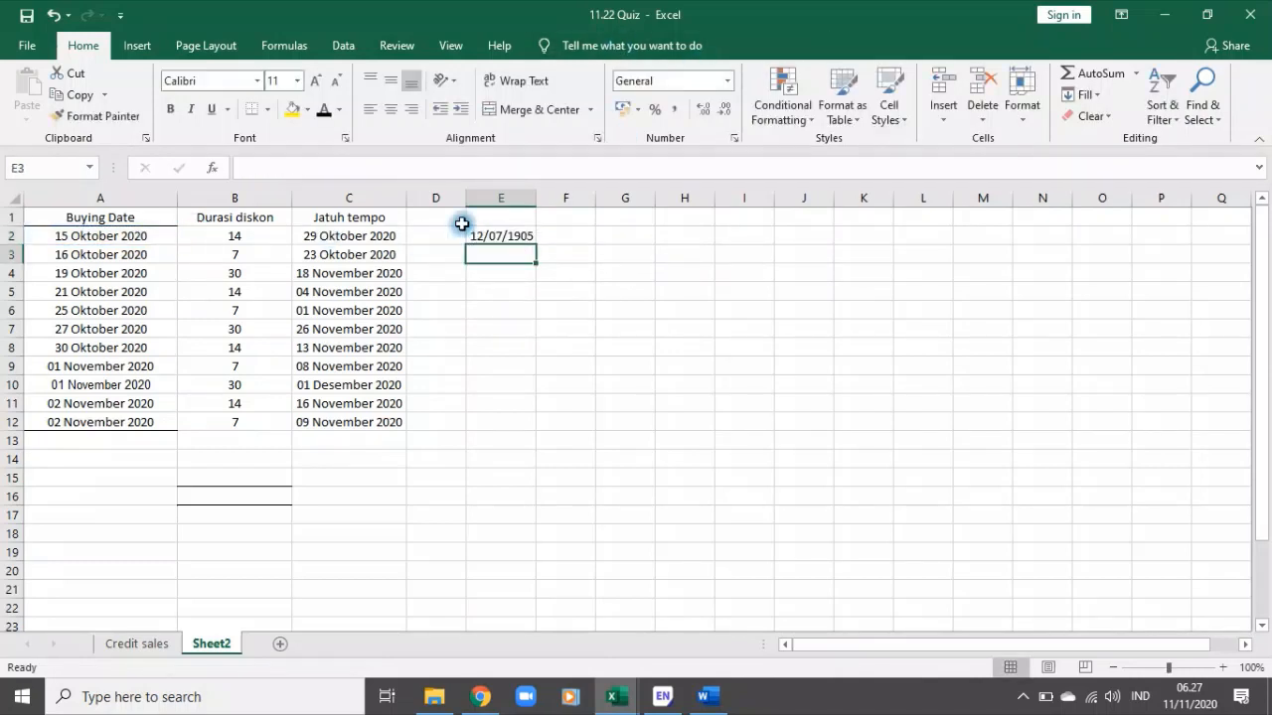
Step: Format E2 as Number and fill its YEAR formula down to E12
left_click(464, 228)
left_click(726, 81)
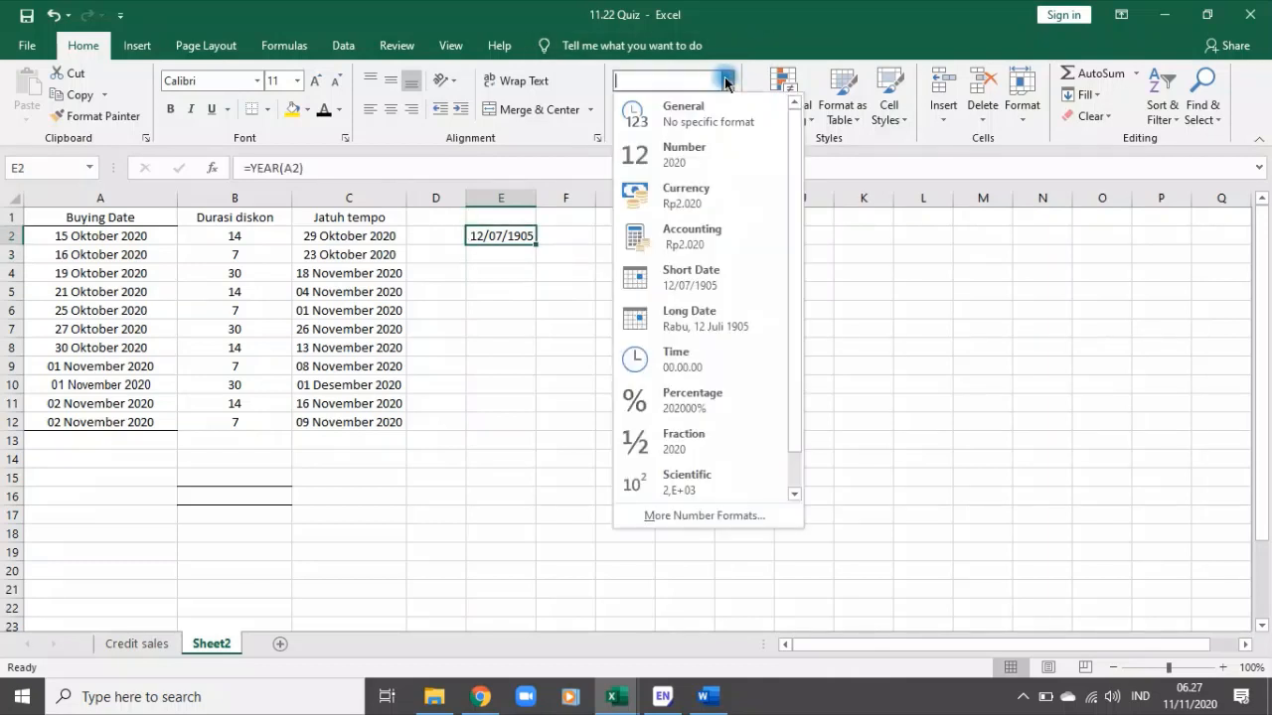
left_click(716, 156)
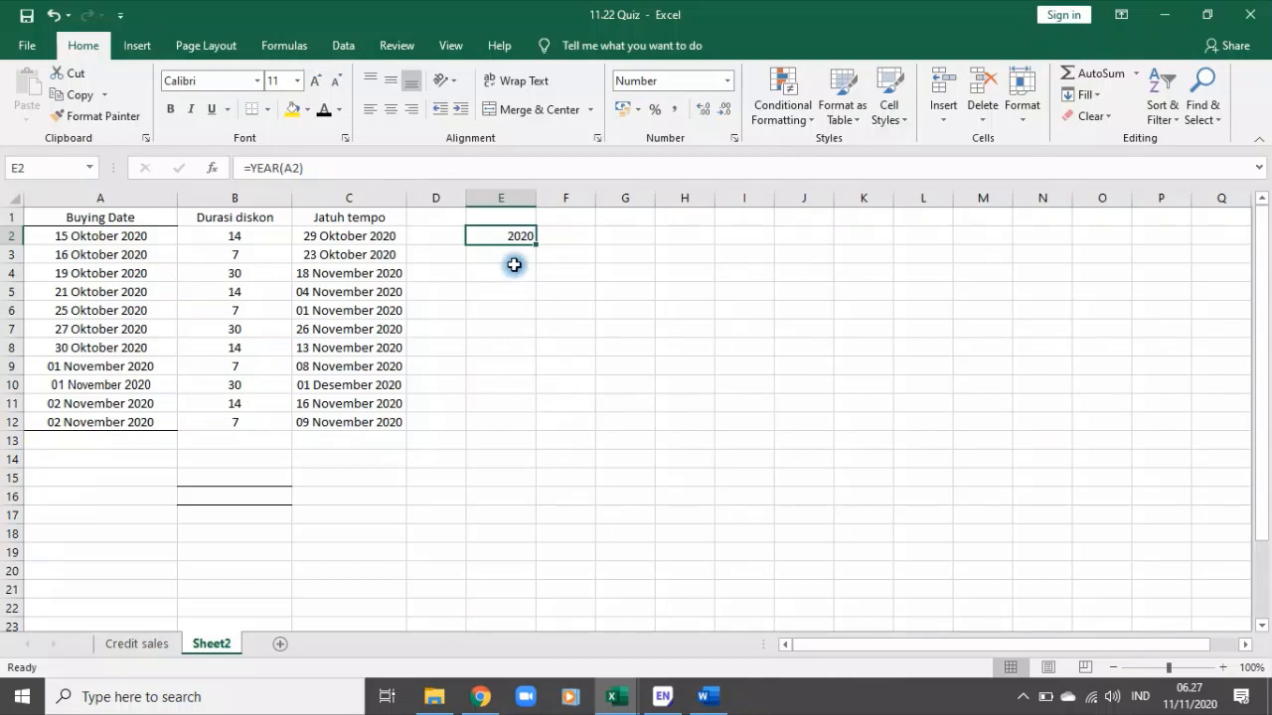
left_click_drag(535, 243, 537, 429)
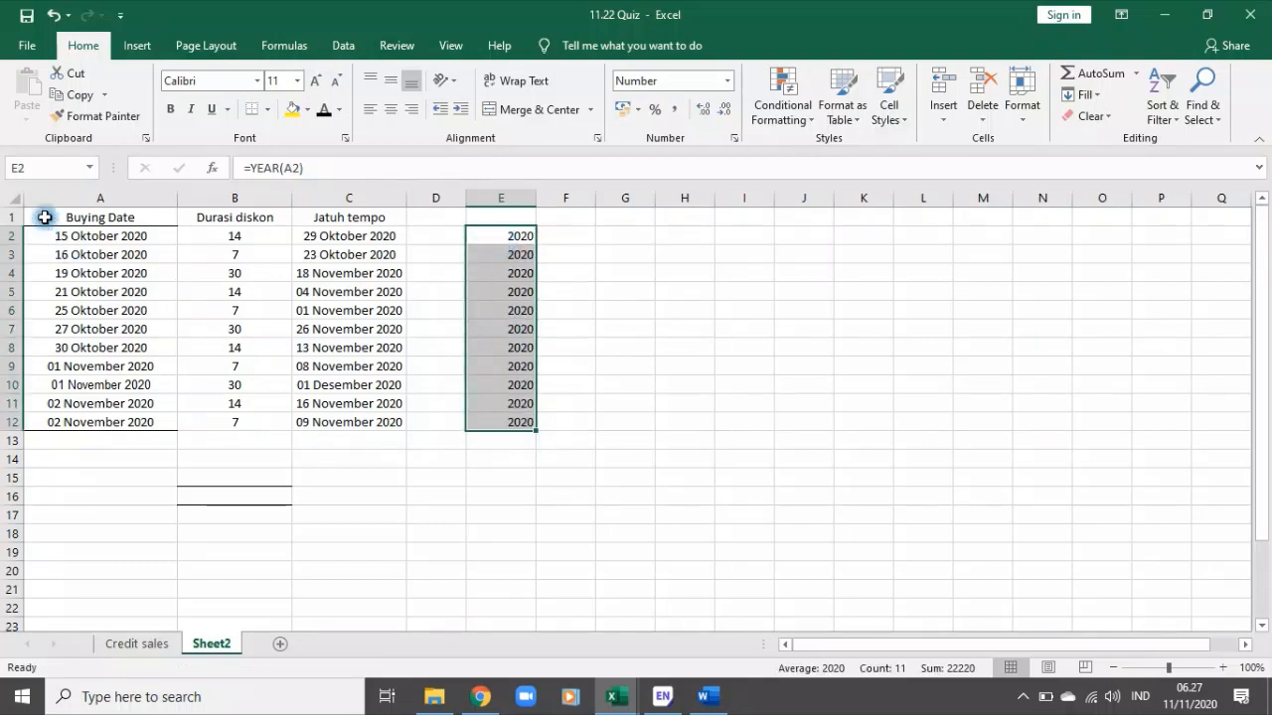
left_click_drag(43, 213, 90, 404)
left_click(509, 236)
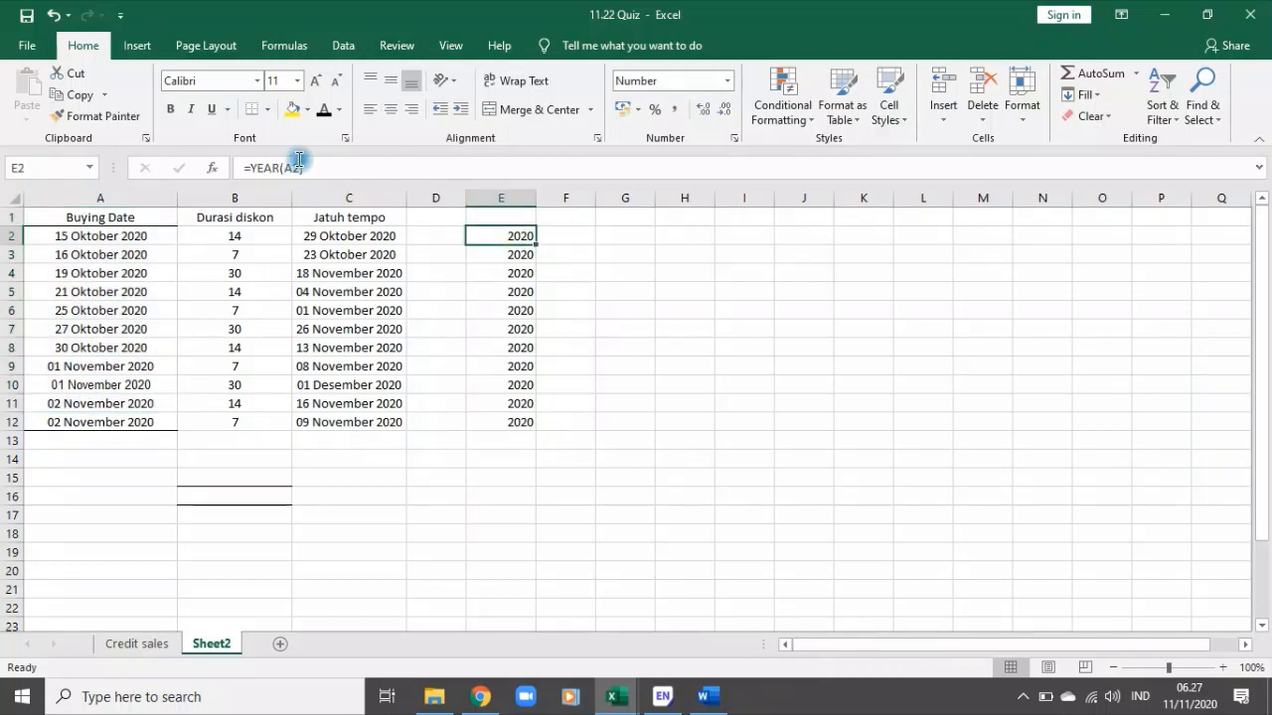
Step: Enter the heading YEAR in E1 above the extracted years
left_click(506, 215)
type("YEAR")
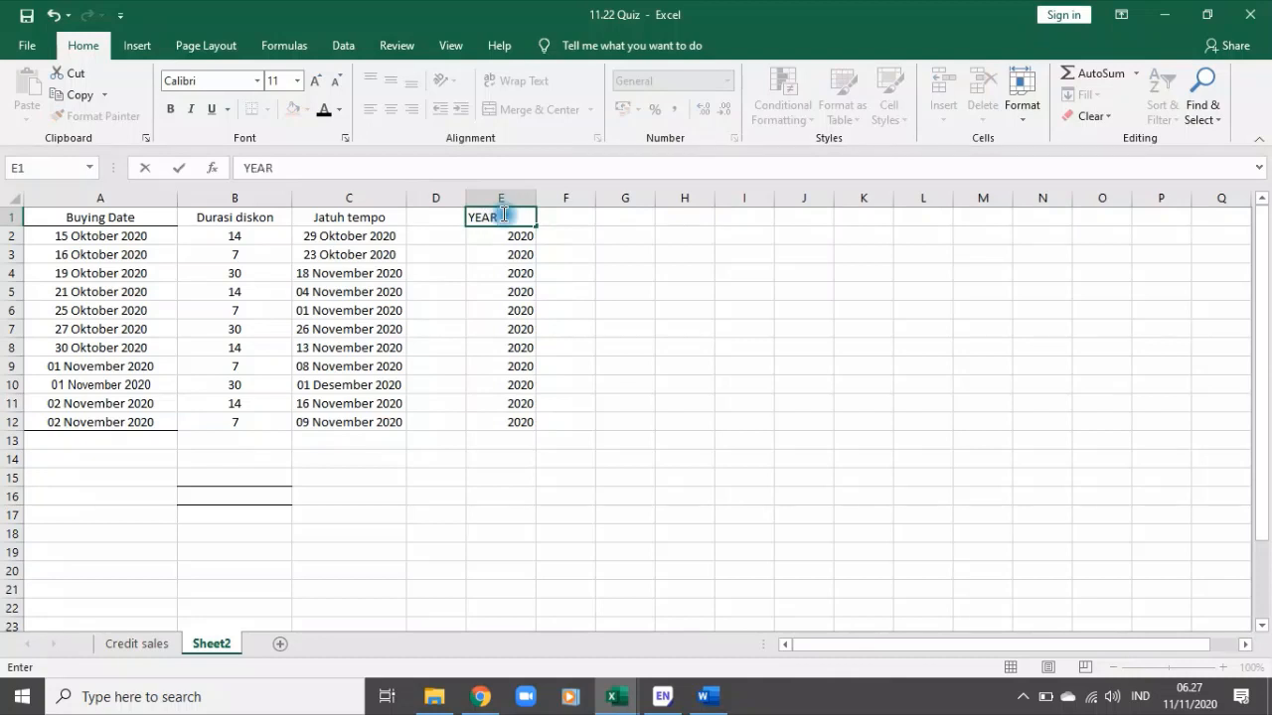
key("Return")
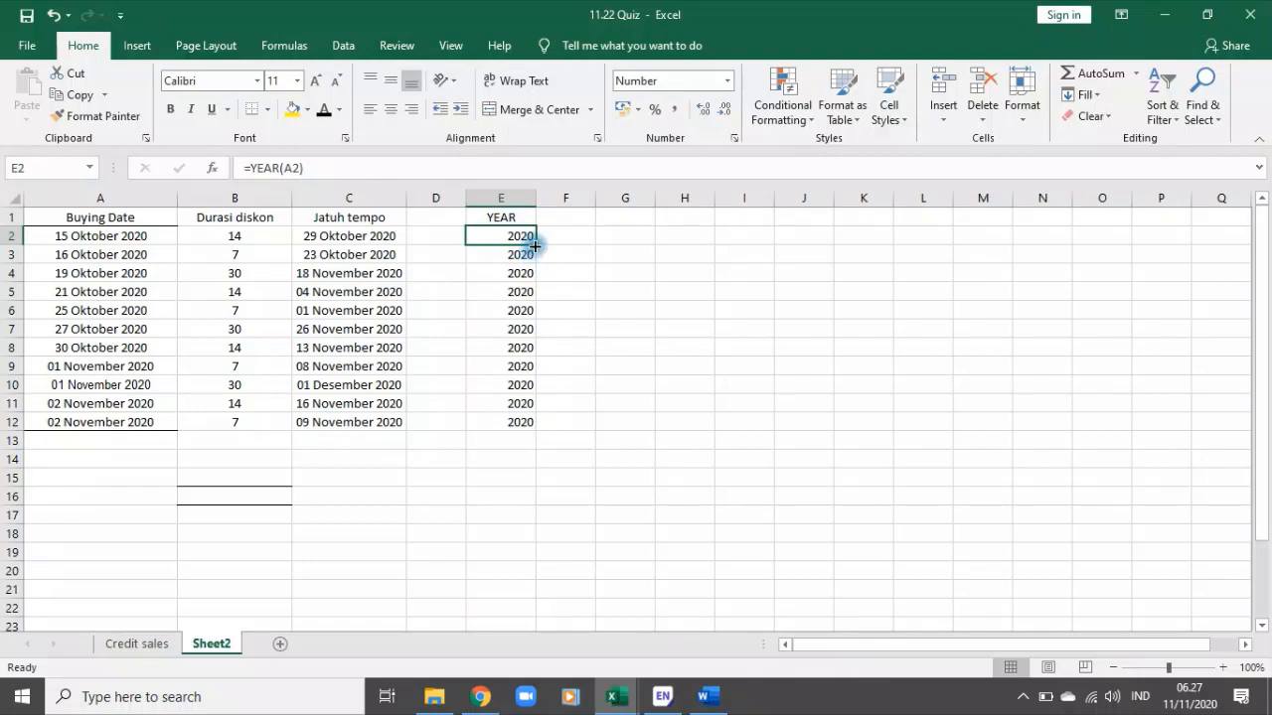
left_click(78, 211)
left_click_drag(94, 198, 84, 346)
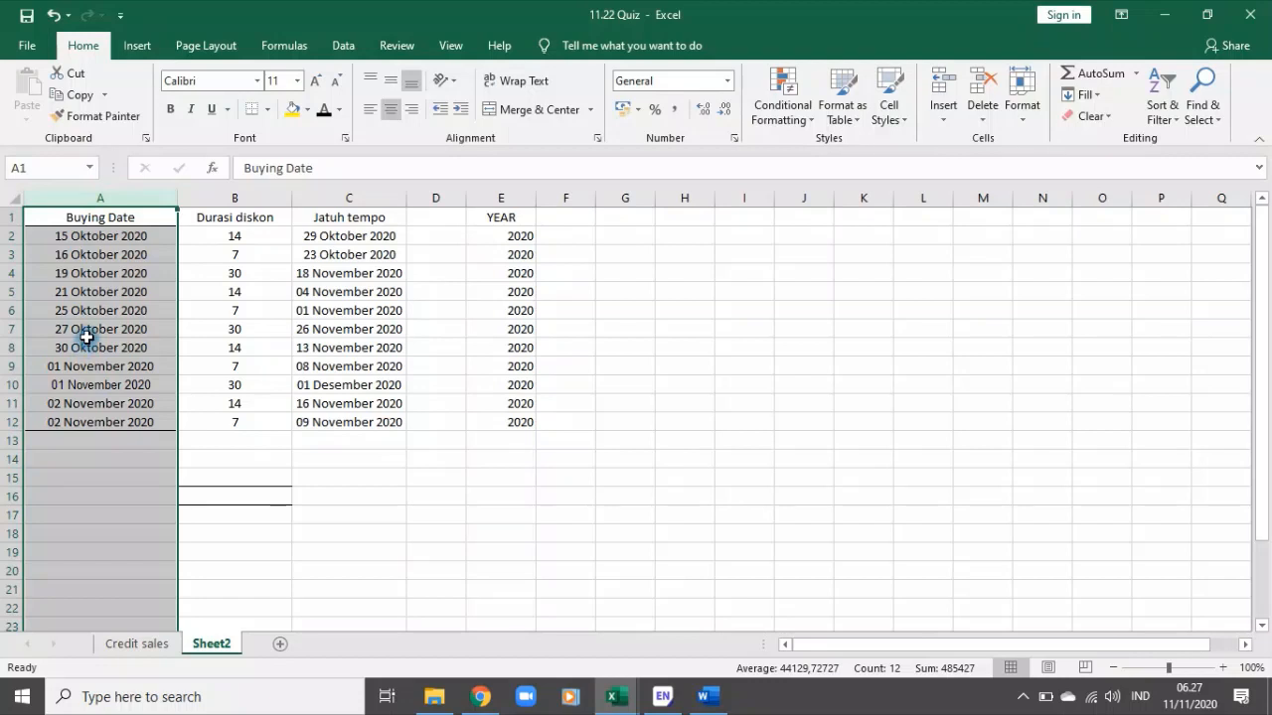
left_click(834, 349)
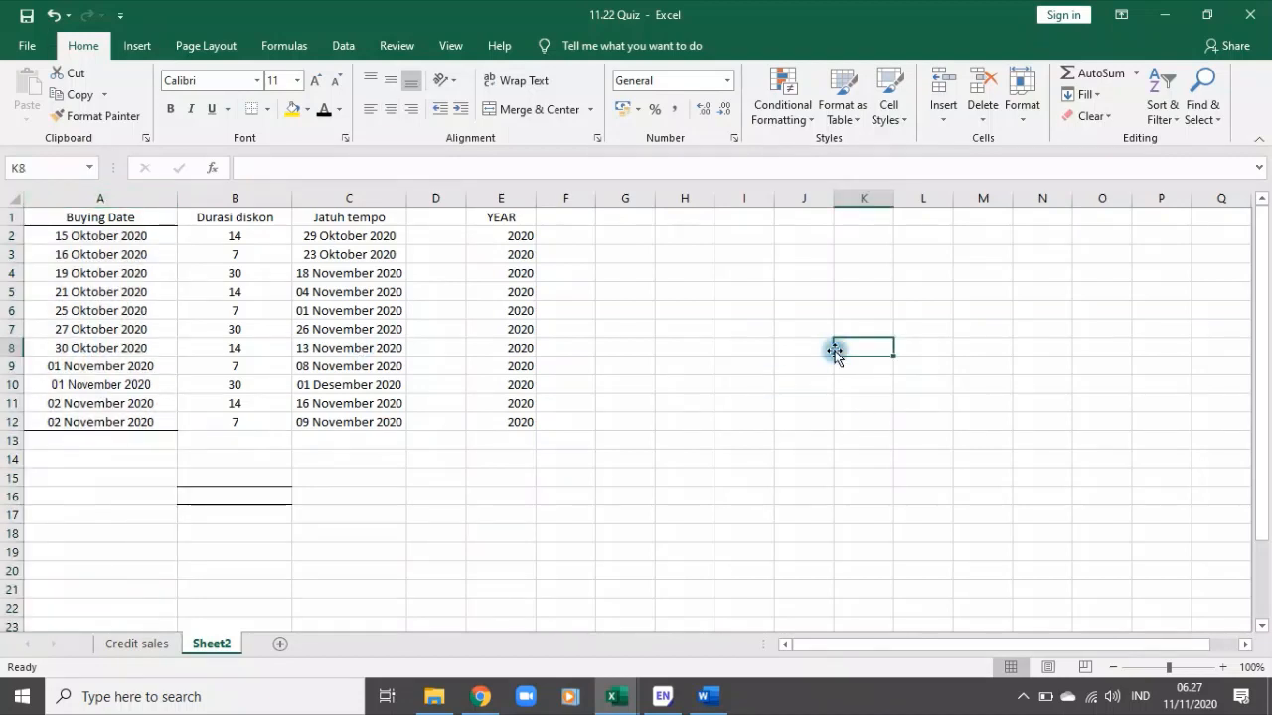
Step: Examine the YEAR formula in E2 and the cell it refers to
left_click(520, 238)
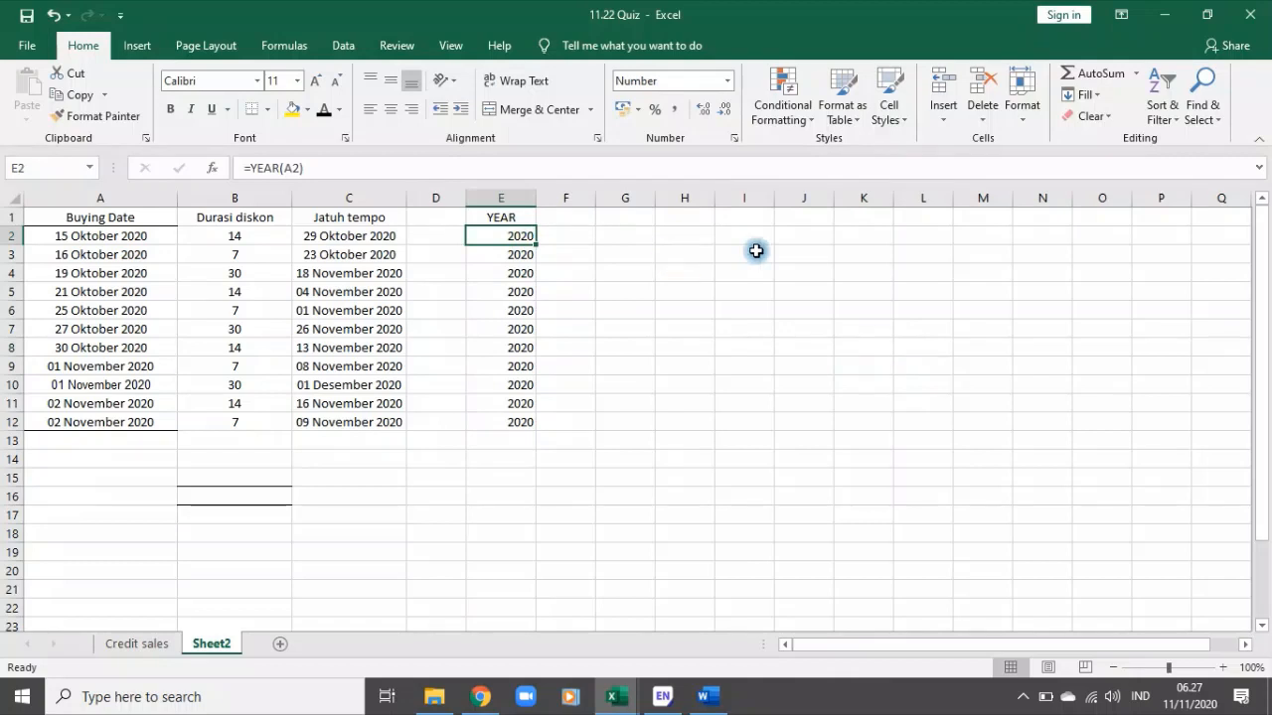
left_click(329, 168)
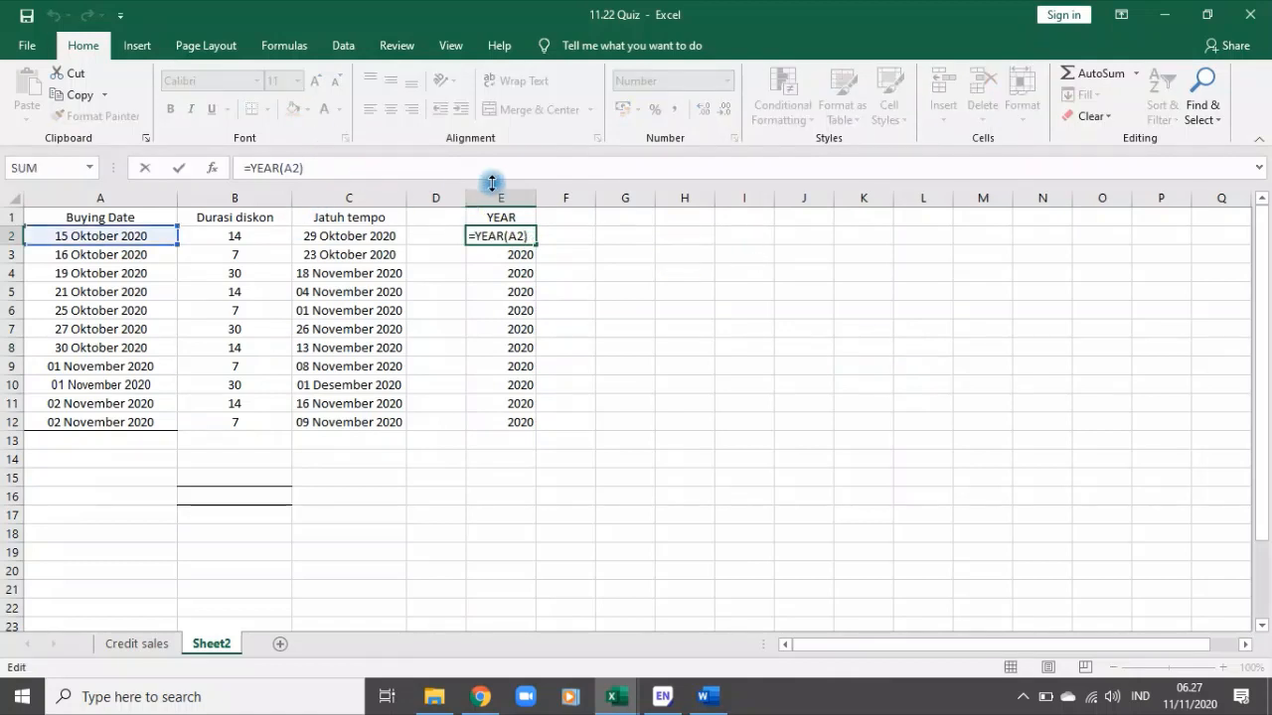
key("Return")
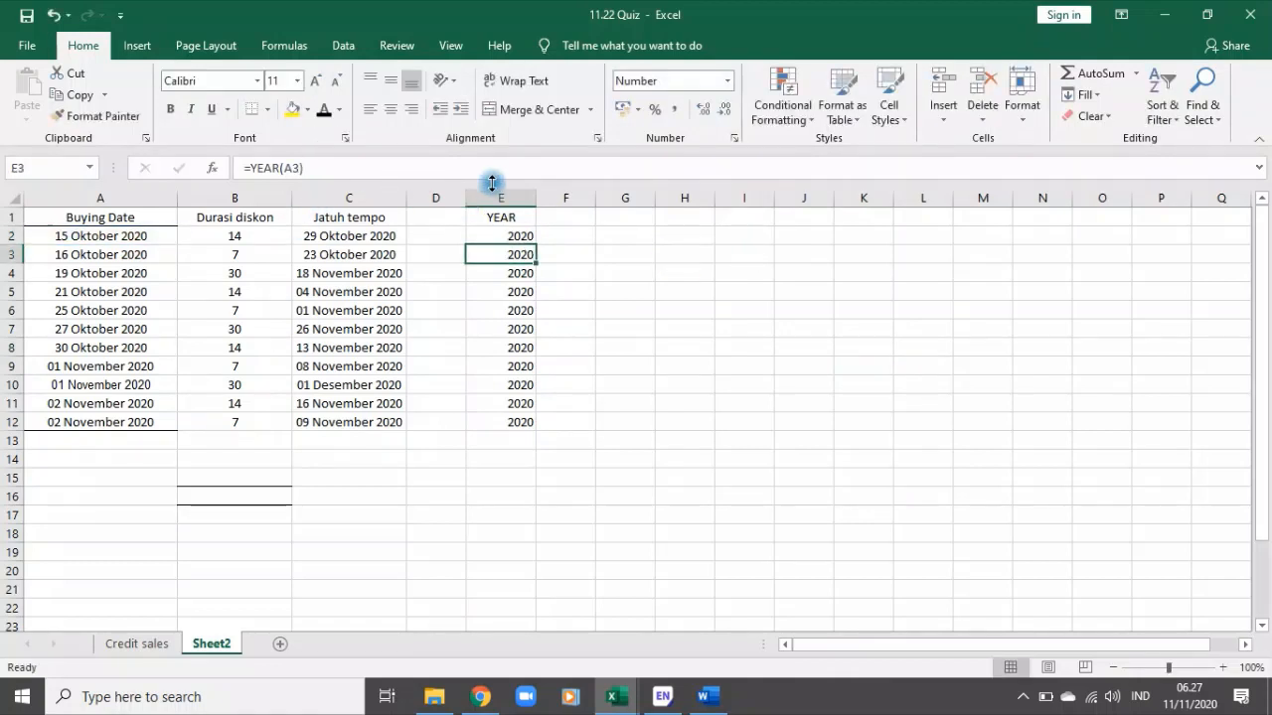
left_click(61, 198)
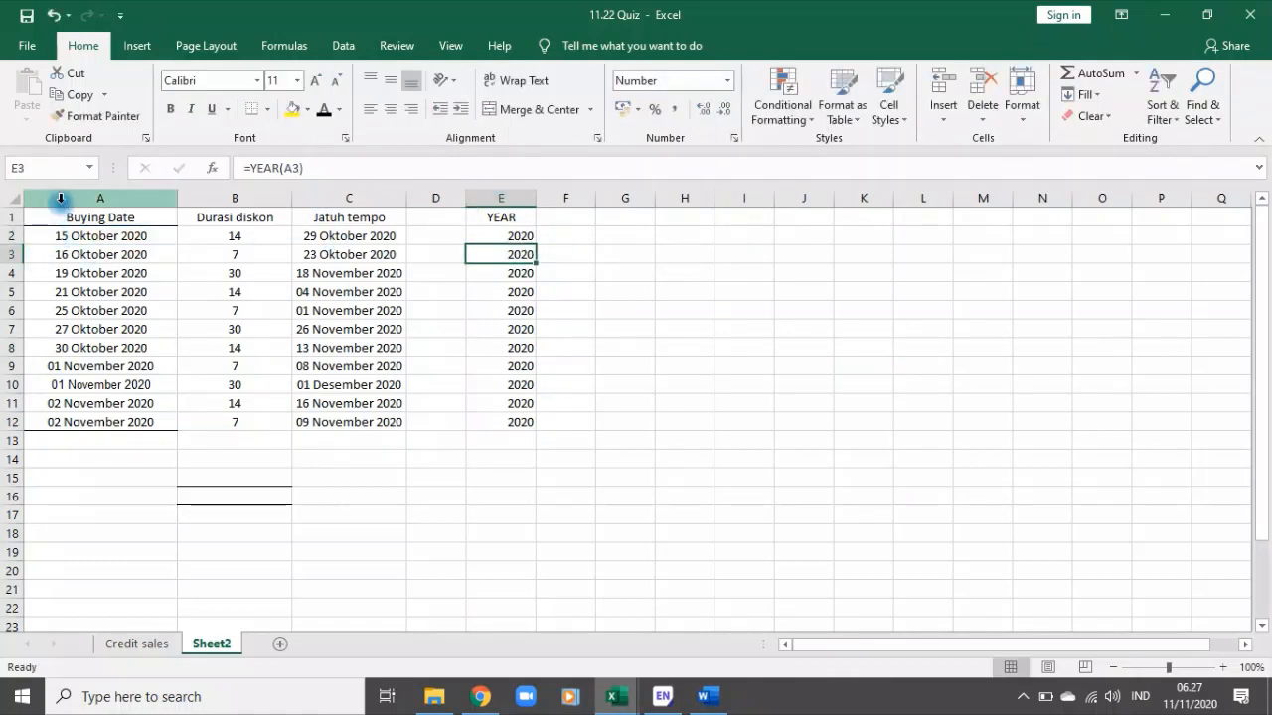
Step: Enter the heading MONTH in F1, next to the YEAR heading
left_click(576, 230)
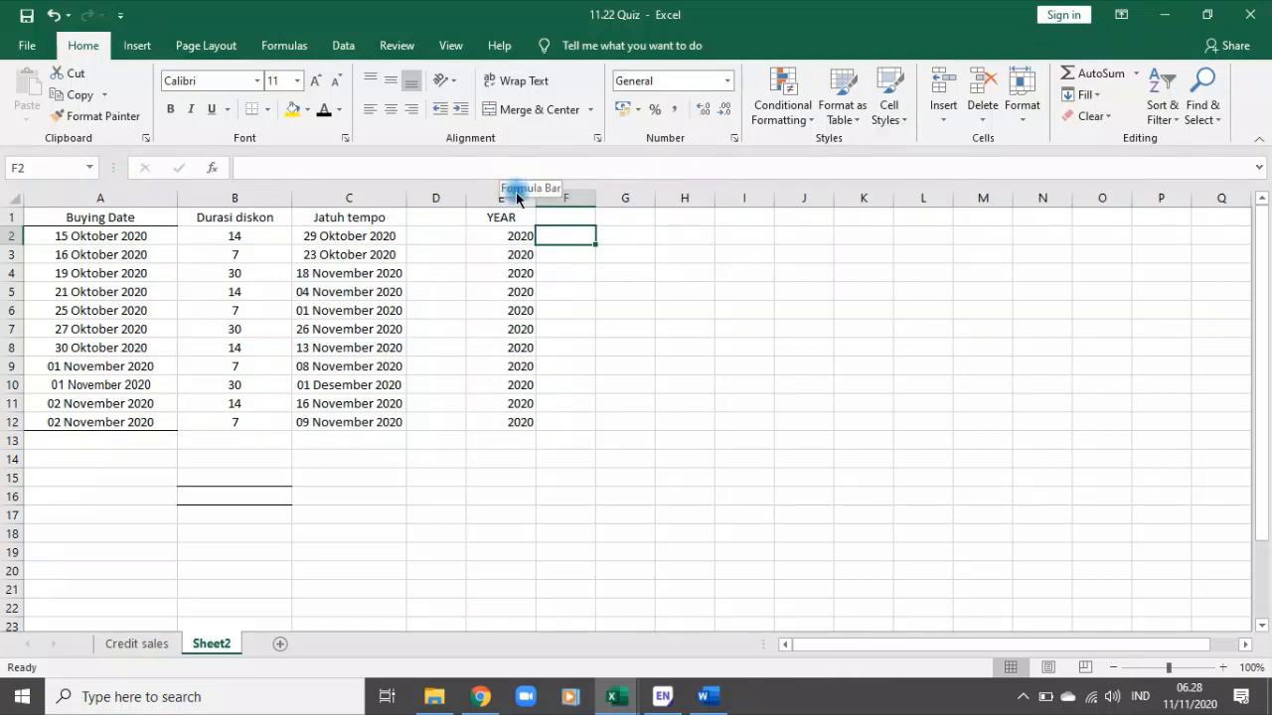
left_click(565, 213)
type("MON")
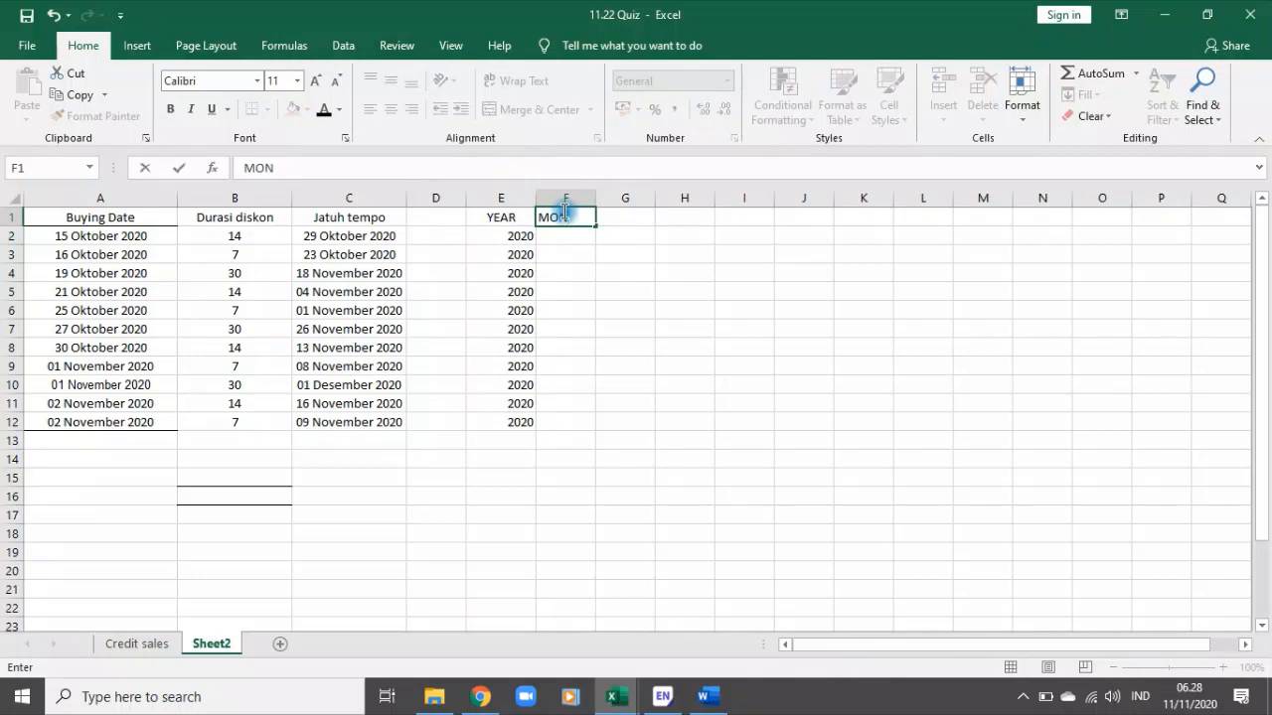
type("TH")
key("Return")
Step: Enter the formula =MONTH(A2) in F2 and fill it down to F12
type("=")
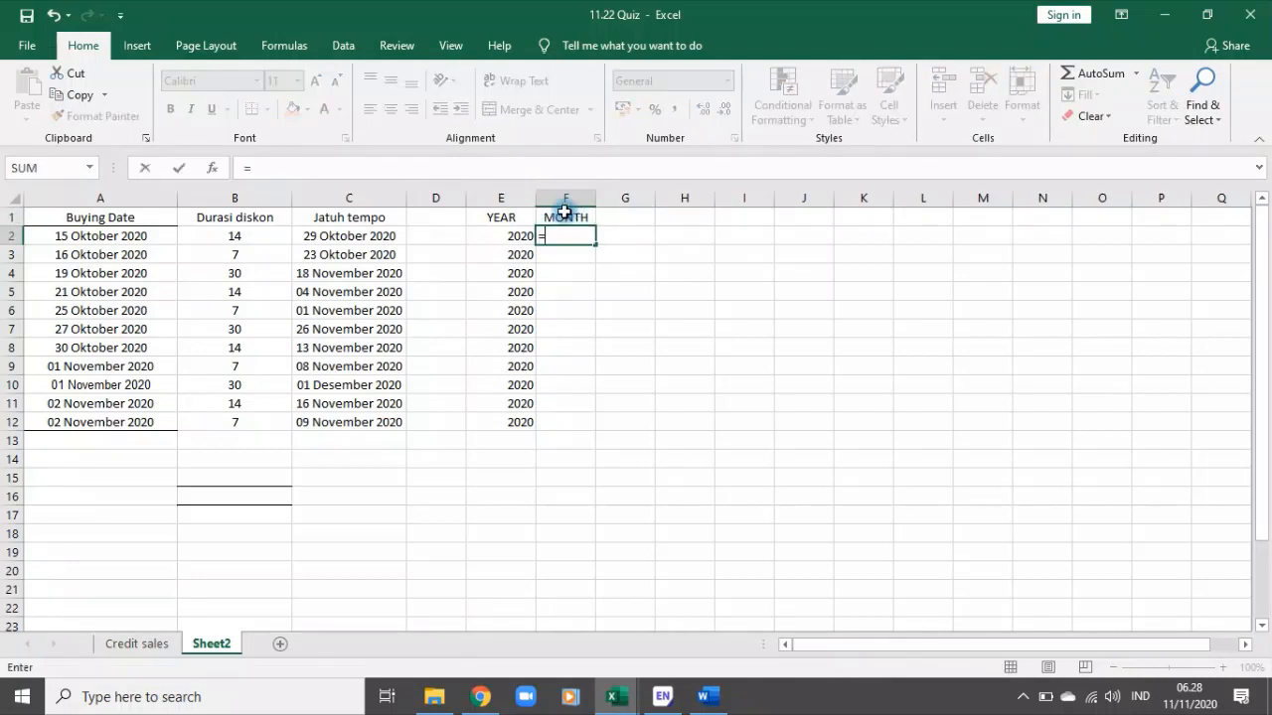
type("MONTH(")
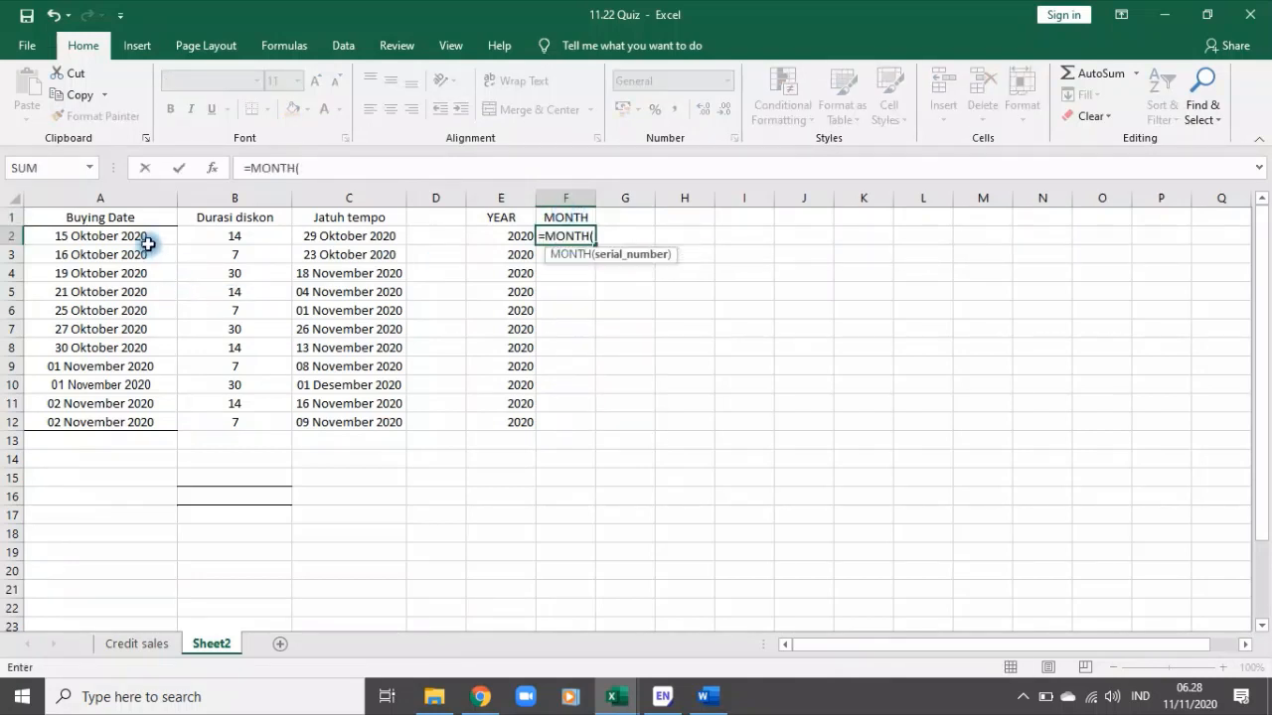
left_click(146, 244)
key("Return")
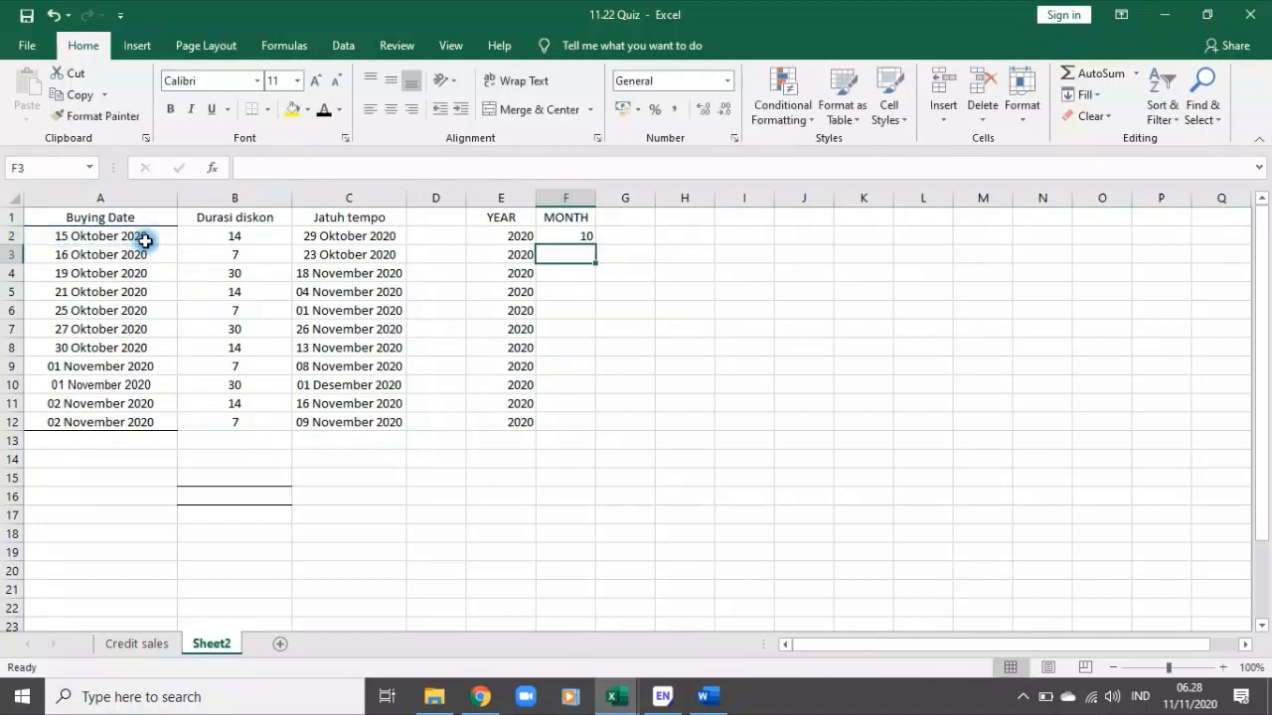
left_click(585, 232)
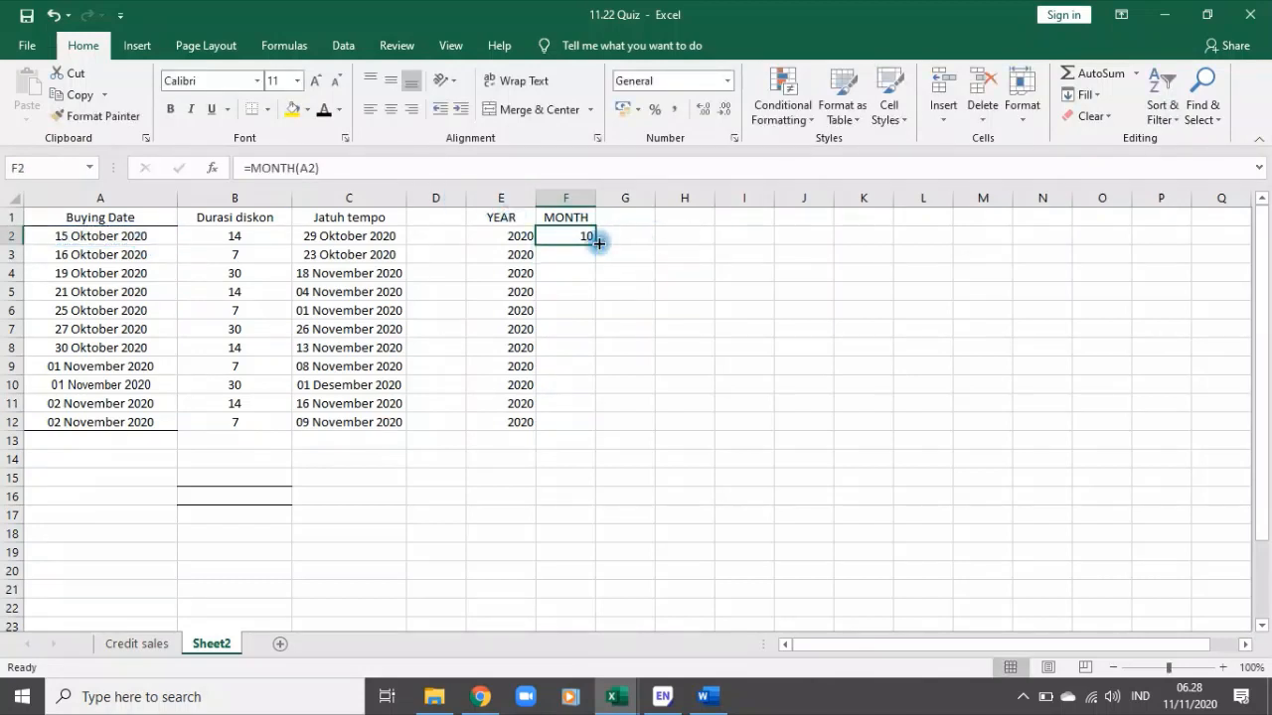
double_click(594, 244)
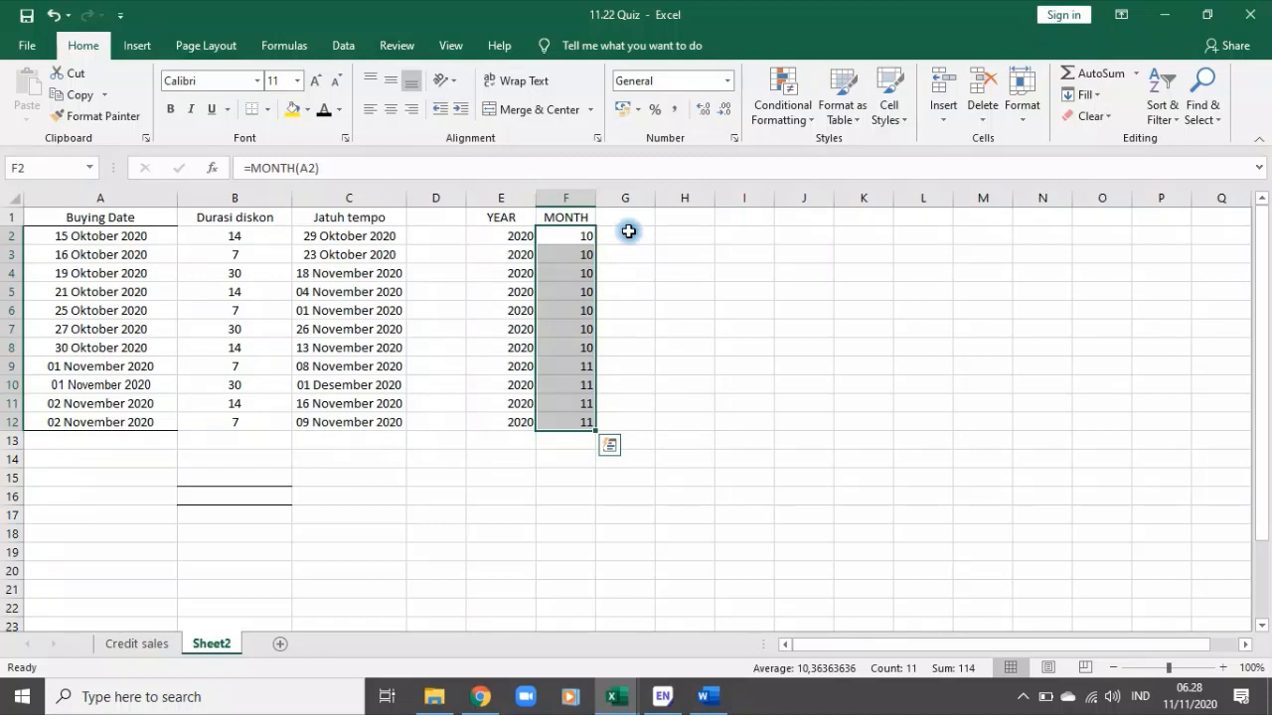
Step: Enter the heading DATE in G1, next to the MONTH heading
left_click(630, 217)
type("DATE")
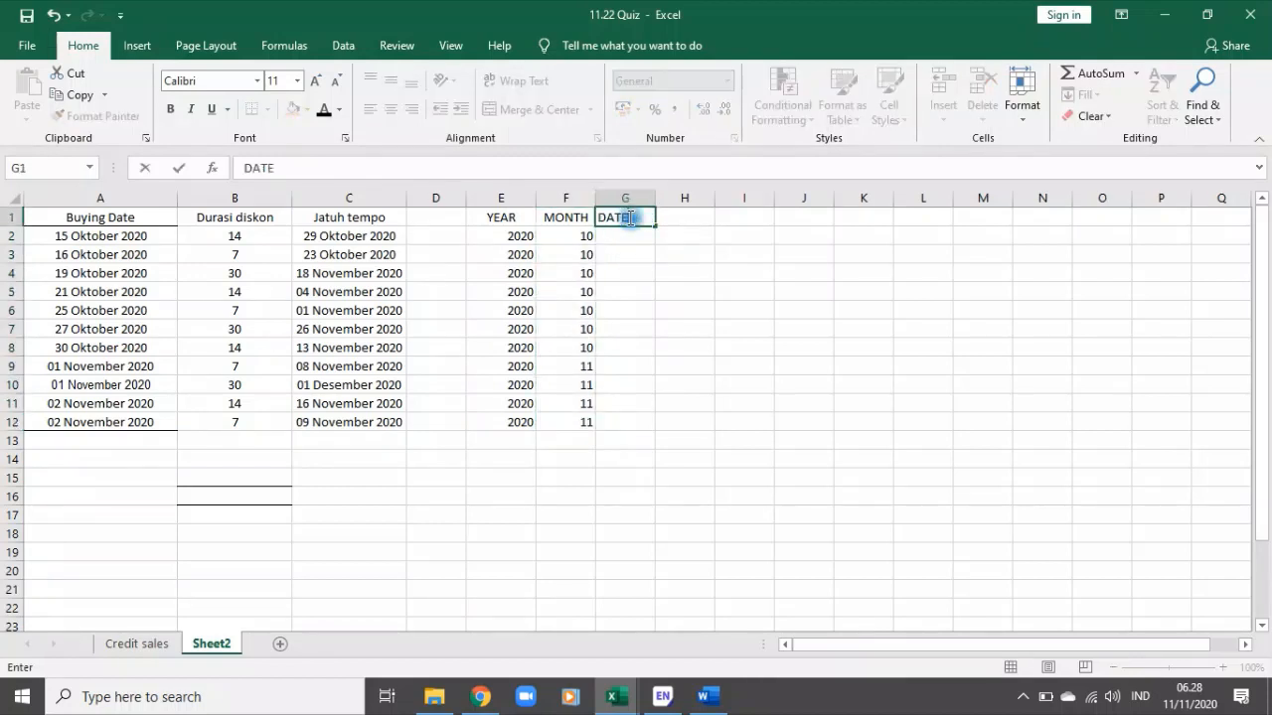
key("Return")
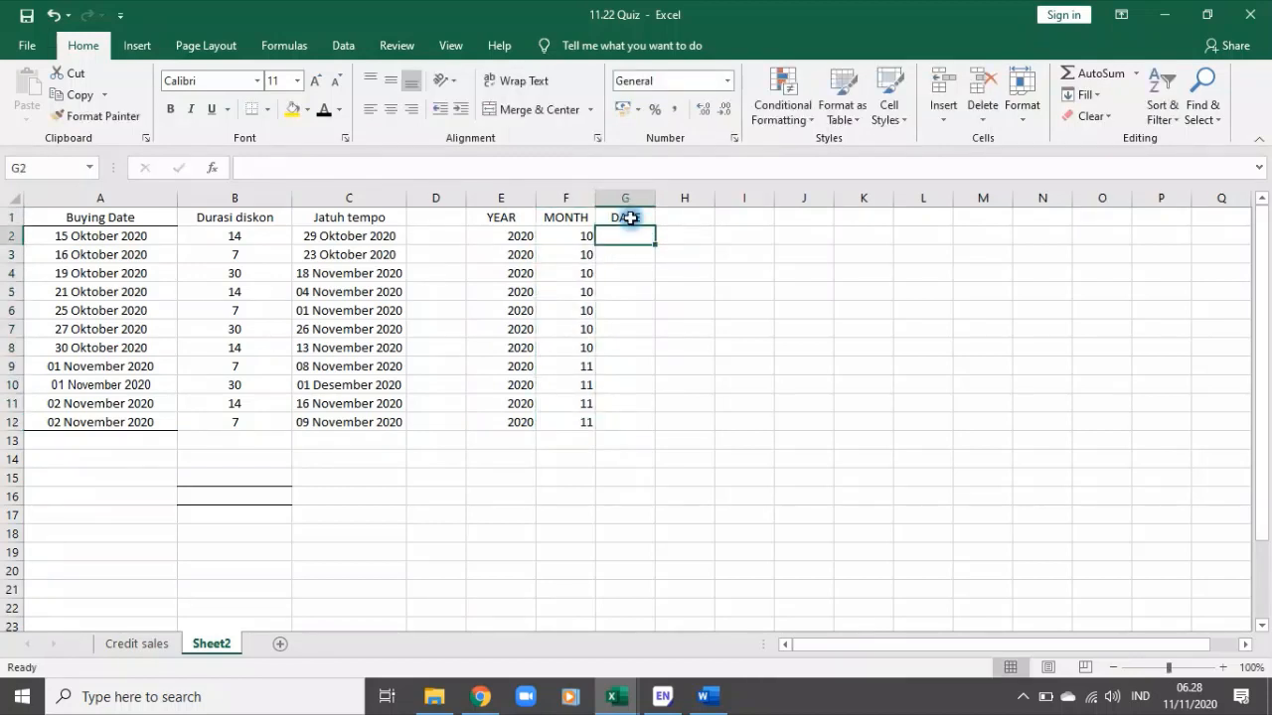
Step: Try a DATE formula in G2 with A2 as its only argument
type("=DAT")
key("Right")
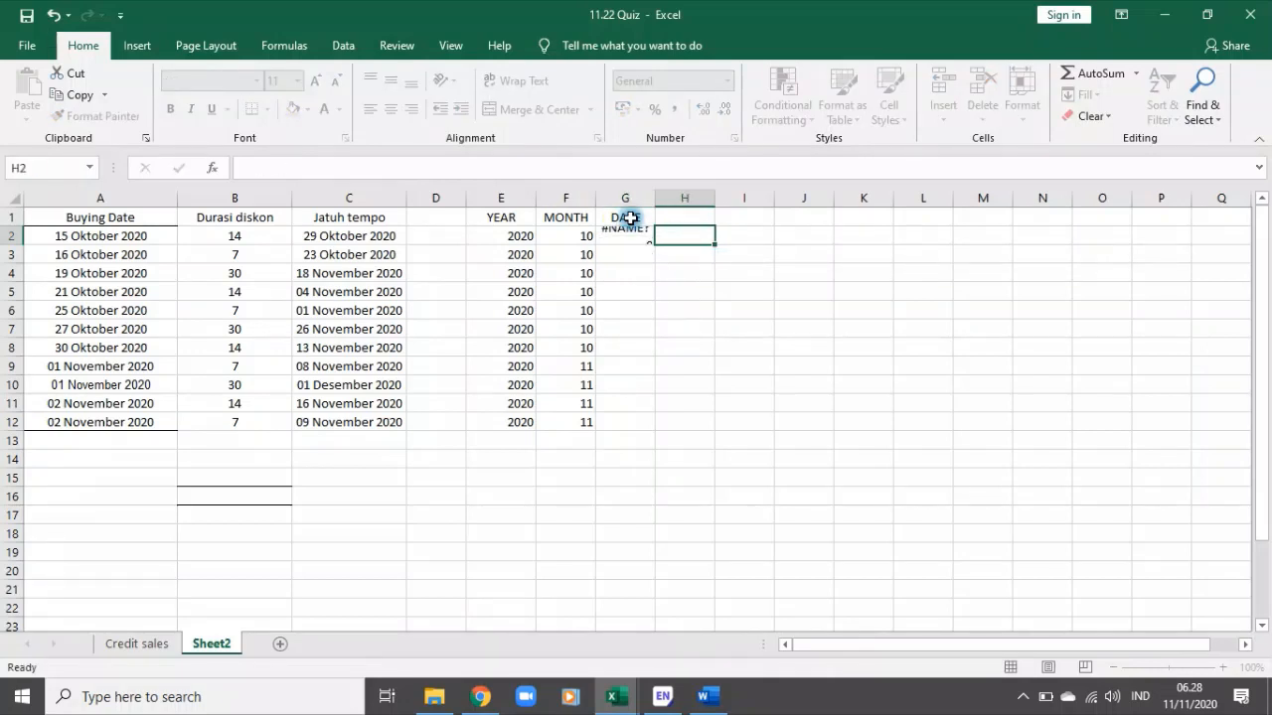
key("Left")
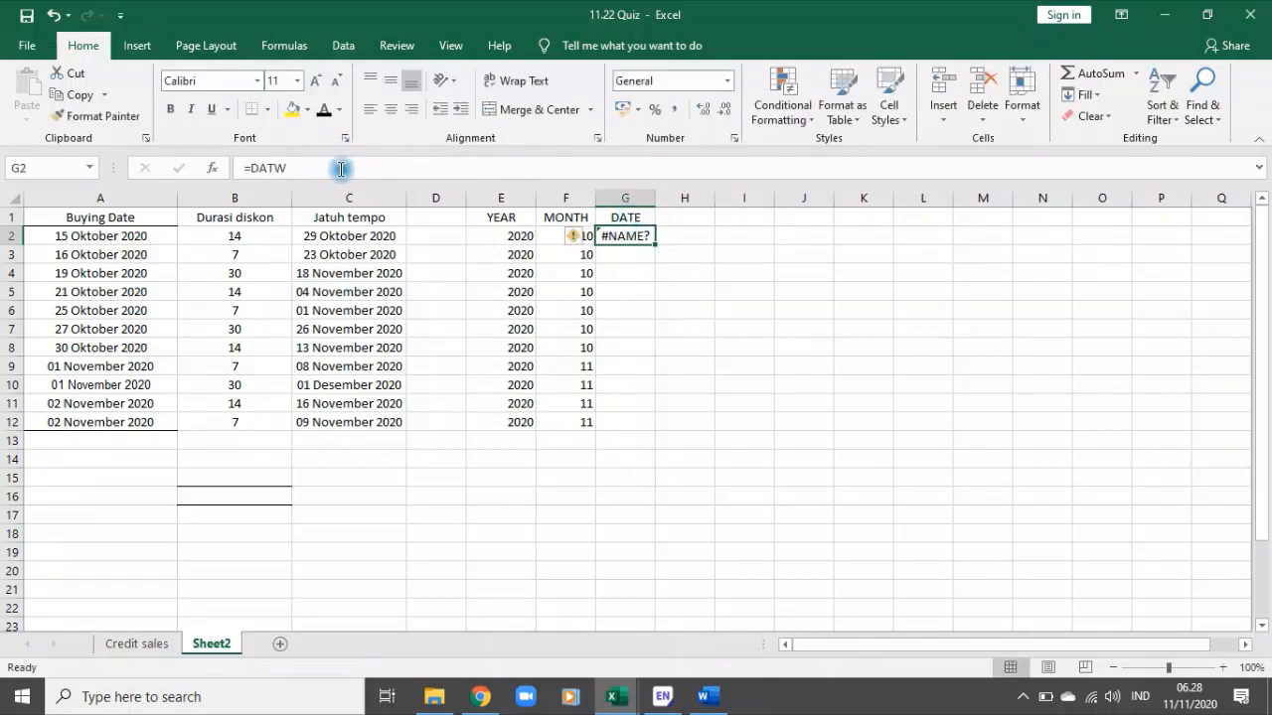
left_click(304, 162)
key("BackSpace")
type("E(")
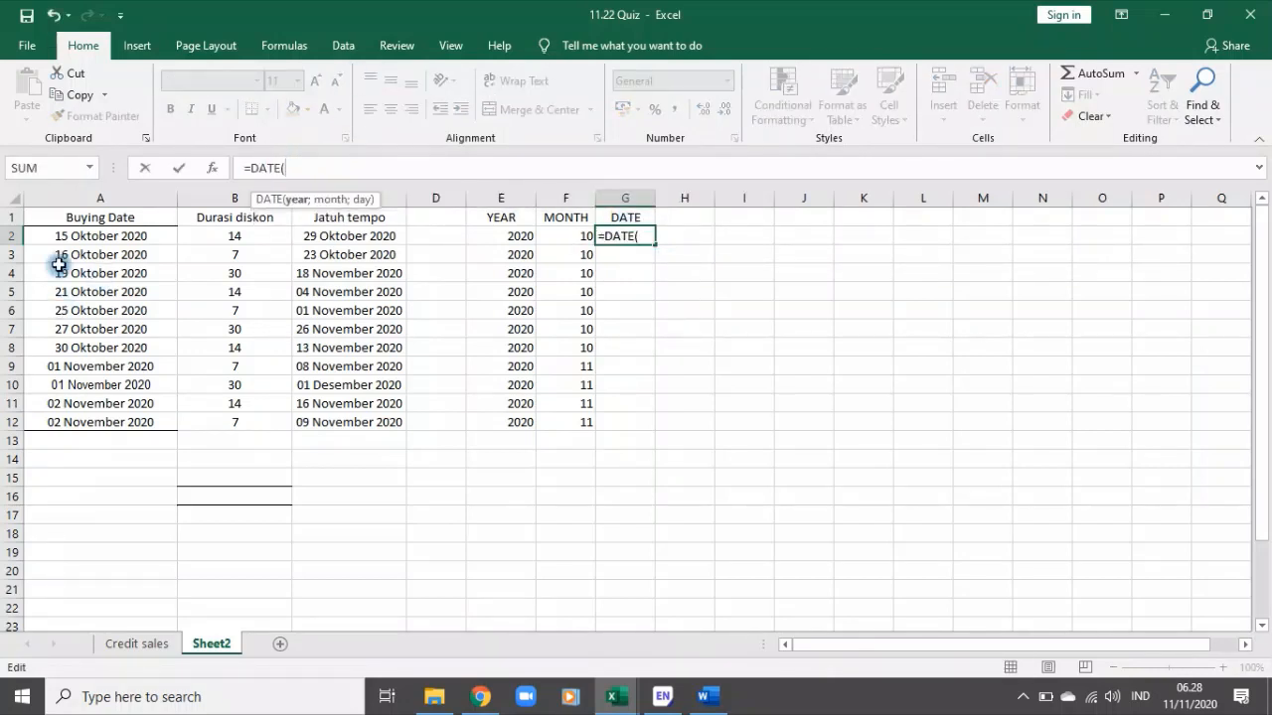
left_click(71, 237)
key("Return")
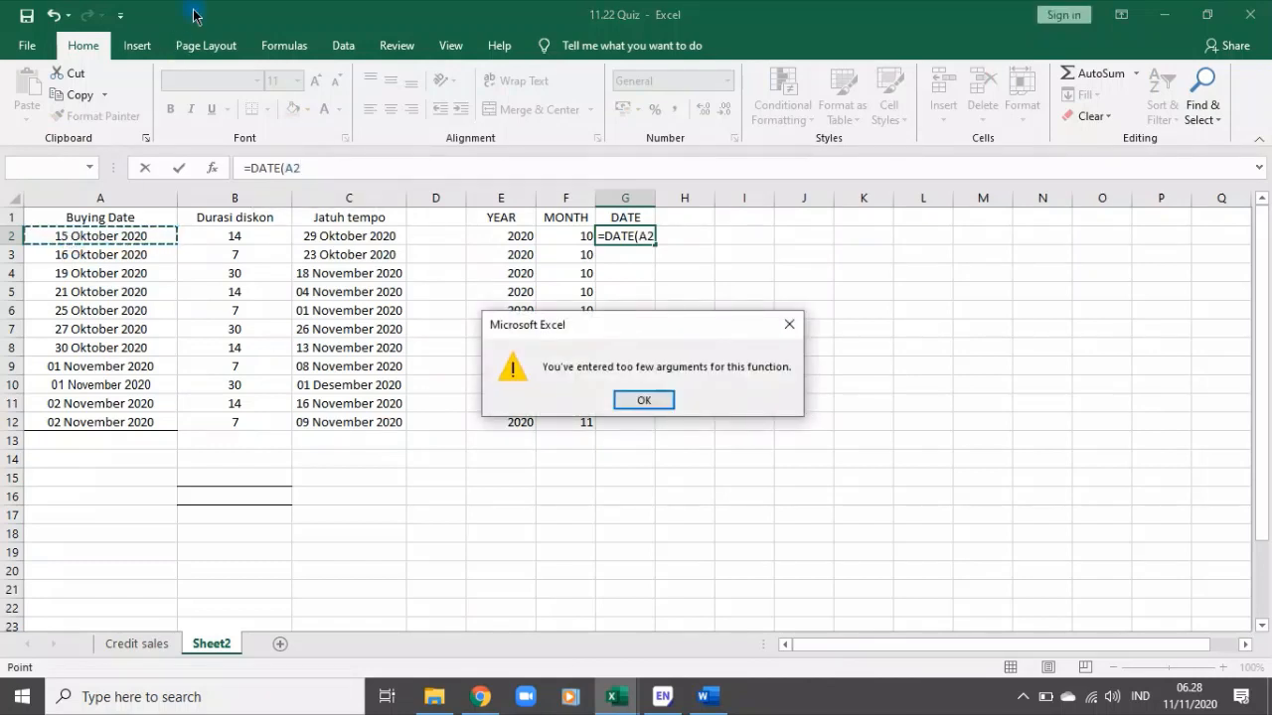
key("Return")
Step: Change the formula in G2 to =DATE(2021;A2;A2)
left_click(335, 161)
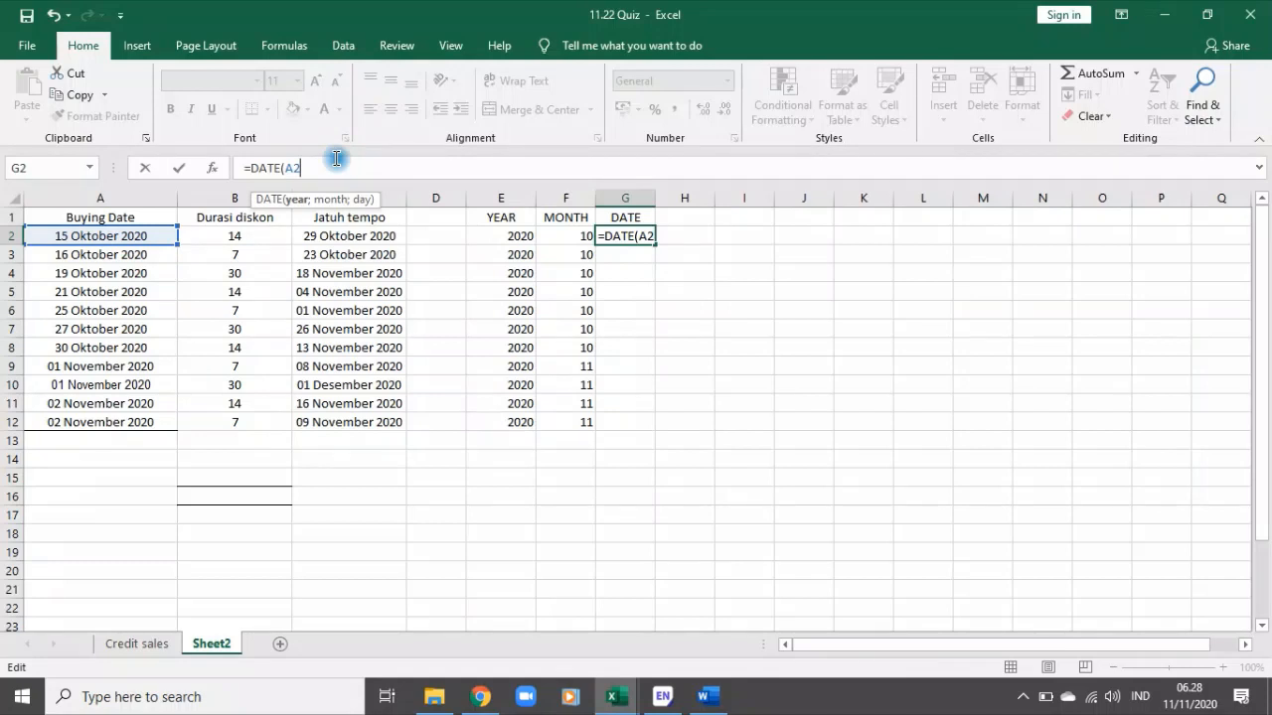
key("BackSpace")
key("BackSpace")
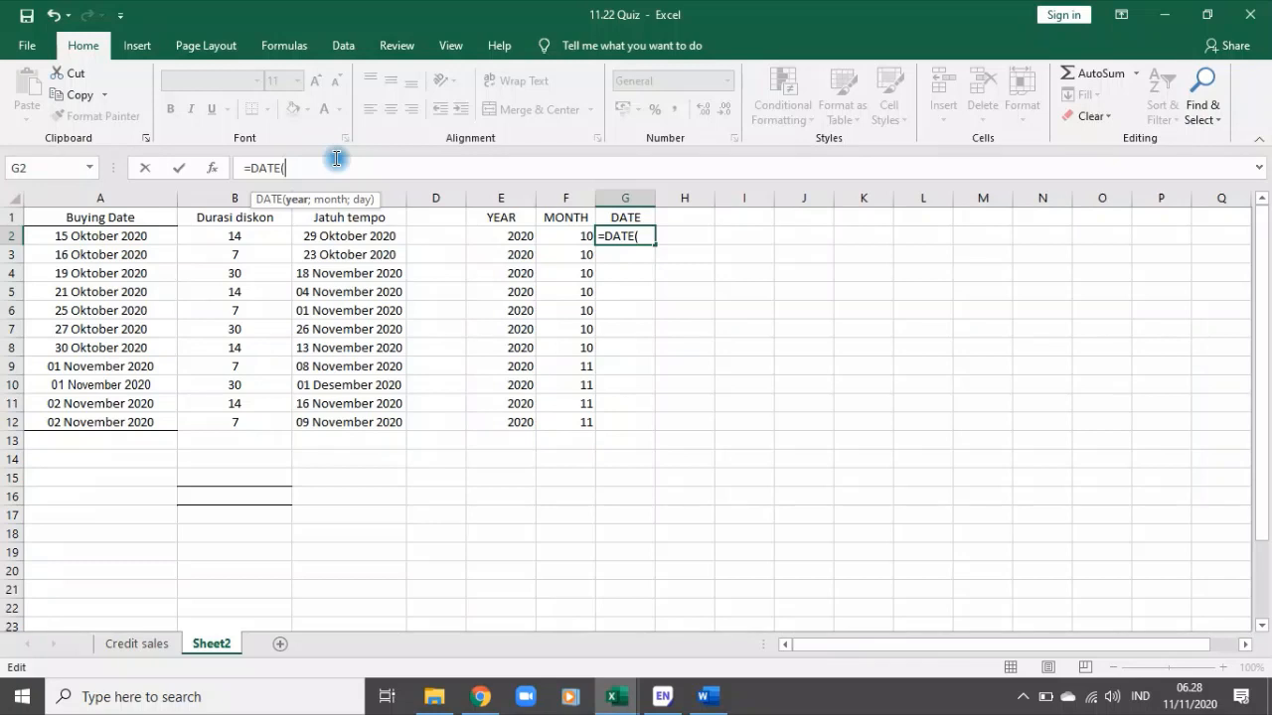
type("2021;")
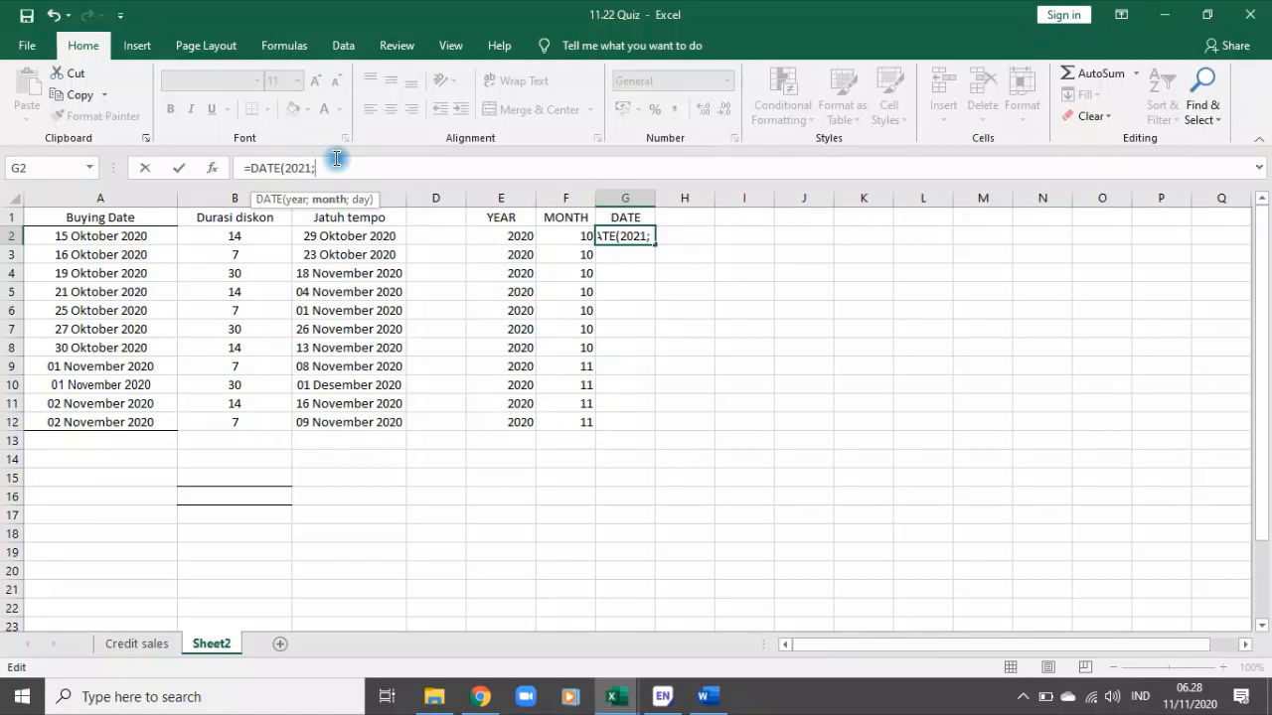
left_click(76, 233)
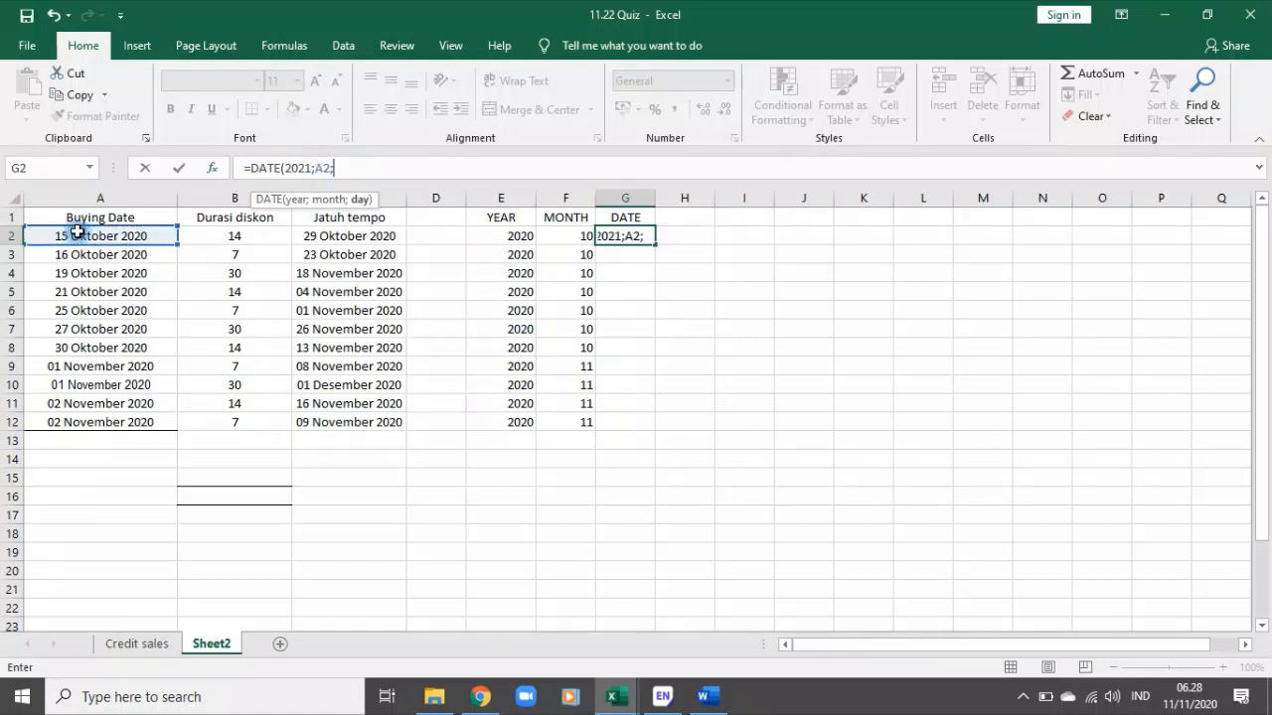
type(";")
left_click(93, 236)
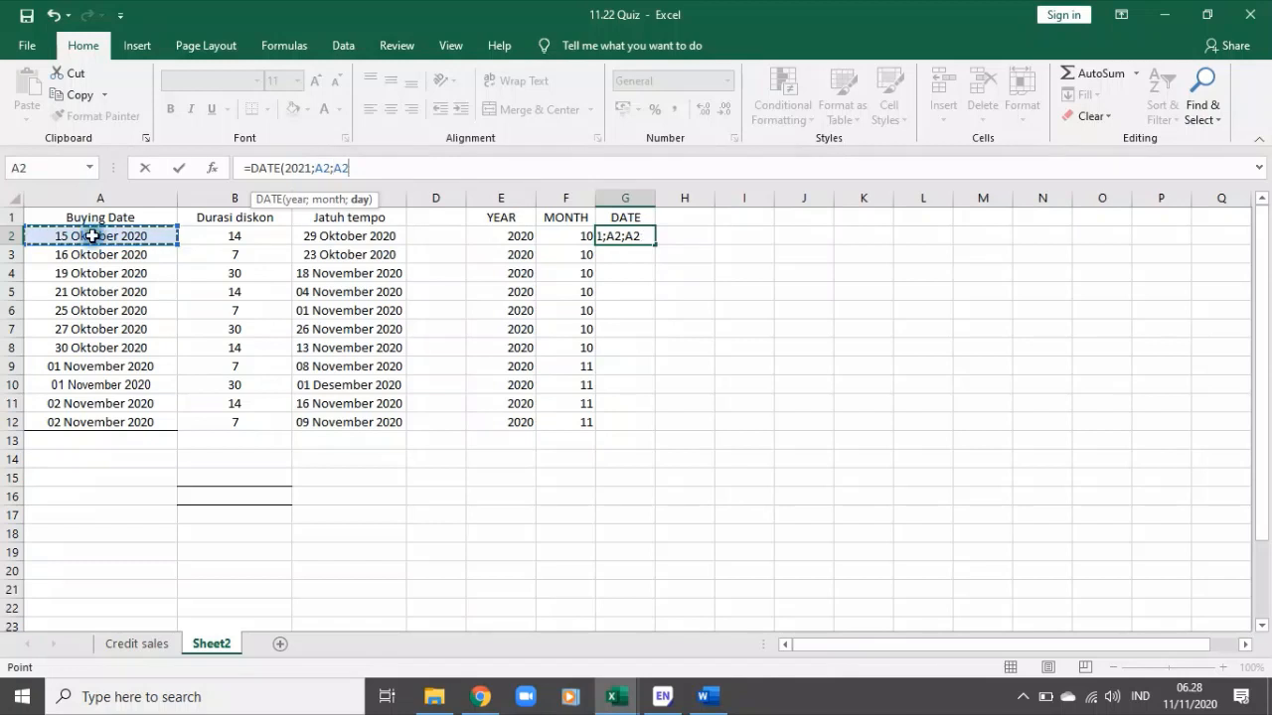
type(")")
key("Return")
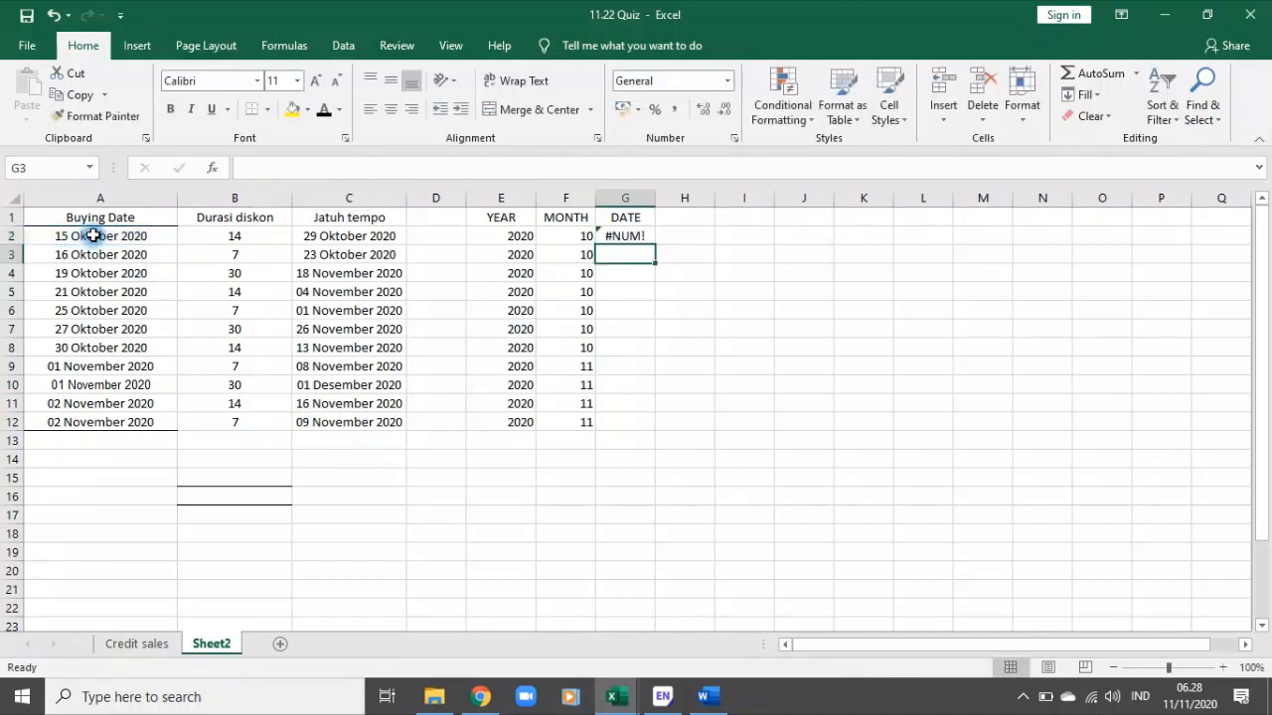
Step: Replace the DATE formula in G2 with =DATEVALUE(A2)
left_click(626, 237)
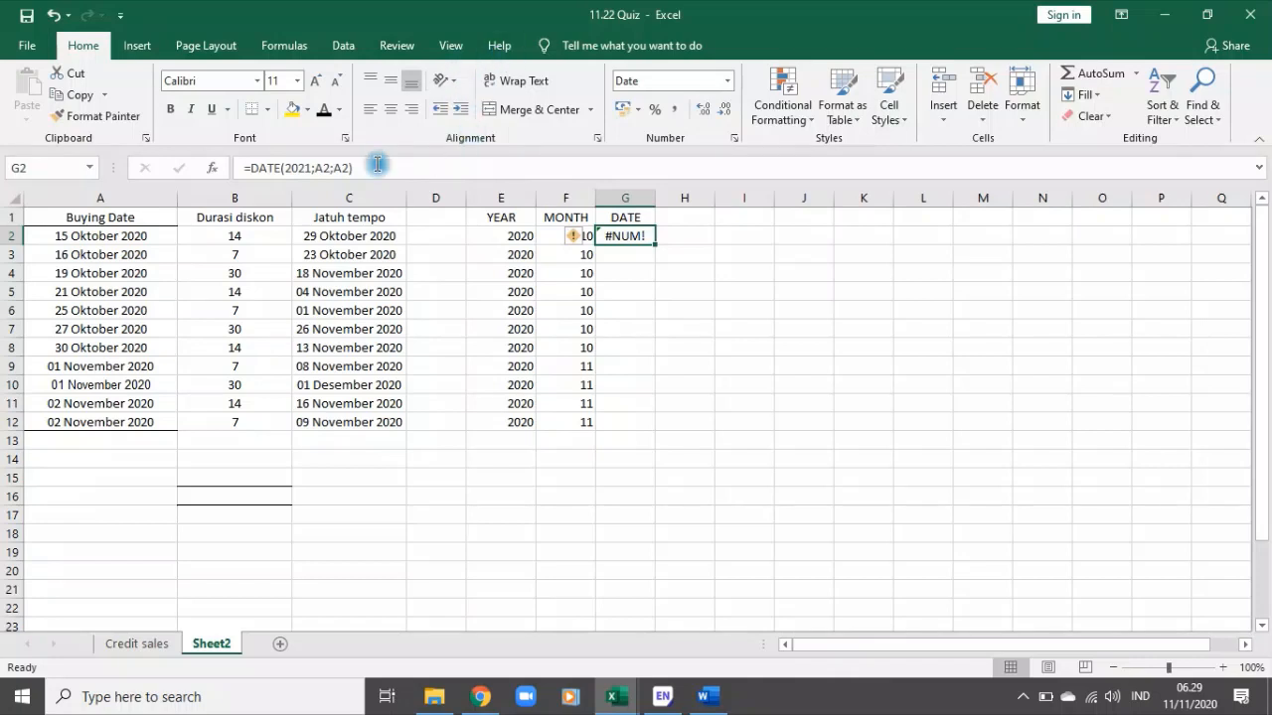
left_click_drag(377, 164, 281, 168)
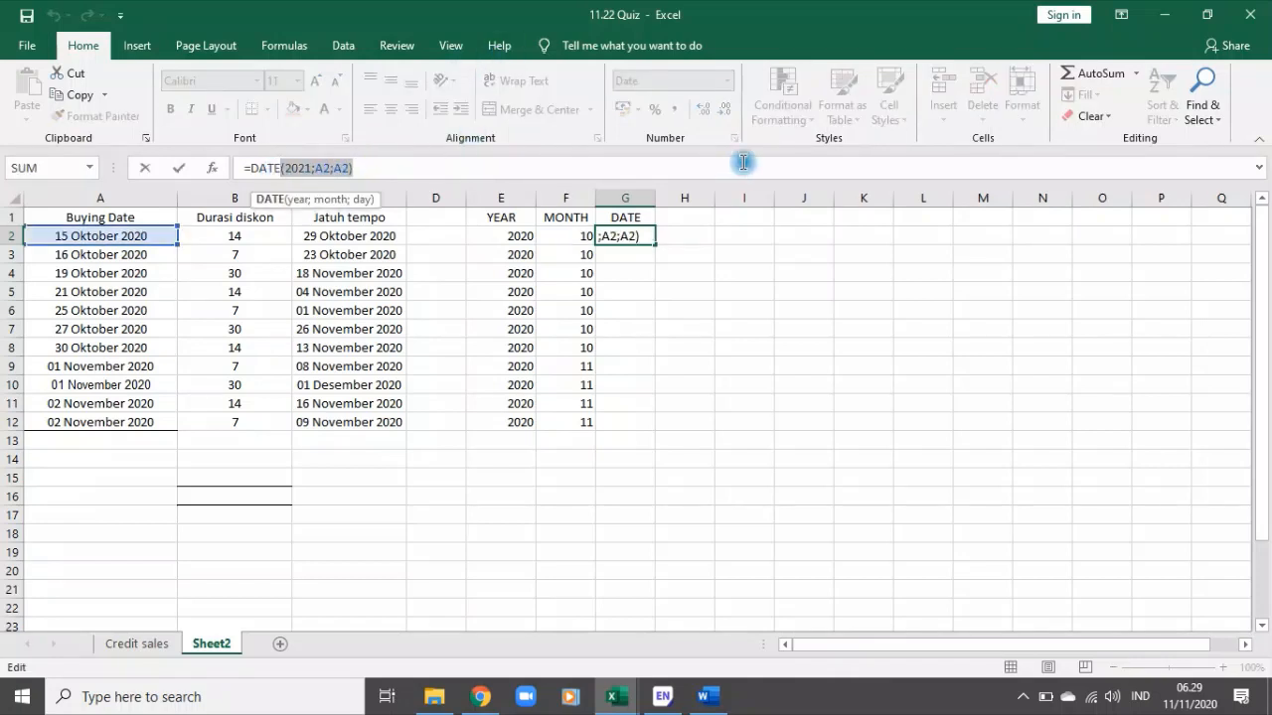
type("VA")
key("Tab")
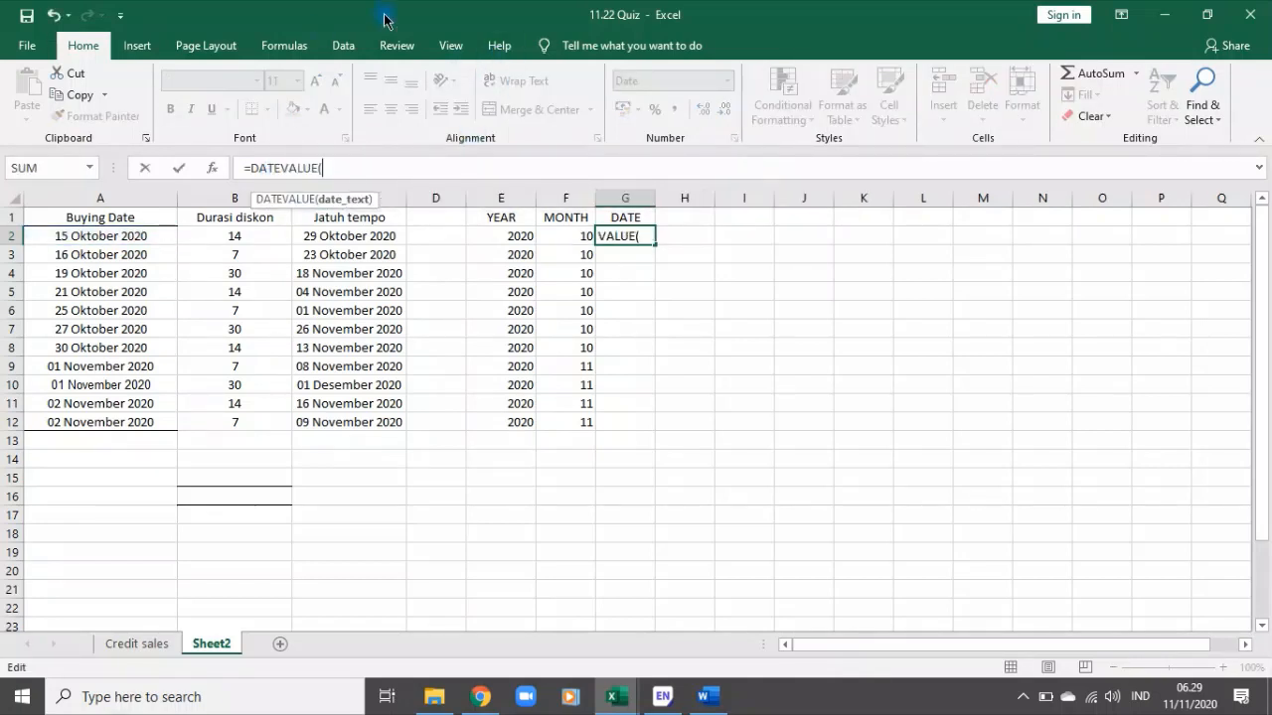
left_click(143, 236)
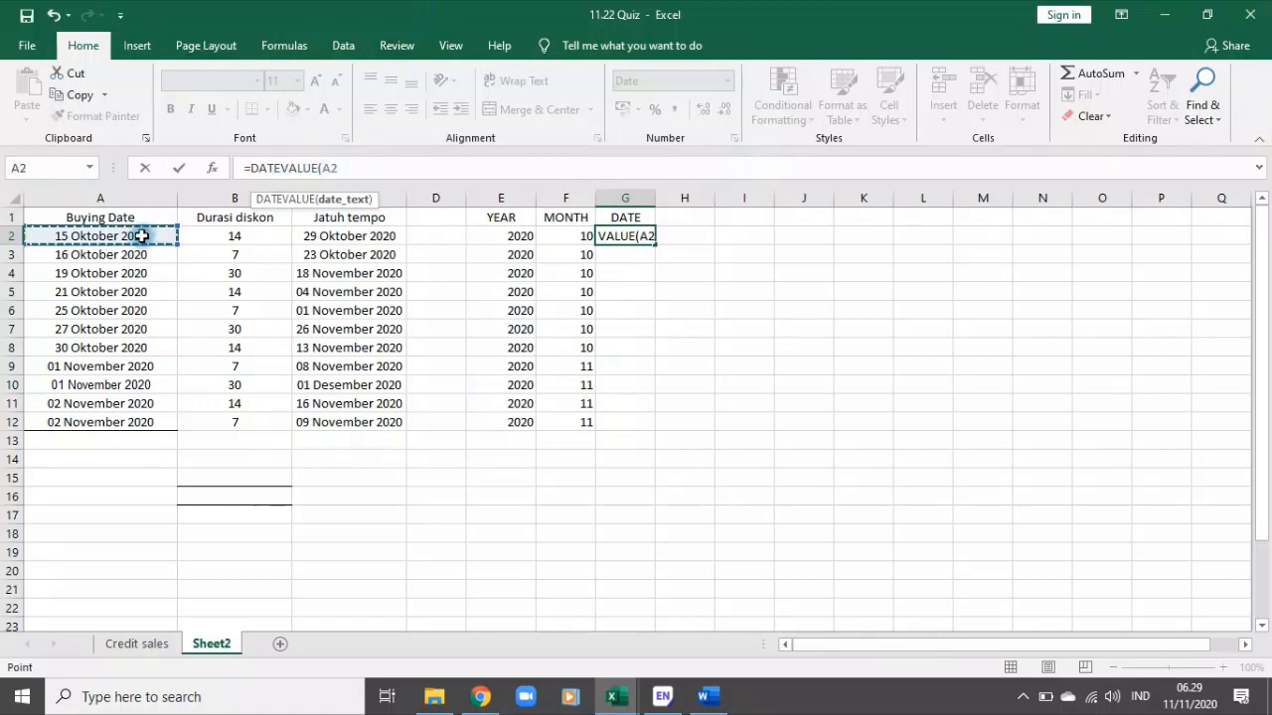
key("Return")
Step: Clear the contents of the whole column G, including the DATE heading and its formula
left_click(625, 236)
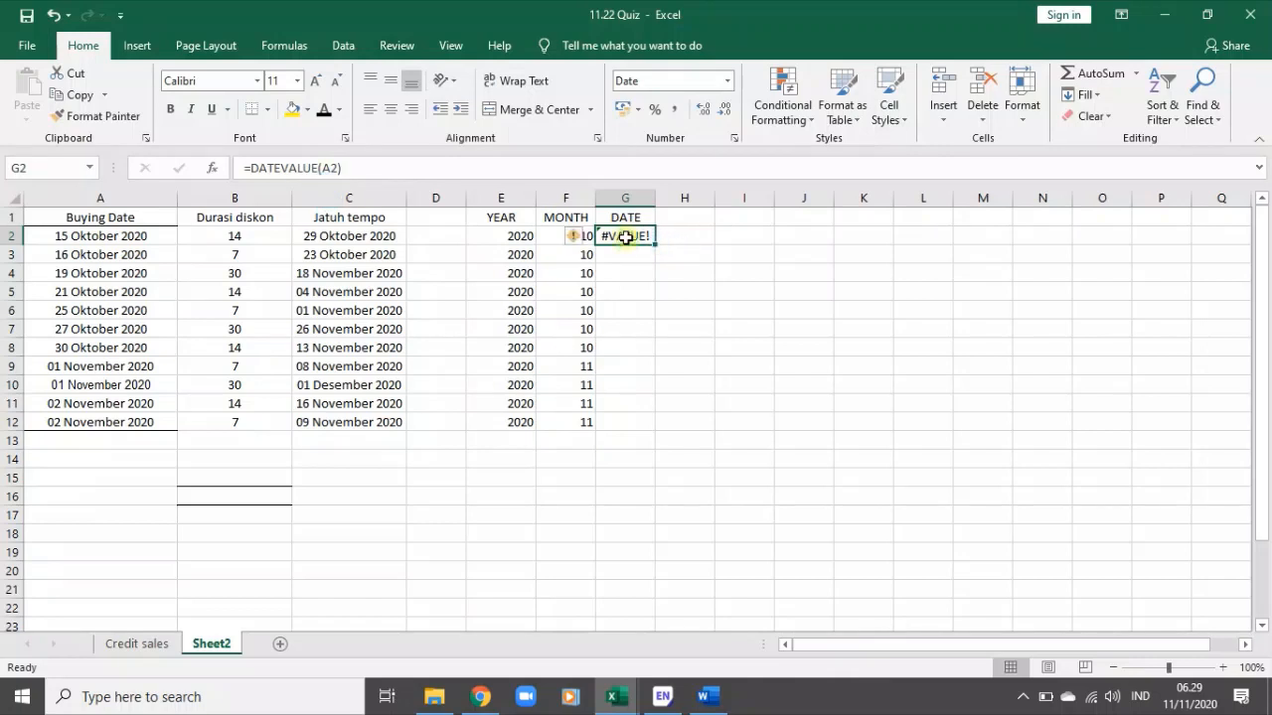
left_click(625, 198)
key("Delete")
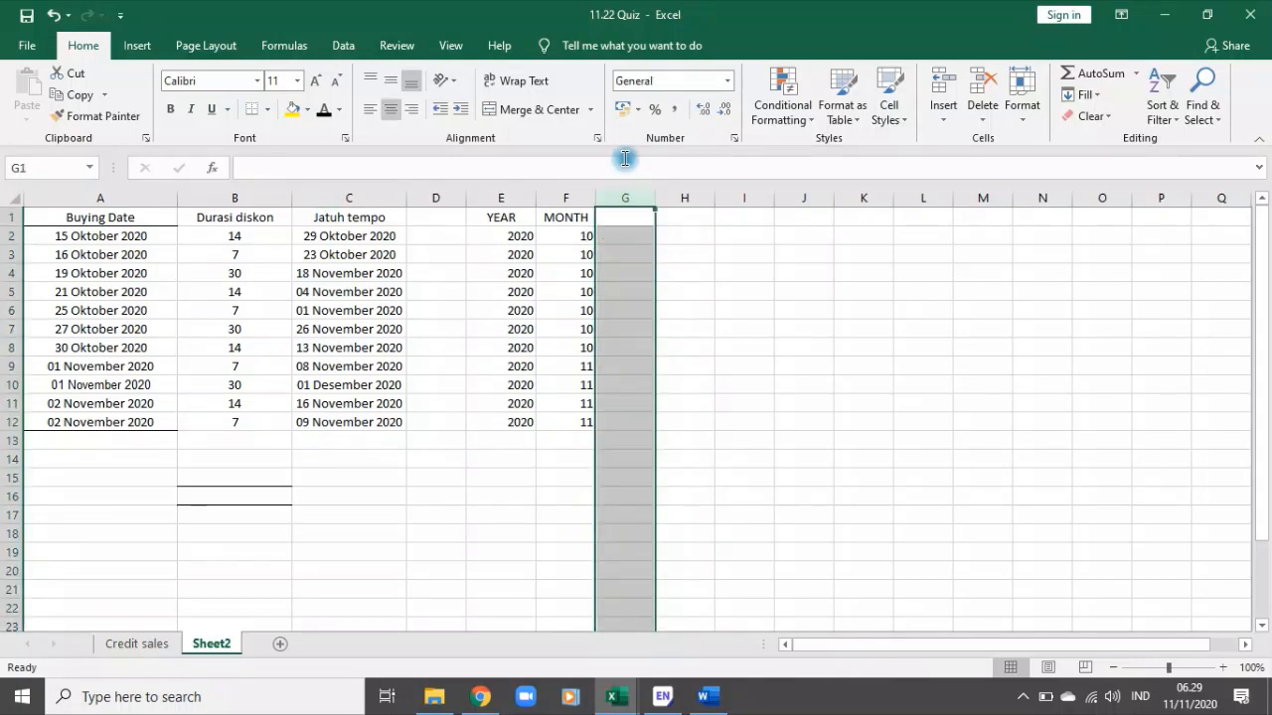
left_click(719, 326)
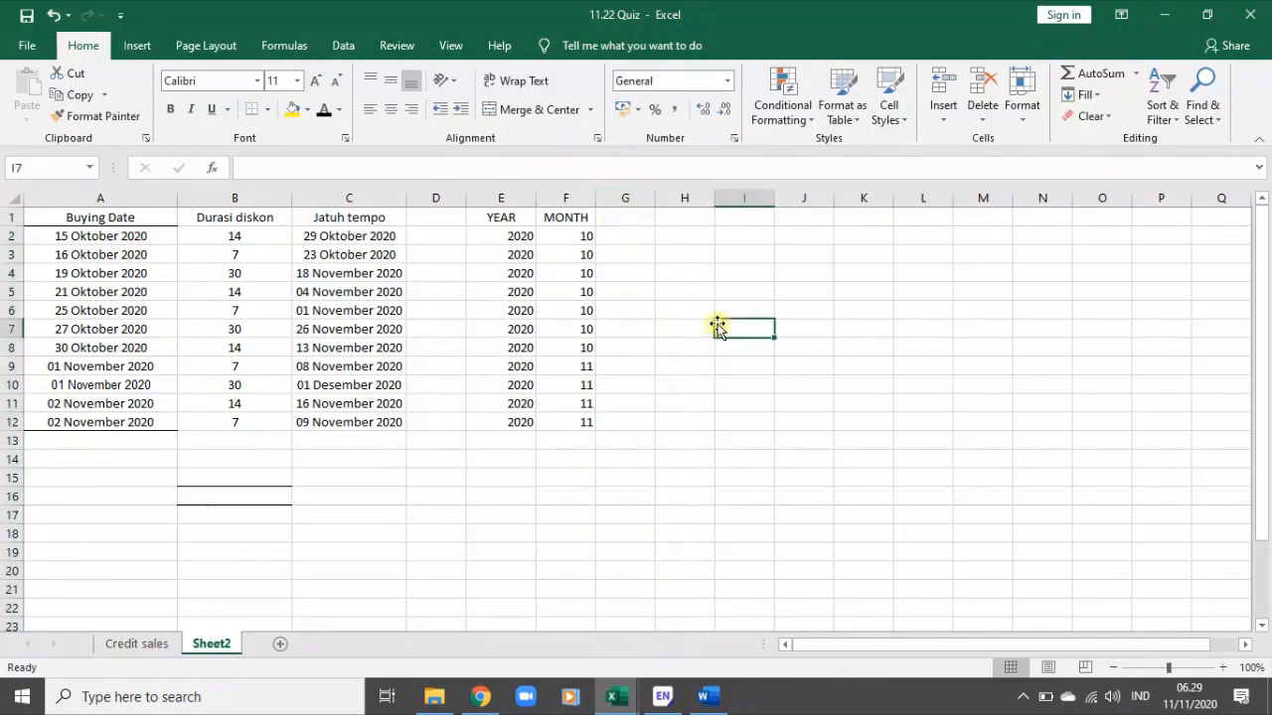
Step: Review the YEAR and MONTH headings, the discount duration in B2 and the due date formula in C2
left_click(509, 217)
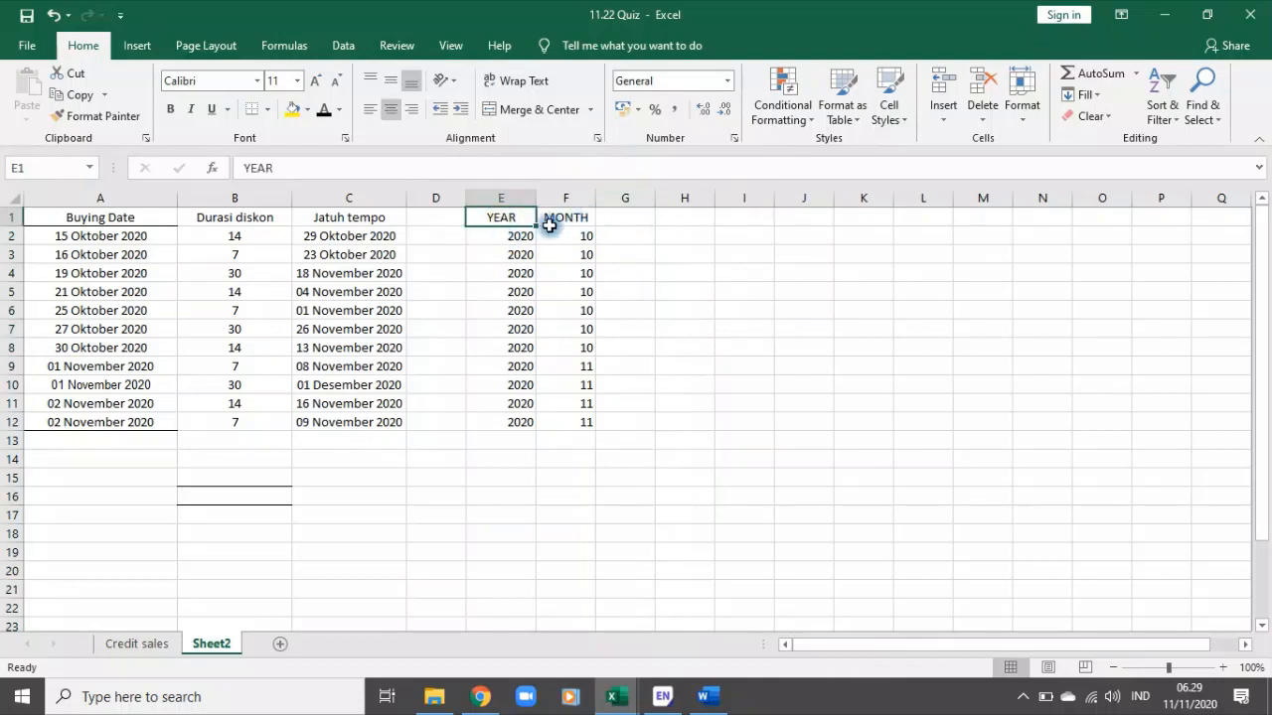
left_click(553, 227)
left_click(633, 218)
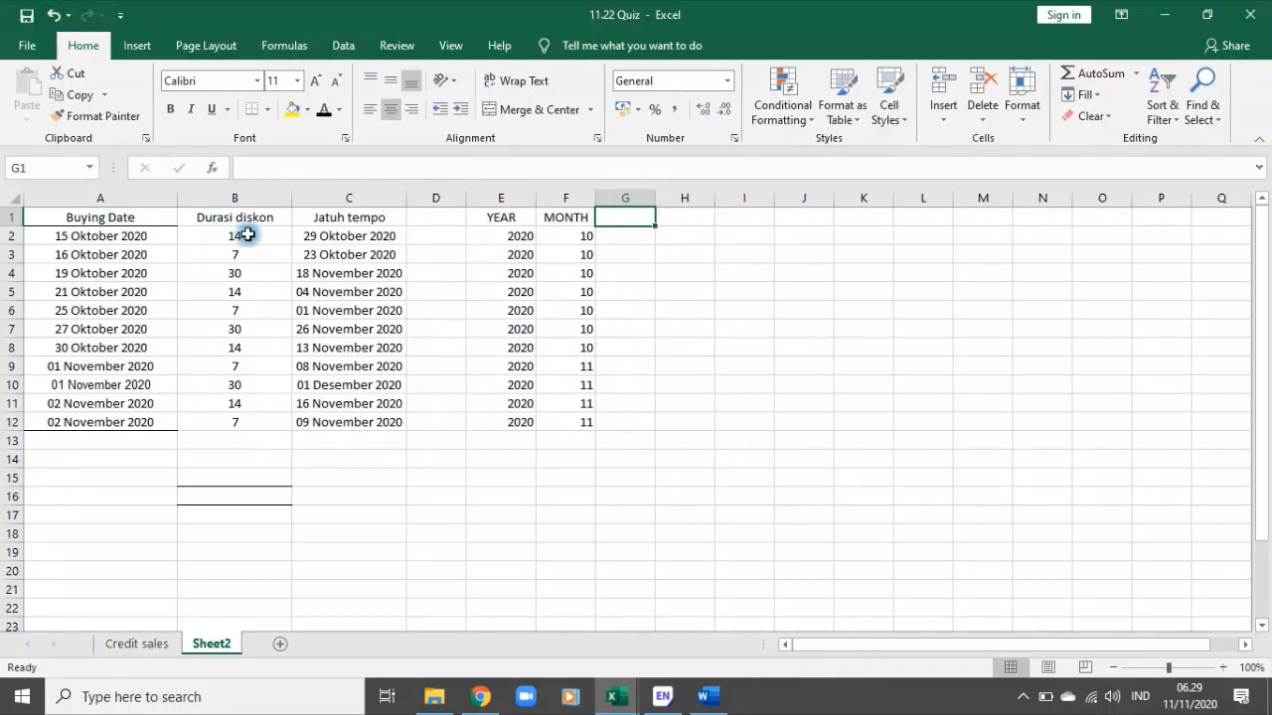
left_click(244, 236)
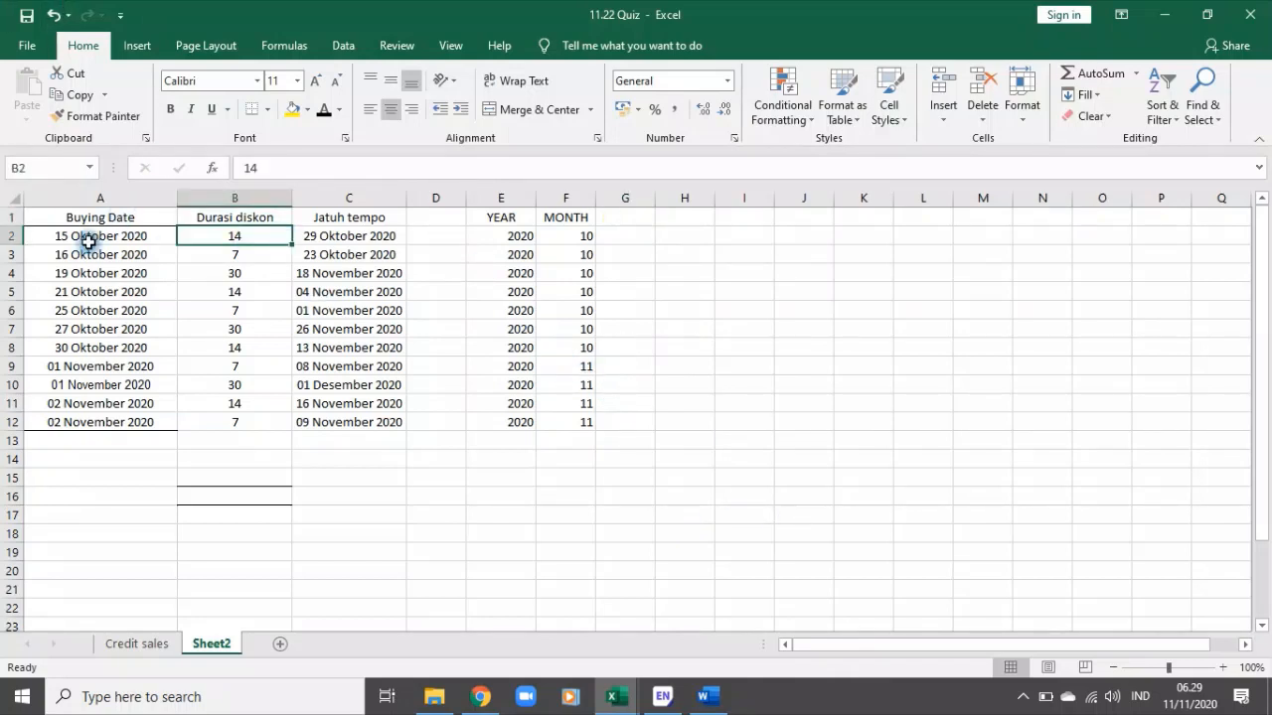
left_click(338, 237)
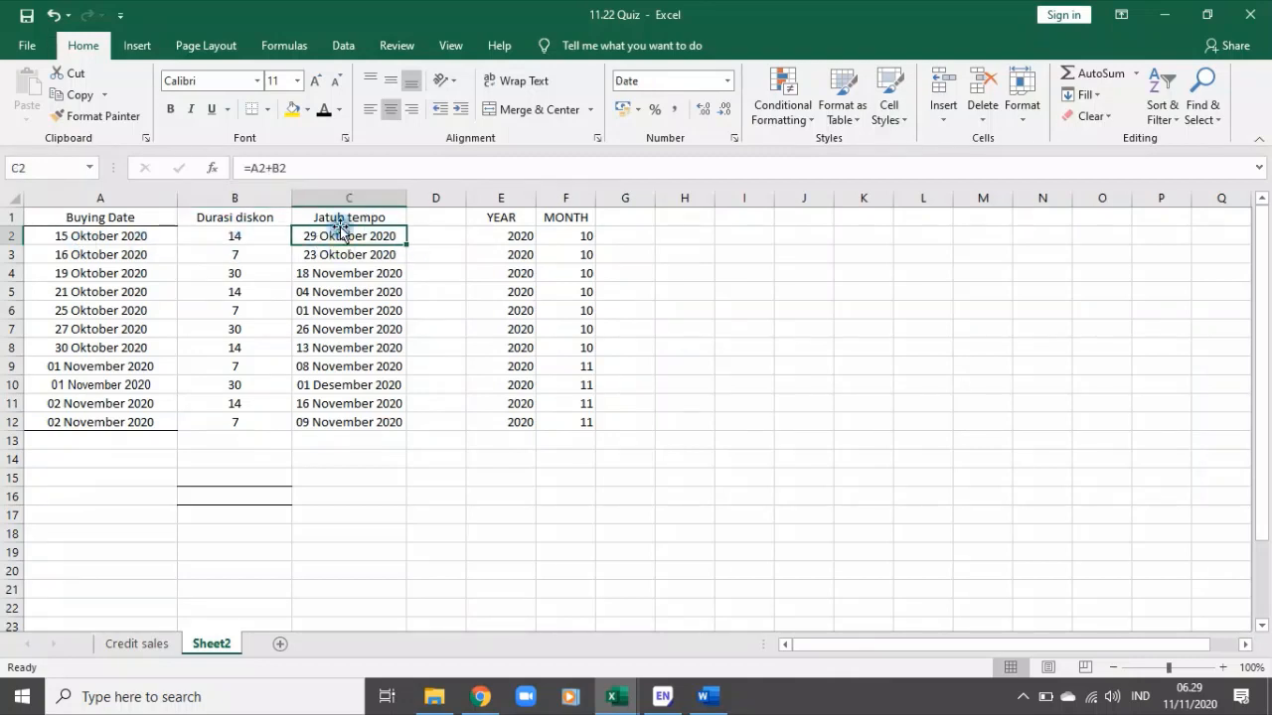
left_click(330, 175)
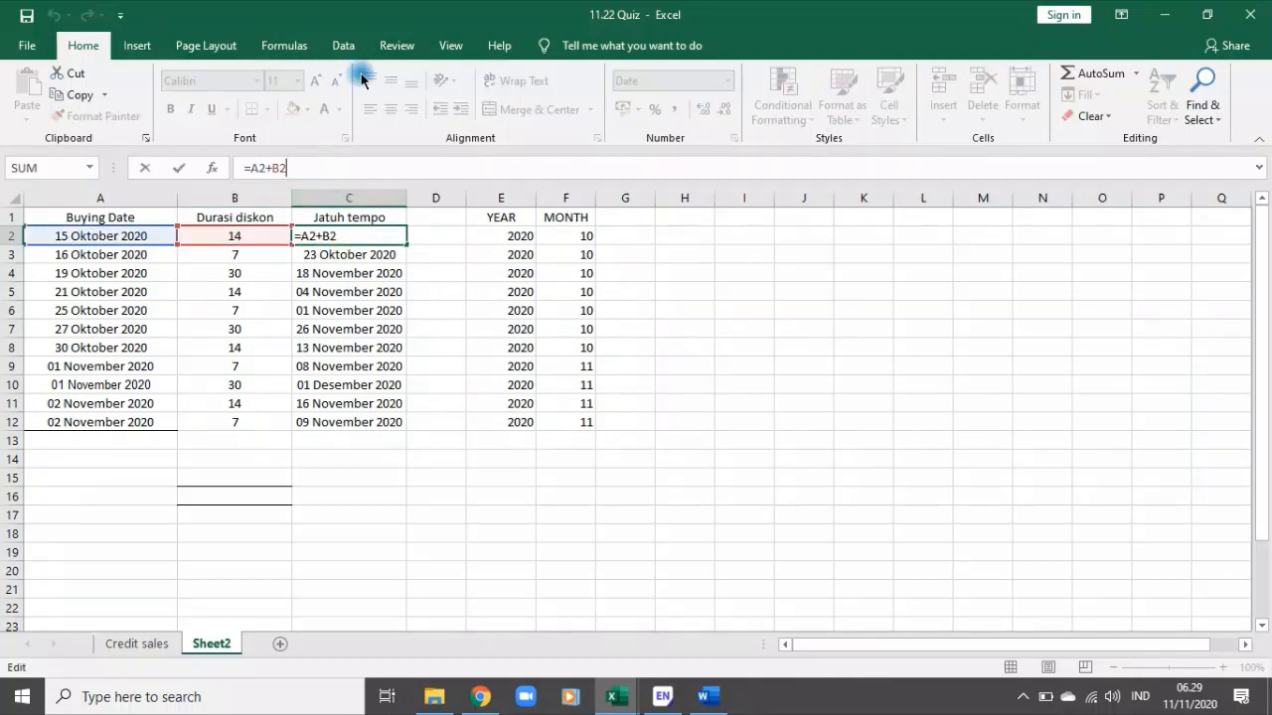
key("Return")
left_click(355, 238)
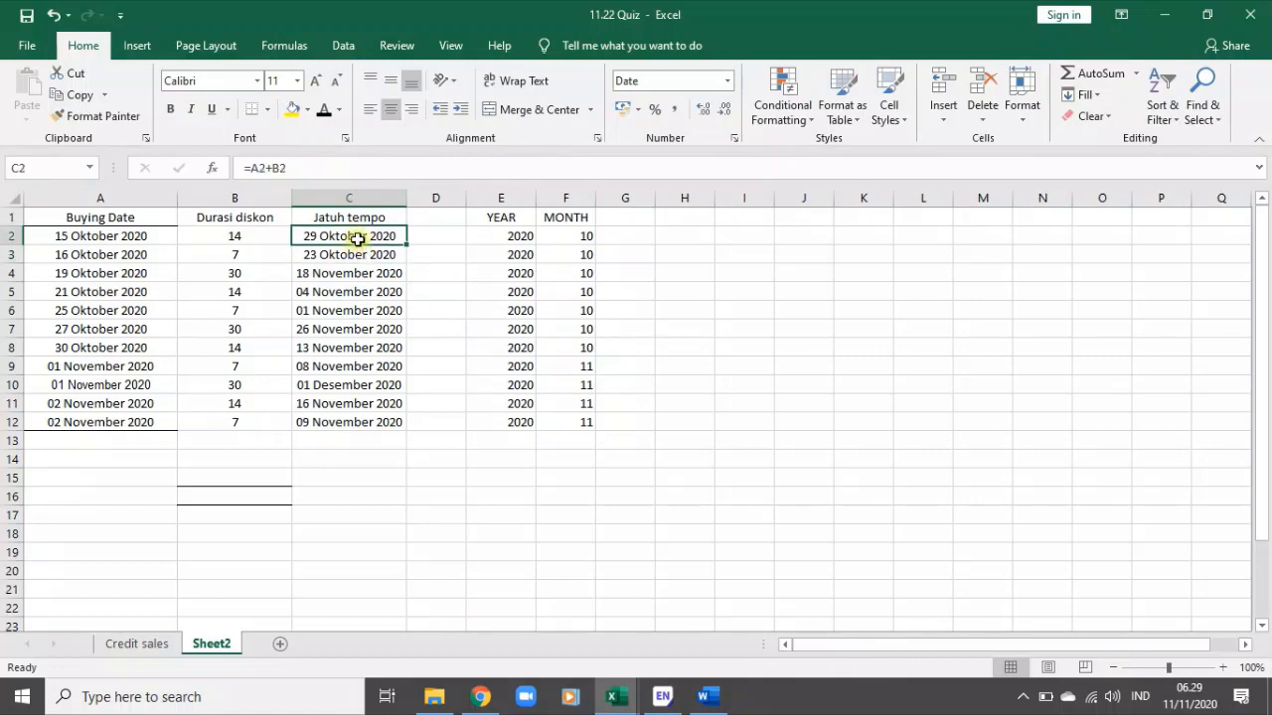
Step: Switch to the Word document and examine item 8 on the discount due date and item 9 on the Informasi column
left_click(708, 696)
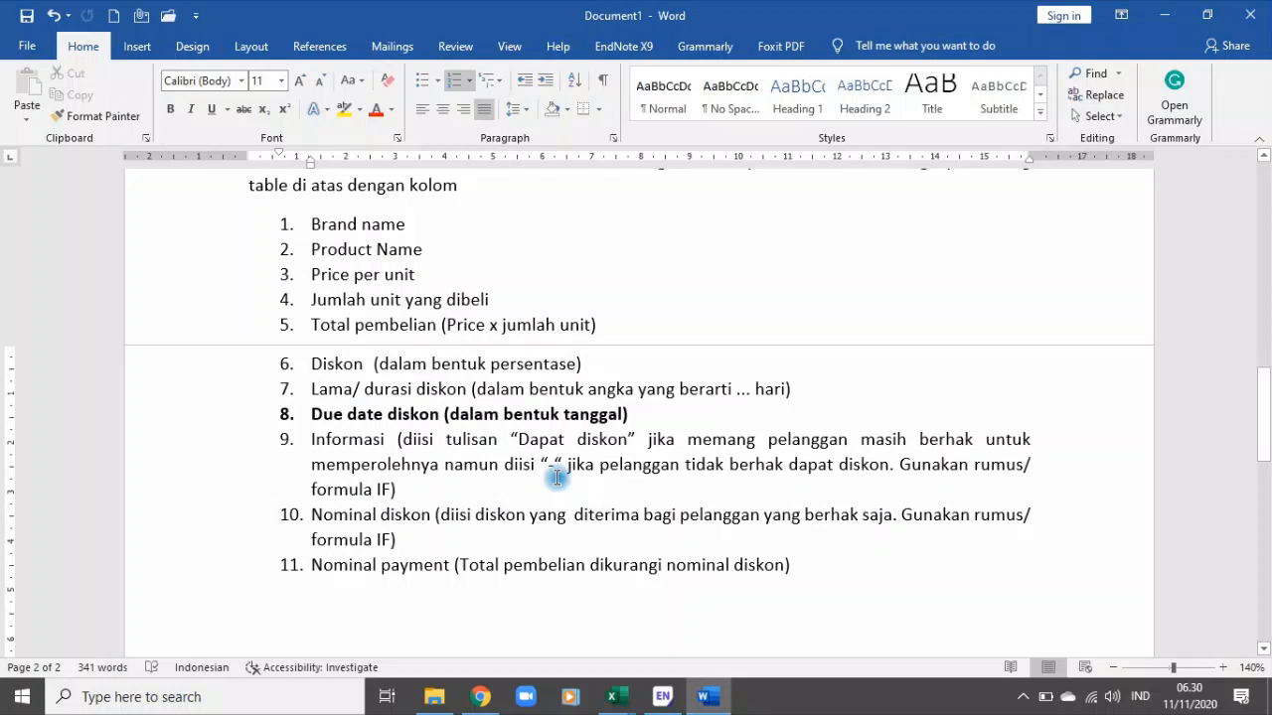
left_click(393, 490)
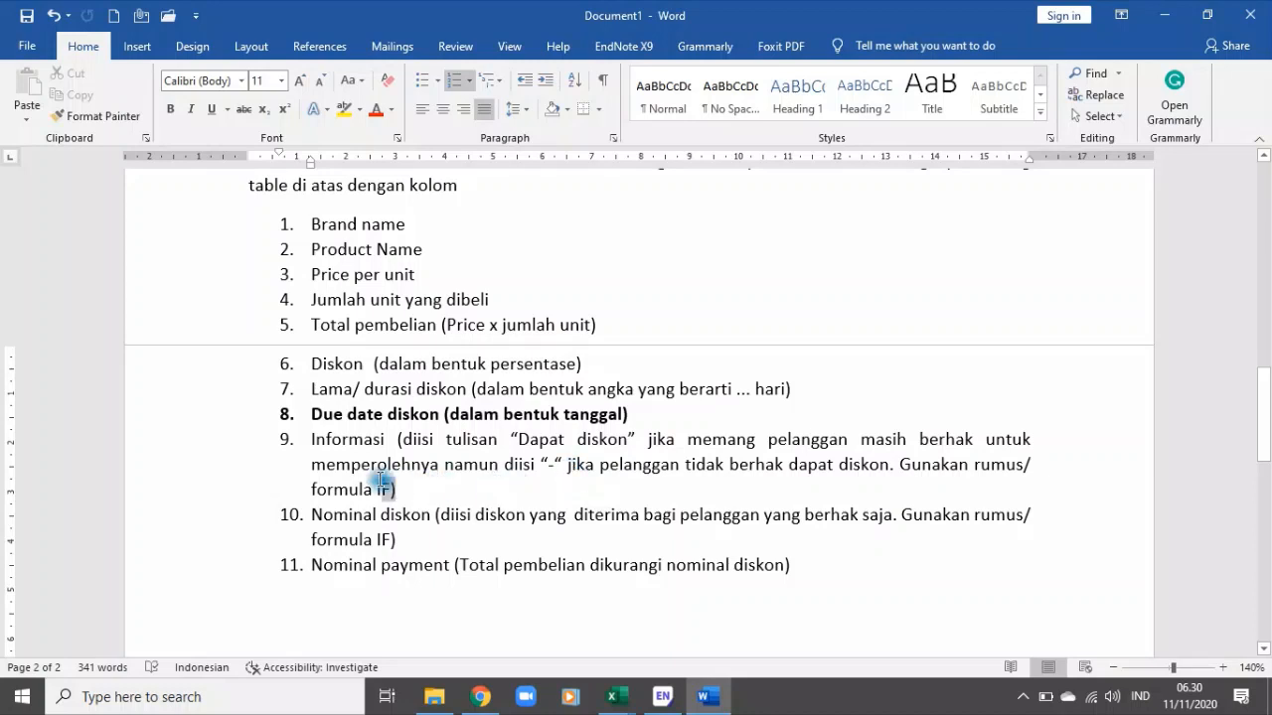
left_click_drag(381, 481, 298, 437)
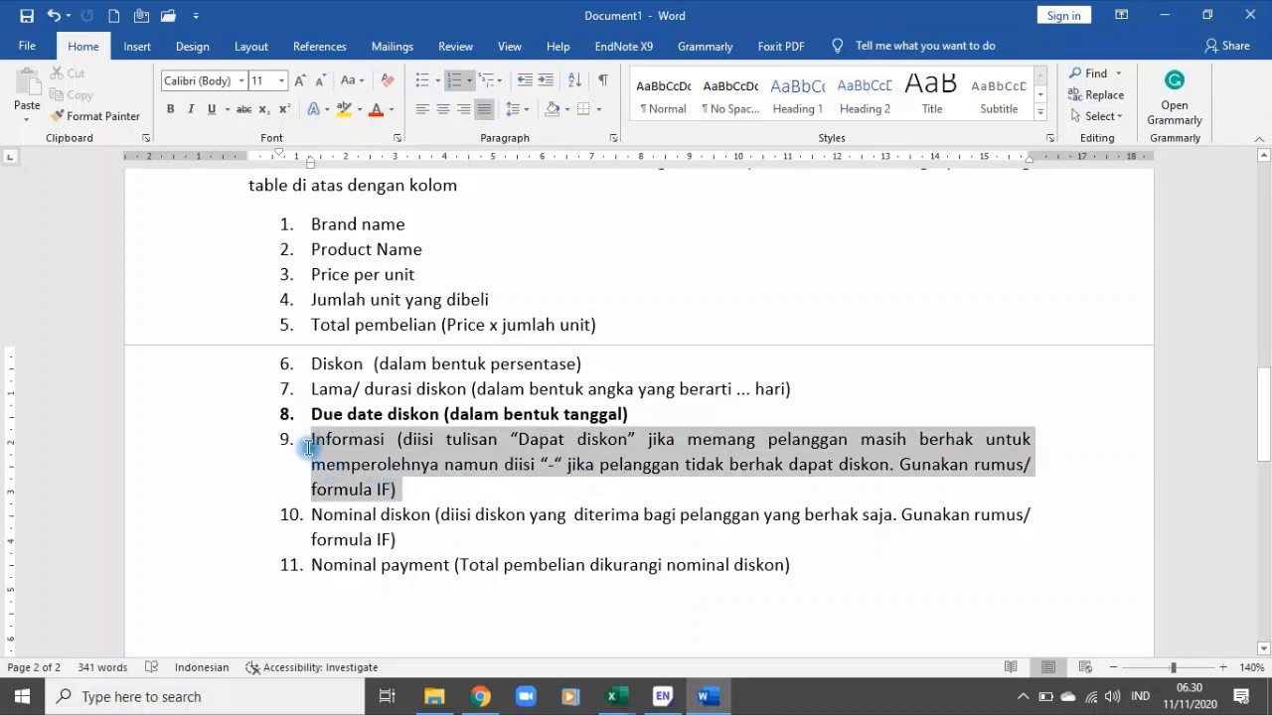
left_click(579, 490)
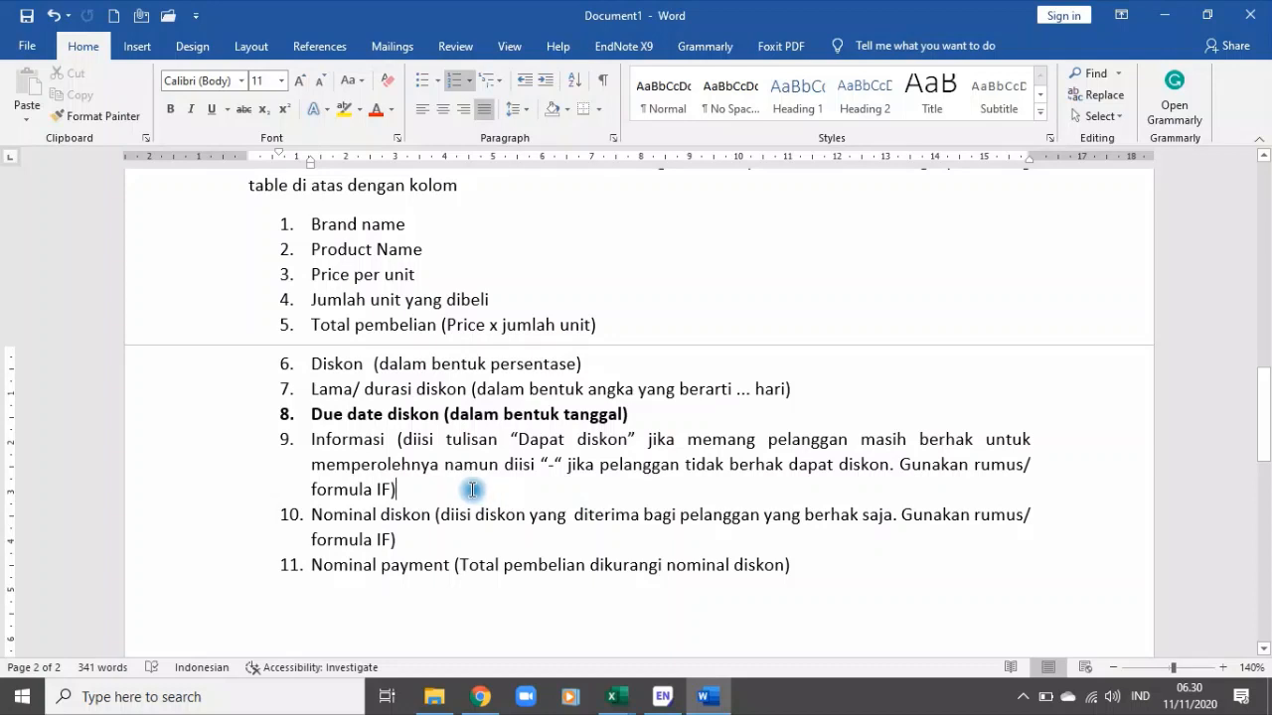
left_click(386, 414)
left_click_drag(642, 415, 552, 412)
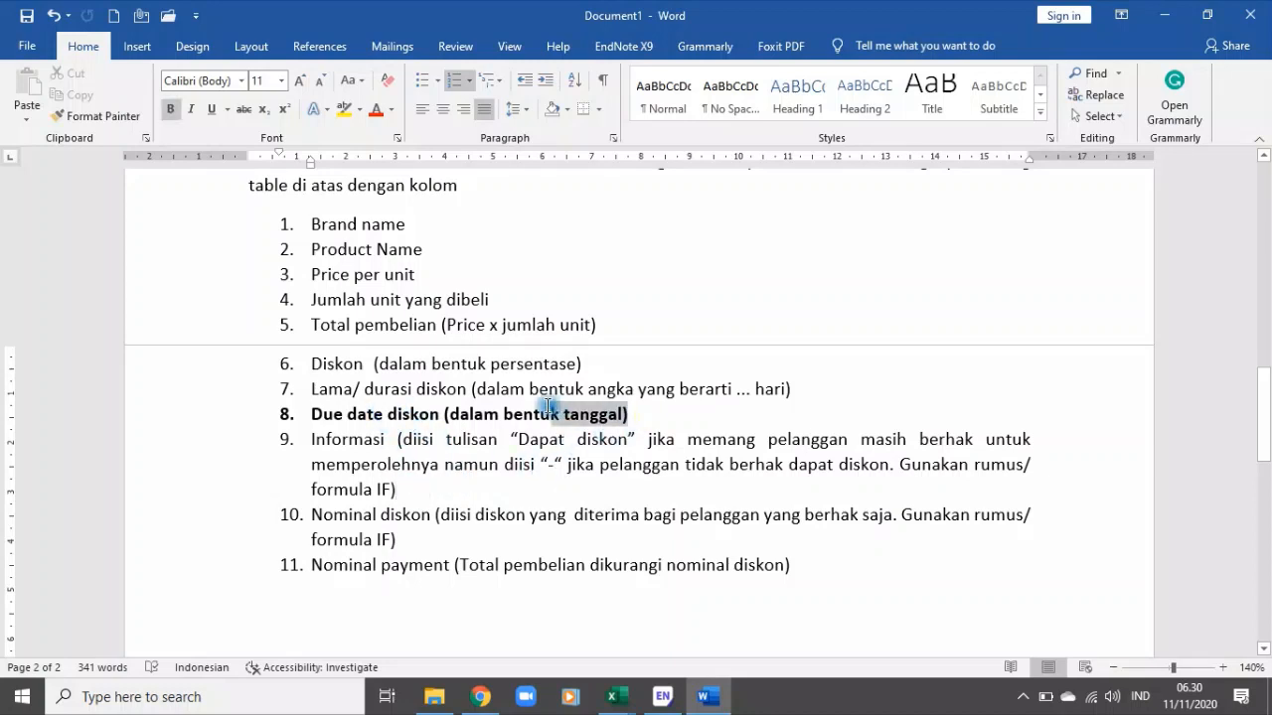
left_click(431, 481)
left_click_drag(648, 414, 437, 414)
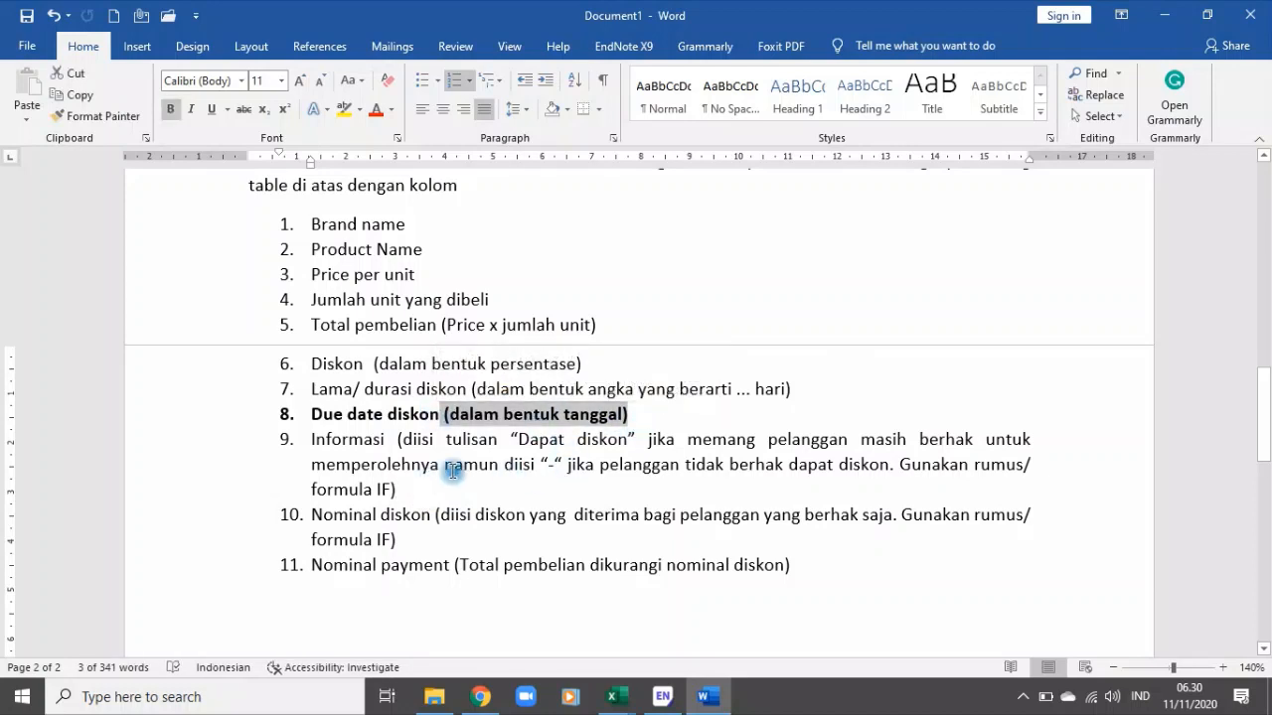
left_click(423, 486)
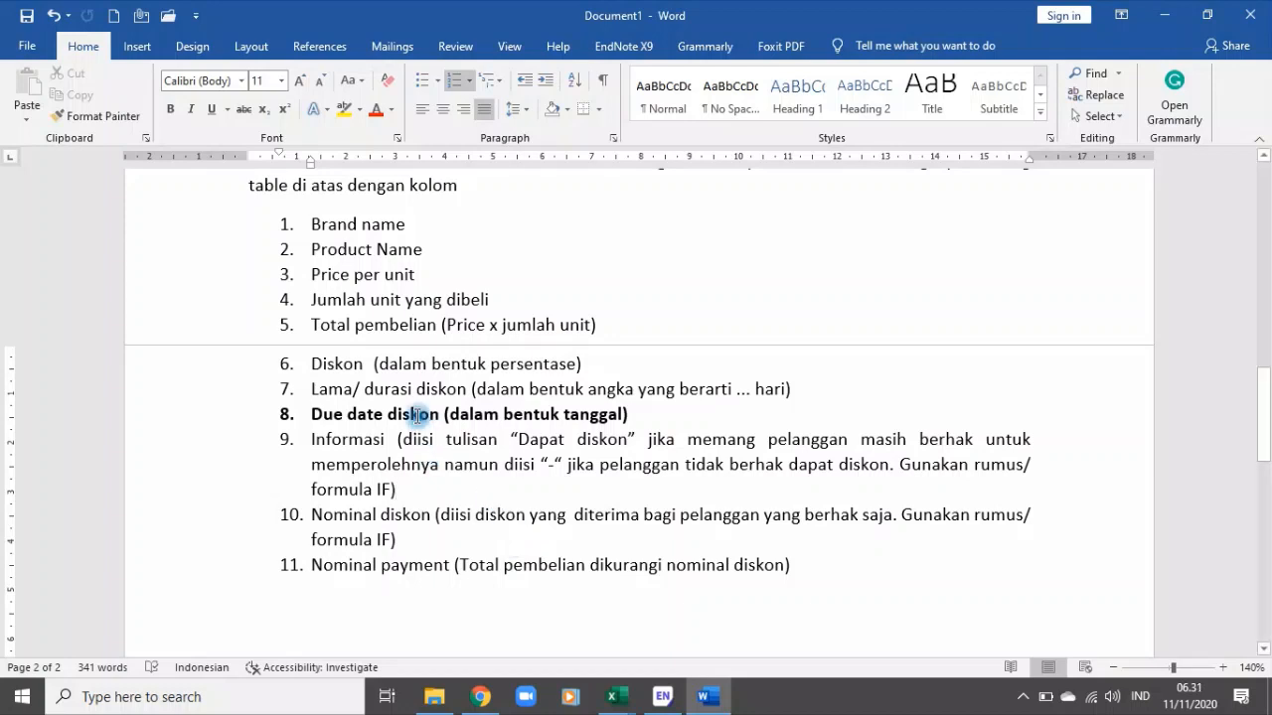
left_click_drag(418, 415, 656, 414)
left_click(656, 414)
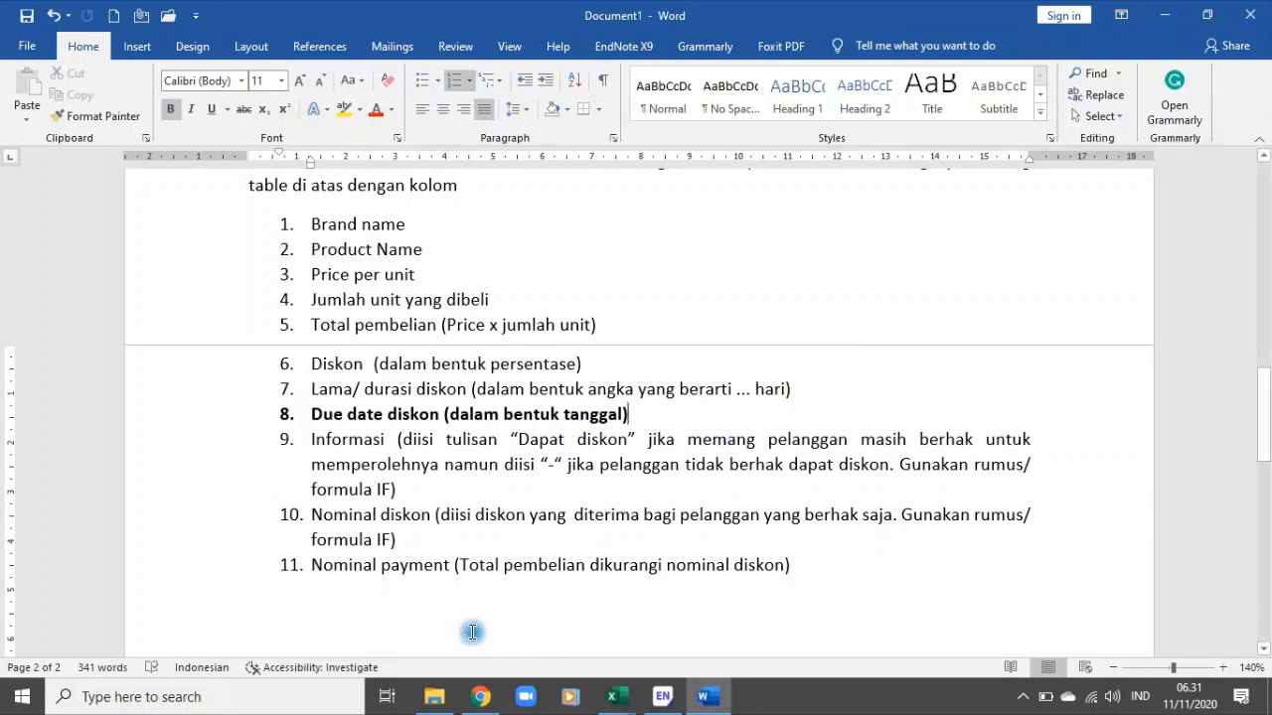
Step: Add the text DUE on the blank line below the numbered list
left_click(424, 653)
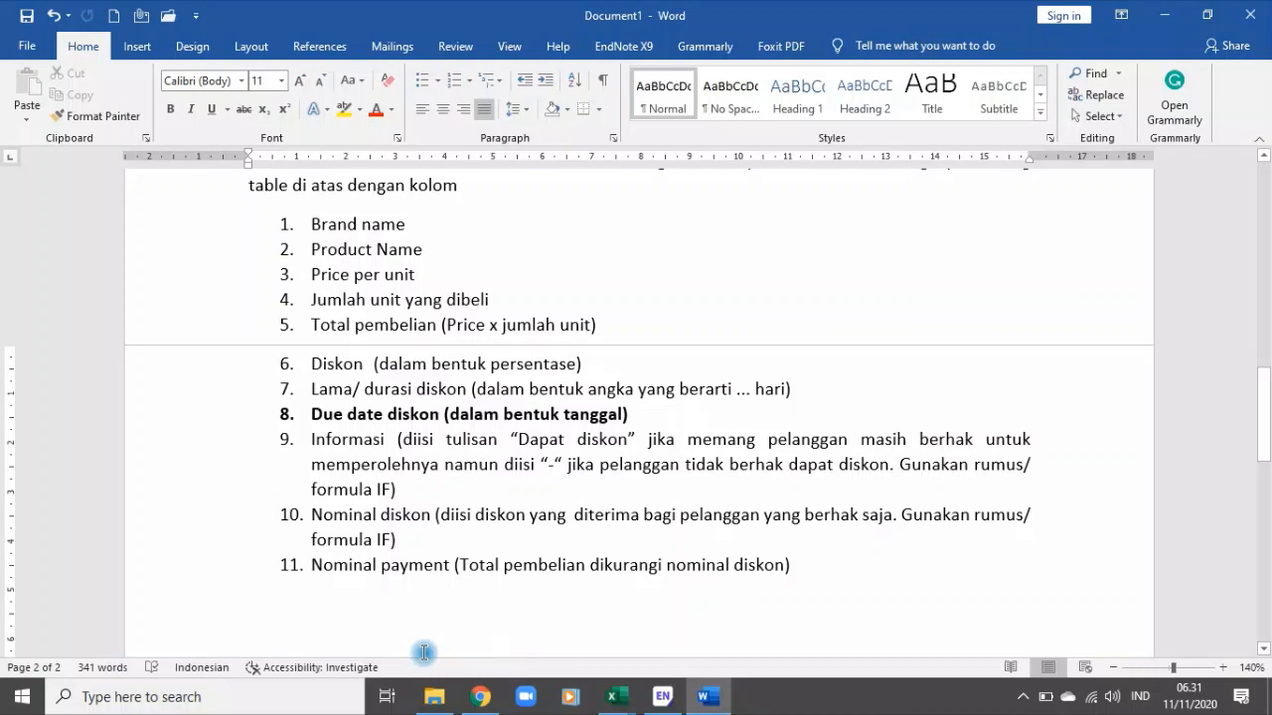
type("DUE")
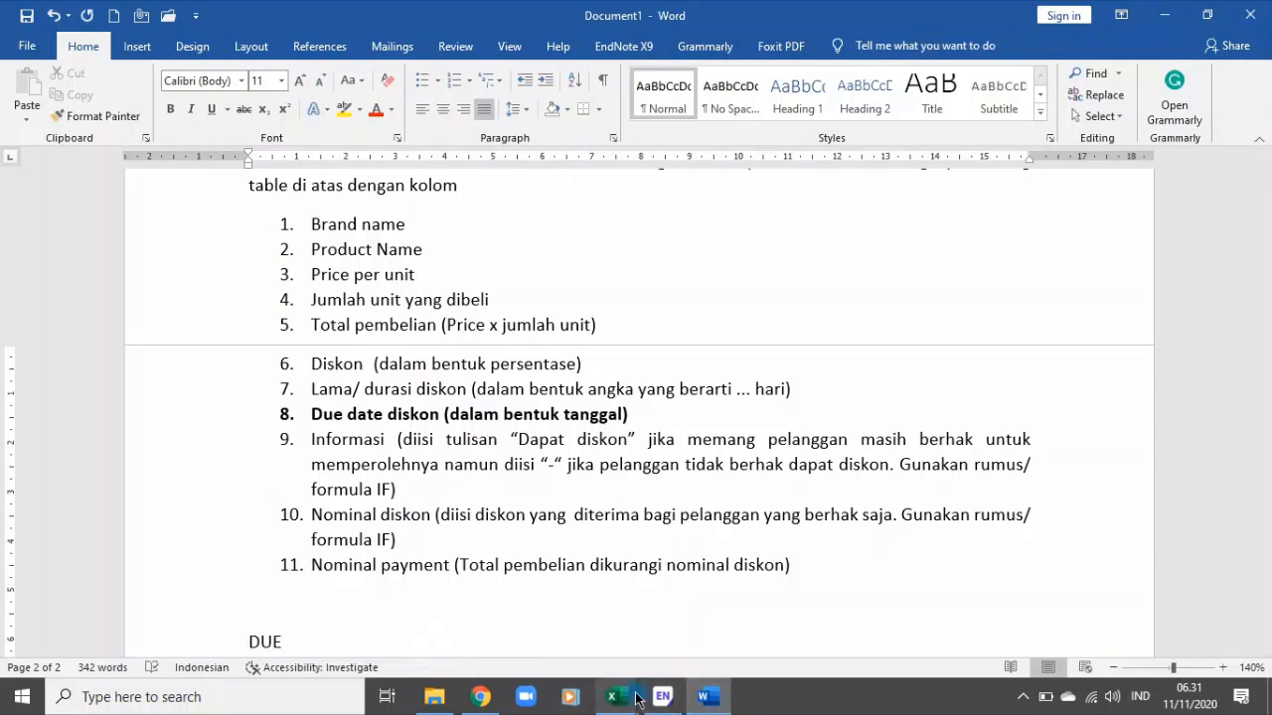
Step: Switch back to the Excel workbook and fill the Jatuh tempo dates in C2:C12 with yellow
mouse_move(636, 701)
left_click(1168, 626)
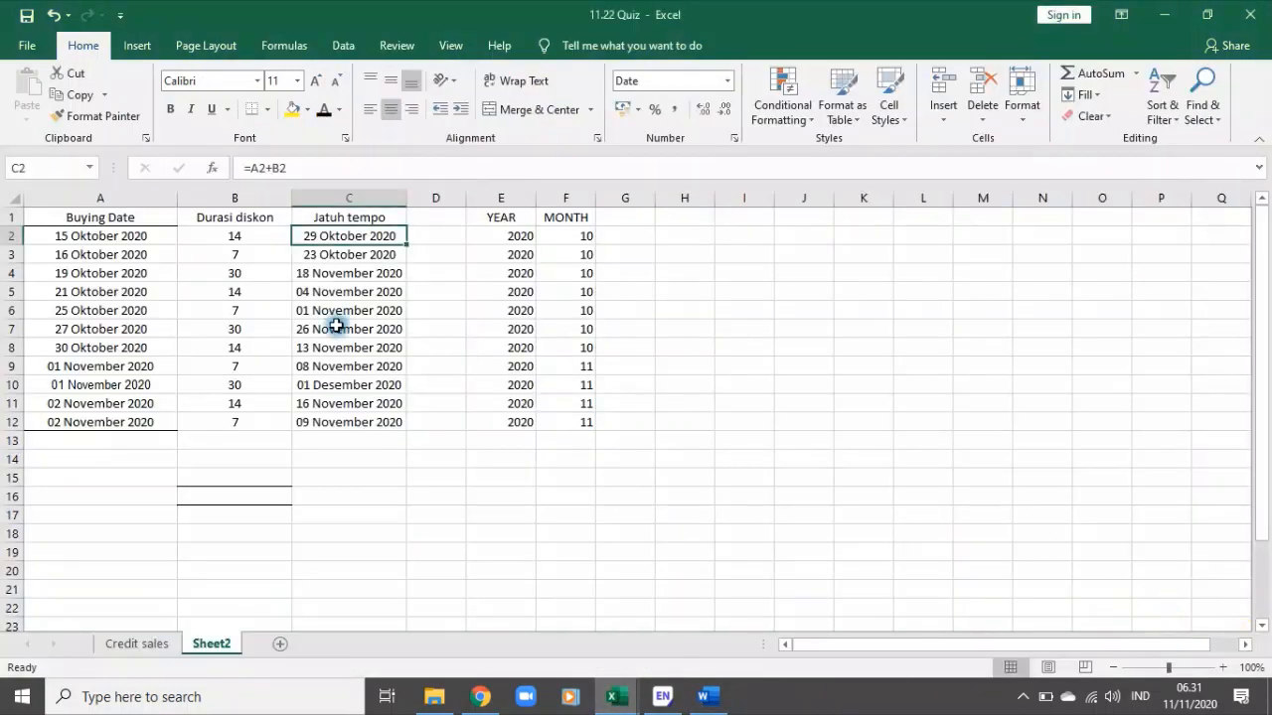
left_click_drag(361, 239, 359, 422)
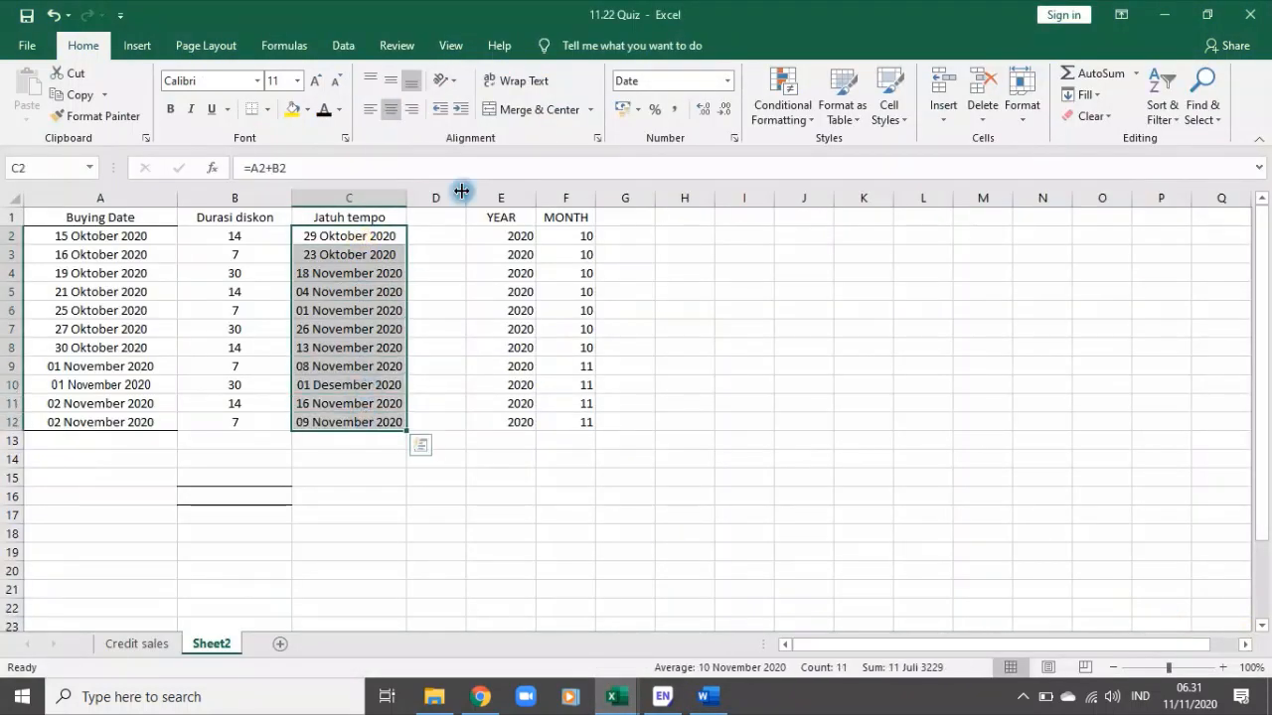
left_click(292, 110)
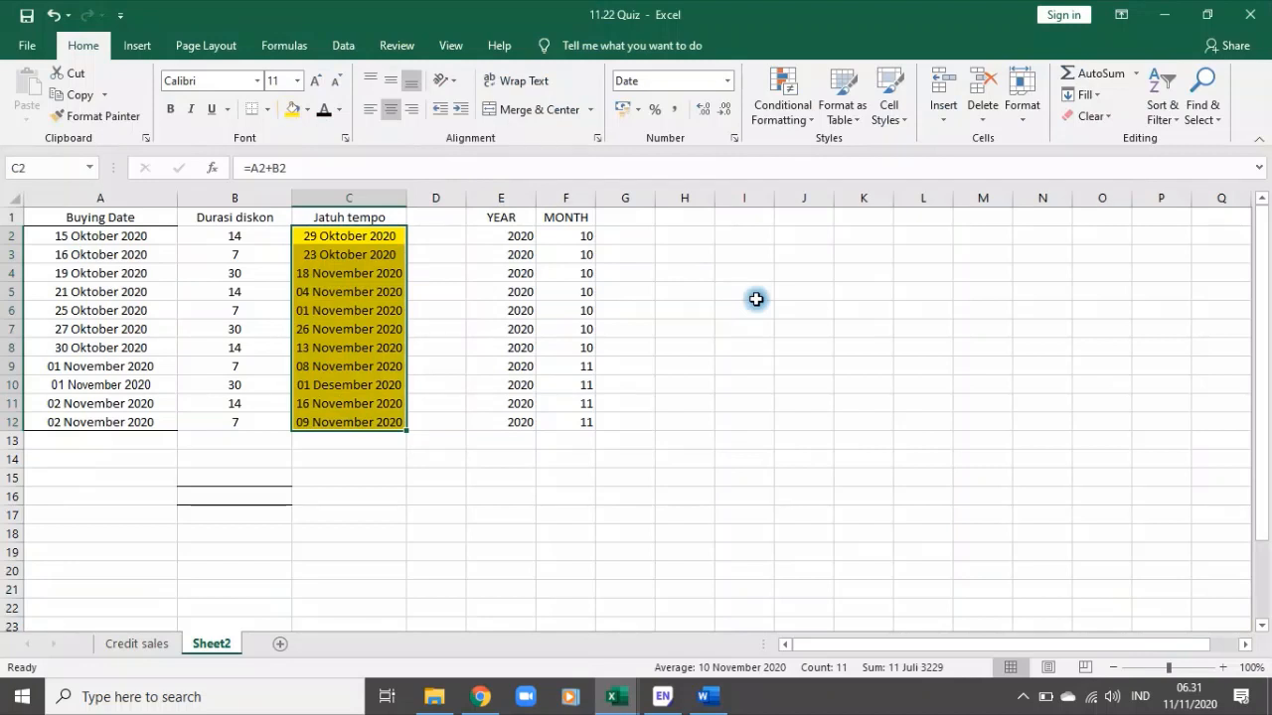
left_click(746, 257)
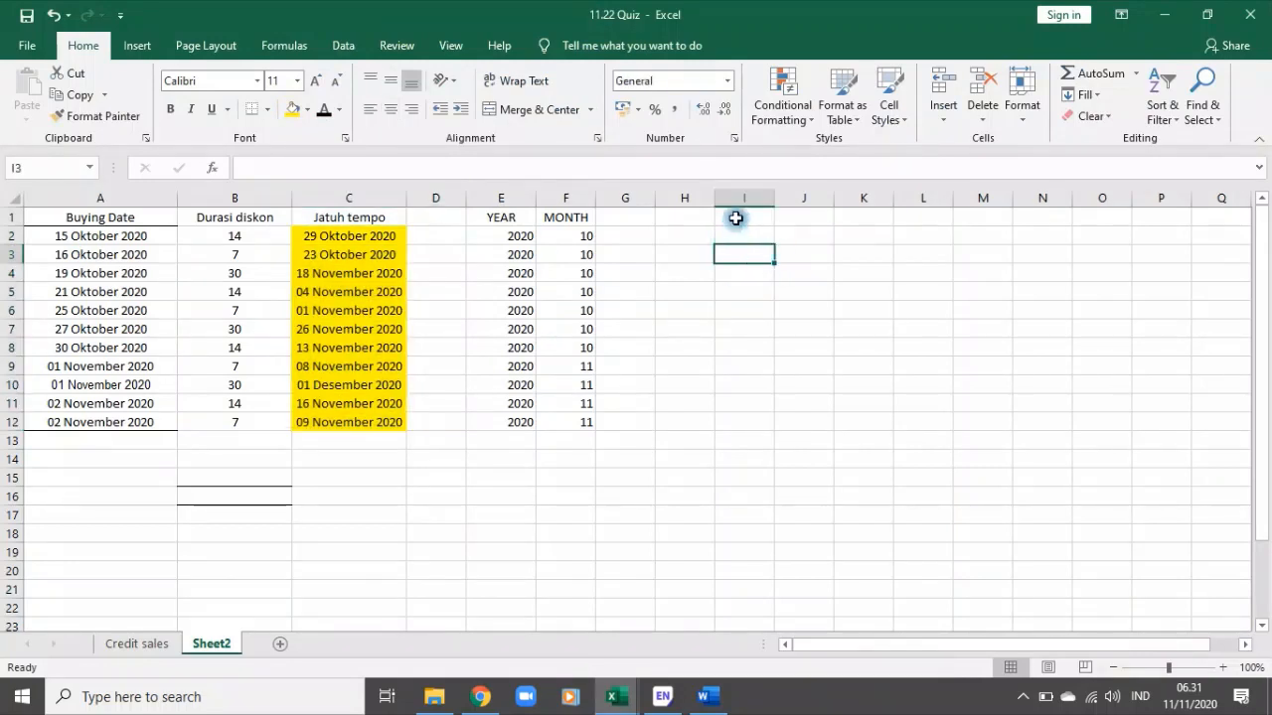
Step: Enter the heading HARI INI in I1 and the date 11/11/2020 in I2
left_click(741, 219)
type("HARI INI")
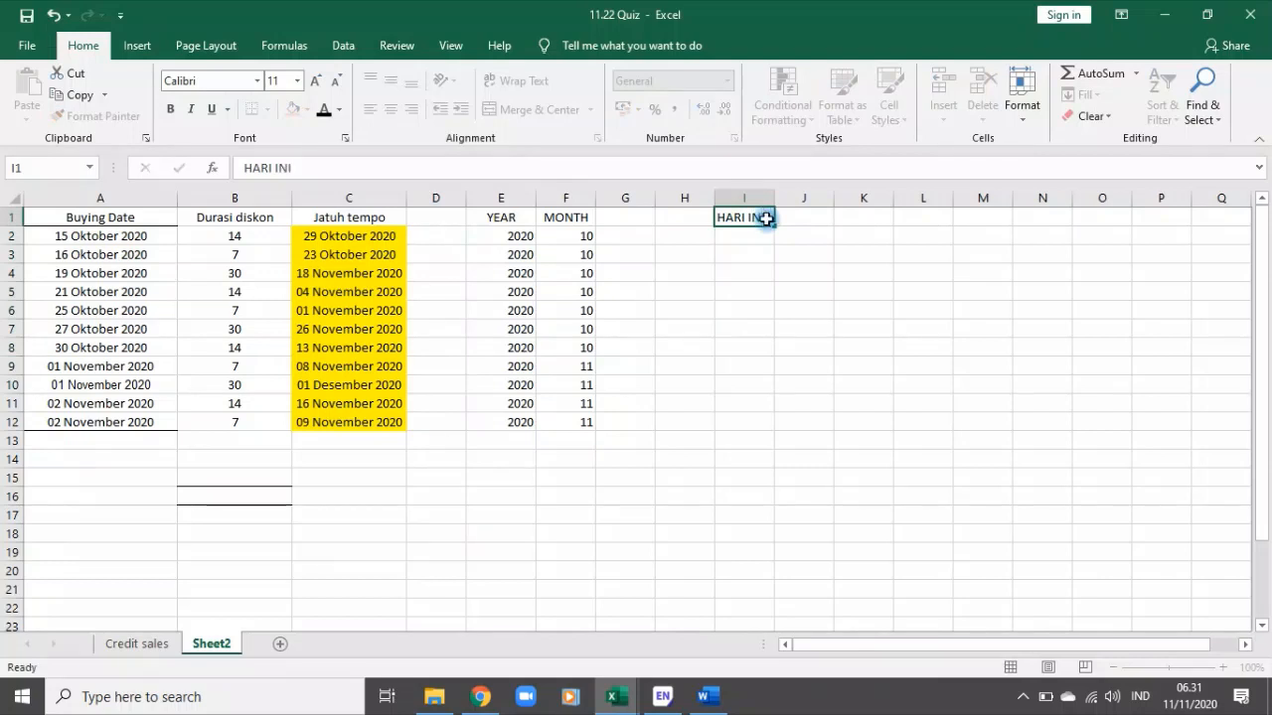
key("Return")
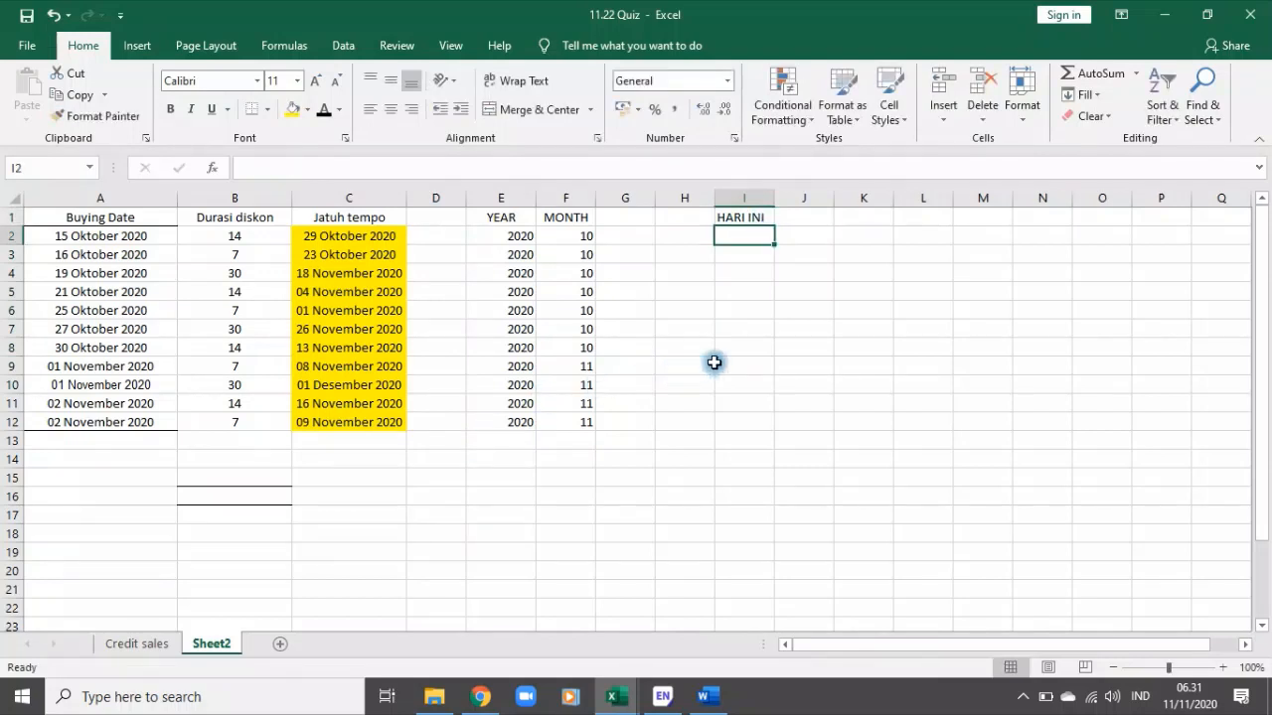
type("11/11/")
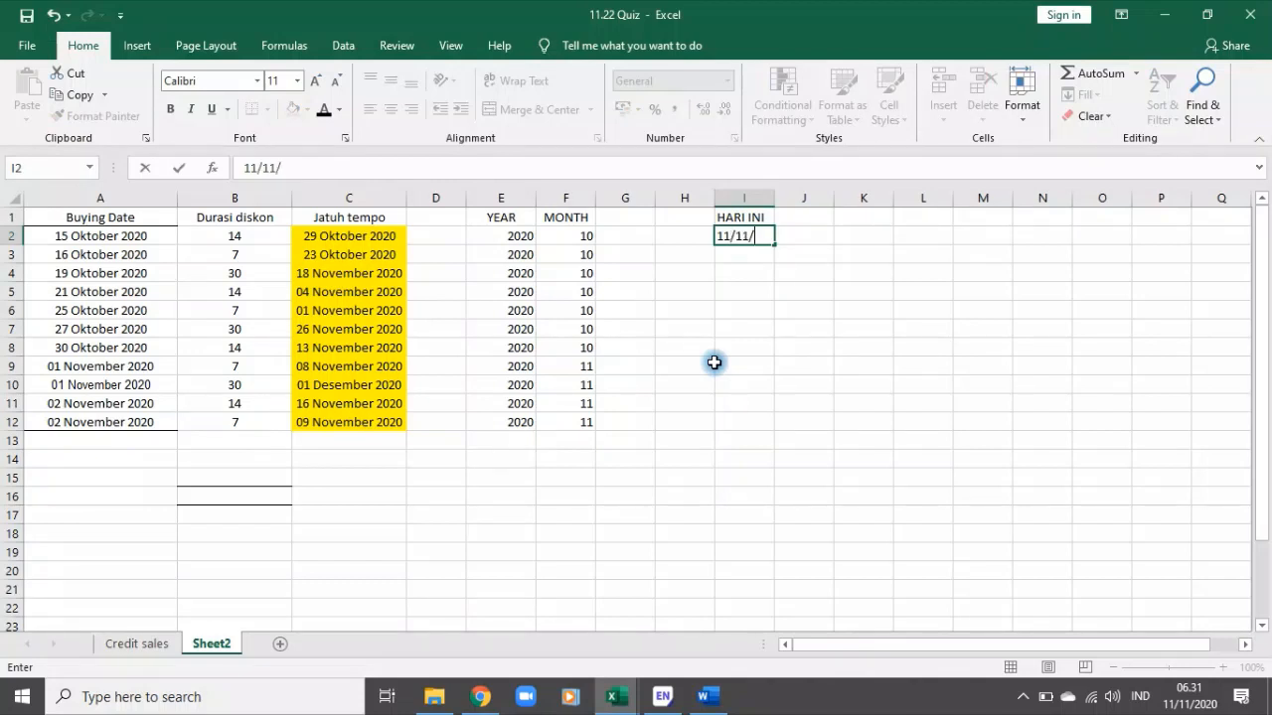
type("2020")
key("ctrl+Return")
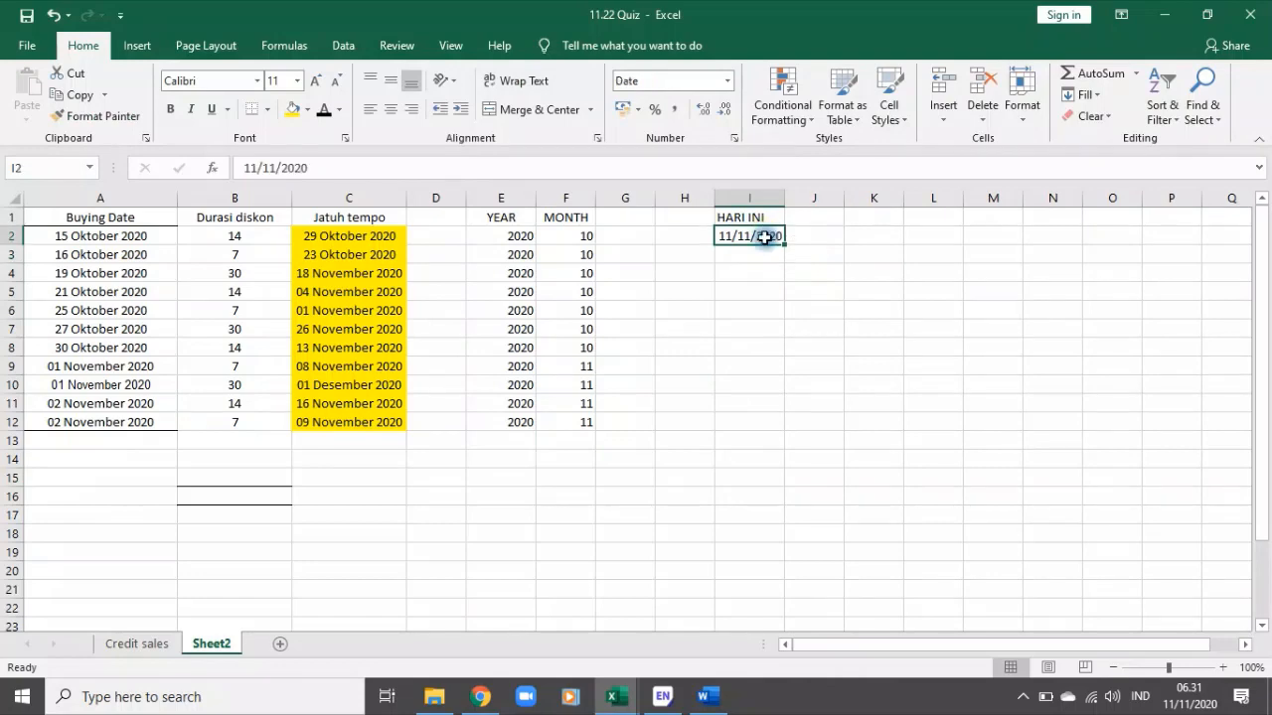
Step: Format the date in I2 with the "14 Maret 2012" date type
left_click(727, 80)
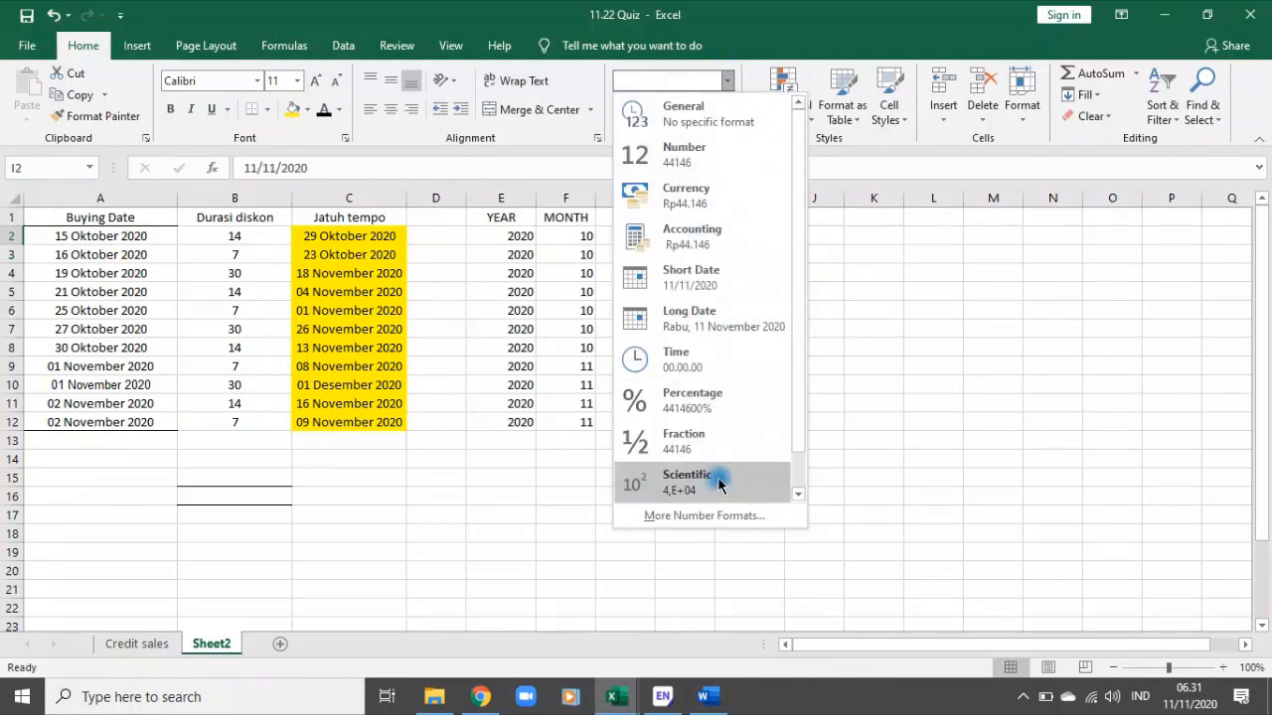
left_click(720, 511)
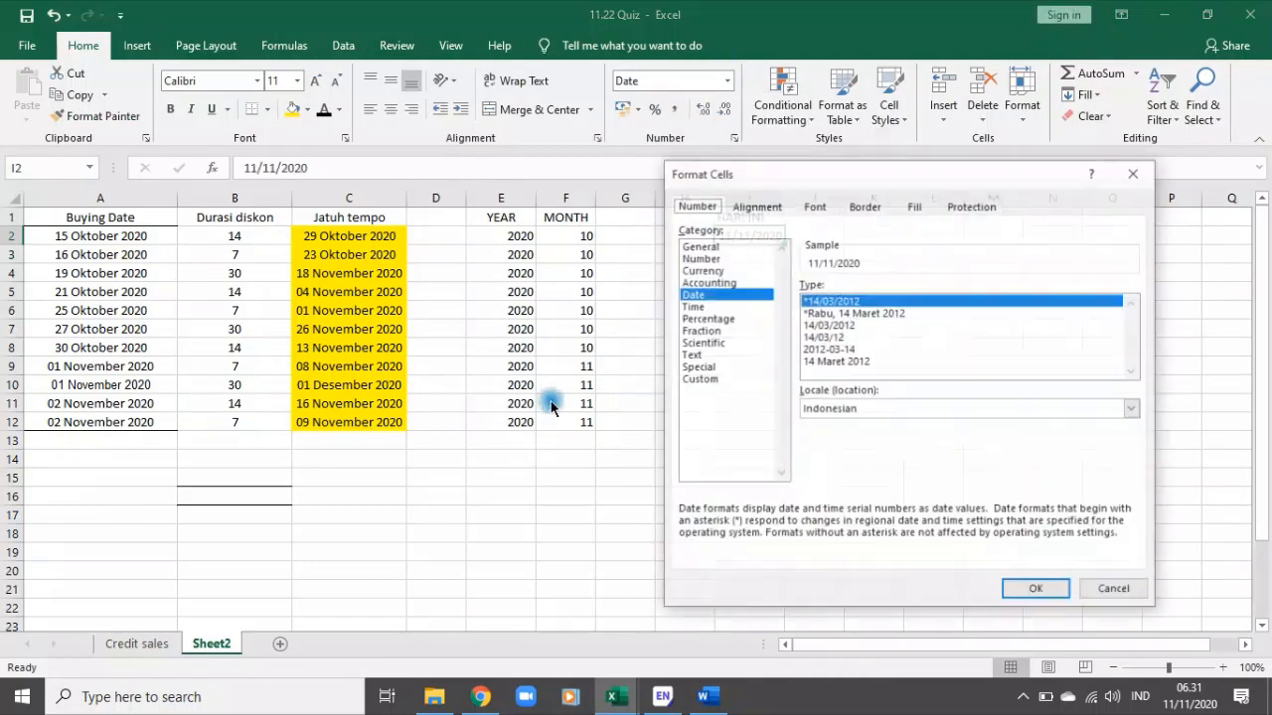
left_click(850, 362)
left_click(1037, 591)
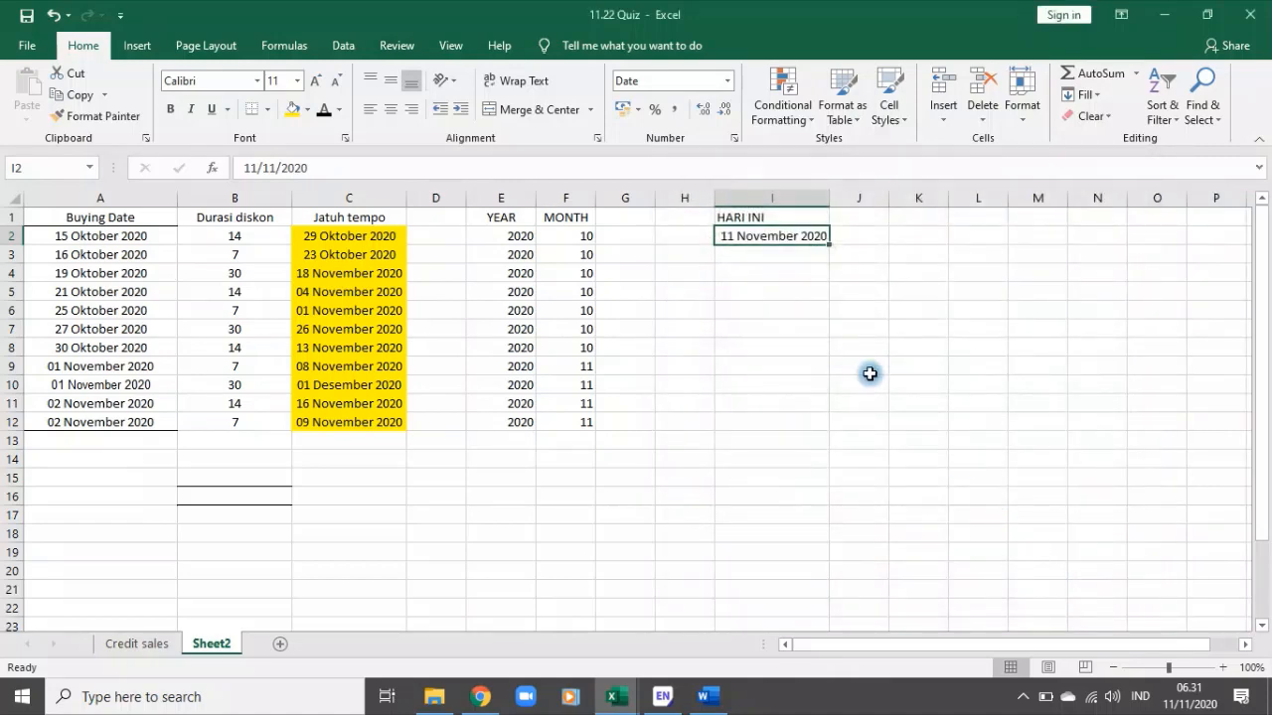
Step: Copy the date from I2 into I3:I12 so every row holds 11 November 2020
left_click_drag(827, 242, 838, 433)
left_click(772, 235)
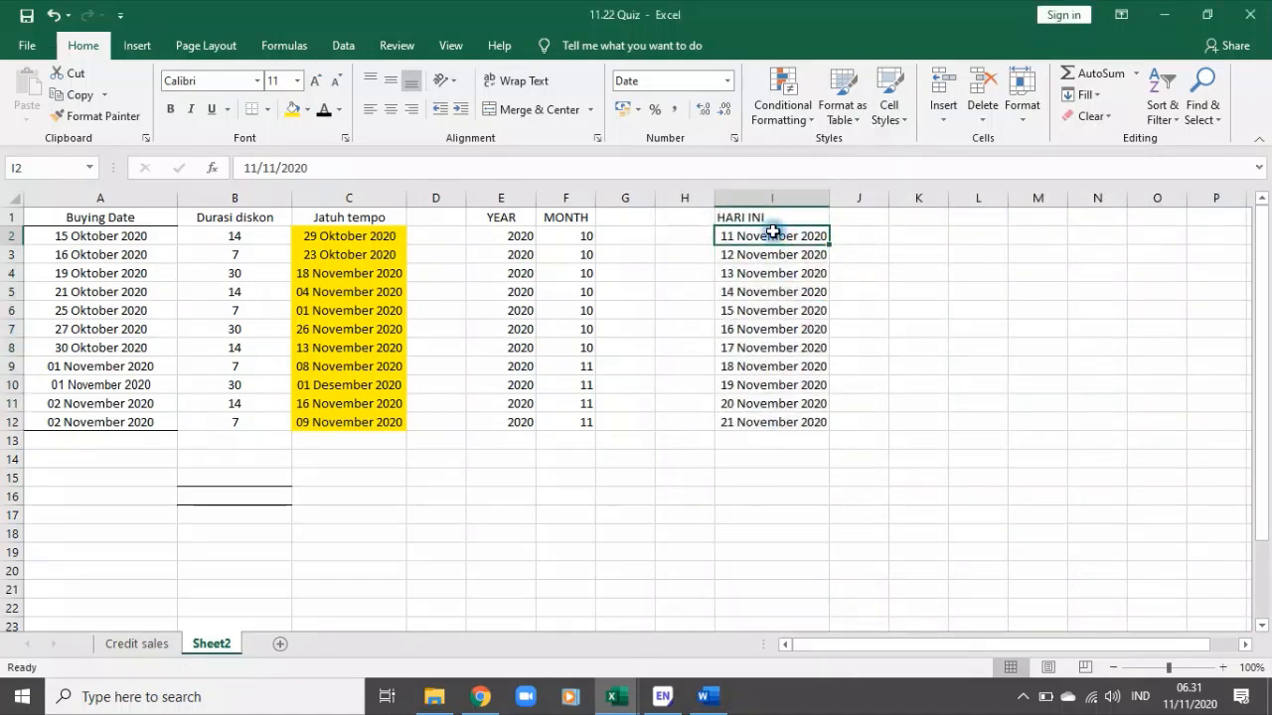
key("ctrl+c")
left_click_drag(775, 252, 806, 421)
key("ctrl+v")
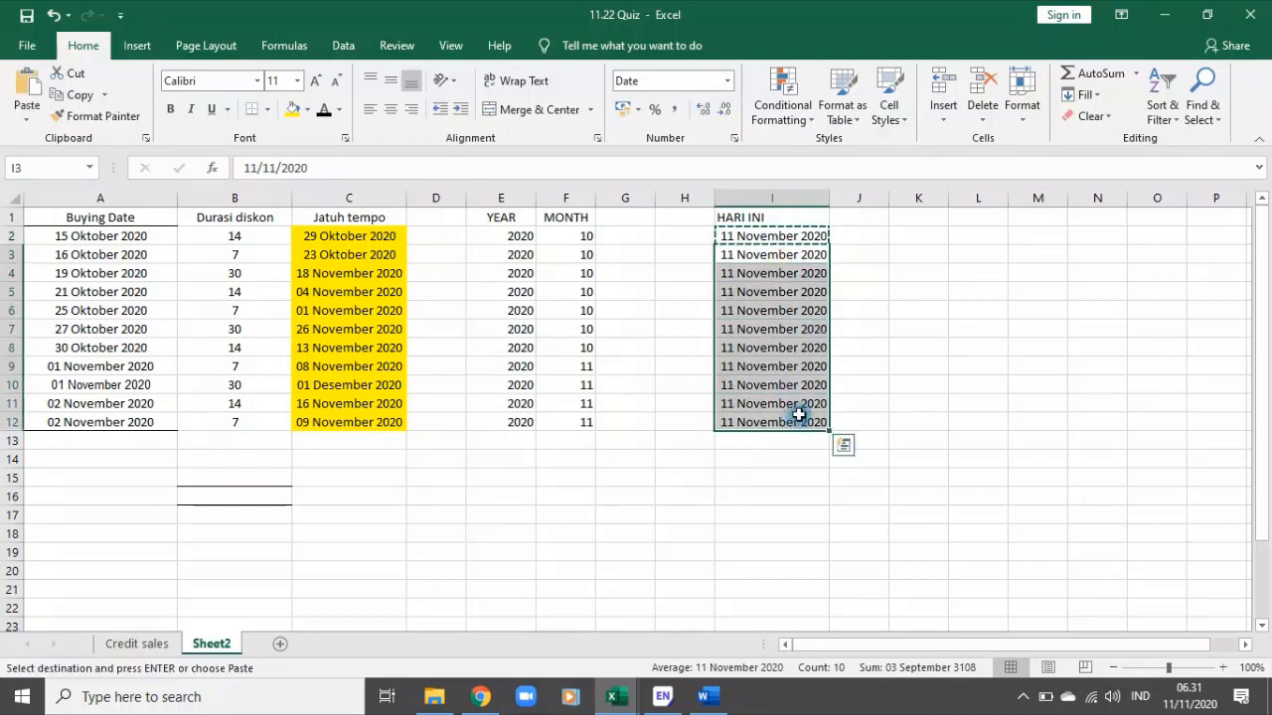
left_click(1025, 341)
key("Escape")
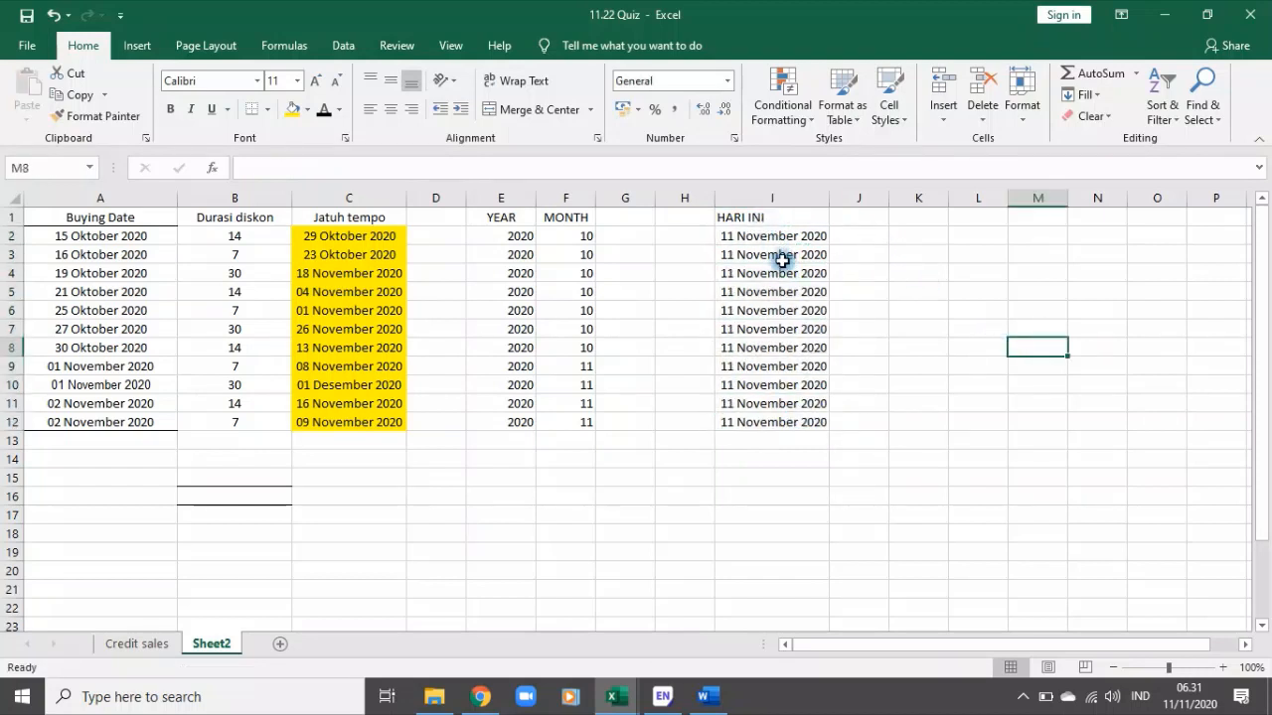
Step: Compare the Jatuh tempo dates in rows 2 and 11 with the HARI INI dates in the same rows
left_click(859, 237)
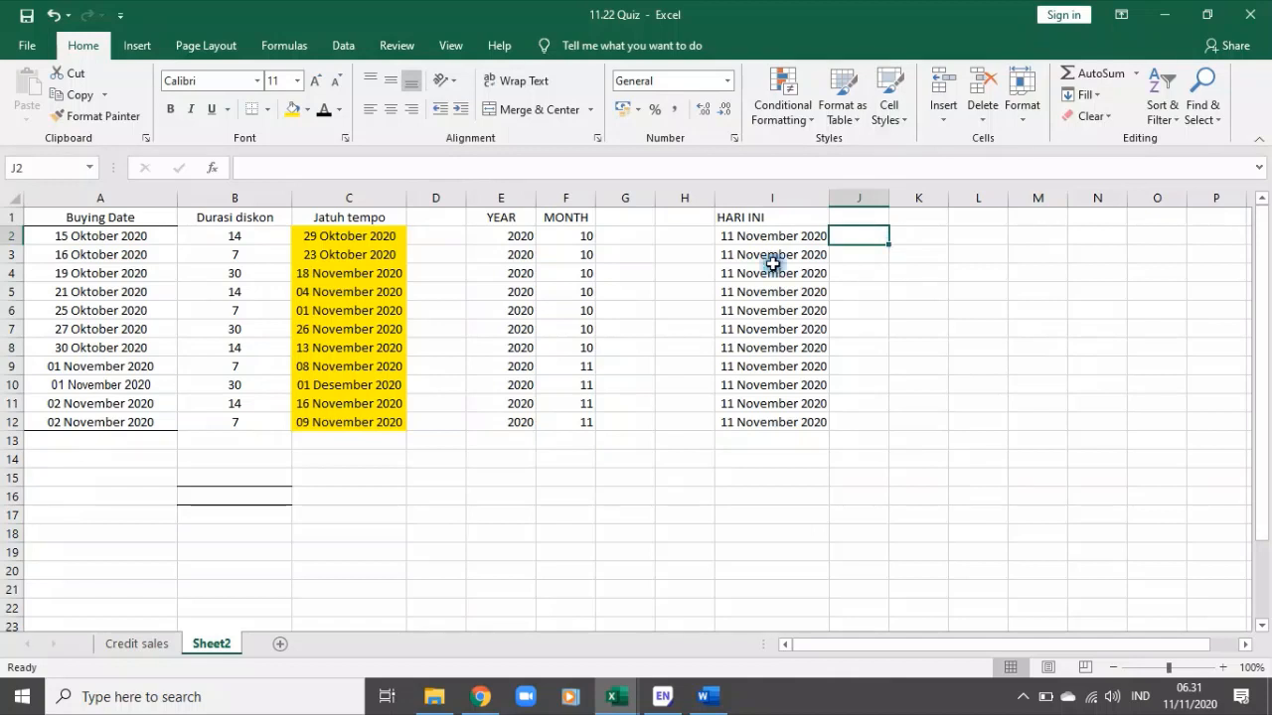
left_click(329, 238)
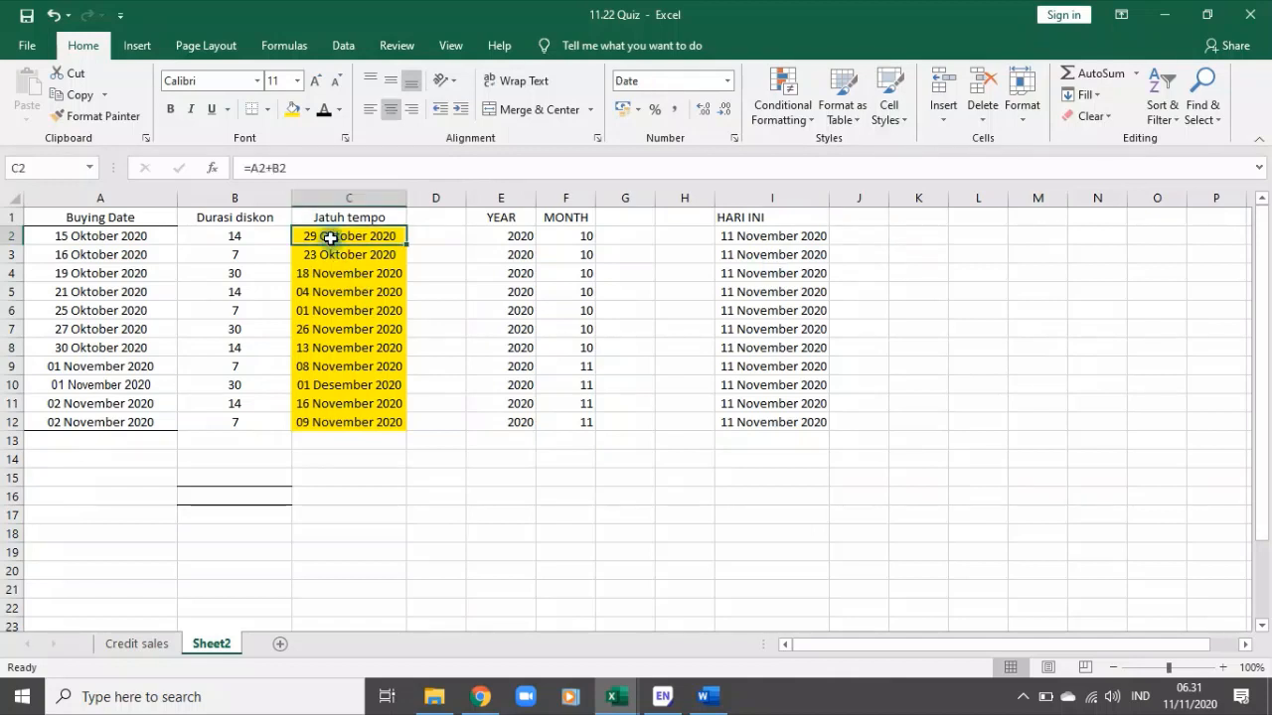
left_click(755, 235)
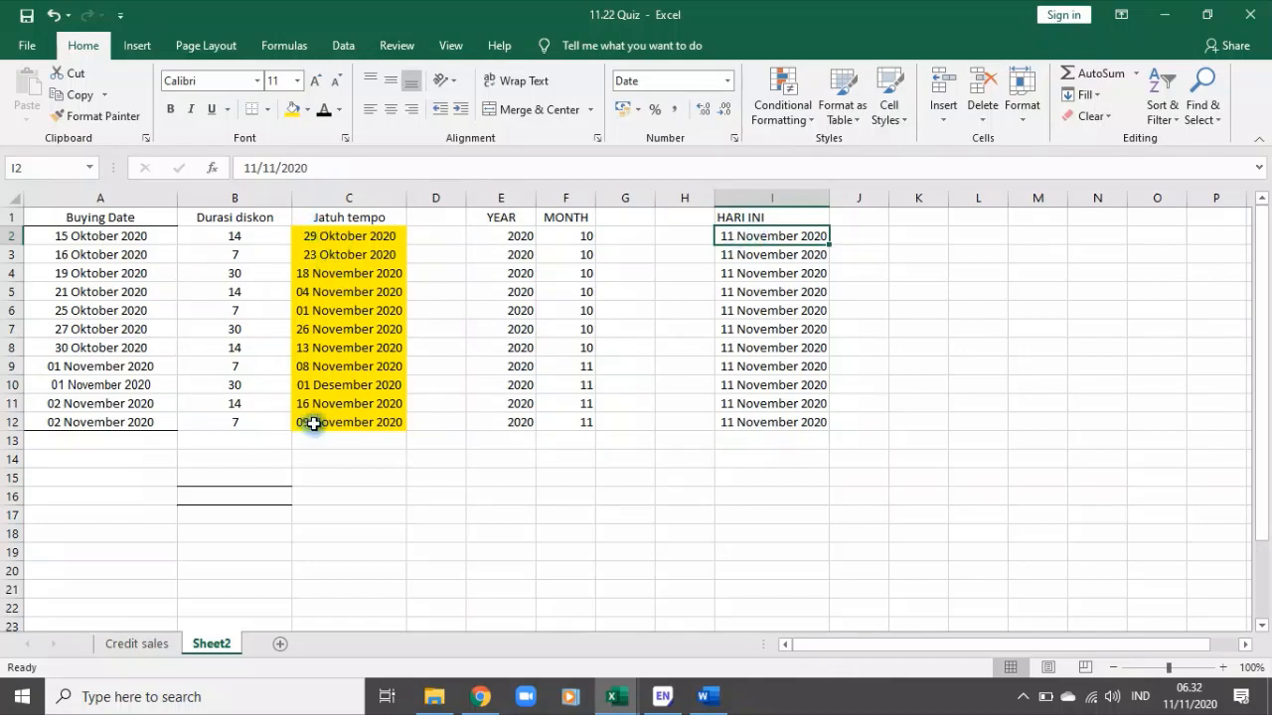
left_click(341, 409)
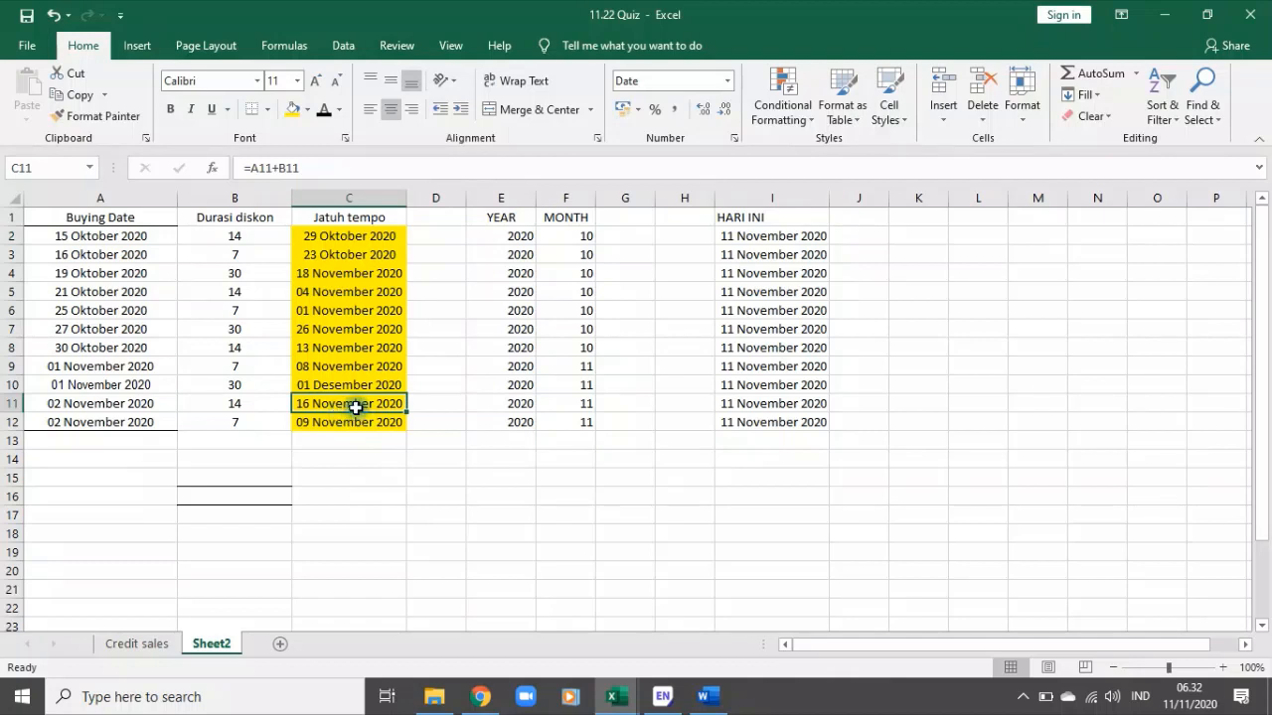
left_click(761, 403)
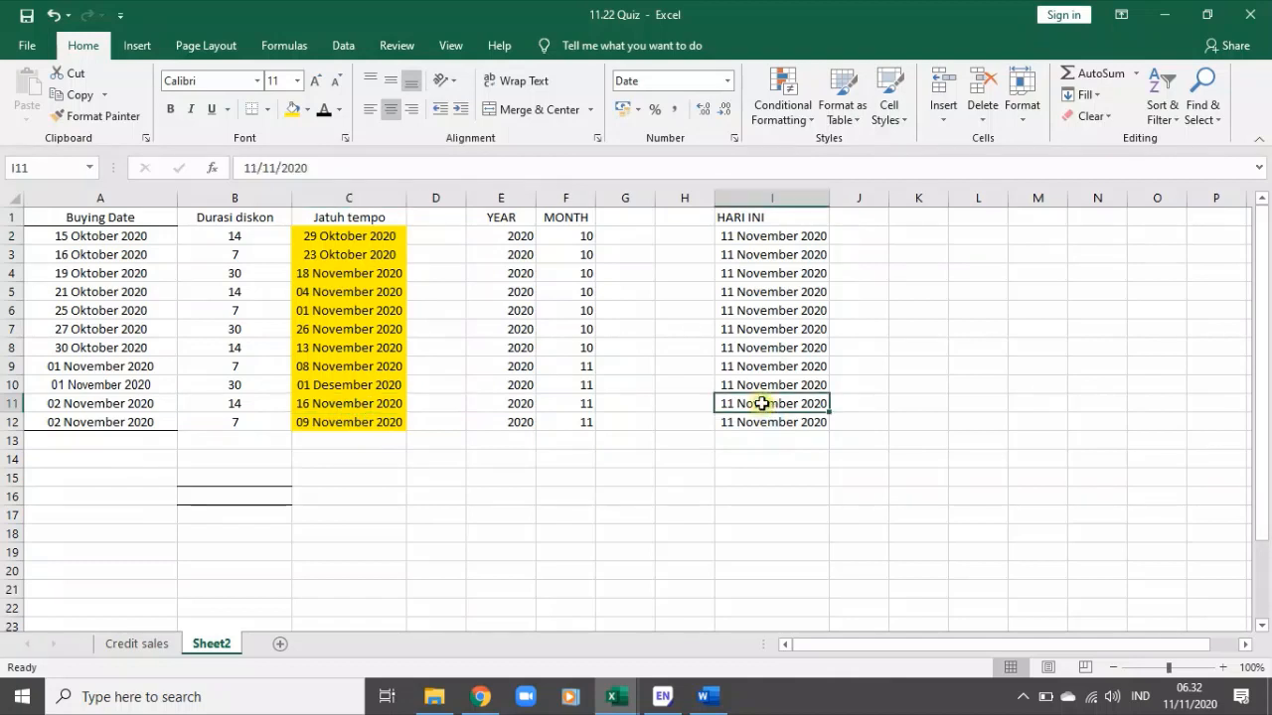
Step: Enter the text "dapat diskon" in K11 on the 02 November 2020 row with the 14-day discount
left_click(861, 405)
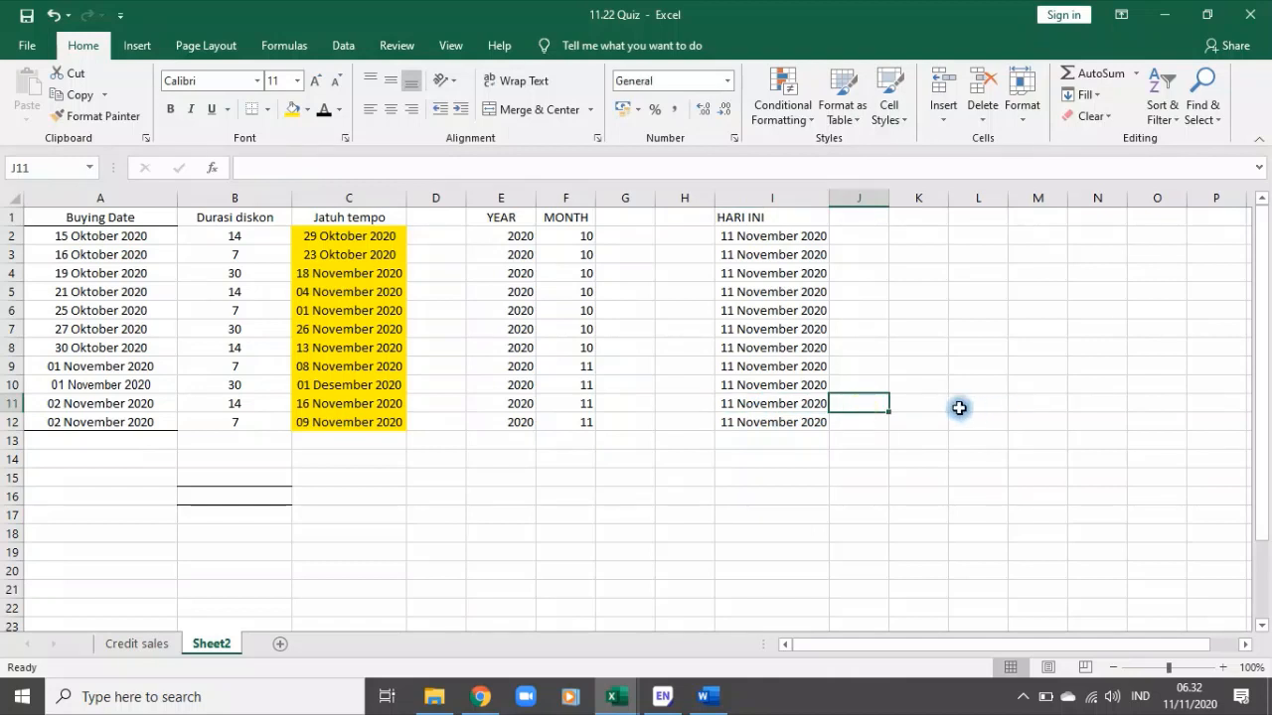
left_click(921, 404)
type("dapat d")
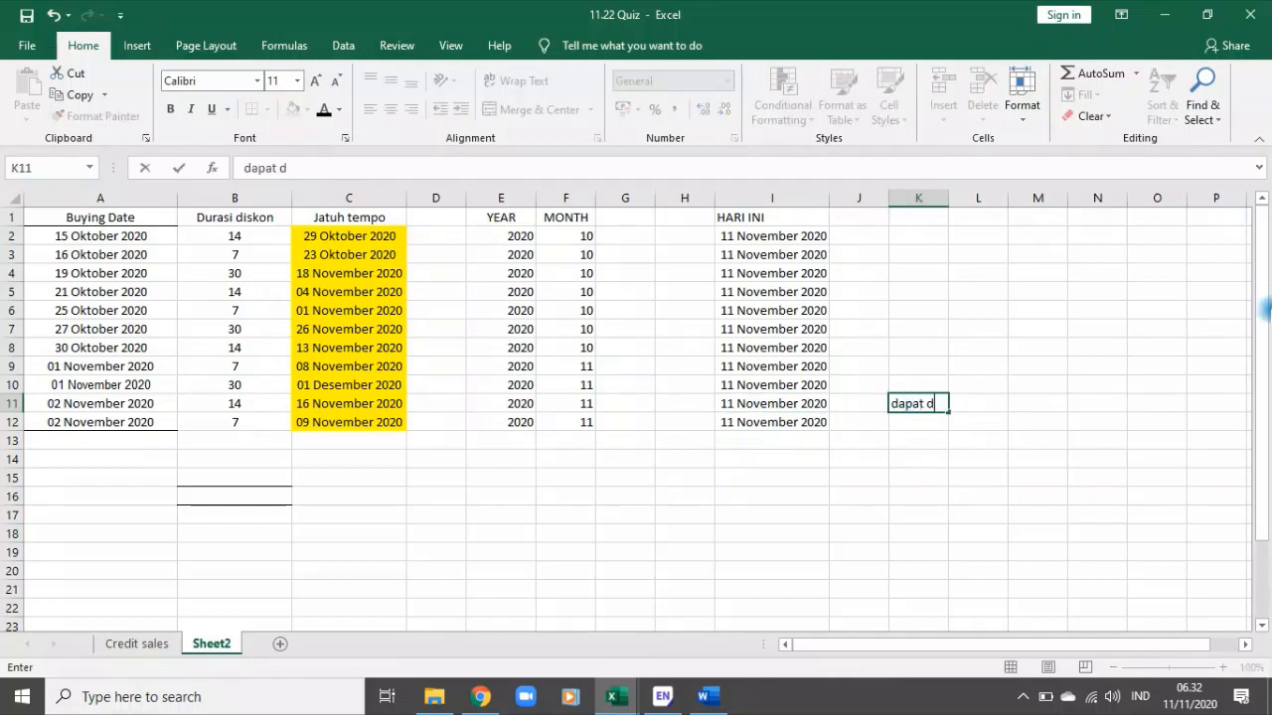
type("iskon")
key("Return")
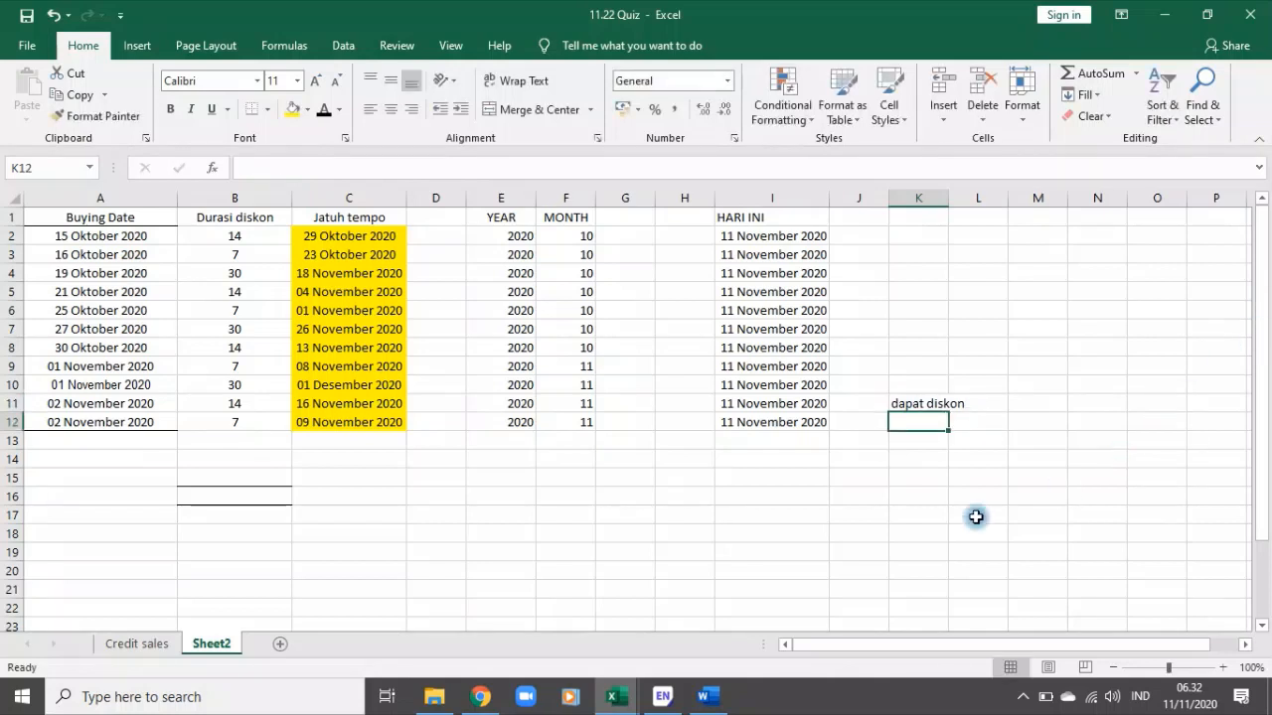
Step: Check the due date in C10 and copy the "dapat diskon" text from K11 into K10
left_click(321, 384)
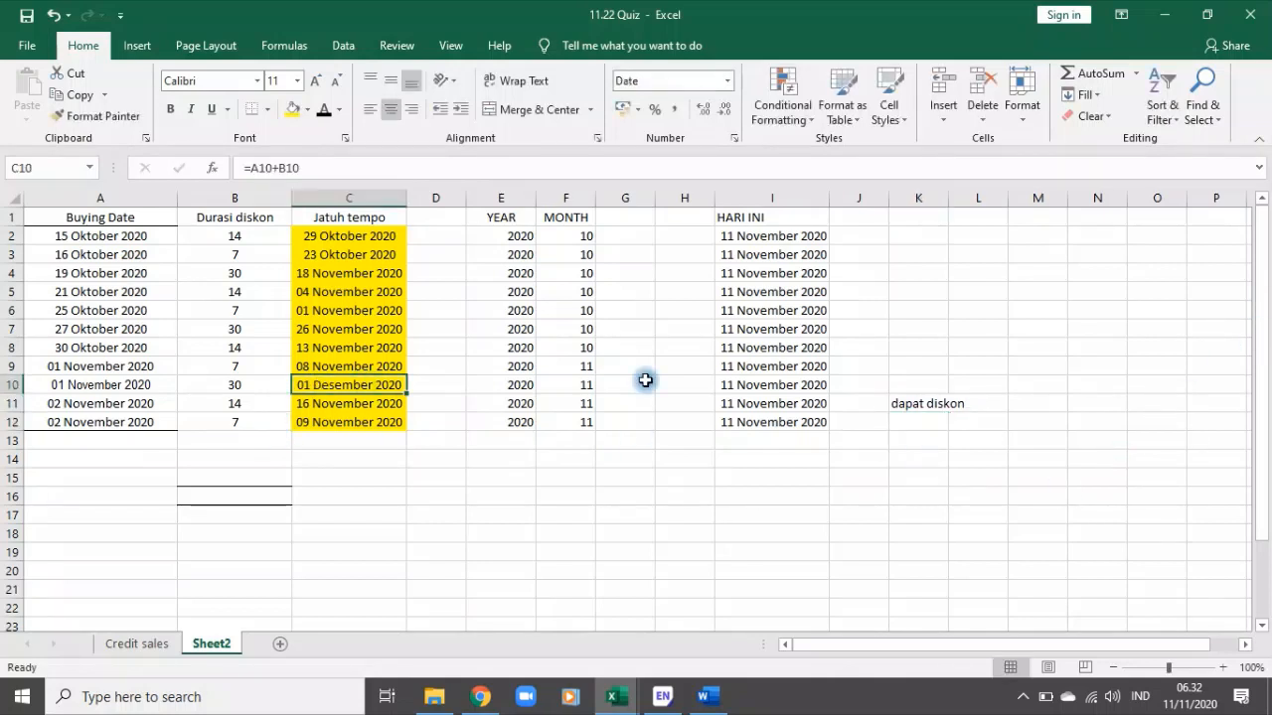
left_click(900, 403)
key("ctrl+c")
left_click(909, 386)
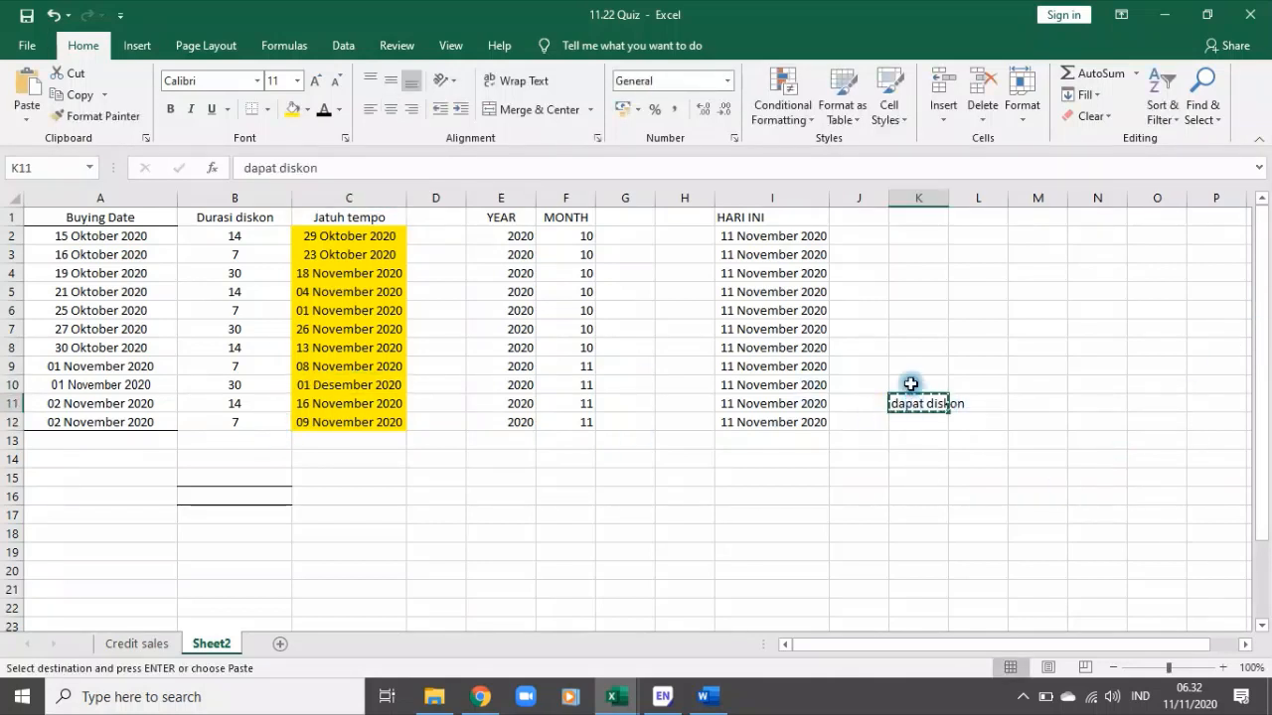
key("ctrl+v")
key("Escape")
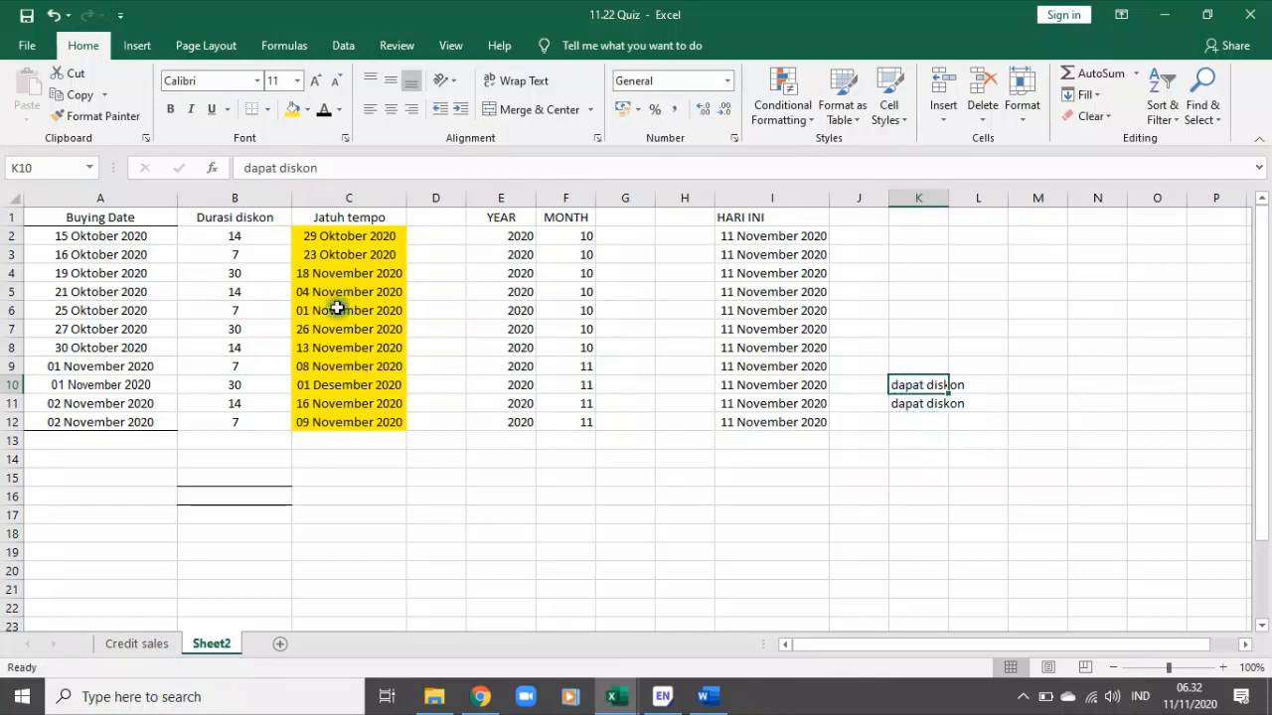
Step: Check the due date in C2 and enter "-" in K2 for the expired discount
left_click(353, 235)
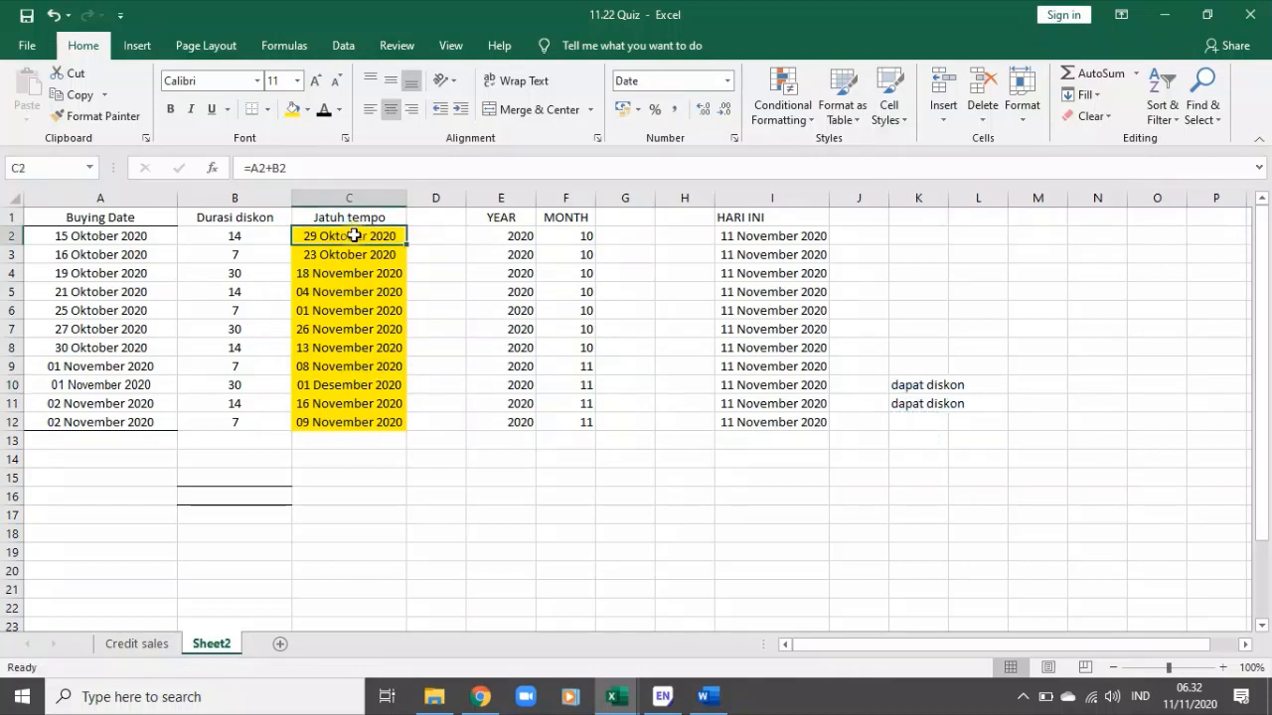
left_click(927, 235)
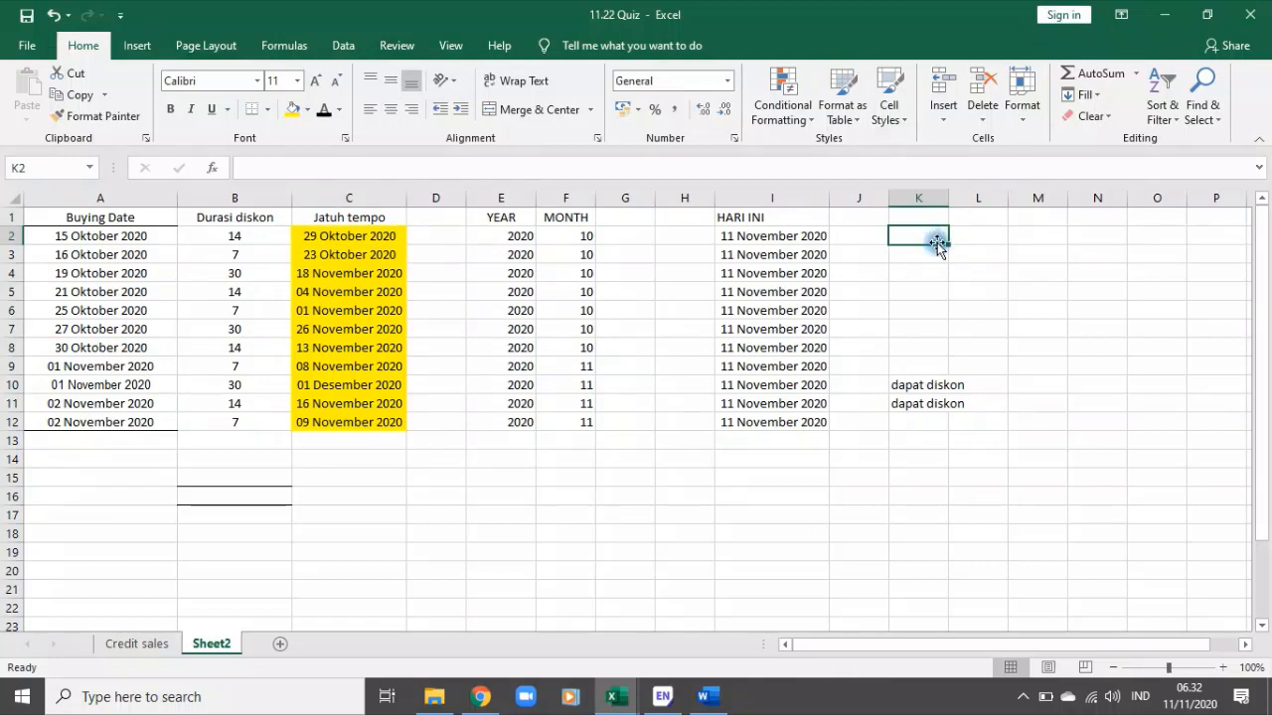
type("-")
key("Return")
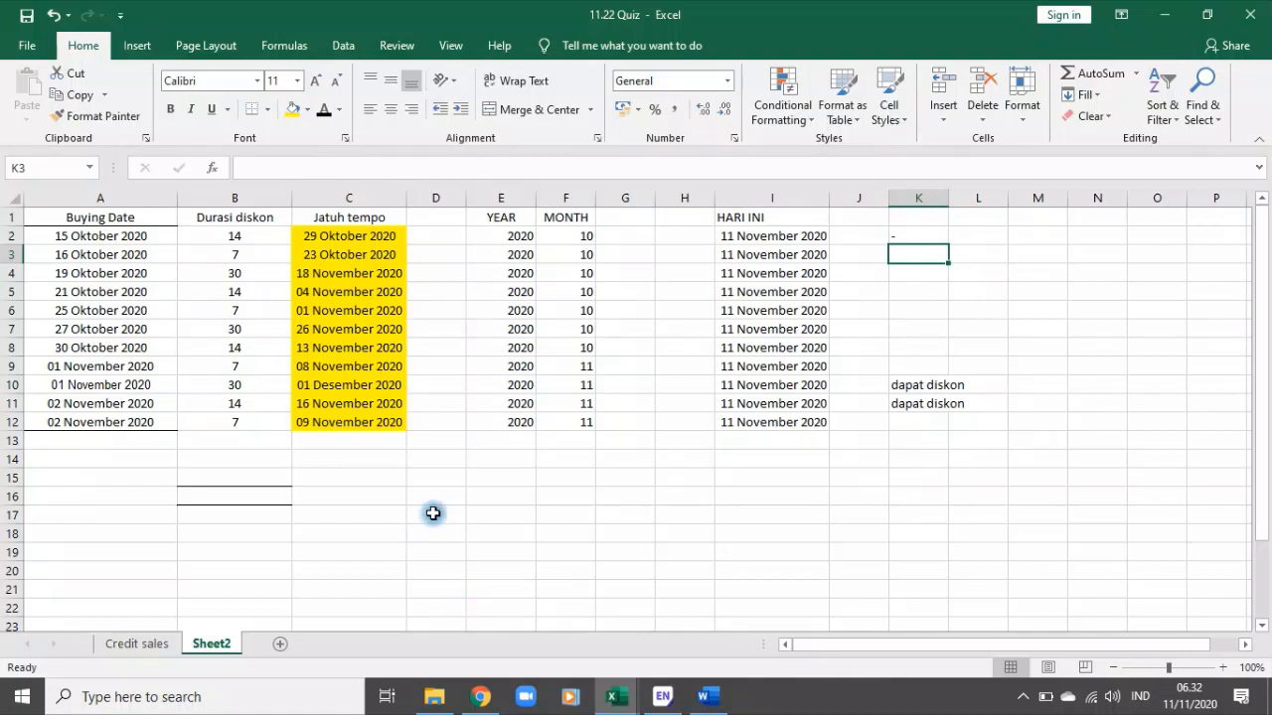
Step: Compare the Jatuh tempo date in row 2 with its HARI INI date and the "-" entry in K2
left_click_drag(337, 235, 355, 427)
left_click(337, 236)
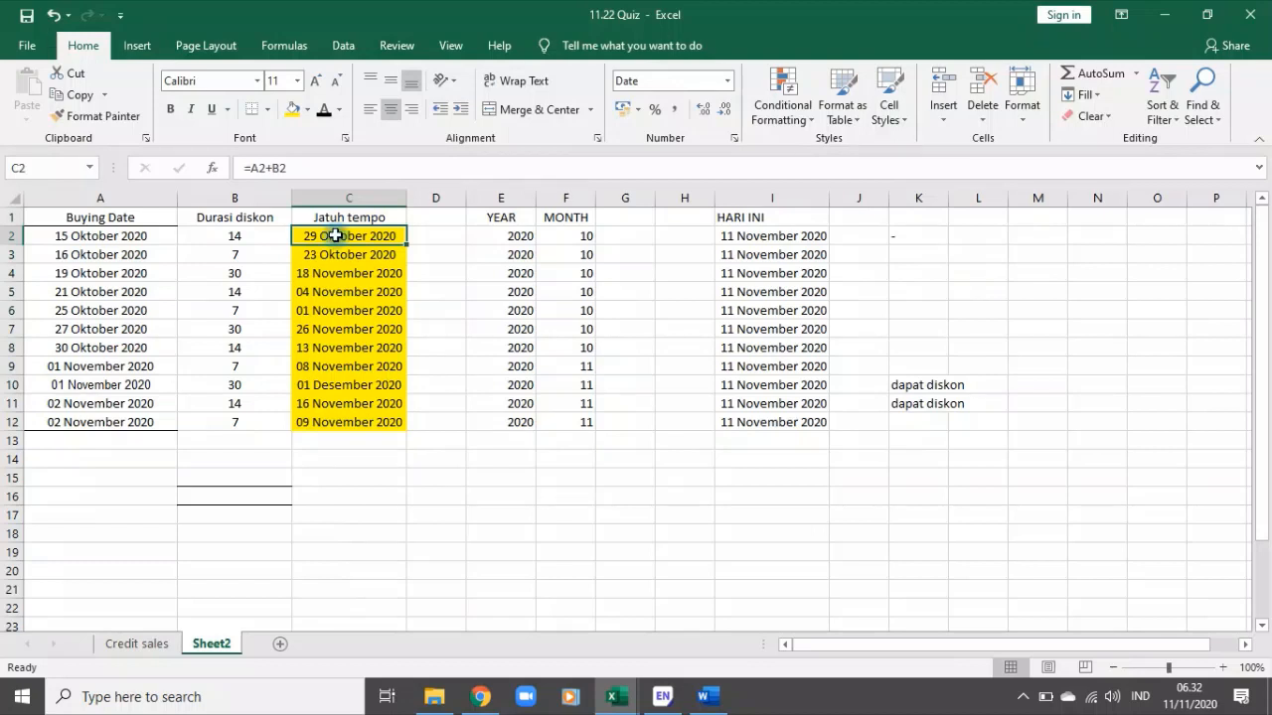
left_click(764, 234)
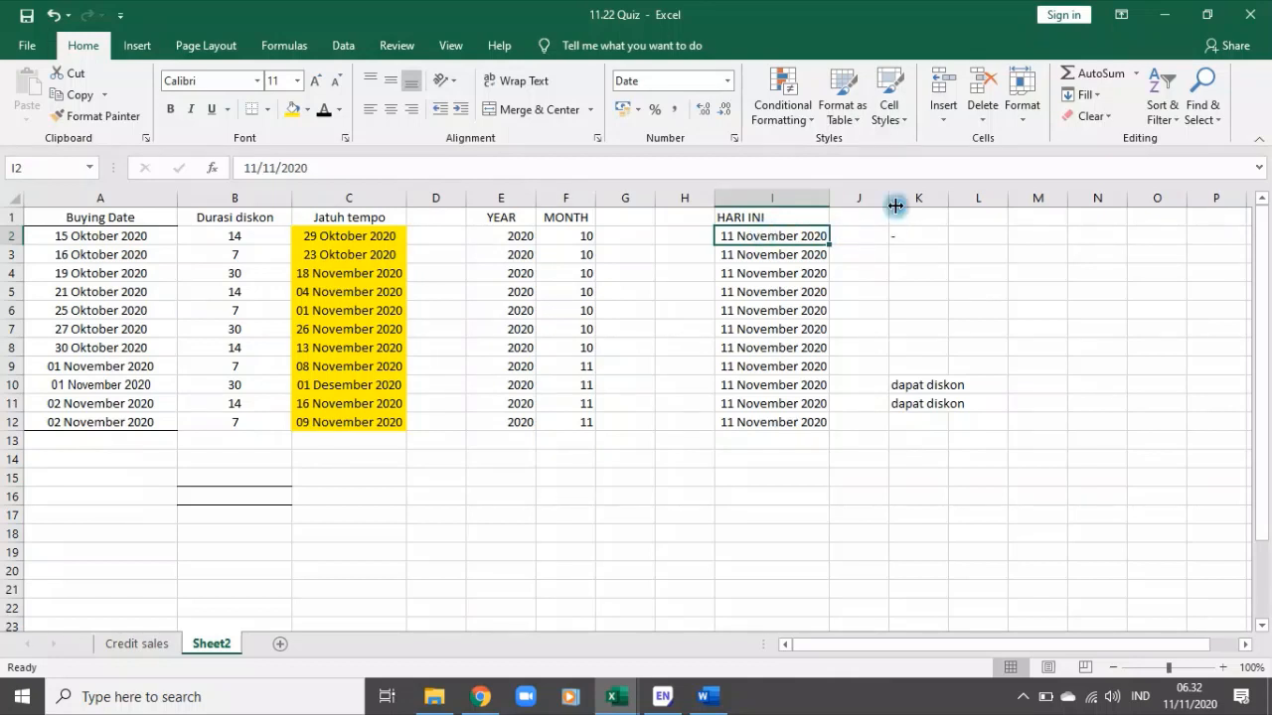
left_click(897, 239)
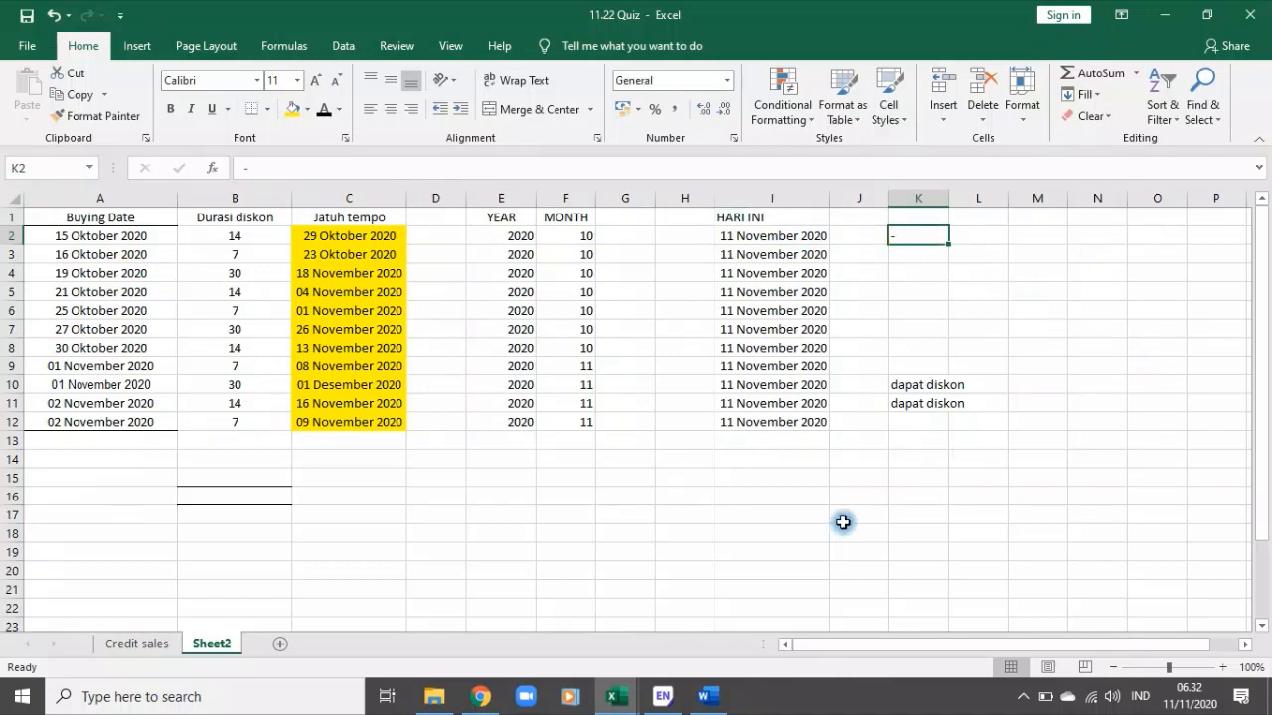
Step: Switch to the Word document and read the Informasi and Nominal diskon instructions that call for an IF formula
mouse_move(616, 699)
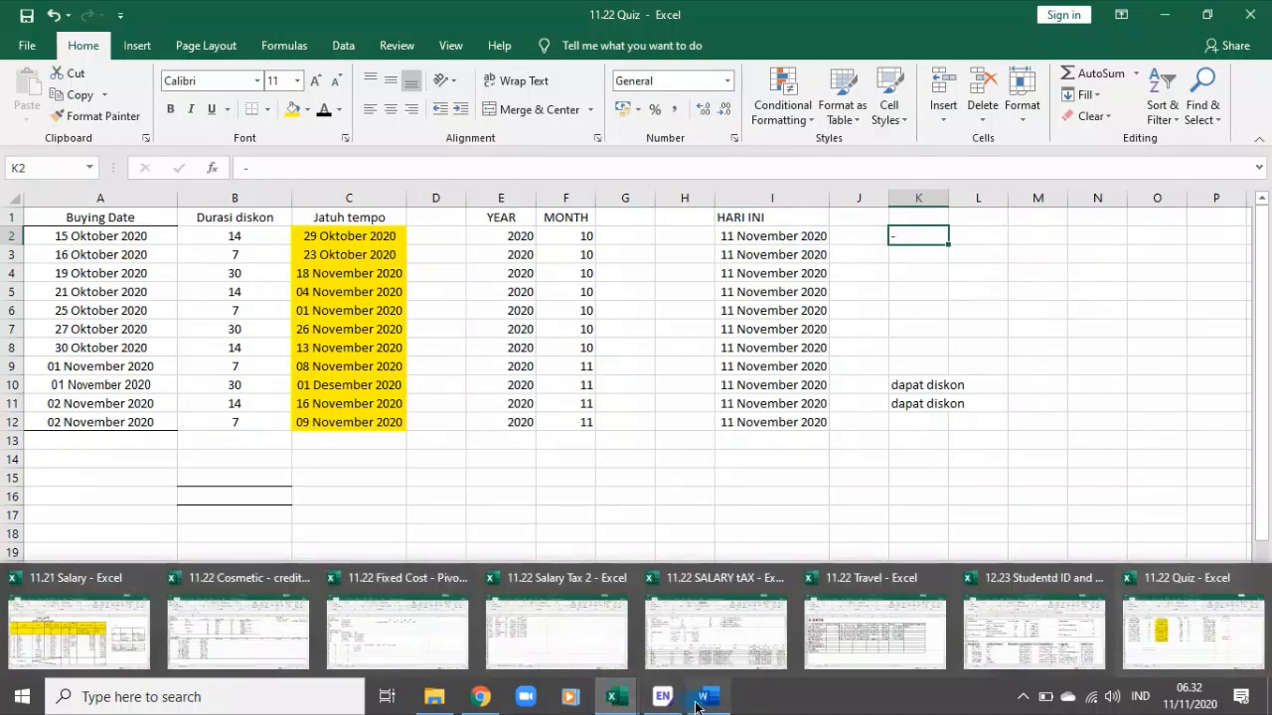
mouse_move(705, 697)
left_click(715, 596)
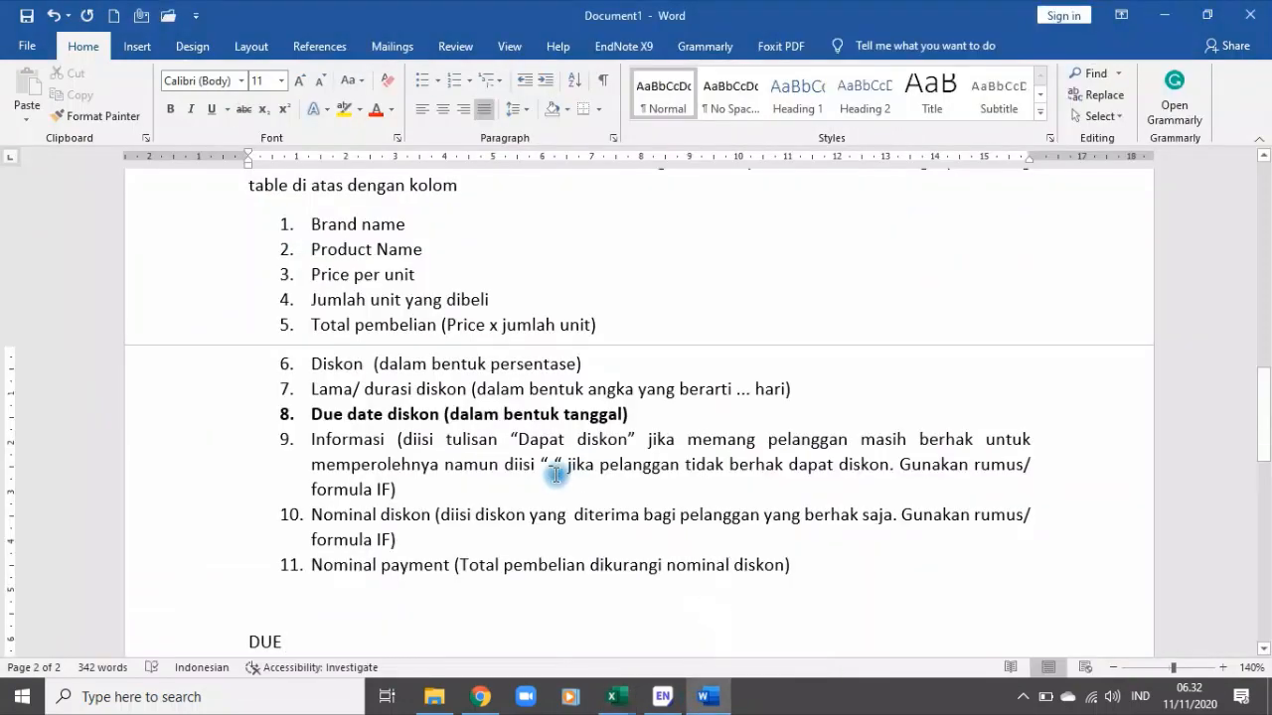
left_click(424, 486)
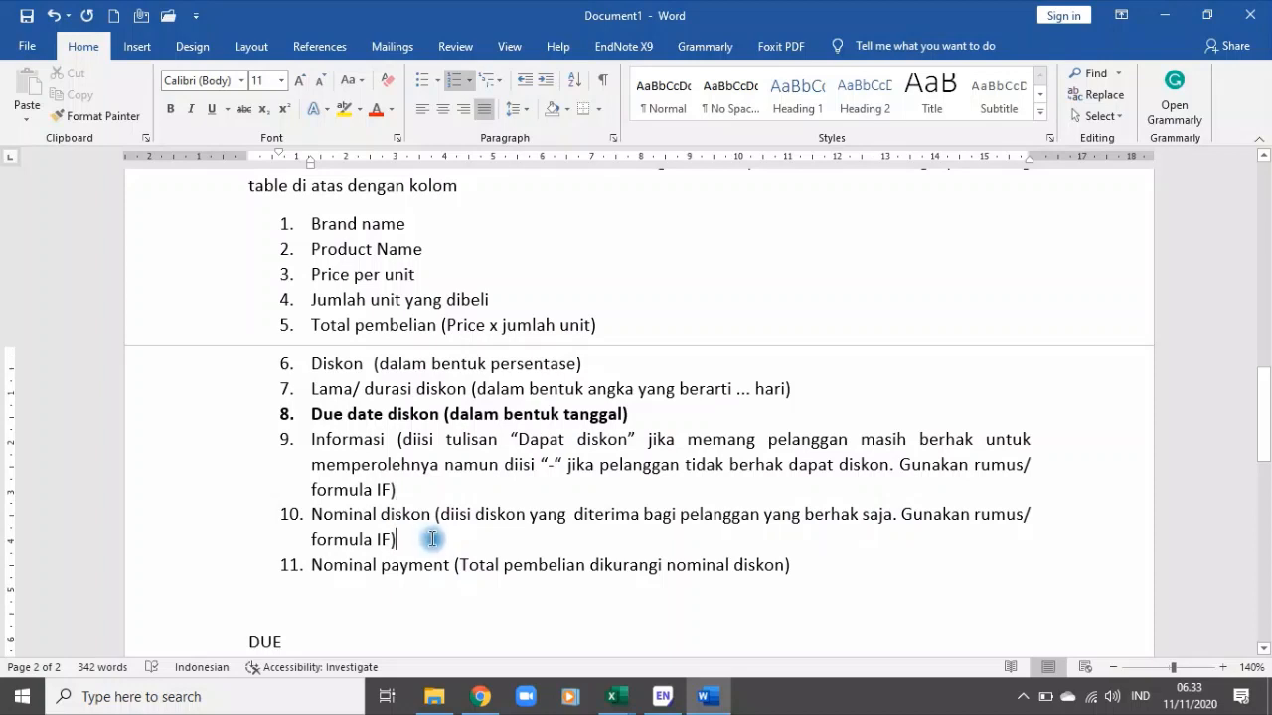
Step: Examine the Total pembelian, Diskon, Due date diskon and Nominal diskon items in the numbered column list
mouse_move(624, 696)
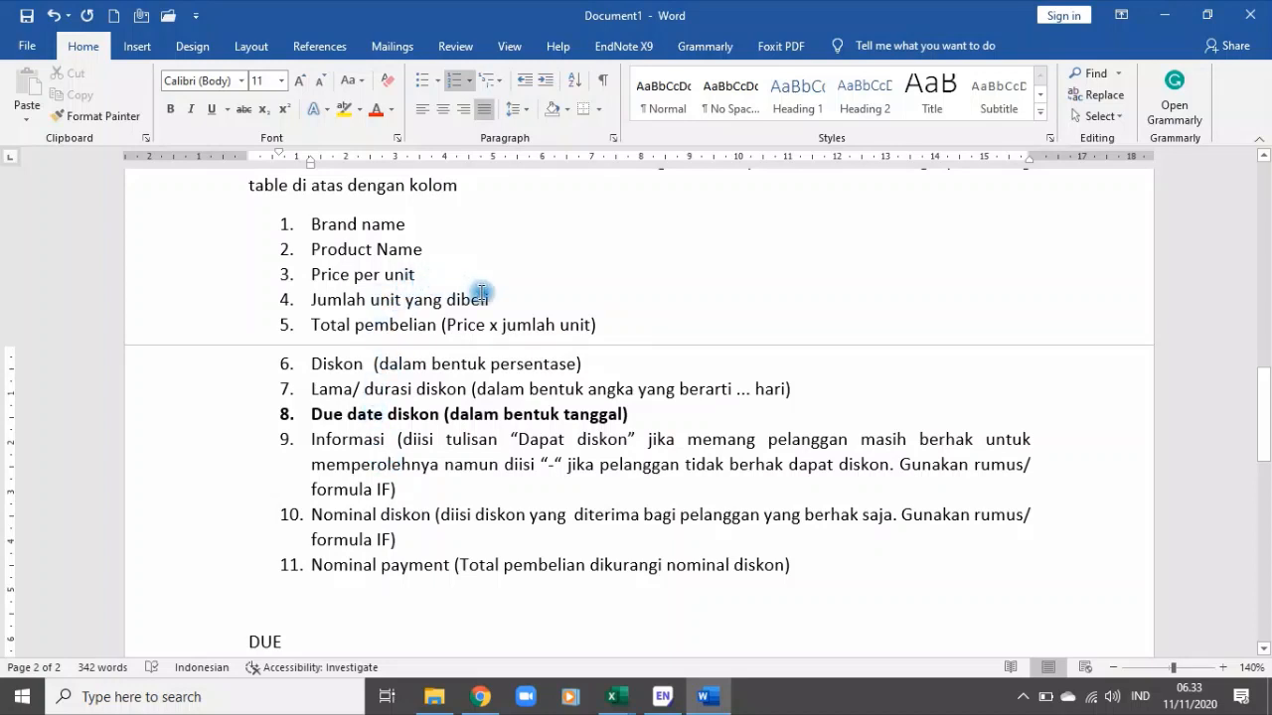
left_click_drag(594, 363, 381, 364)
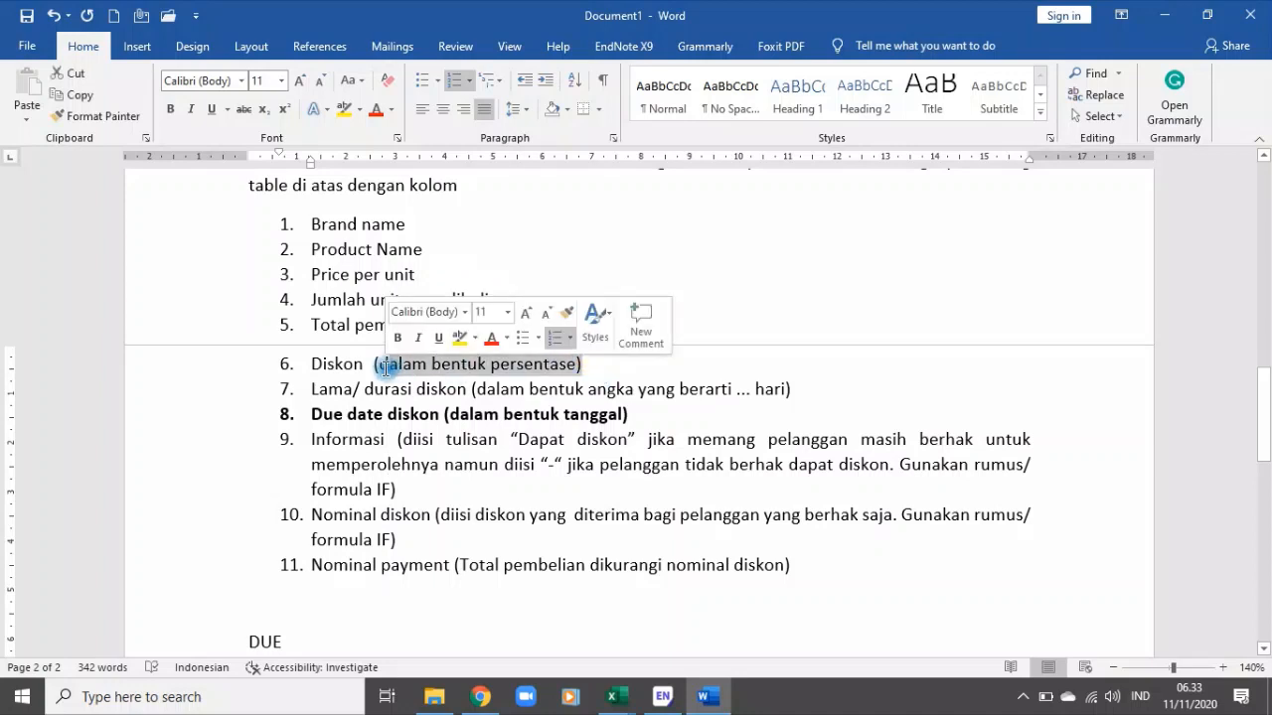
left_click_drag(601, 325, 376, 325)
left_click(643, 411)
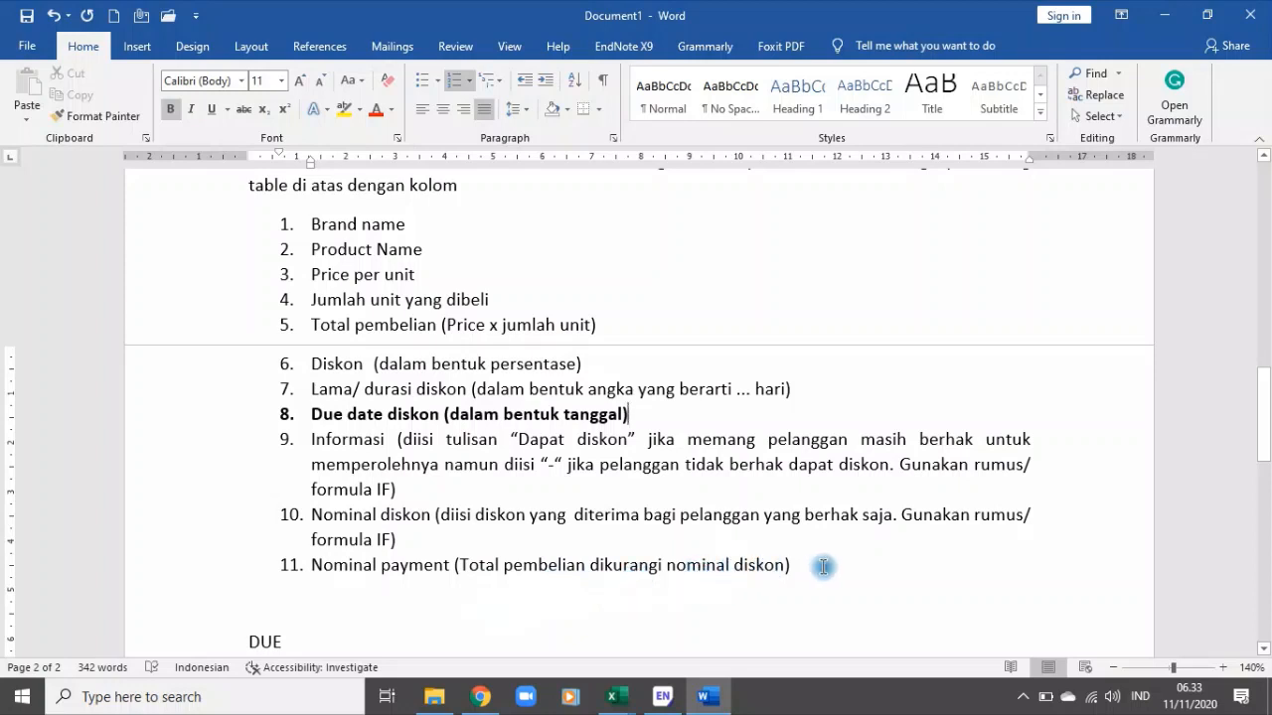
left_click_drag(617, 331, 264, 331)
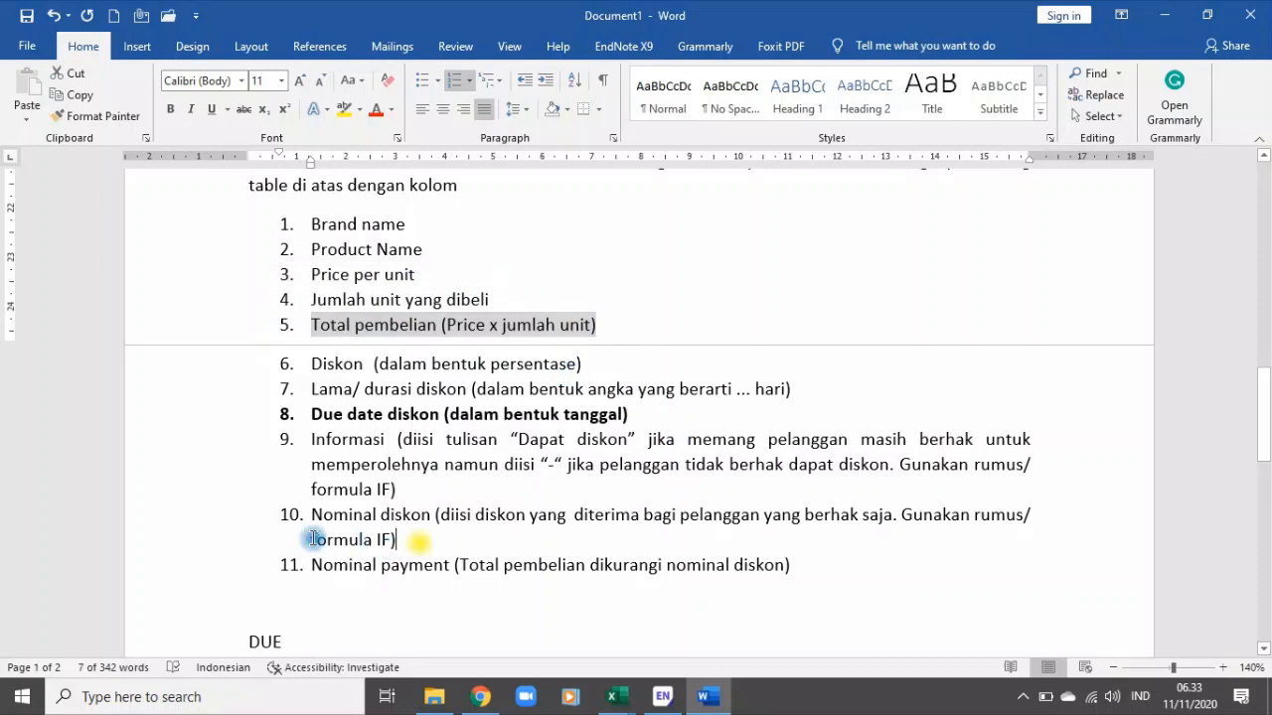
left_click_drag(401, 539, 309, 523)
left_click(846, 593)
Step: Delete the stray text "DUE" below the numbered list
scroll(845, 593, "down", 2)
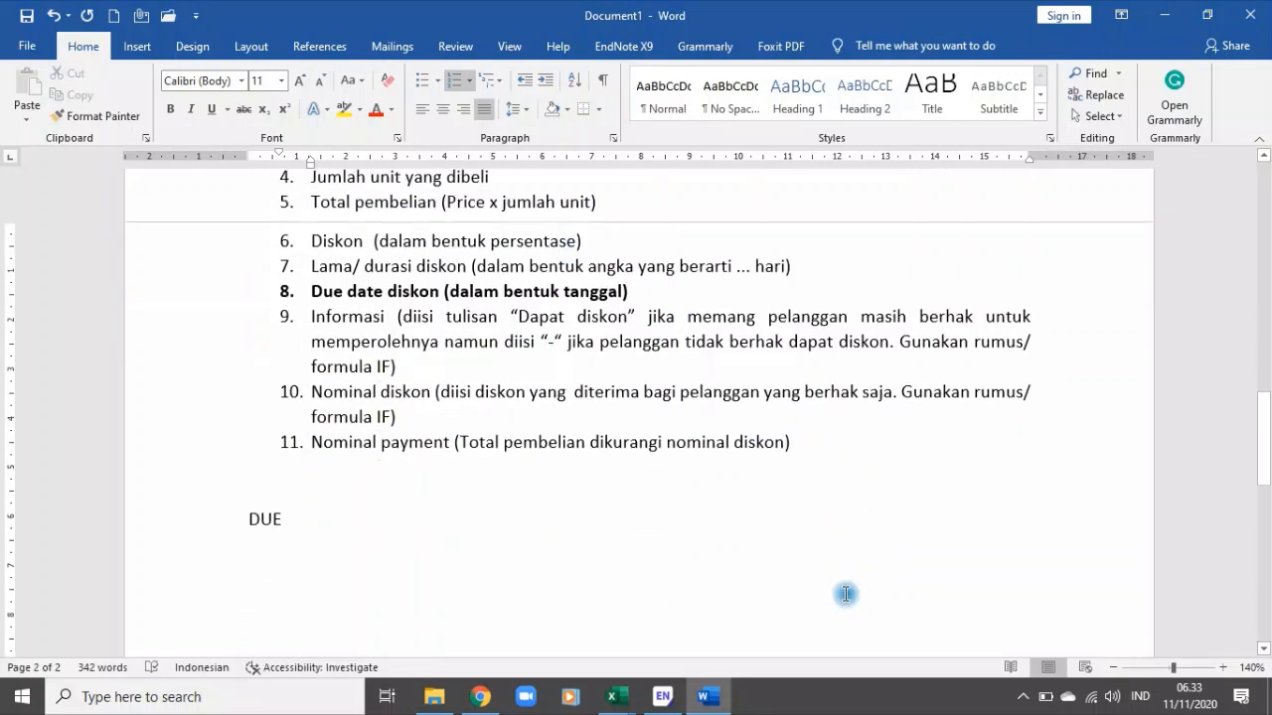
scroll(844, 594, "up", 2)
scroll(843, 560, "up", 1)
scroll(844, 582, "down", 3)
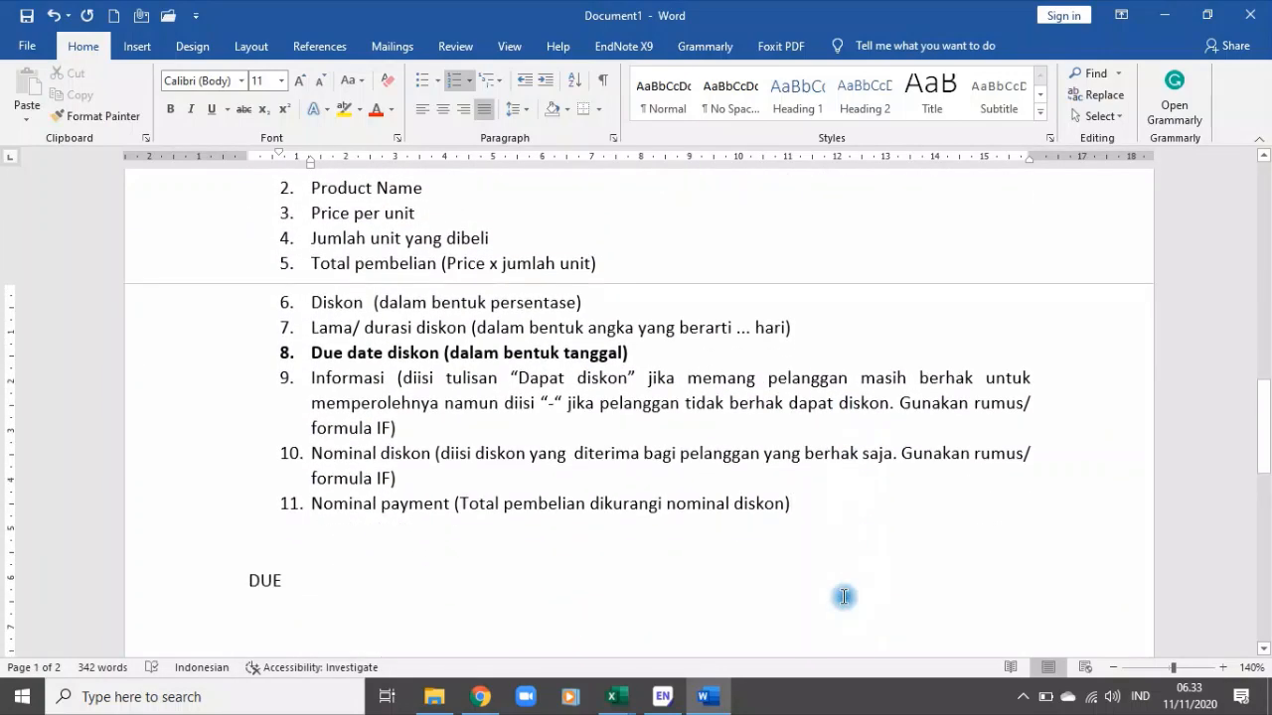
left_click_drag(284, 582, 170, 576)
key("BackSpace")
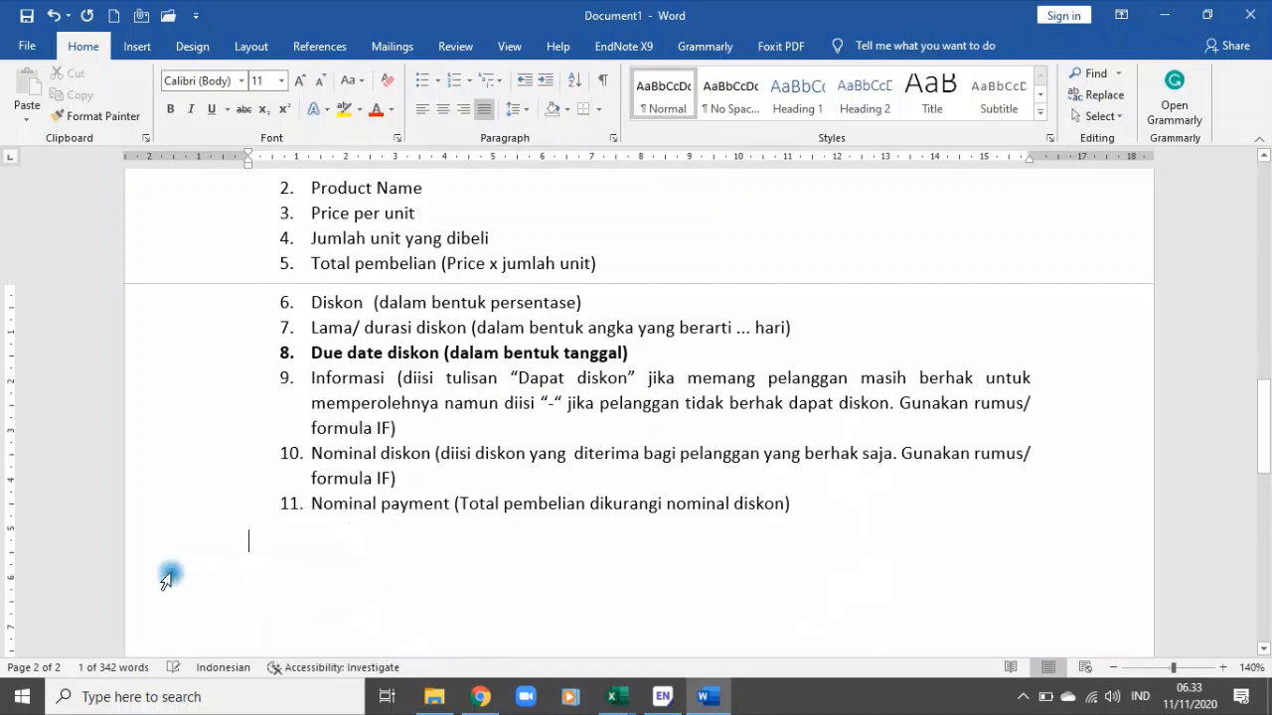
Step: Review the full list of required working-table columns, from Brand name to Nominal payment
scroll(483, 593, "up", 3)
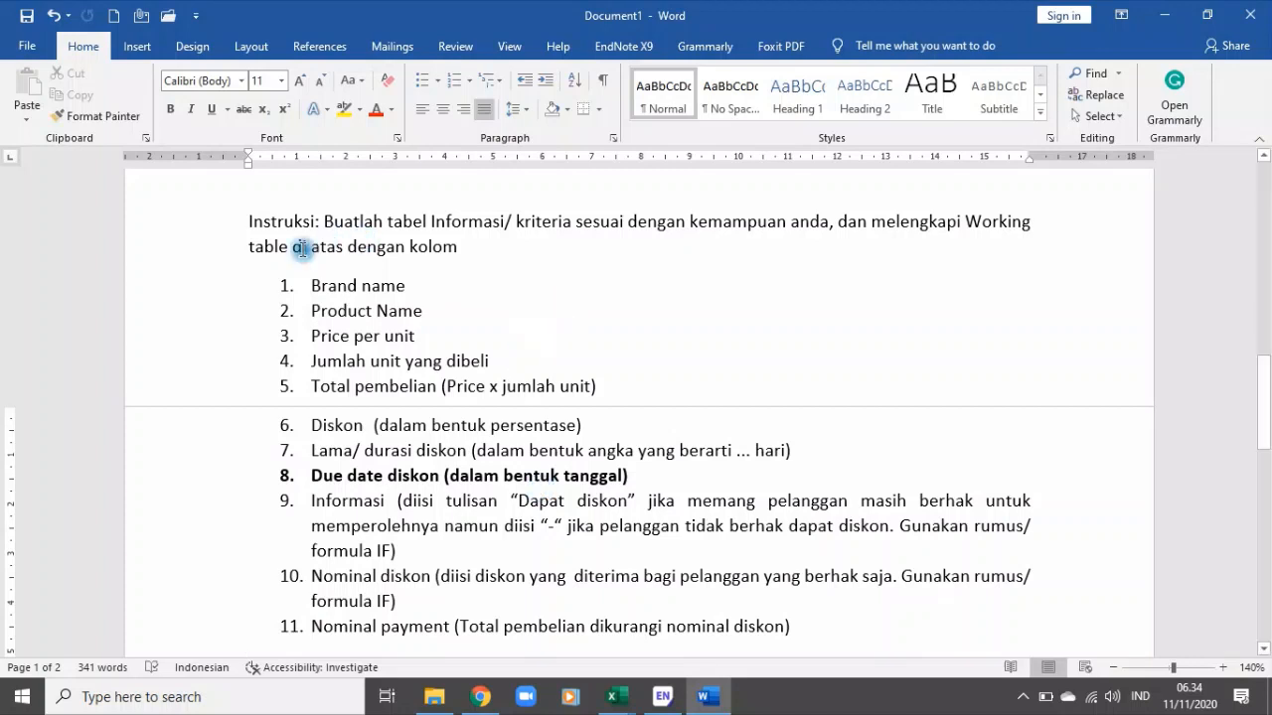
left_click_drag(311, 285, 492, 361)
left_click_drag(775, 597, 811, 554)
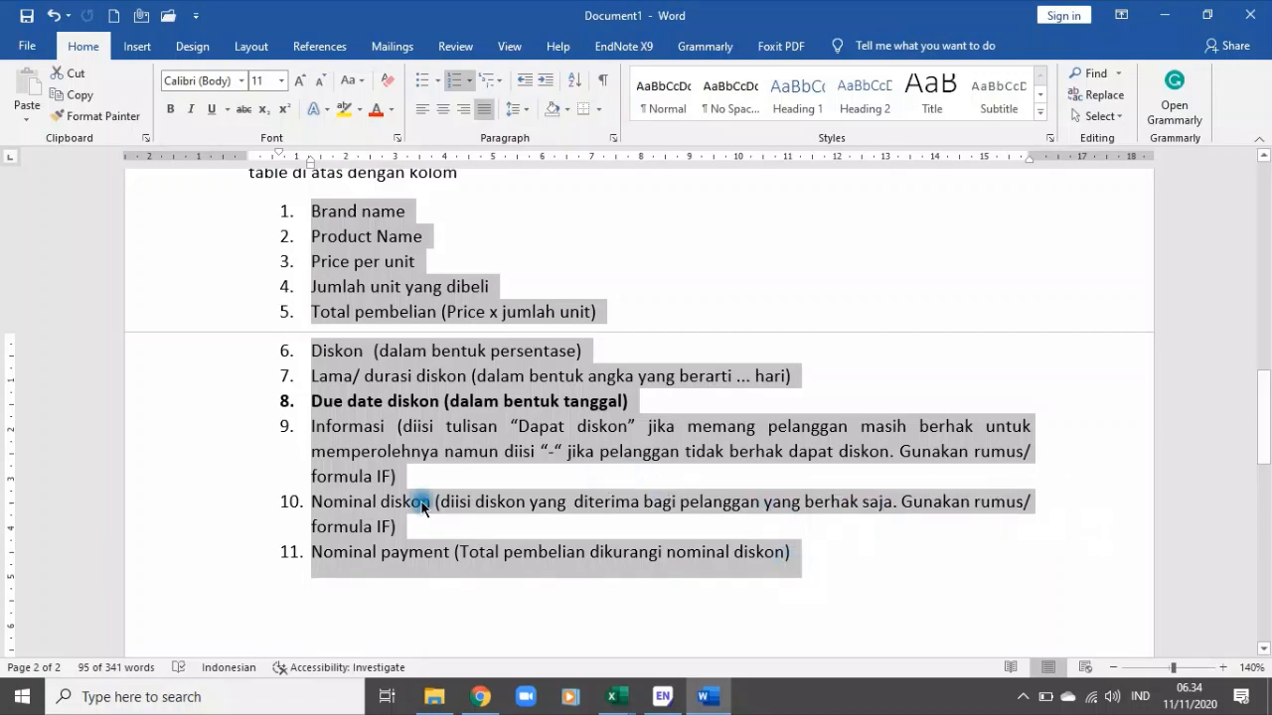
left_click(393, 477)
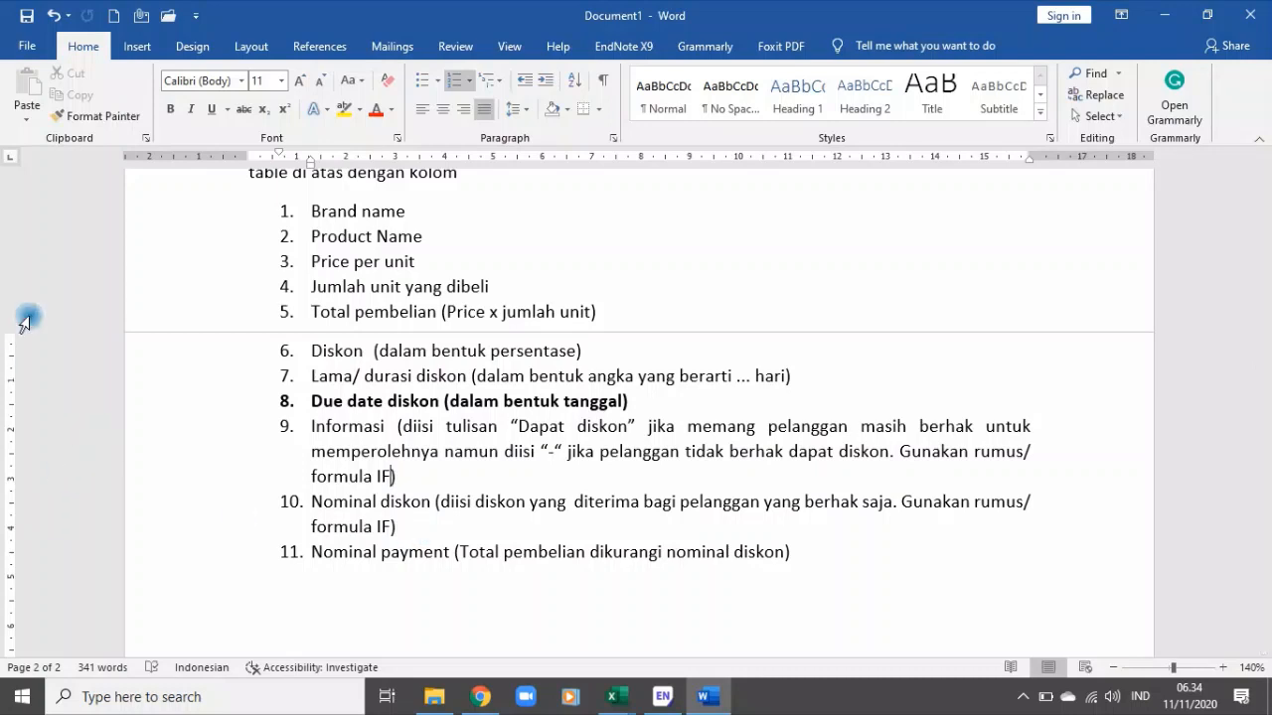
Step: Switch to the 11.22 Quiz workbook in Excel and view the lower rows of the Credit sales sheet
mouse_move(612, 696)
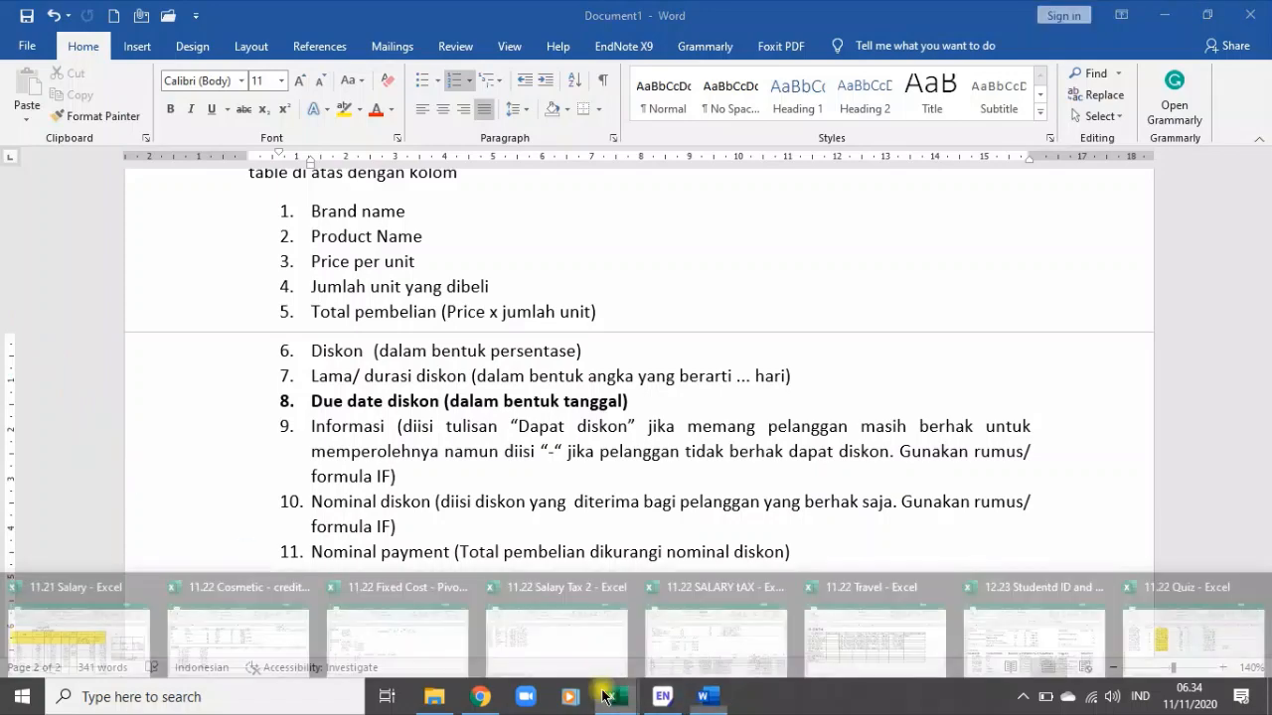
left_click(1206, 602)
left_click(209, 646)
scroll(74, 537, "down", 2)
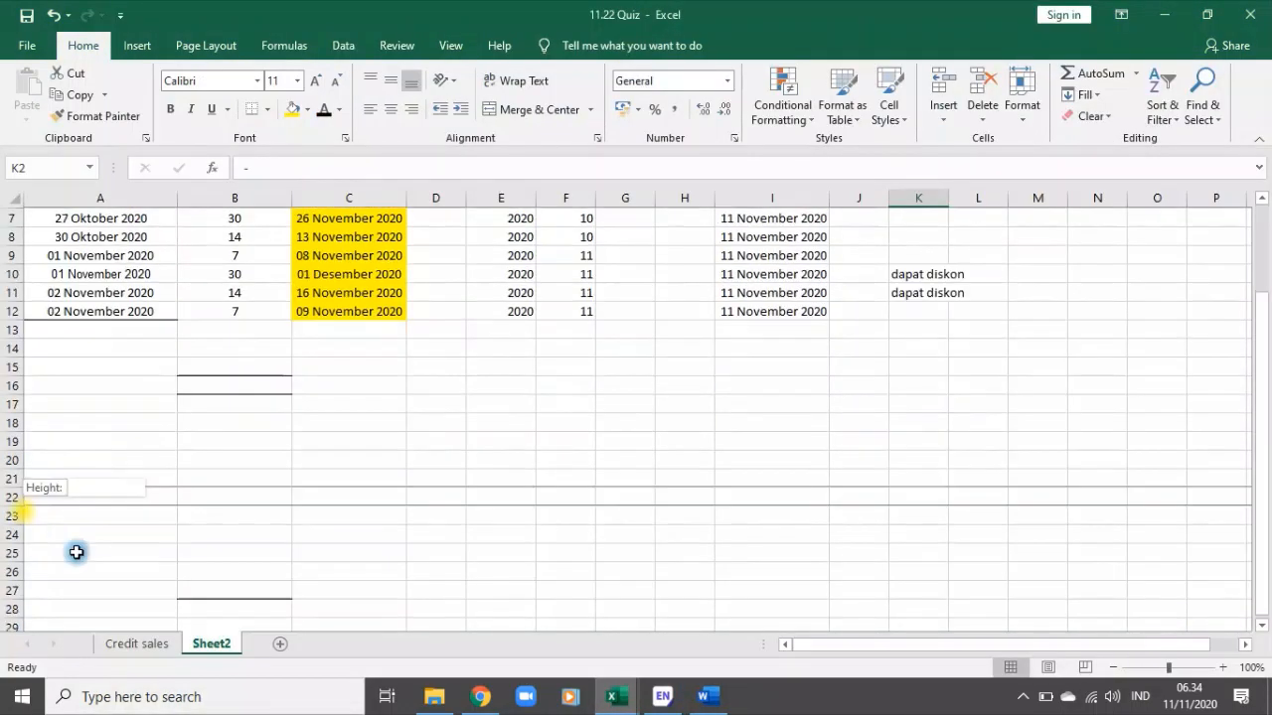
left_click(147, 648)
scroll(114, 528, "down", 3)
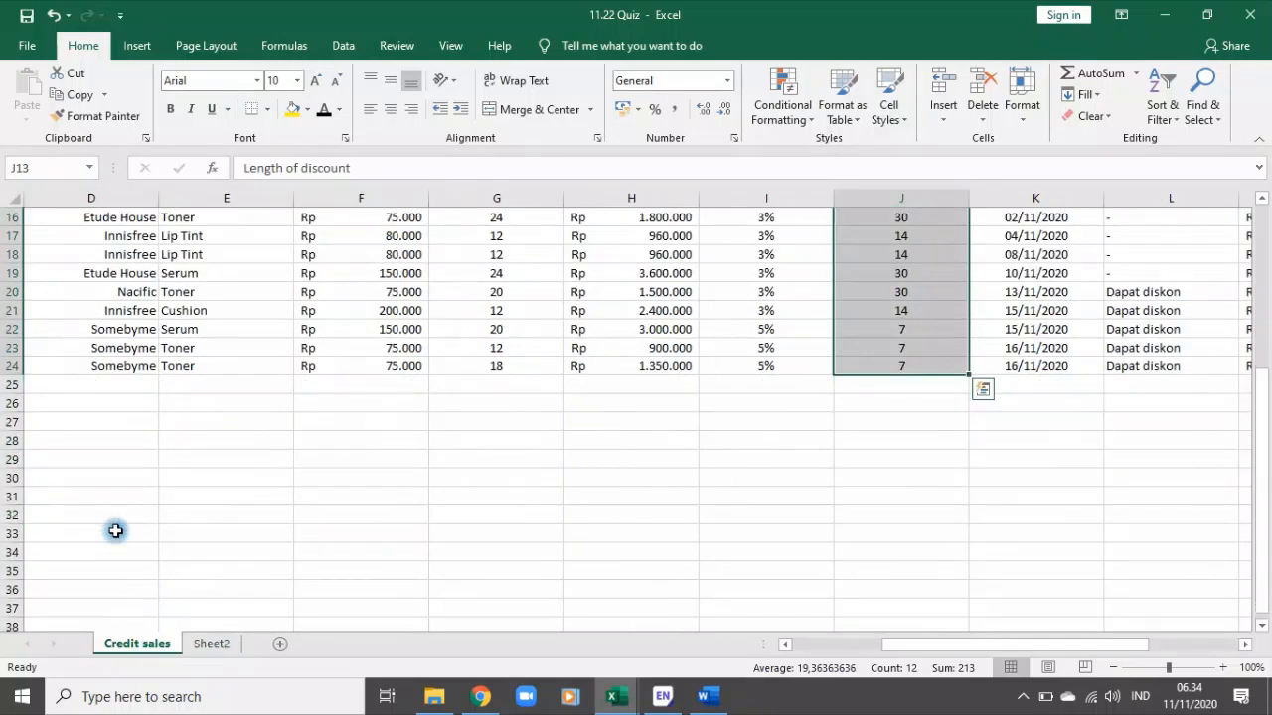
left_click(110, 459)
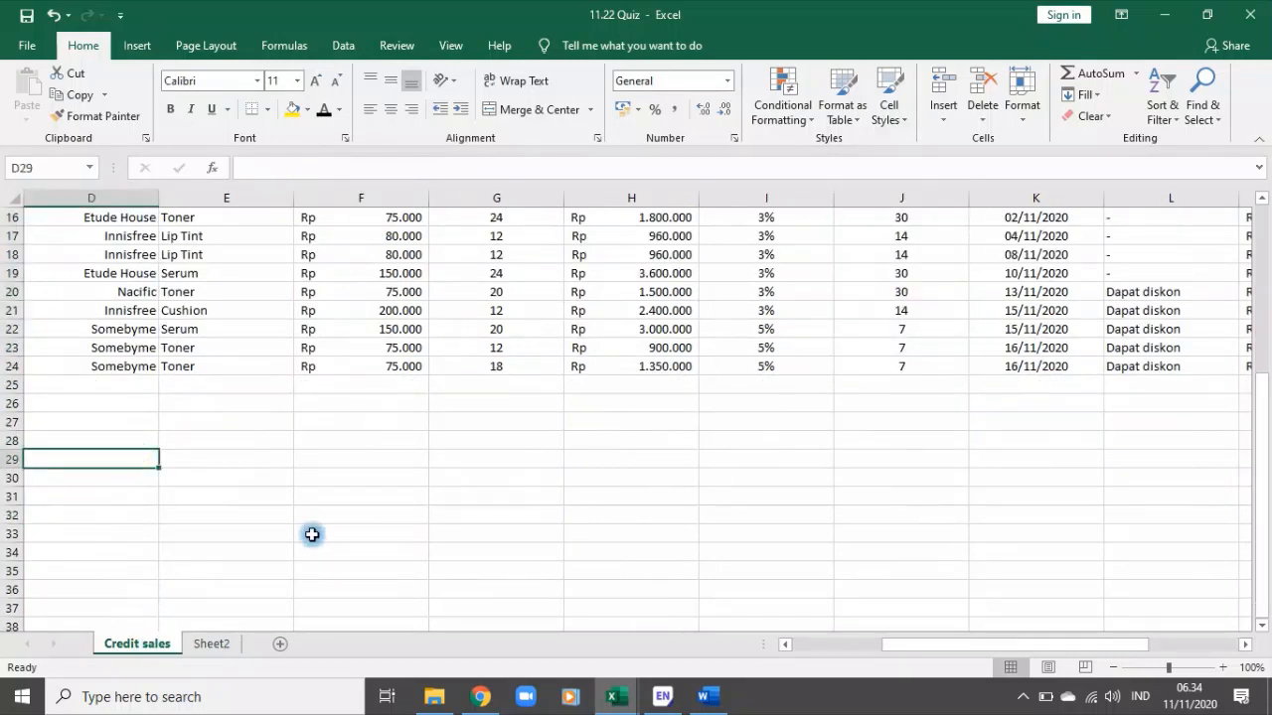